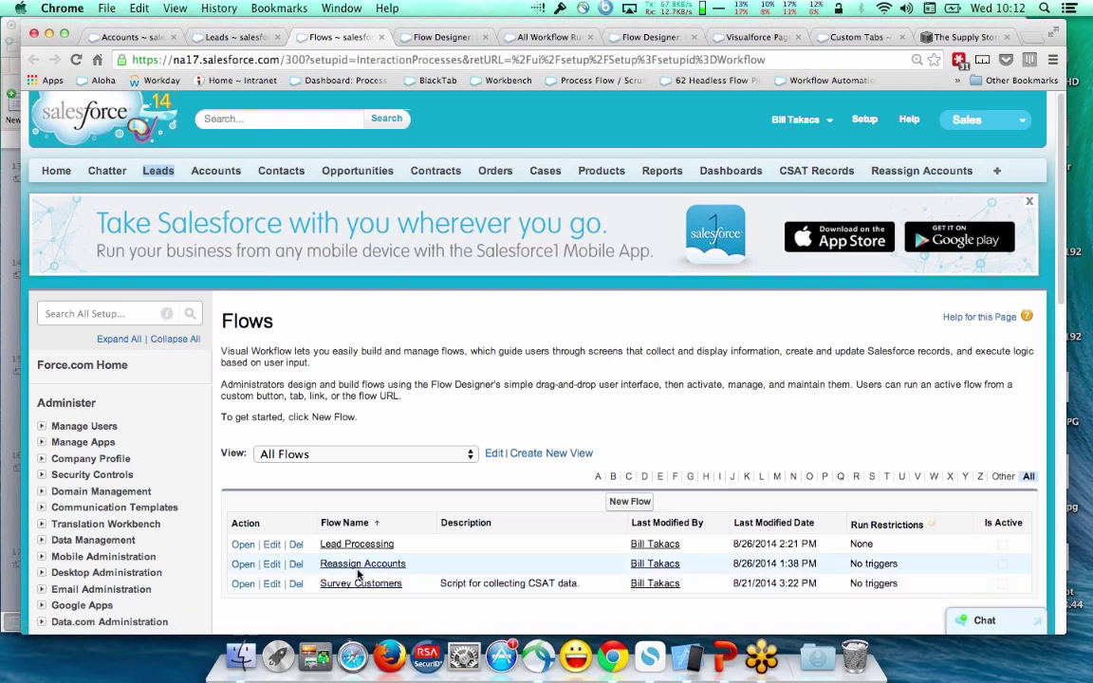
Open the Reassign Accounts flow detail page and view its inactive versions 1 and 2
{"action": "left_click", "coordinate": [358, 567]}
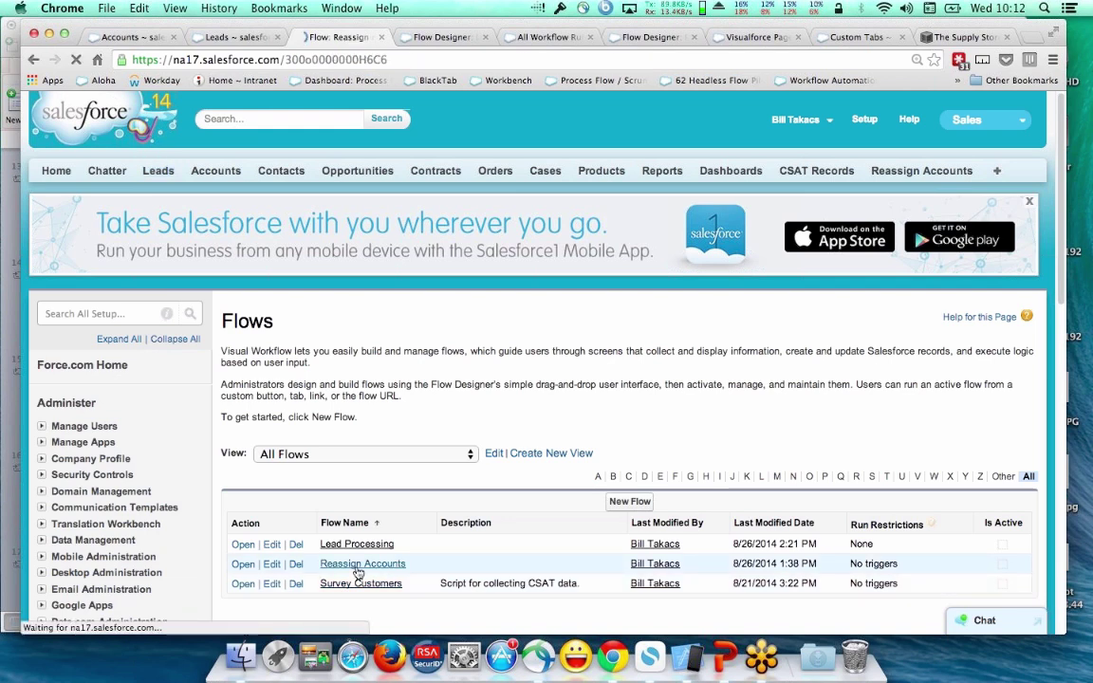
{"action": "scroll", "coordinate": [486, 542], "scroll_direction": "down", "scroll_amount": 2}
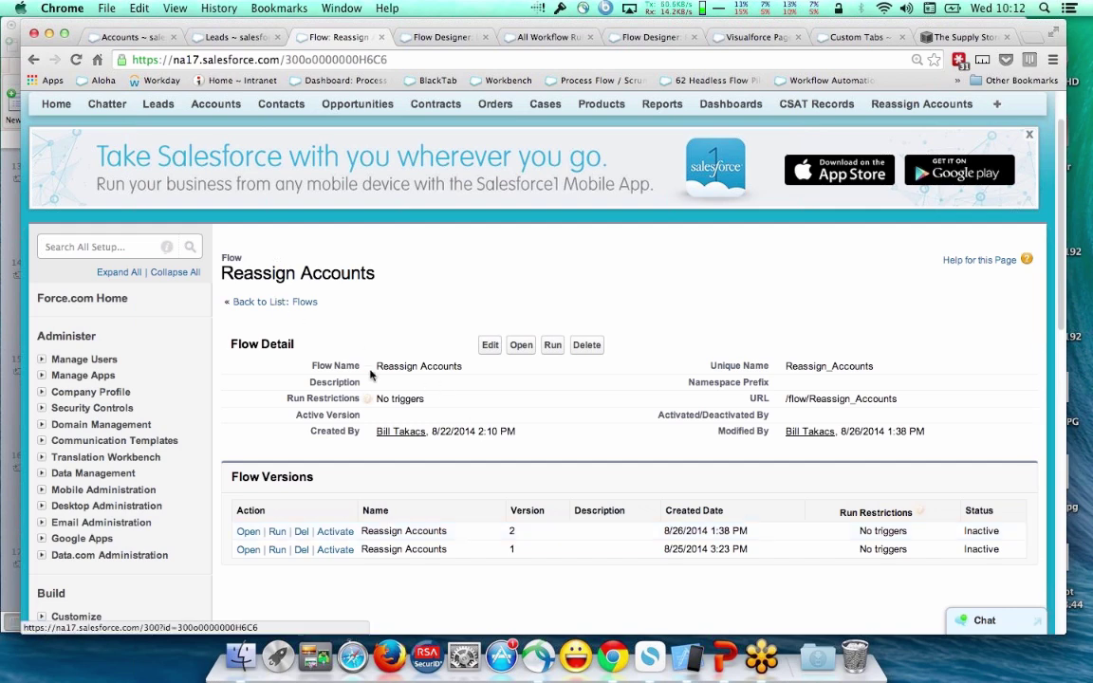
Return to the Flows list, start a New Flow, and dismiss the Cloud Flow Designer welcome dialog
{"action": "left_click", "coordinate": [252, 301]}
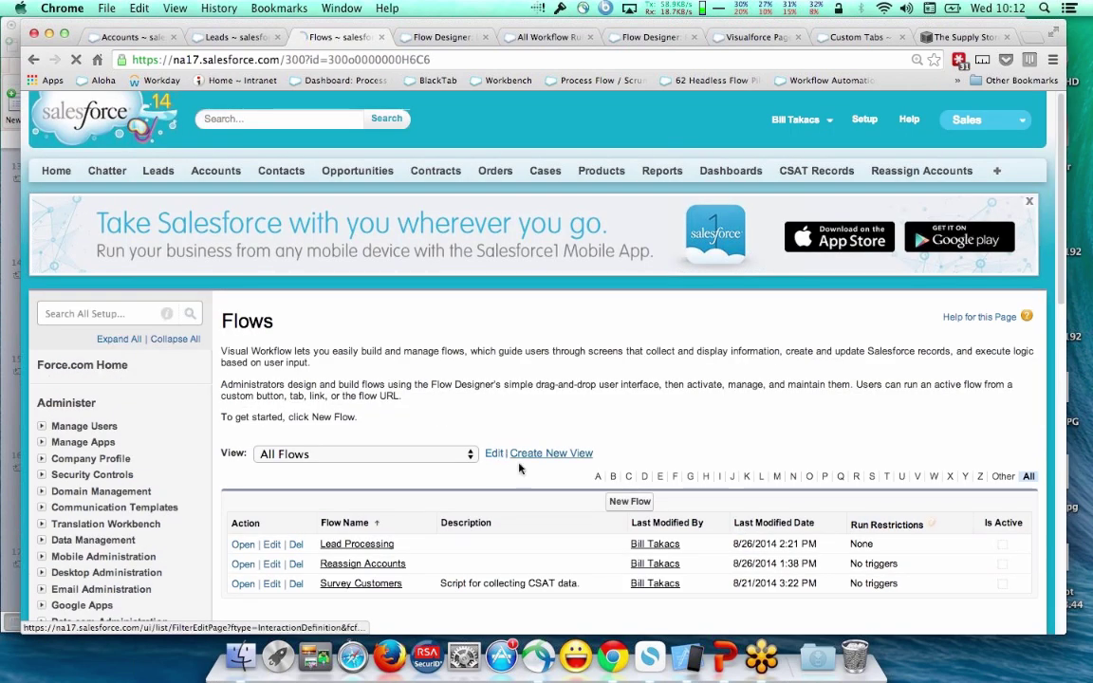
{"action": "left_click", "coordinate": [631, 500]}
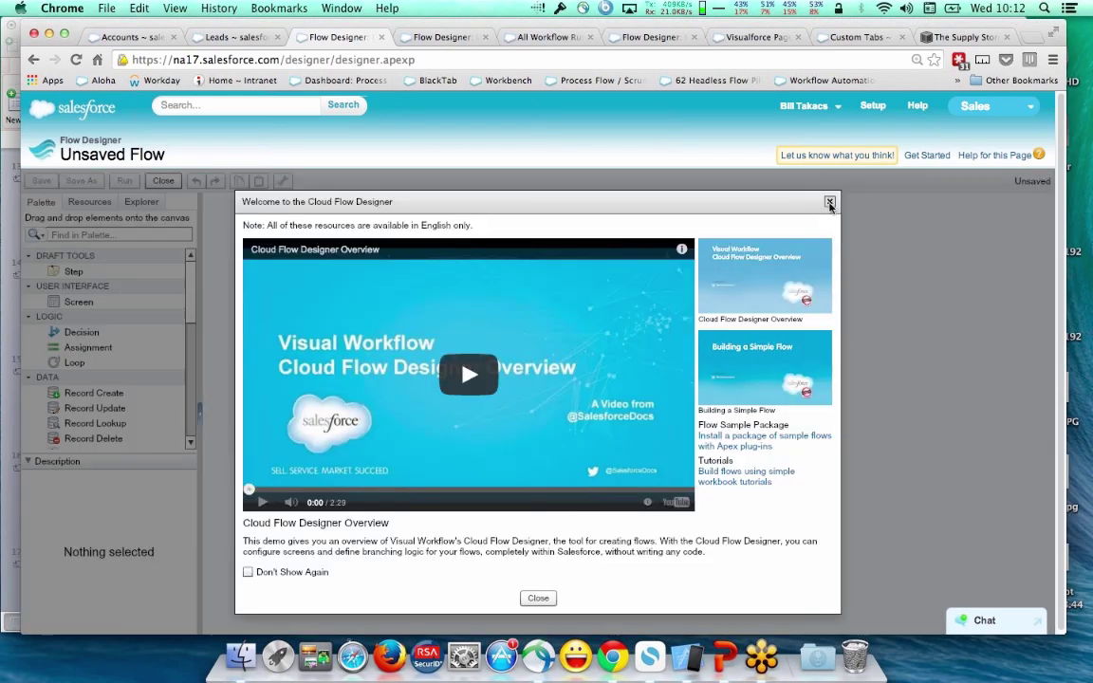
{"action": "left_click", "coordinate": [829, 200]}
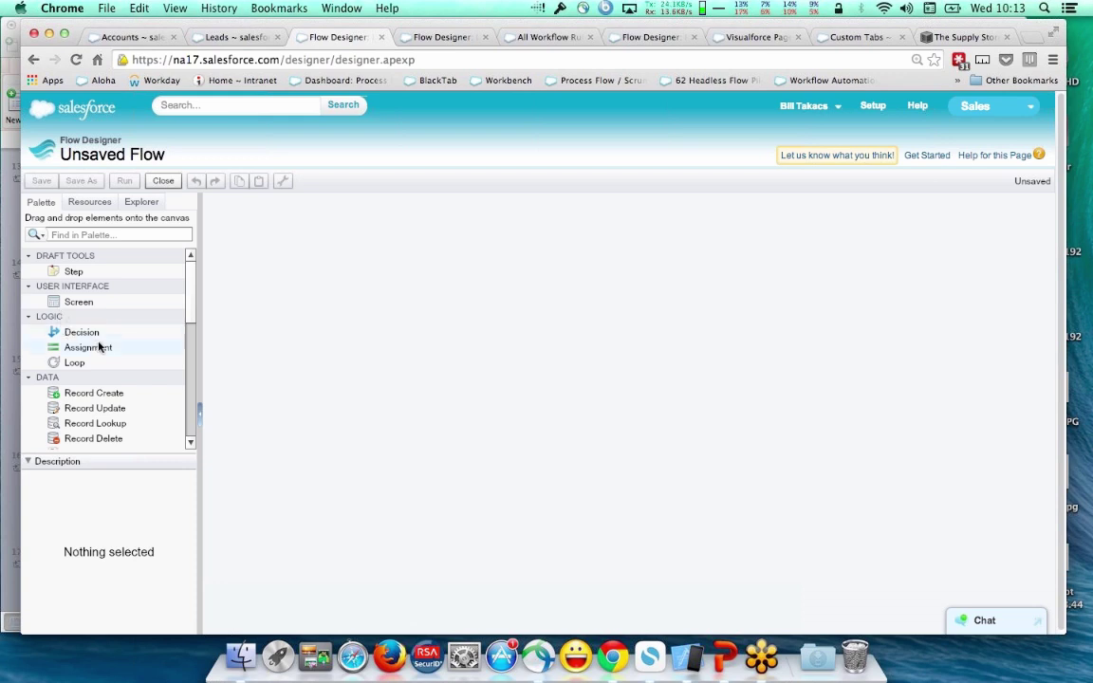
Select NewContact under Other Actions in the Palette to show its inputs: First Name, Last Name, Email, Account ID
{"action": "scroll", "coordinate": [194, 317], "scroll_direction": "down", "scroll_amount": 2}
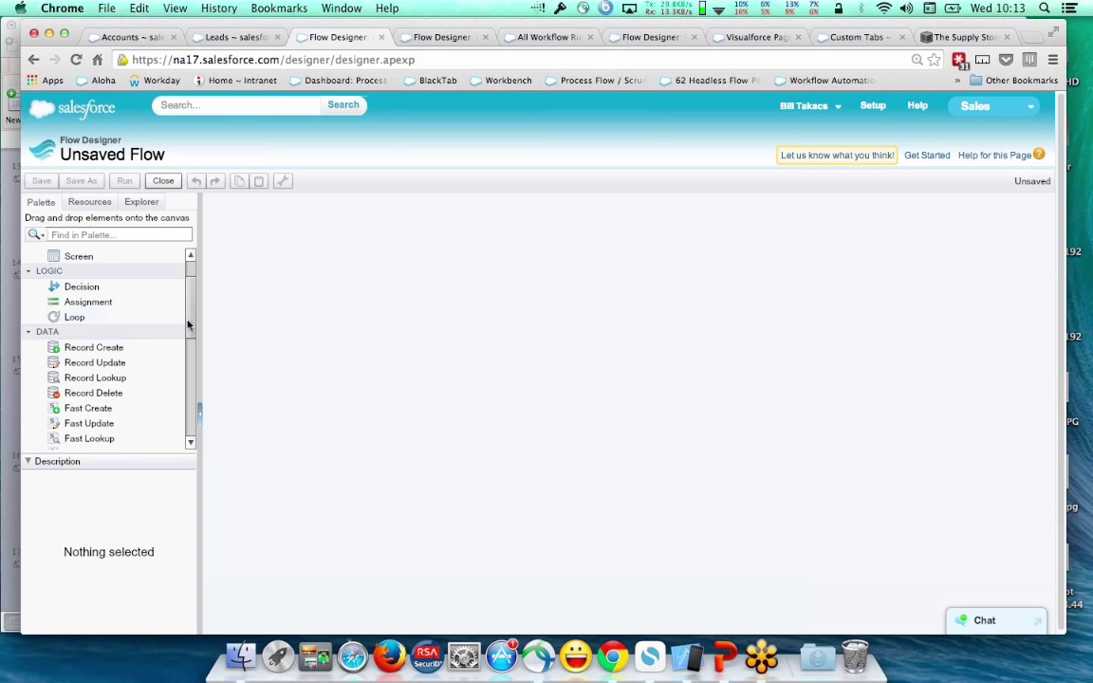
{"action": "left_click_drag", "start_coordinate": [189, 324], "coordinate": [191, 347]}
{"action": "scroll", "coordinate": [175, 284], "scroll_direction": "down", "scroll_amount": 3}
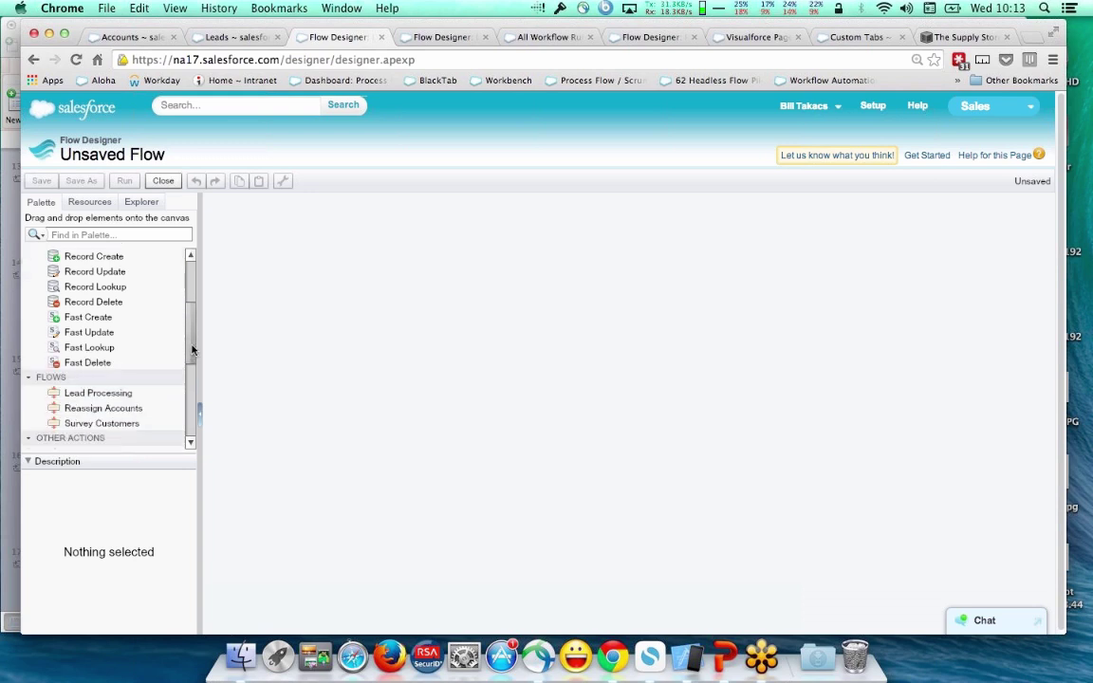
{"action": "scroll", "coordinate": [170, 271], "scroll_direction": "up", "scroll_amount": 2}
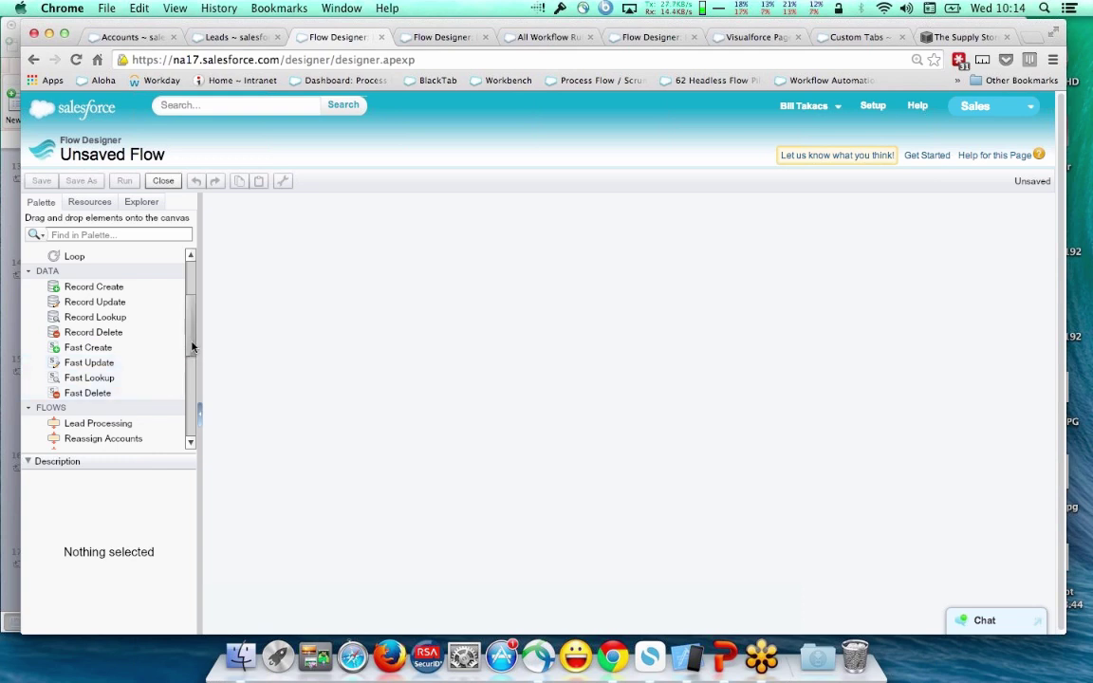
{"action": "left_click_drag", "start_coordinate": [193, 344], "coordinate": [192, 373]}
{"action": "scroll", "coordinate": [192, 373], "scroll_direction": "down", "scroll_amount": 1}
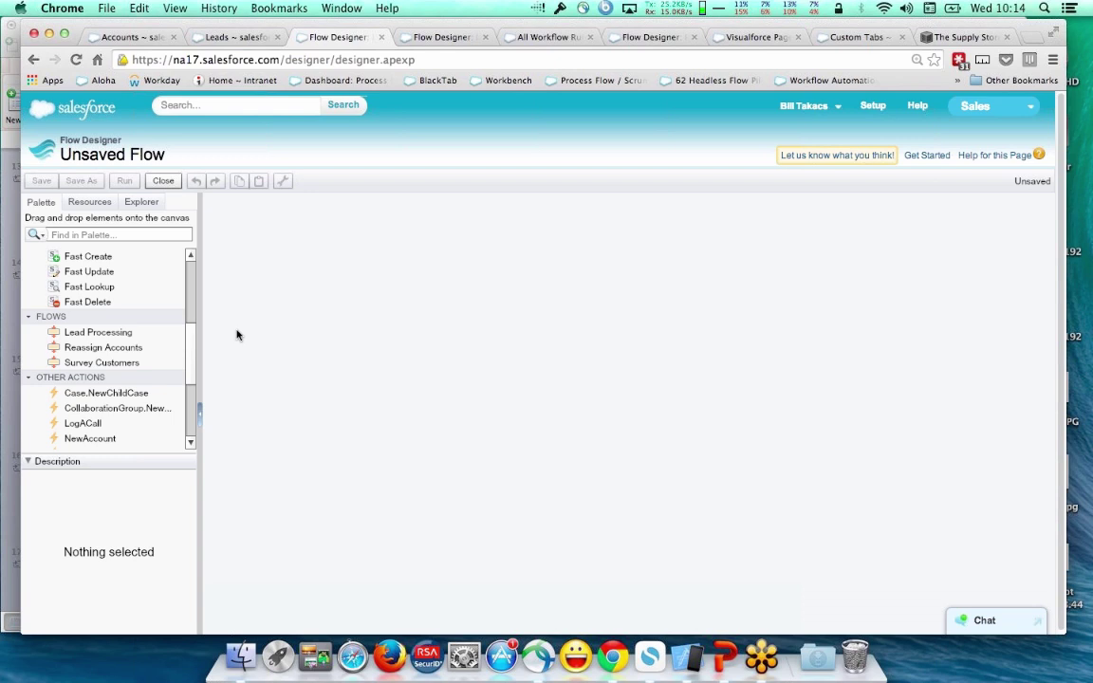
{"action": "left_click_drag", "start_coordinate": [187, 357], "coordinate": [197, 392]}
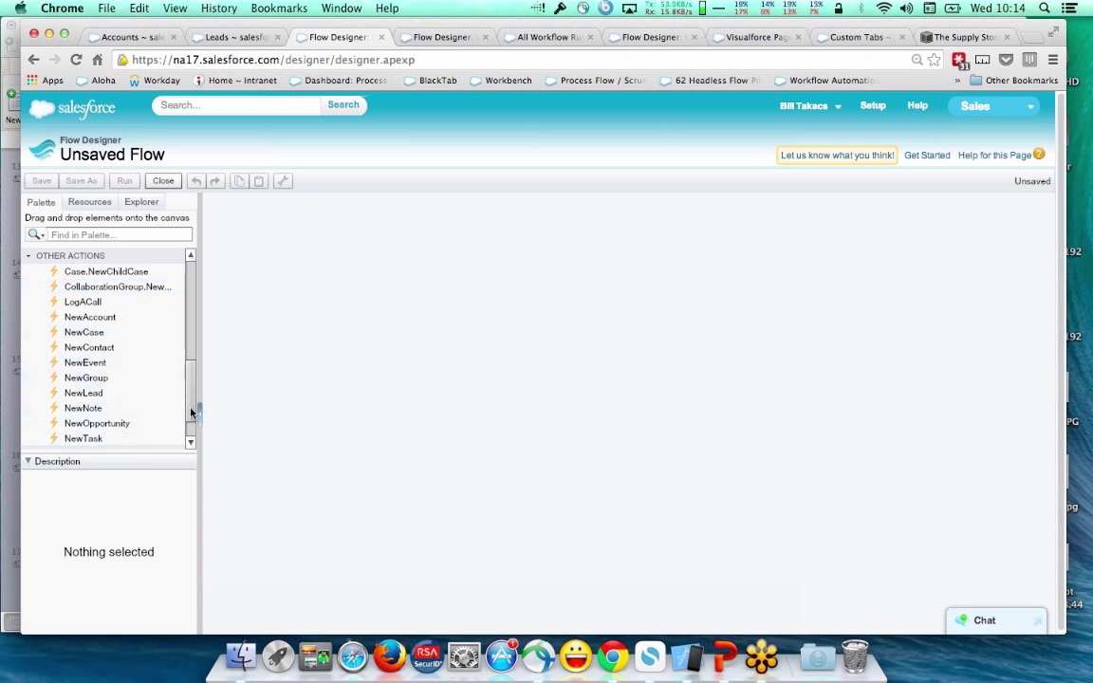
{"action": "scroll", "coordinate": [171, 365], "scroll_direction": "down", "scroll_amount": 2}
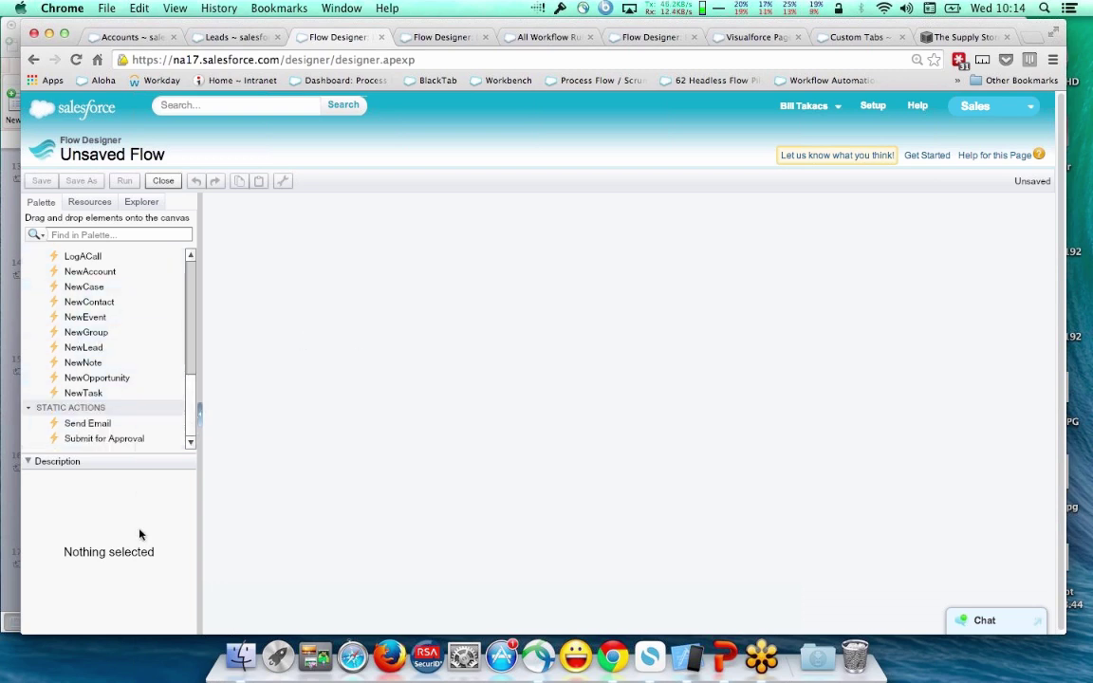
{"action": "scroll", "coordinate": [187, 392], "scroll_direction": "up", "scroll_amount": 4}
{"action": "scroll", "coordinate": [187, 392], "scroll_direction": "up", "scroll_amount": 1}
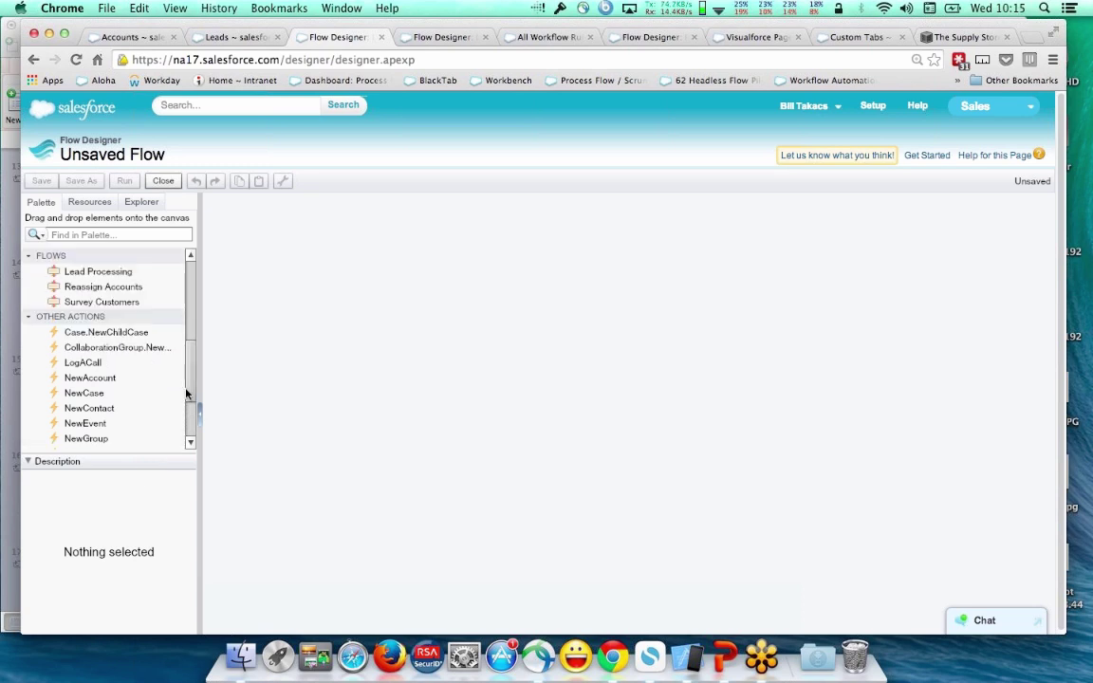
{"action": "scroll", "coordinate": [191, 416], "scroll_direction": "down", "scroll_amount": 1}
{"action": "scroll", "coordinate": [190, 415], "scroll_direction": "down", "scroll_amount": 4}
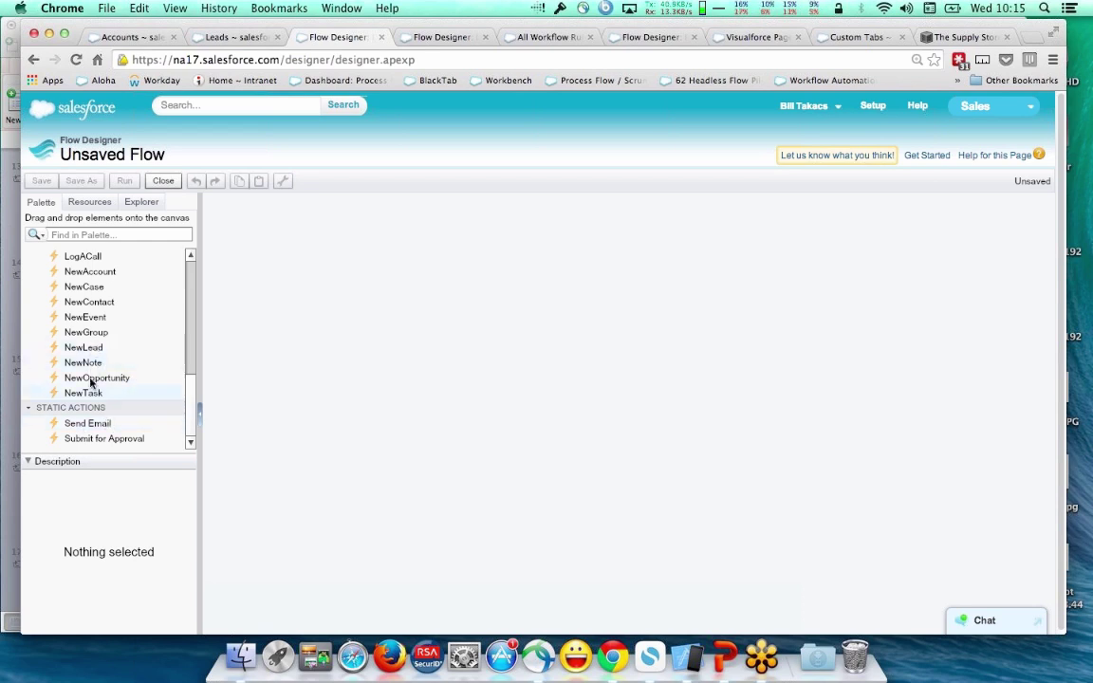
{"action": "left_click", "coordinate": [89, 304]}
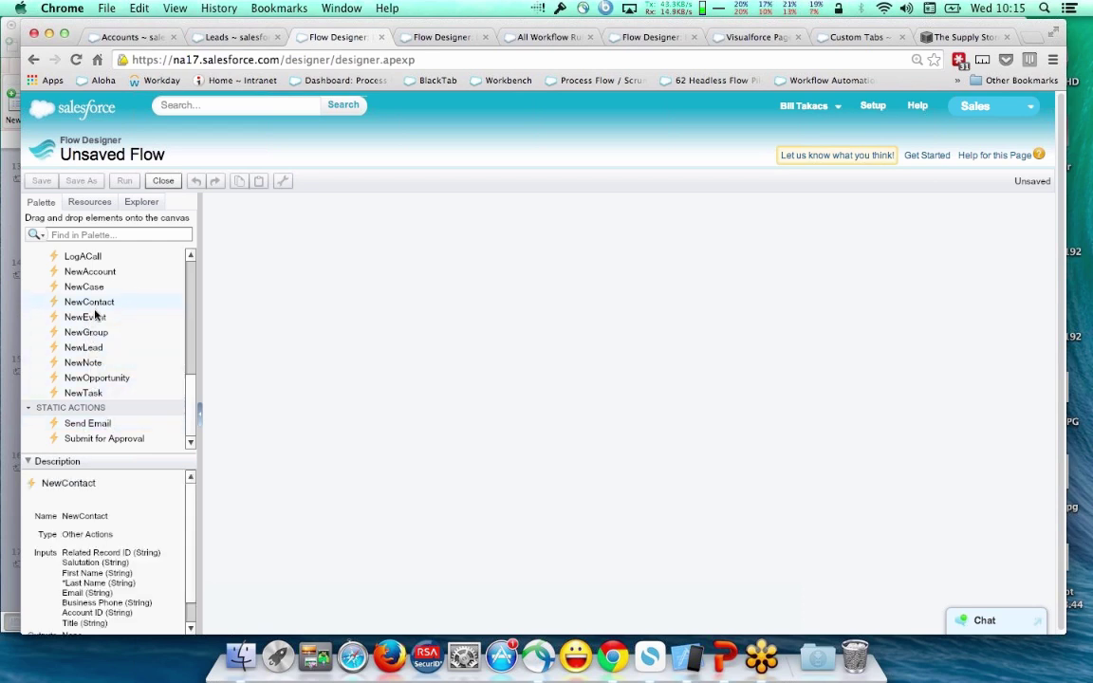
Show the Resources tab's Create New list: Variable, SObject Collection, Constant, Formula, Choice
{"action": "scroll", "coordinate": [188, 539], "scroll_direction": "down", "scroll_amount": 1}
{"action": "scroll", "coordinate": [187, 540], "scroll_direction": "down", "scroll_amount": 3}
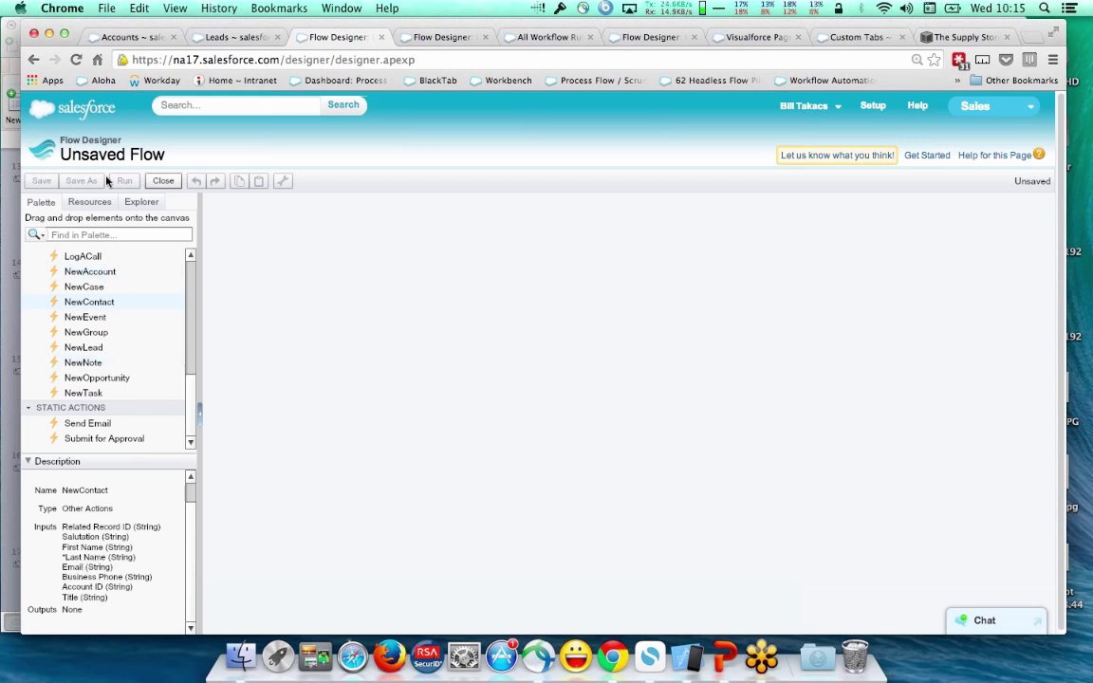
{"action": "left_click", "coordinate": [90, 202]}
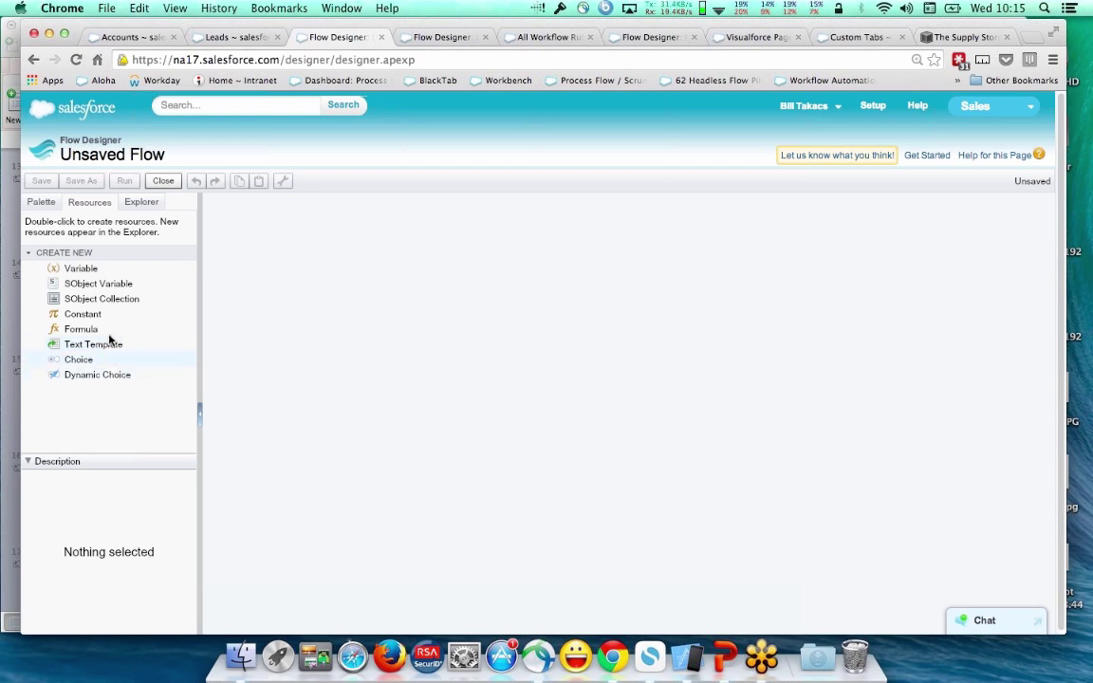
Close the empty flow, then present the Flow Best Practices slide in a PowerPoint slide show
{"action": "left_click", "coordinate": [130, 203]}
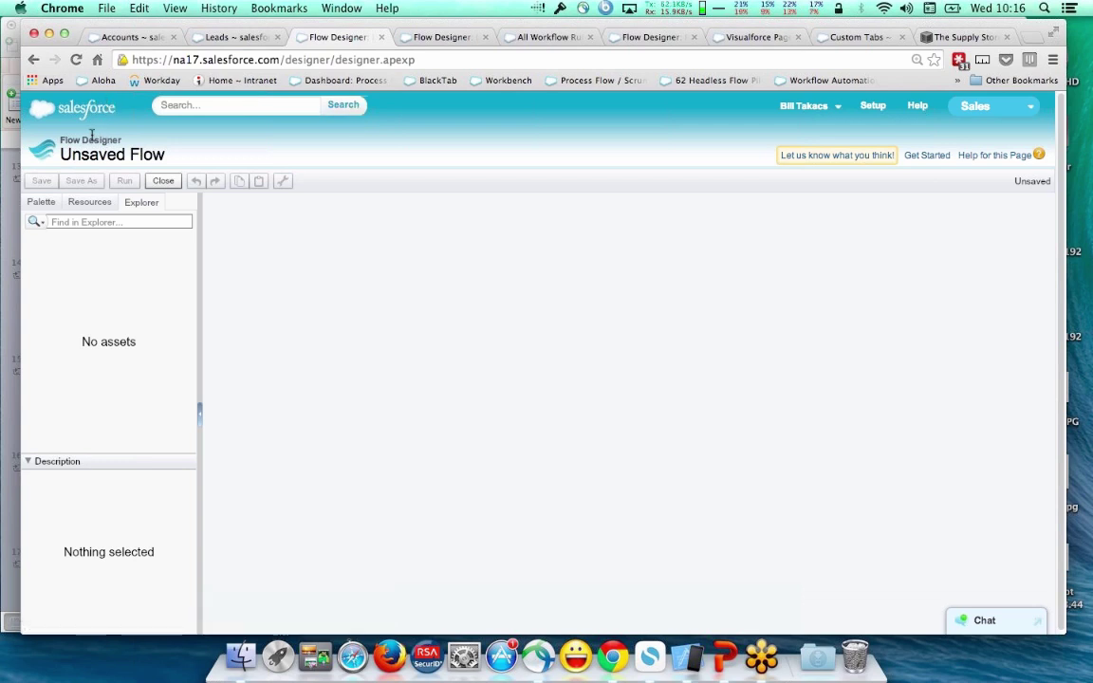
{"action": "left_click", "coordinate": [159, 182]}
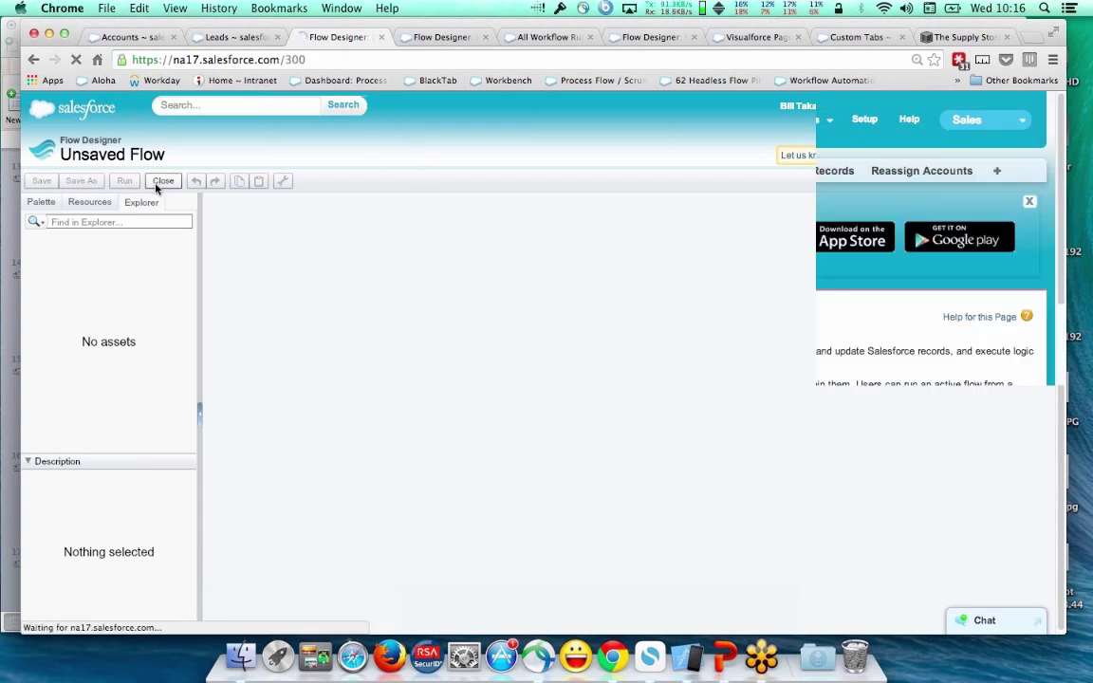
{"action": "left_click", "coordinate": [723, 654]}
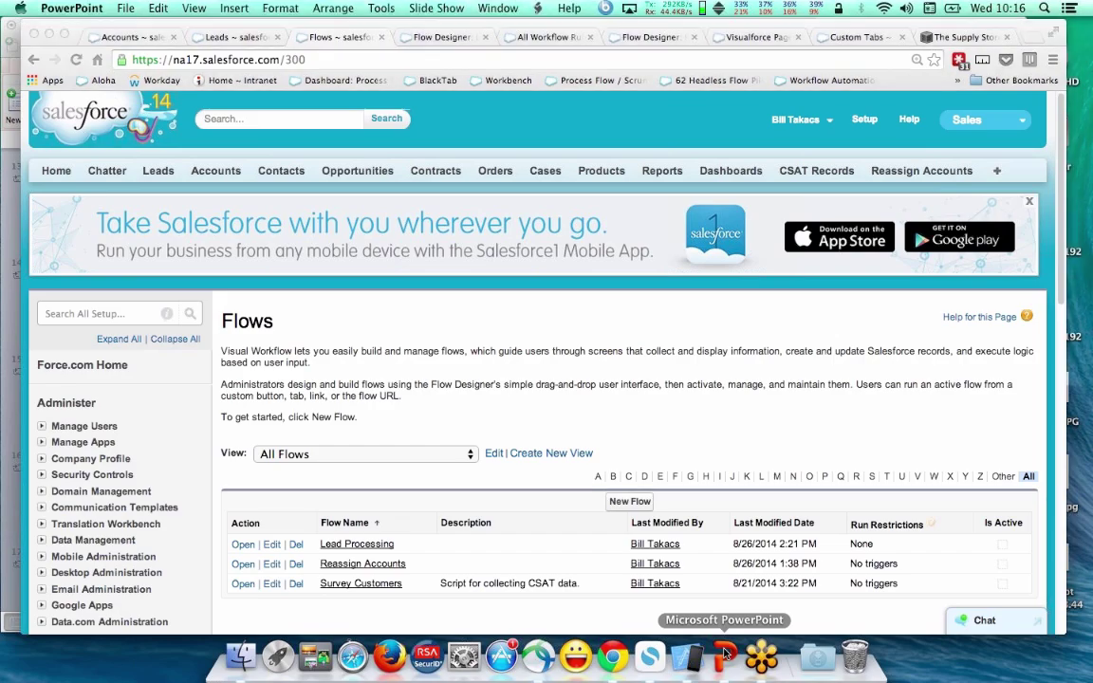
{"action": "key", "text": "super+shift+Return"}
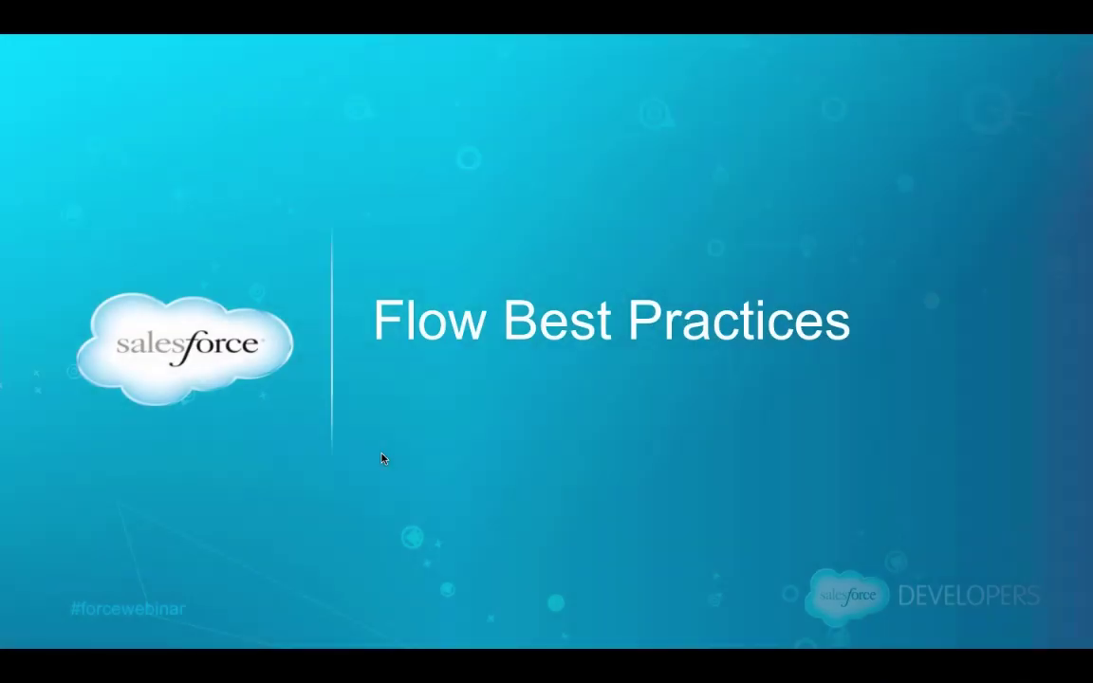
{"action": "left_click", "coordinate": [383, 458]}
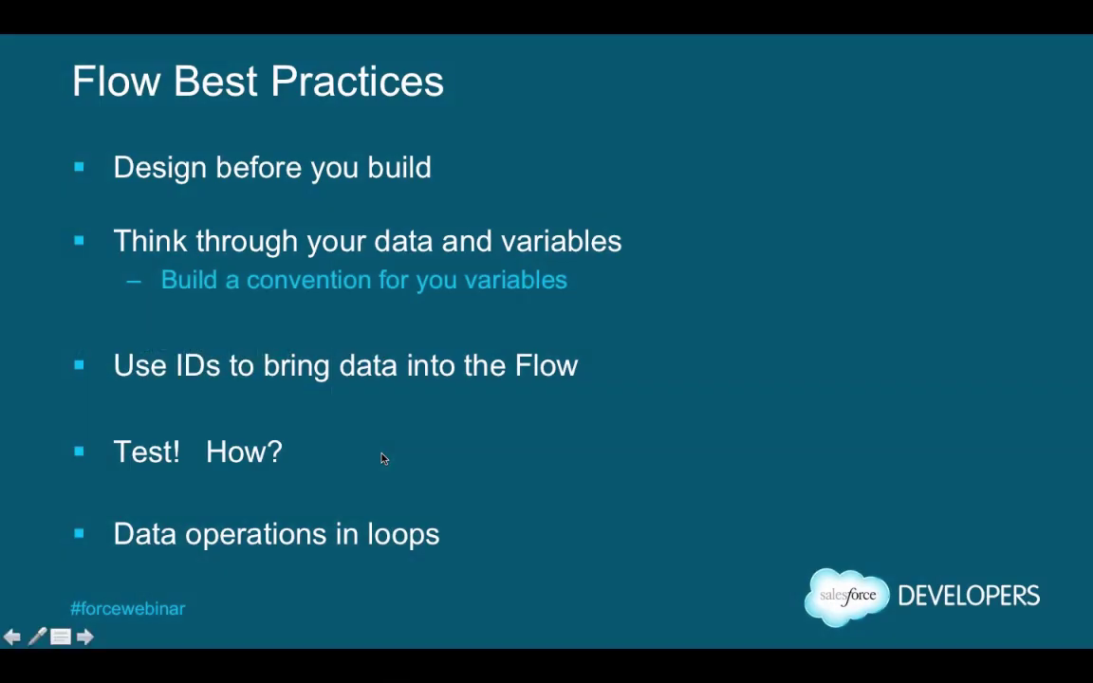
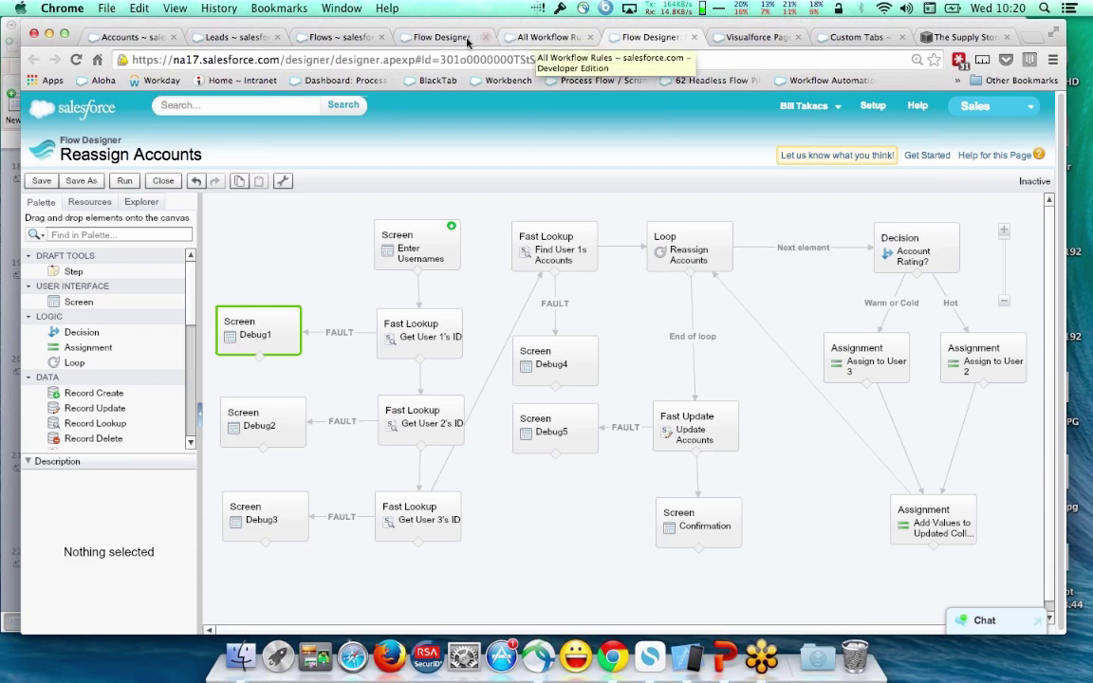
Open the Lead Processing flow and inspect its Lookup Lead Info step, closing it unchanged
{"action": "left_click", "coordinate": [328, 37]}
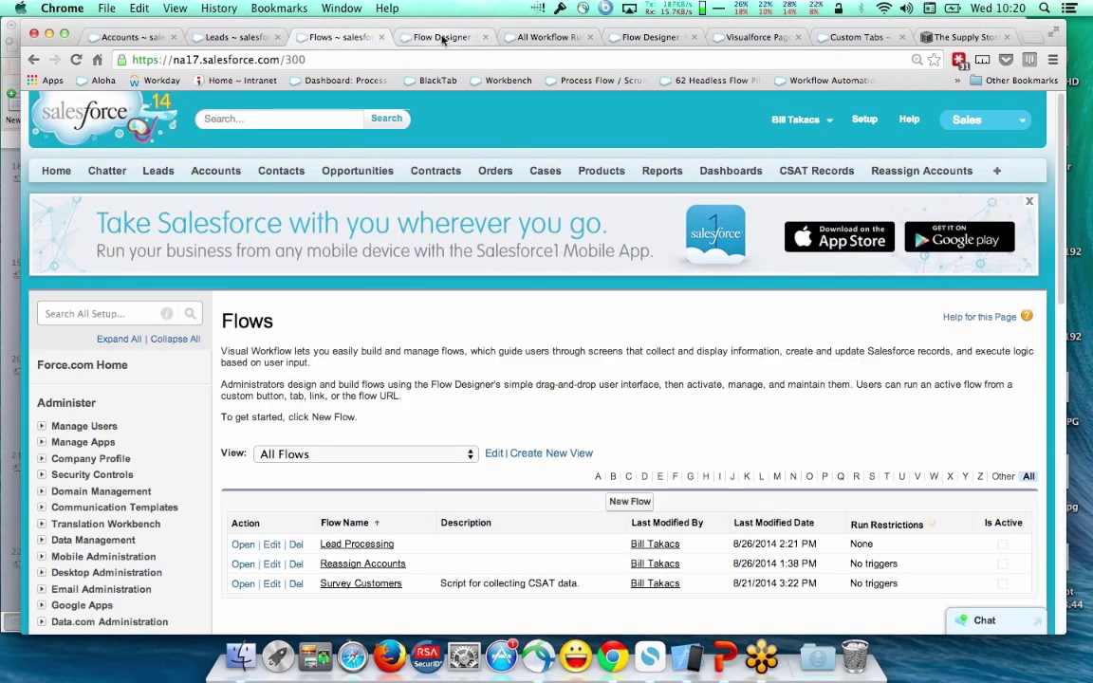
{"action": "left_click", "coordinate": [427, 38]}
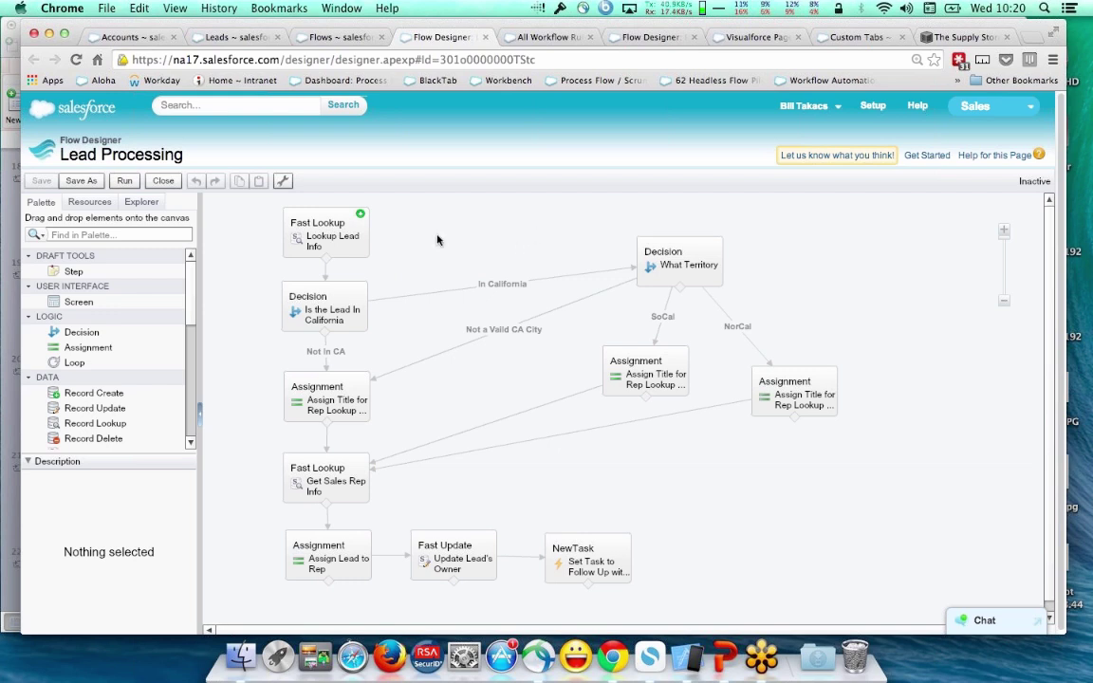
{"action": "double_click", "coordinate": [347, 254]}
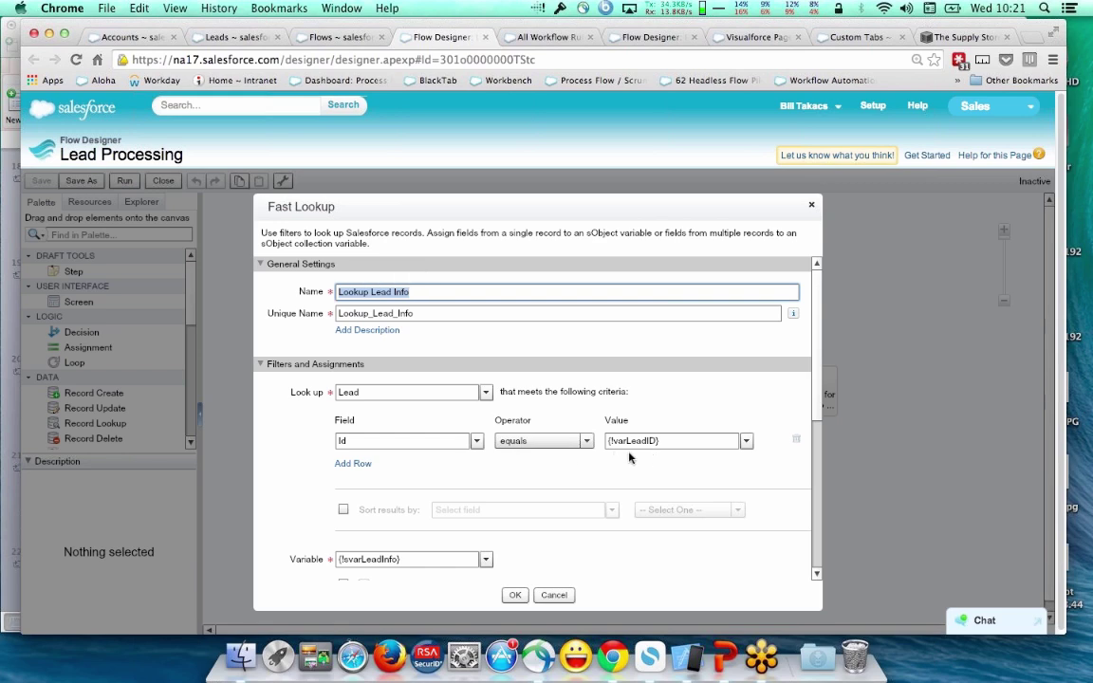
{"action": "left_click", "coordinate": [811, 205]}
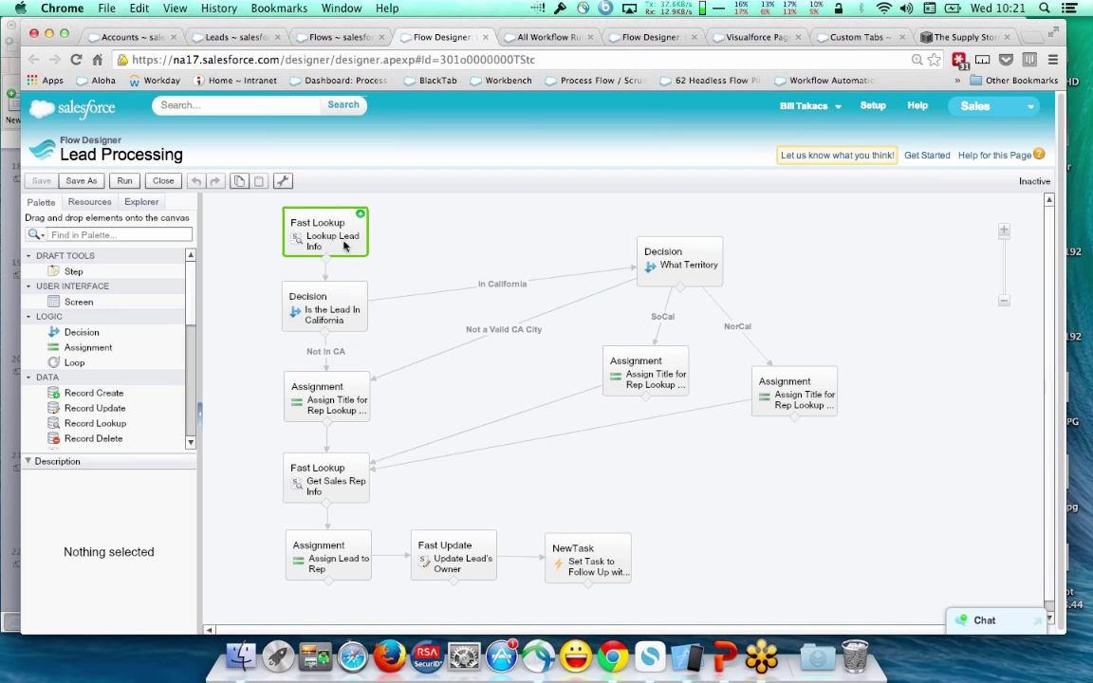
{"action": "left_click_drag", "start_coordinate": [305, 218], "coordinate": [308, 221]}
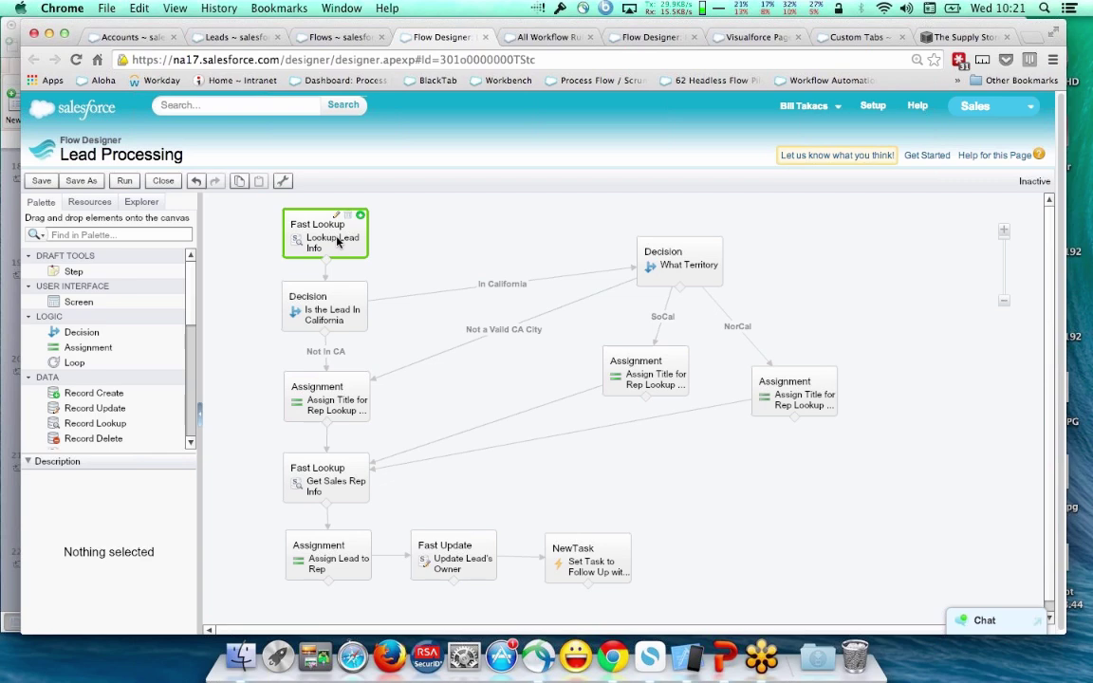
{"action": "double_click", "coordinate": [336, 242]}
{"action": "scroll", "coordinate": [511, 405], "scroll_direction": "down", "scroll_amount": 5}
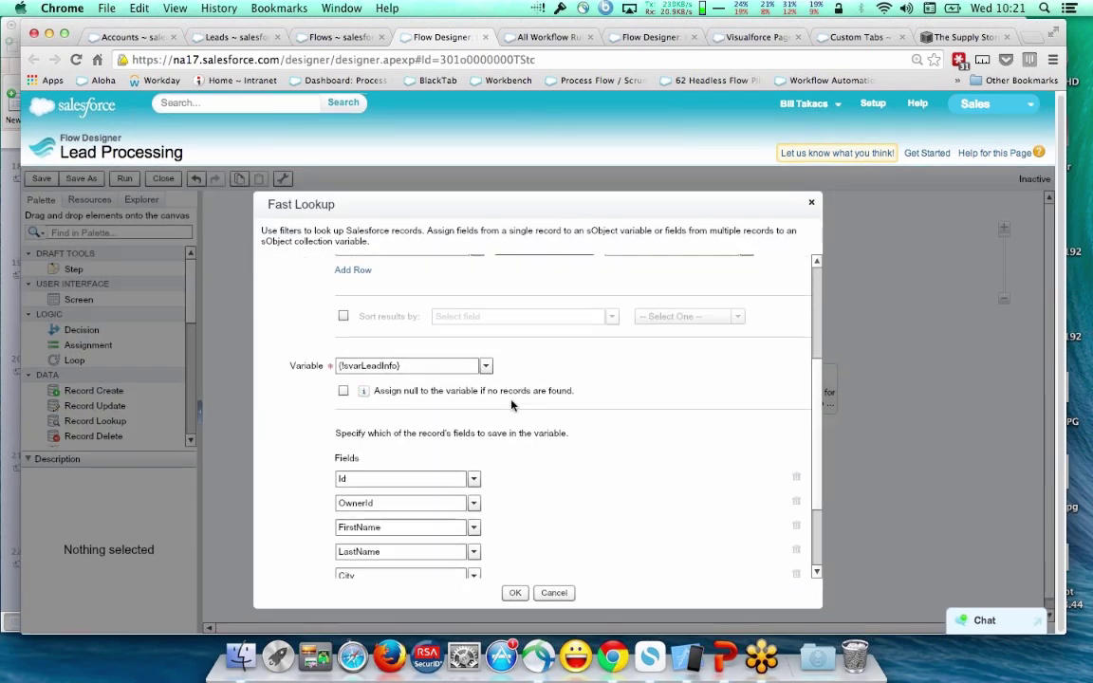
{"action": "scroll", "coordinate": [511, 405], "scroll_direction": "down", "scroll_amount": 4}
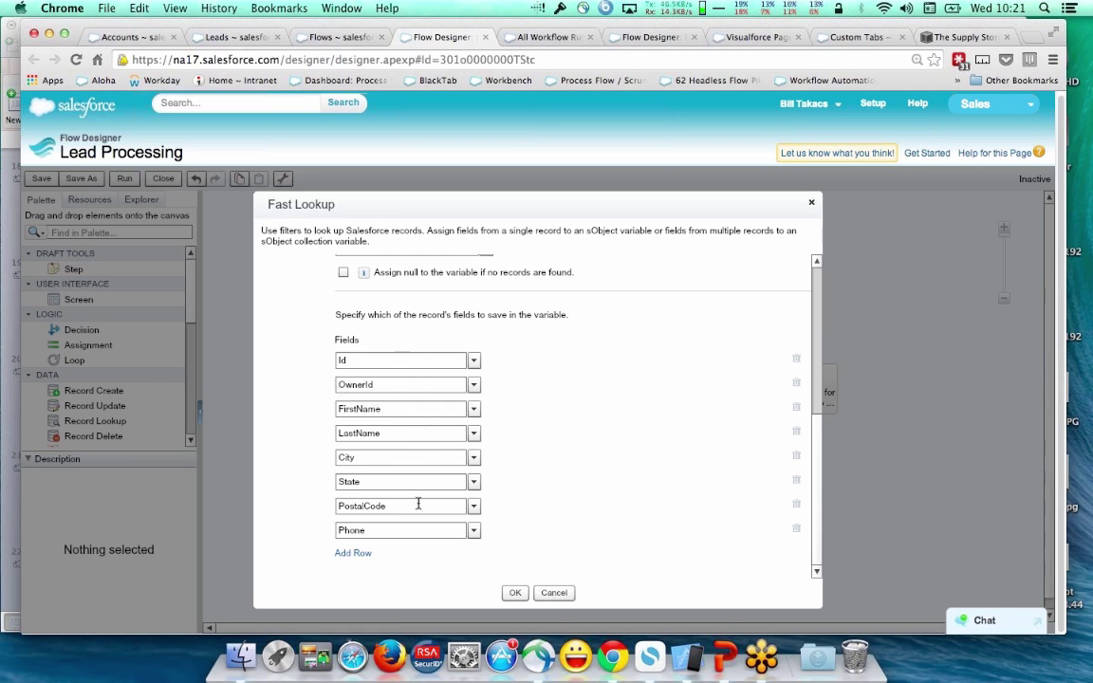
{"action": "left_click", "coordinate": [553, 593]}
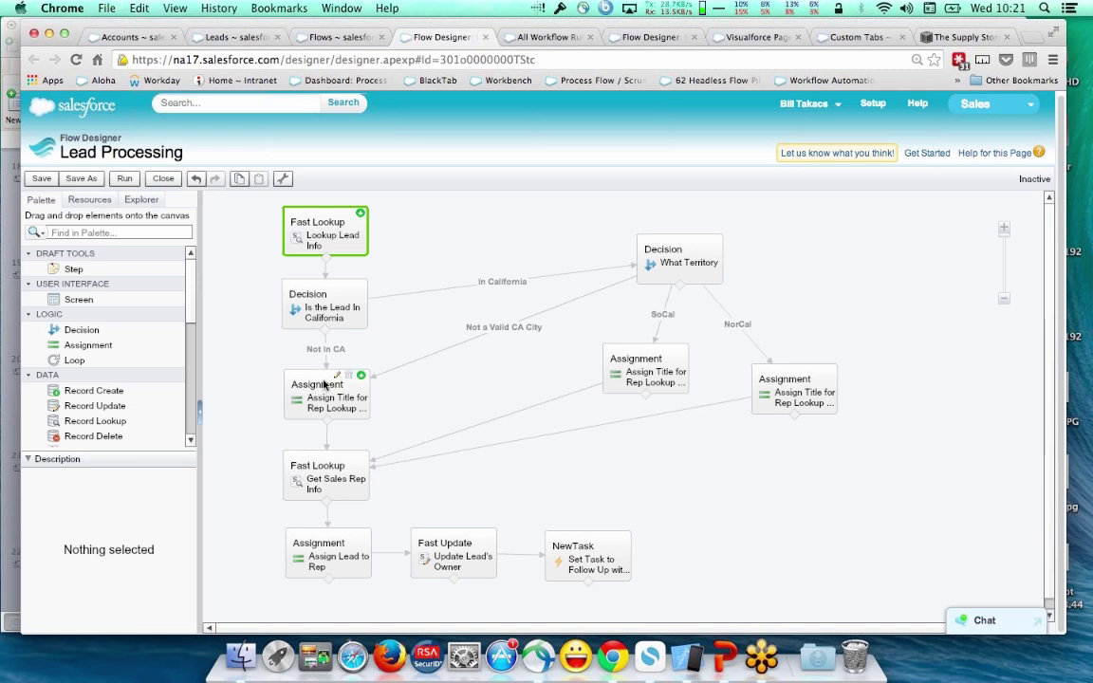
{"action": "left_click", "coordinate": [671, 273]}
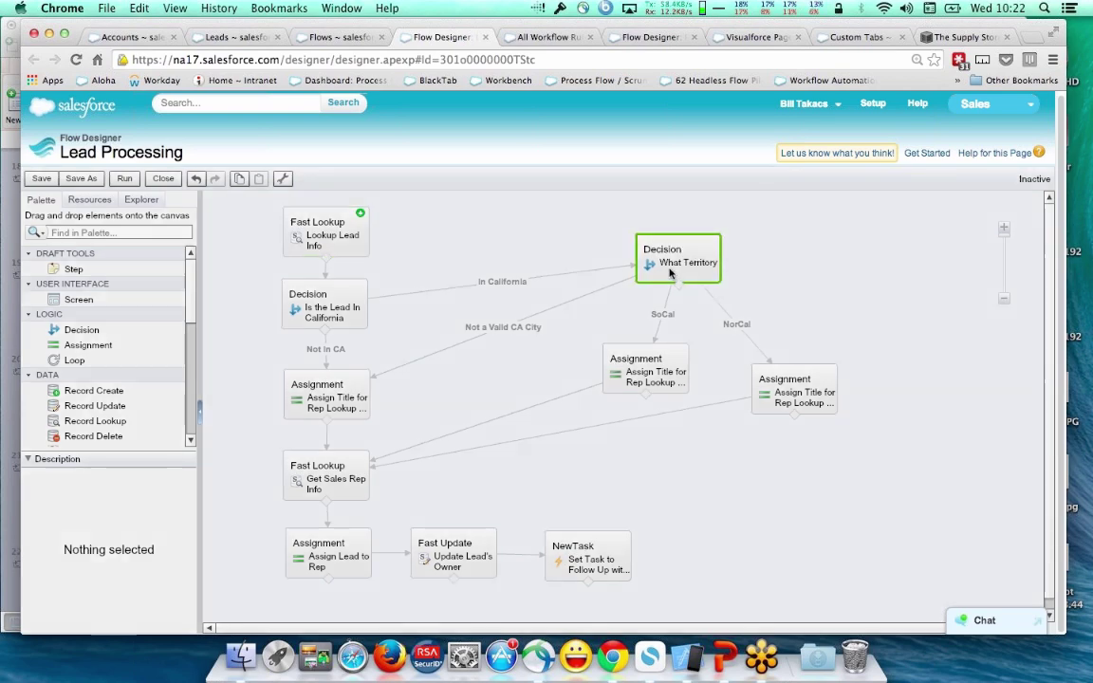
{"action": "double_click", "coordinate": [669, 273]}
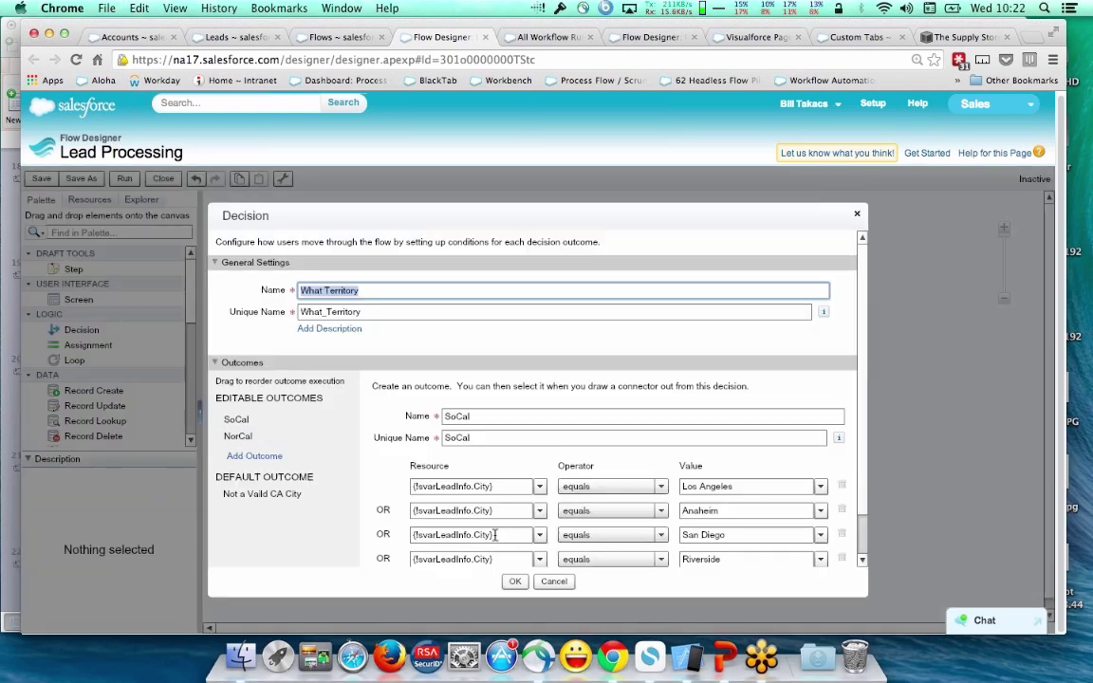
{"action": "scroll", "coordinate": [865, 484], "scroll_direction": "down", "scroll_amount": 2}
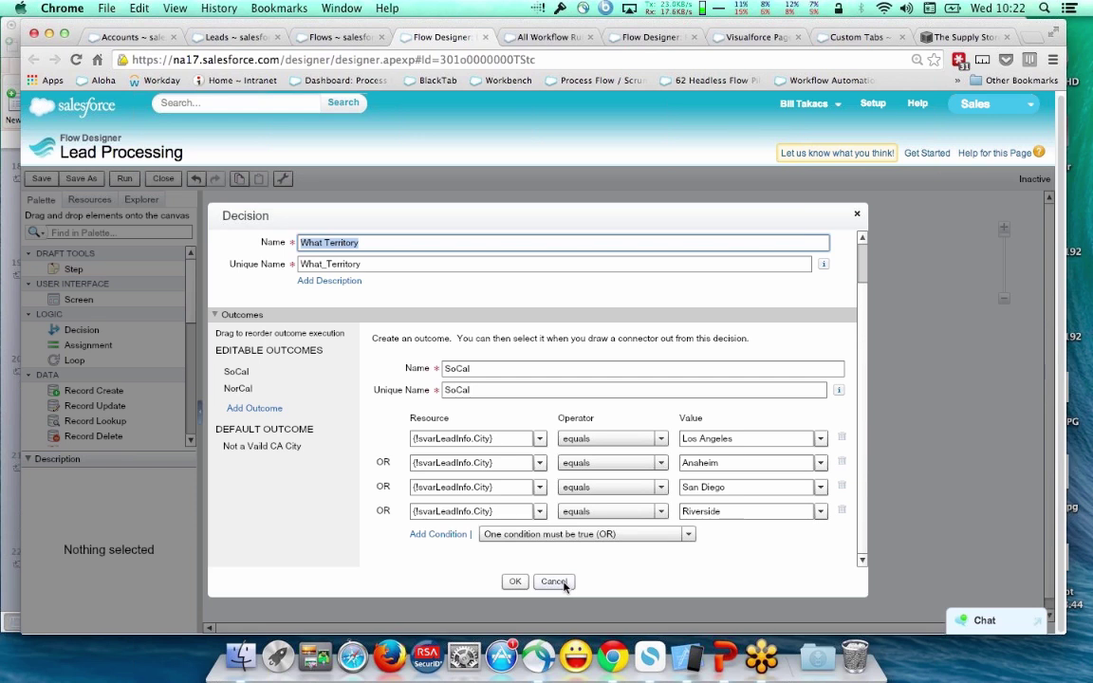
{"action": "left_click", "coordinate": [560, 583]}
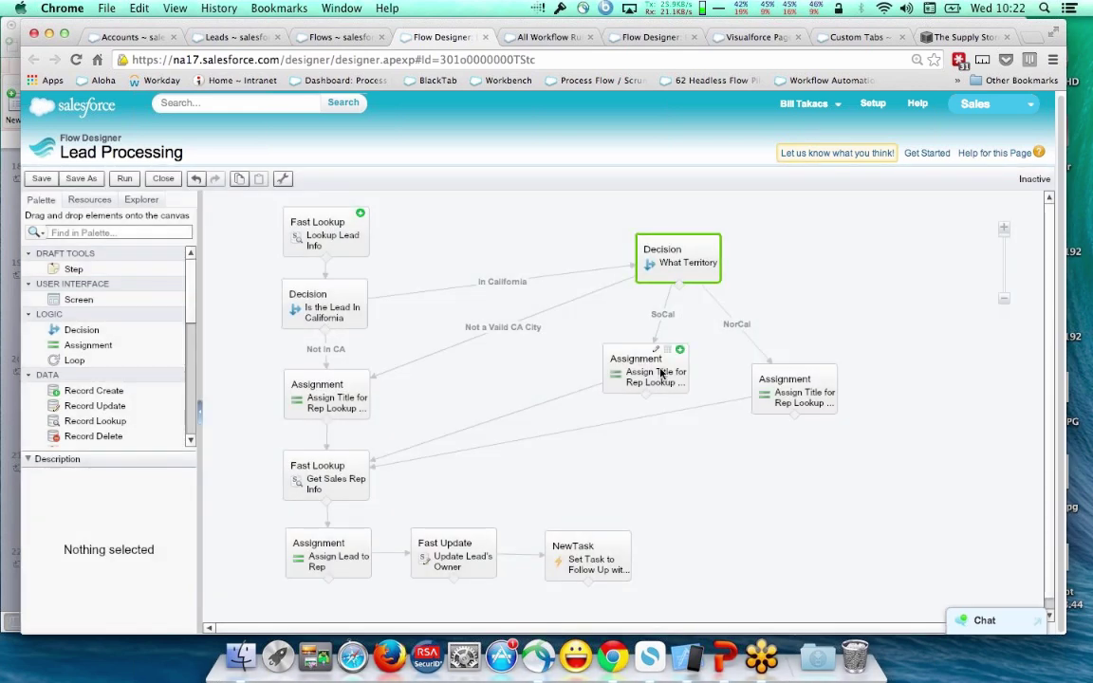
{"action": "double_click", "coordinate": [661, 374]}
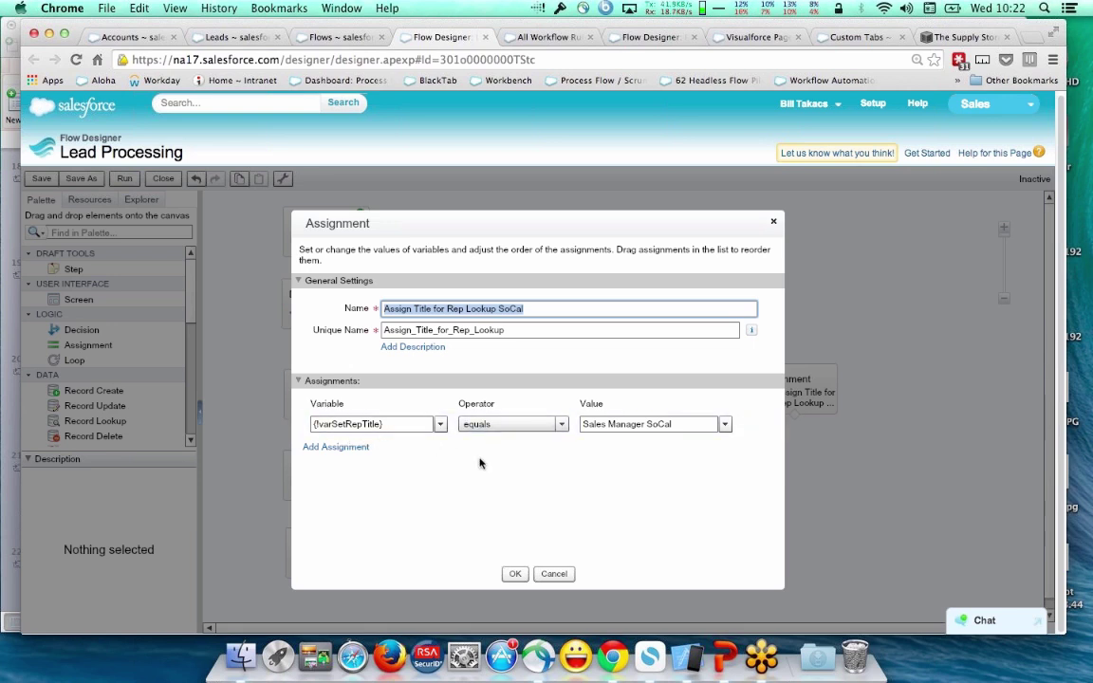
{"action": "left_click", "coordinate": [564, 575]}
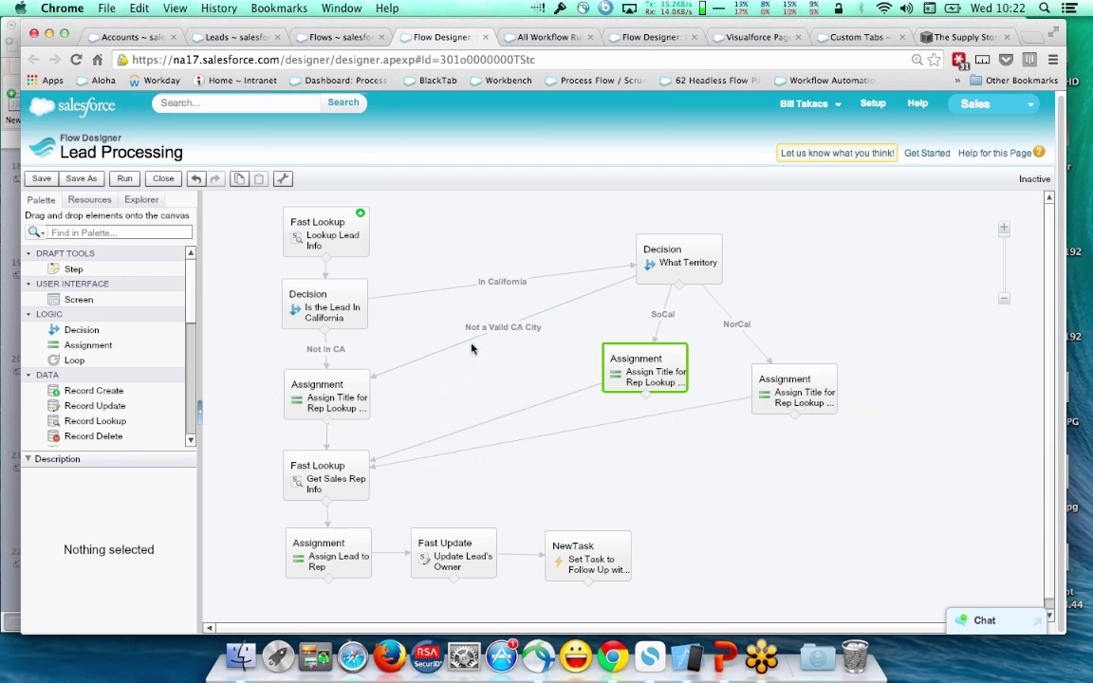
{"action": "double_click", "coordinate": [330, 390]}
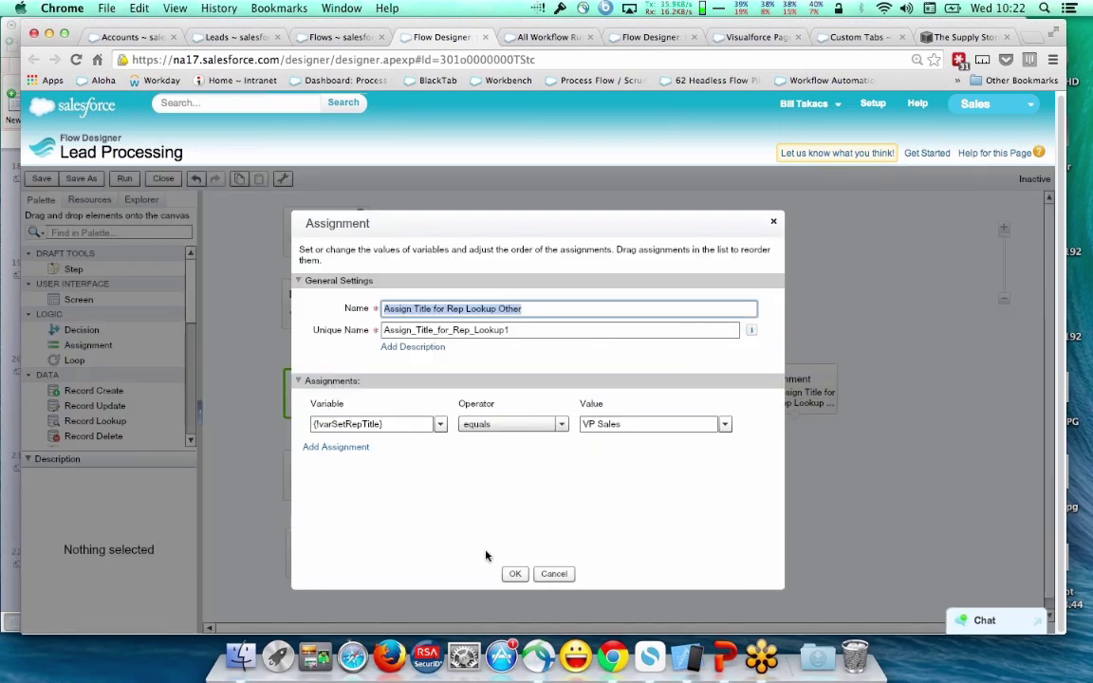
{"action": "left_click", "coordinate": [556, 575]}
{"action": "left_click", "coordinate": [315, 483]}
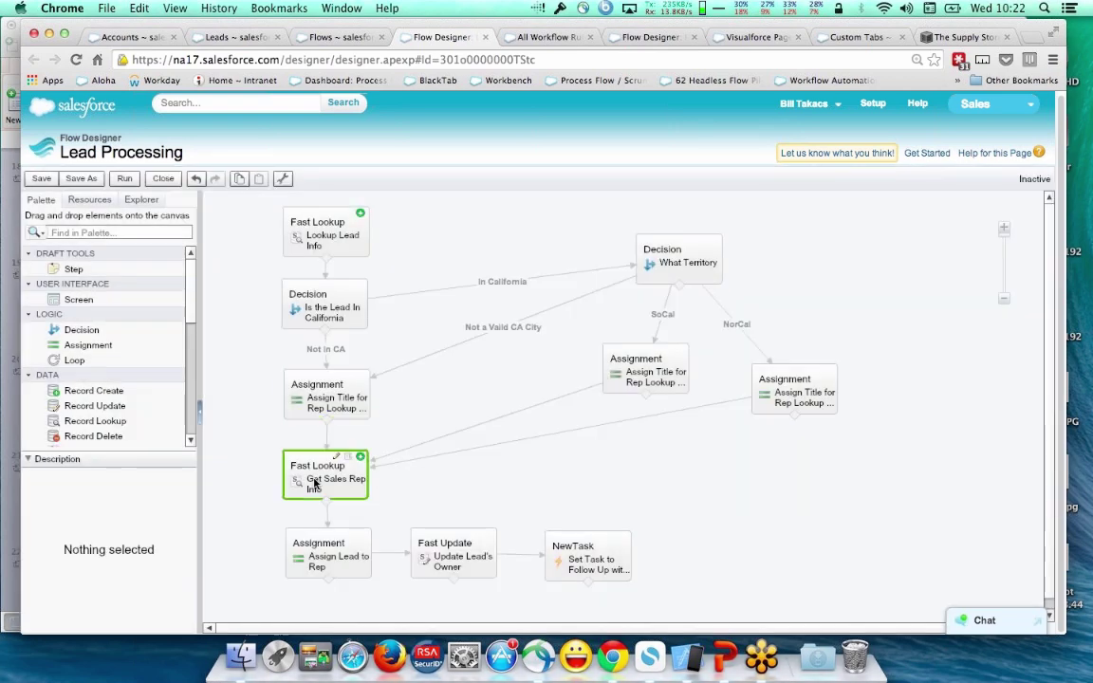
{"action": "double_click", "coordinate": [315, 482]}
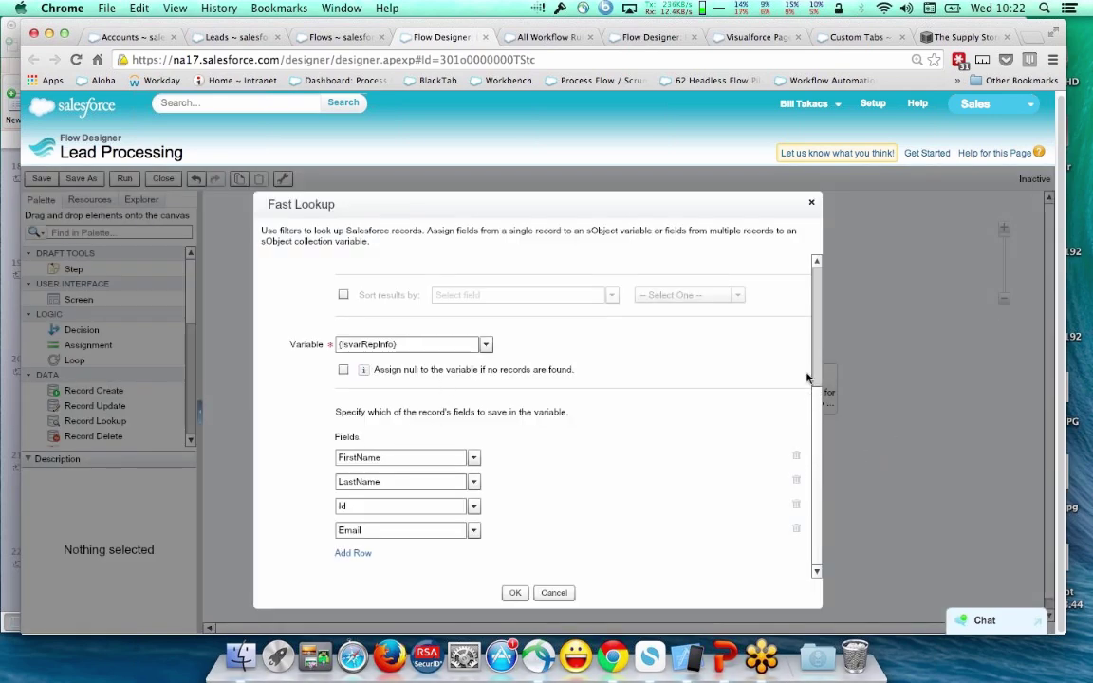
{"action": "scroll", "coordinate": [819, 408], "scroll_direction": "up", "scroll_amount": 1}
{"action": "scroll", "coordinate": [819, 408], "scroll_direction": "up", "scroll_amount": 5}
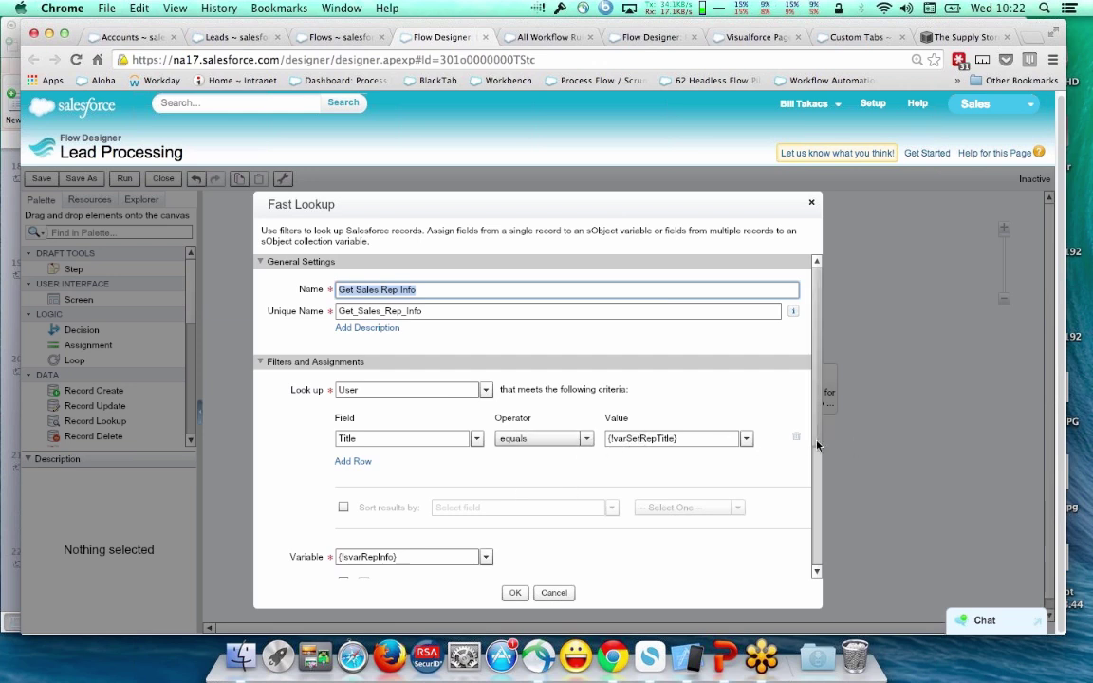
{"action": "scroll", "coordinate": [816, 450], "scroll_direction": "down", "scroll_amount": 1}
{"action": "scroll", "coordinate": [816, 449], "scroll_direction": "down", "scroll_amount": 5}
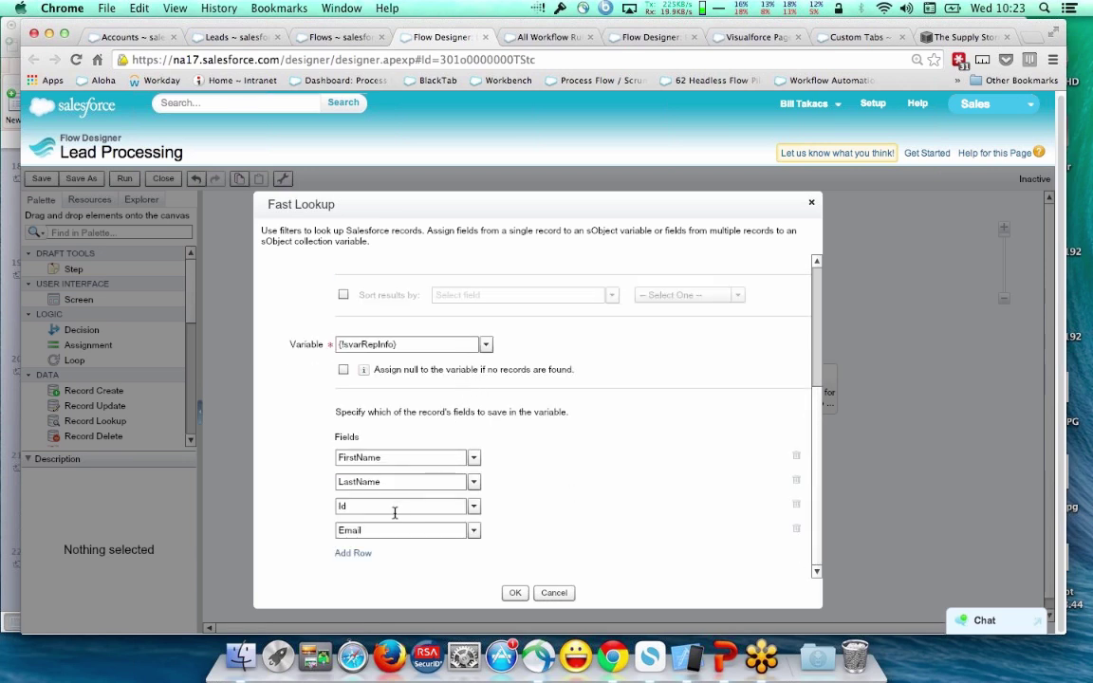
{"action": "left_click", "coordinate": [554, 593]}
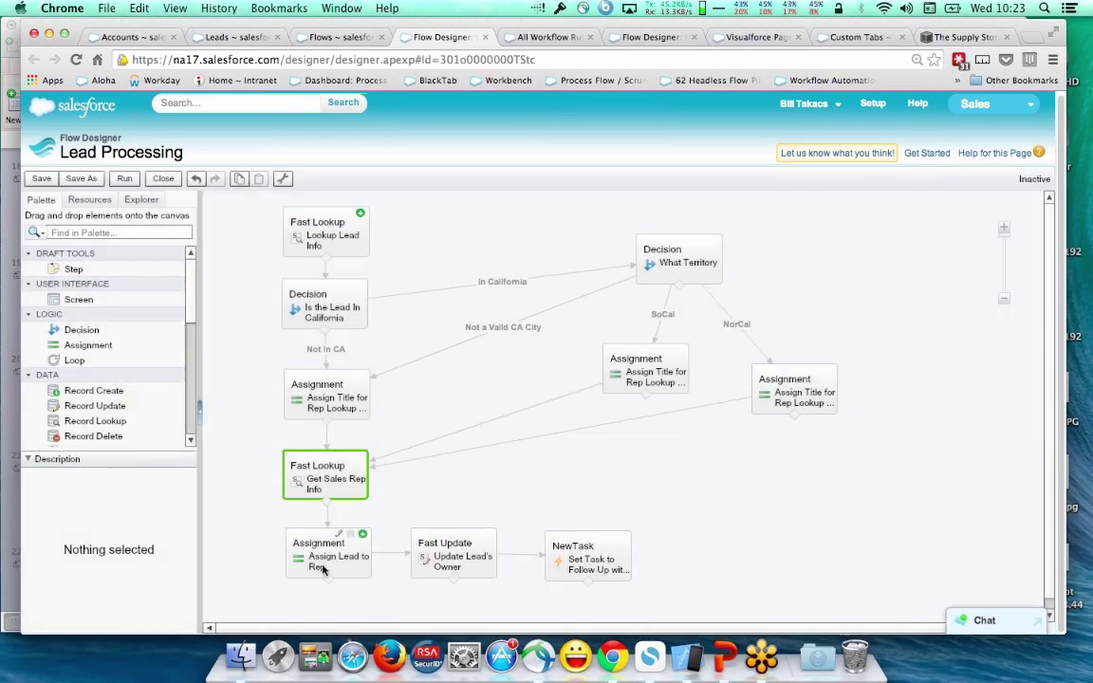
{"action": "left_click", "coordinate": [319, 566]}
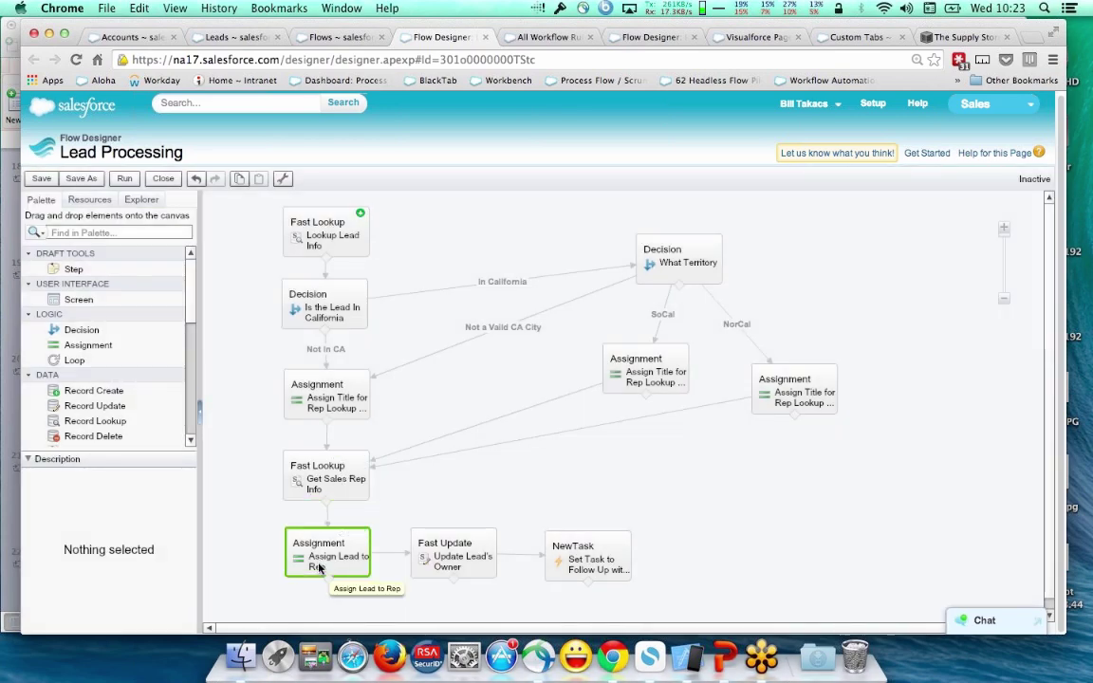
{"action": "double_click", "coordinate": [319, 567]}
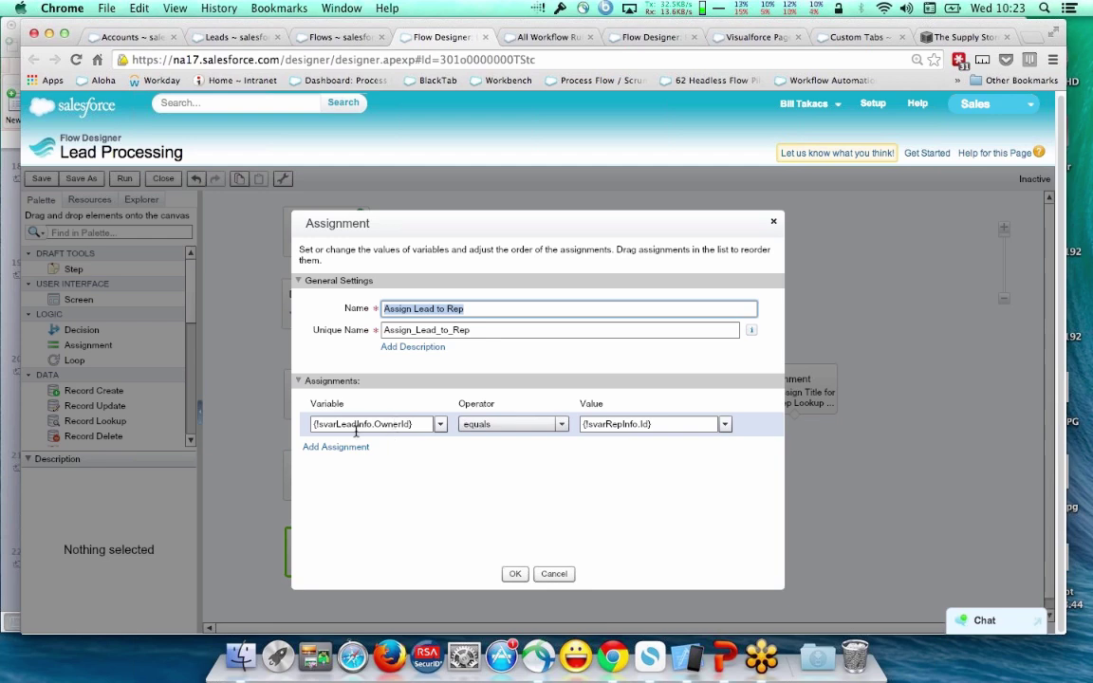
{"action": "left_click", "coordinate": [559, 576]}
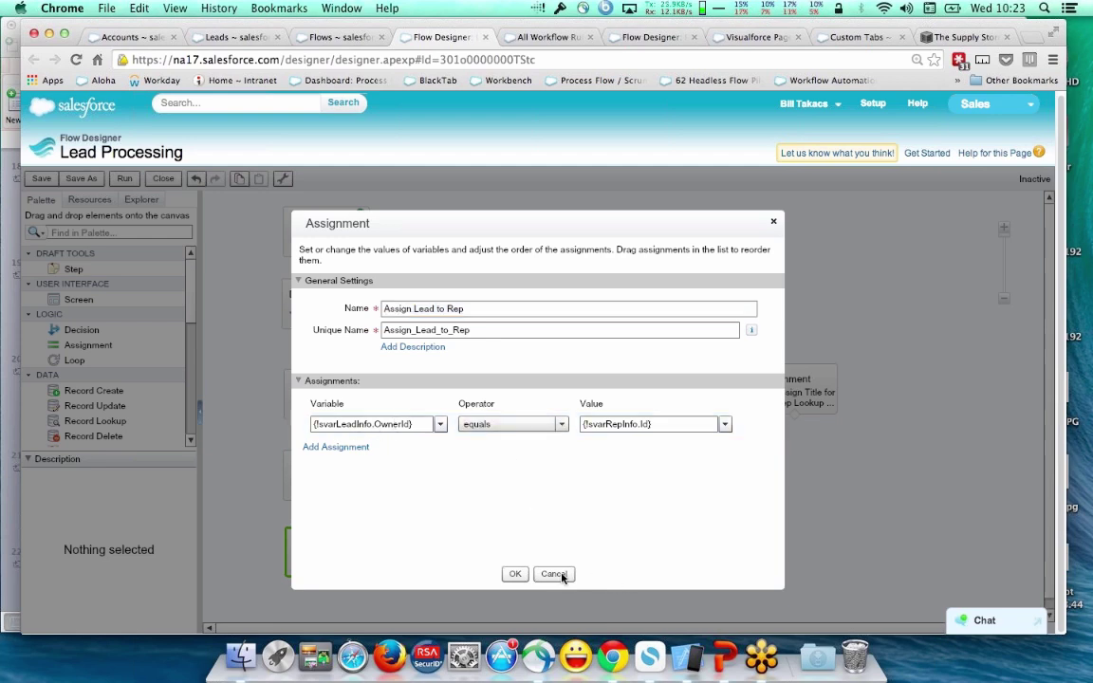
{"action": "left_click", "coordinate": [553, 574]}
{"action": "left_click", "coordinate": [464, 552]}
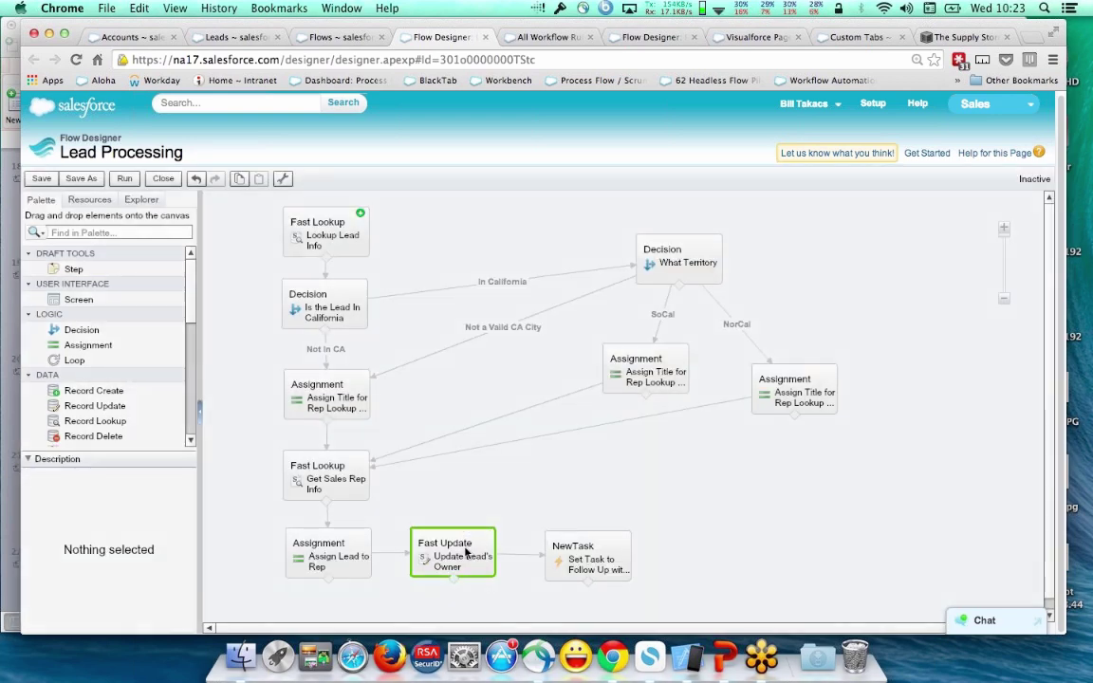
{"action": "double_click", "coordinate": [465, 552]}
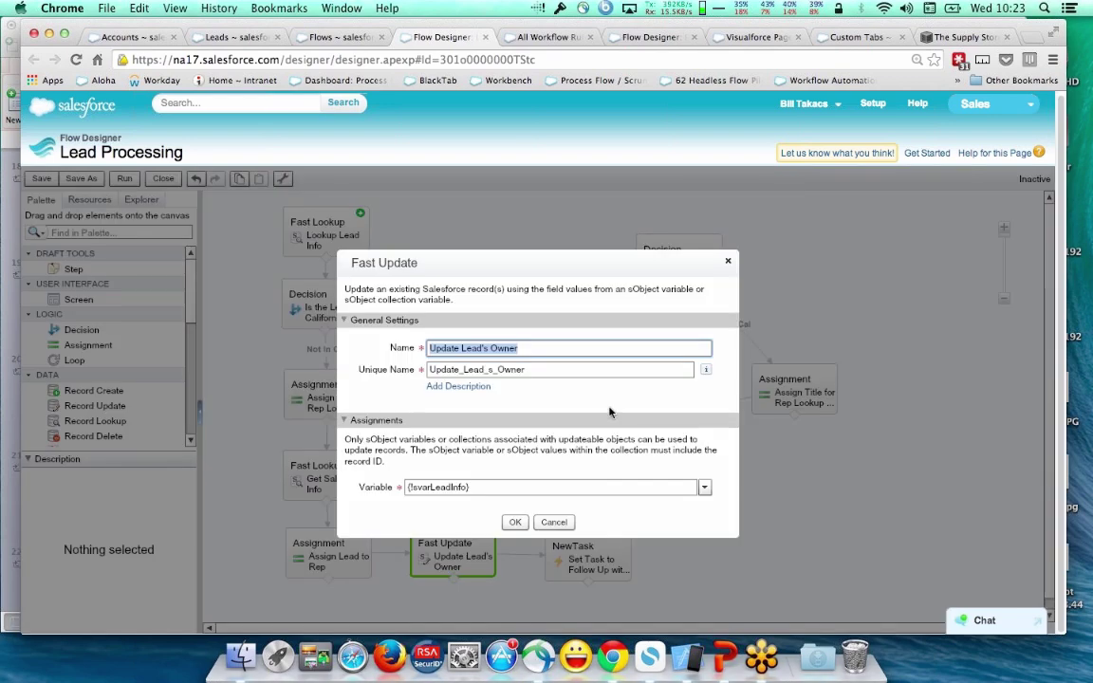
{"action": "left_click", "coordinate": [563, 522]}
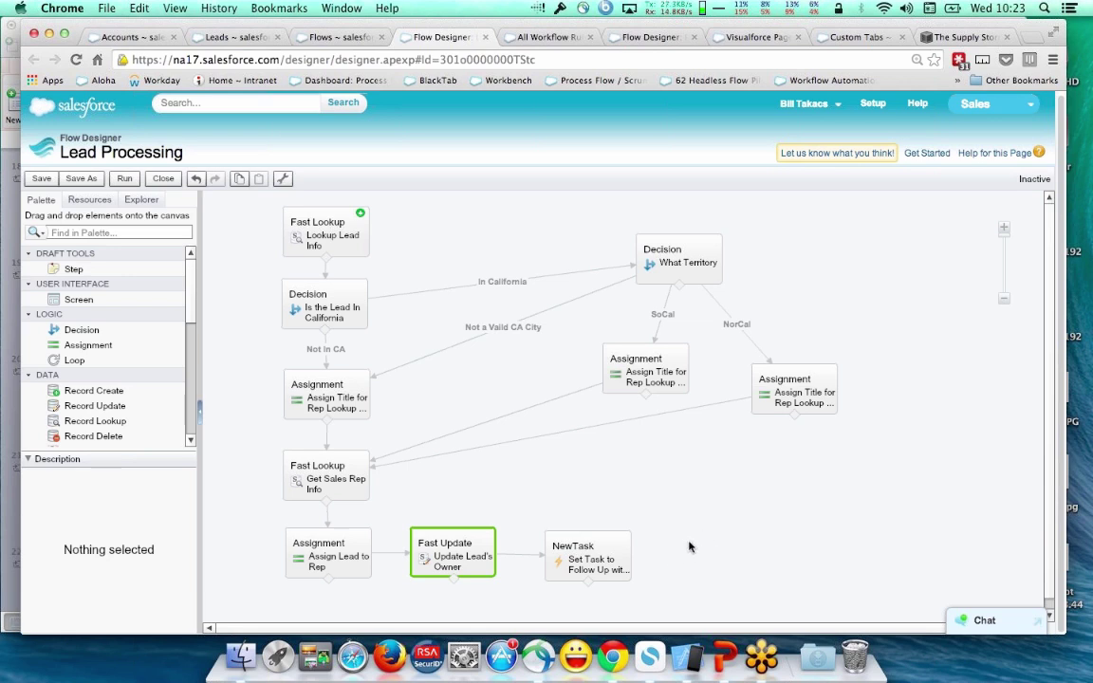
Start a new workflow rule on the Account object
{"action": "left_click", "coordinate": [533, 36]}
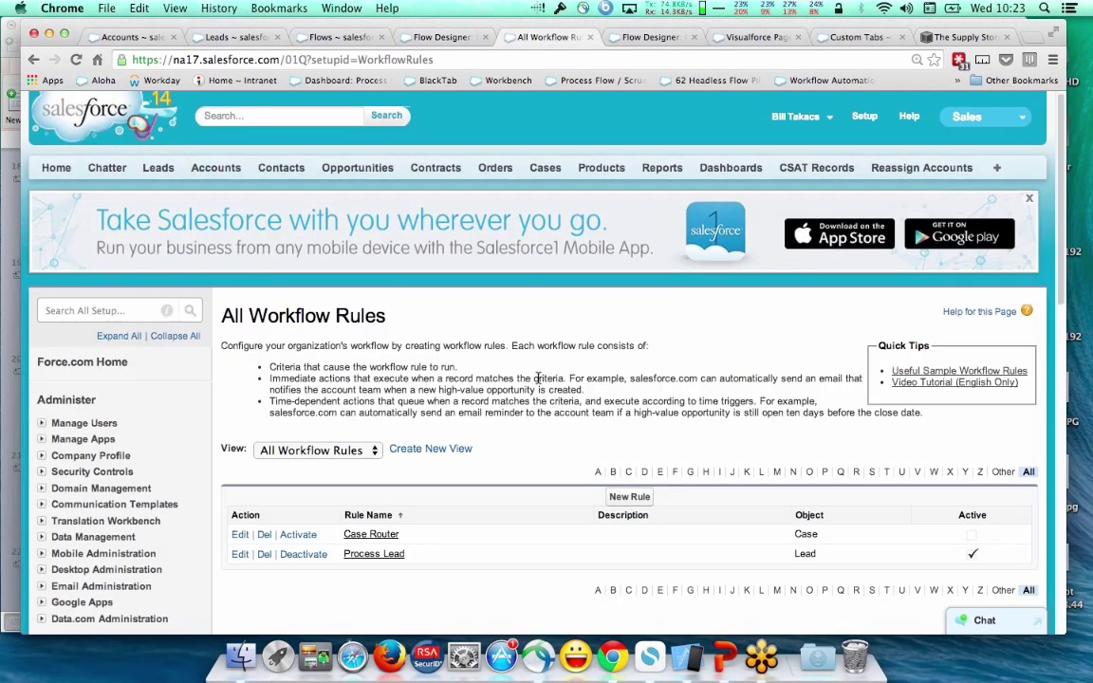
{"action": "scroll", "coordinate": [537, 377], "scroll_direction": "down", "scroll_amount": 2}
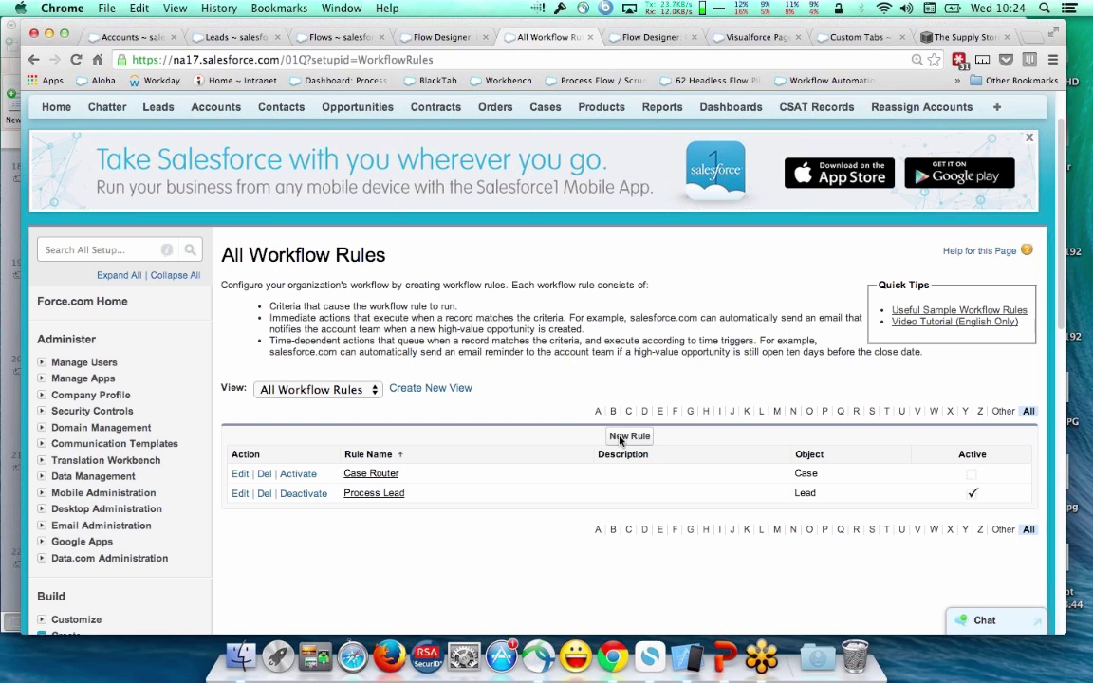
{"action": "left_click", "coordinate": [620, 438]}
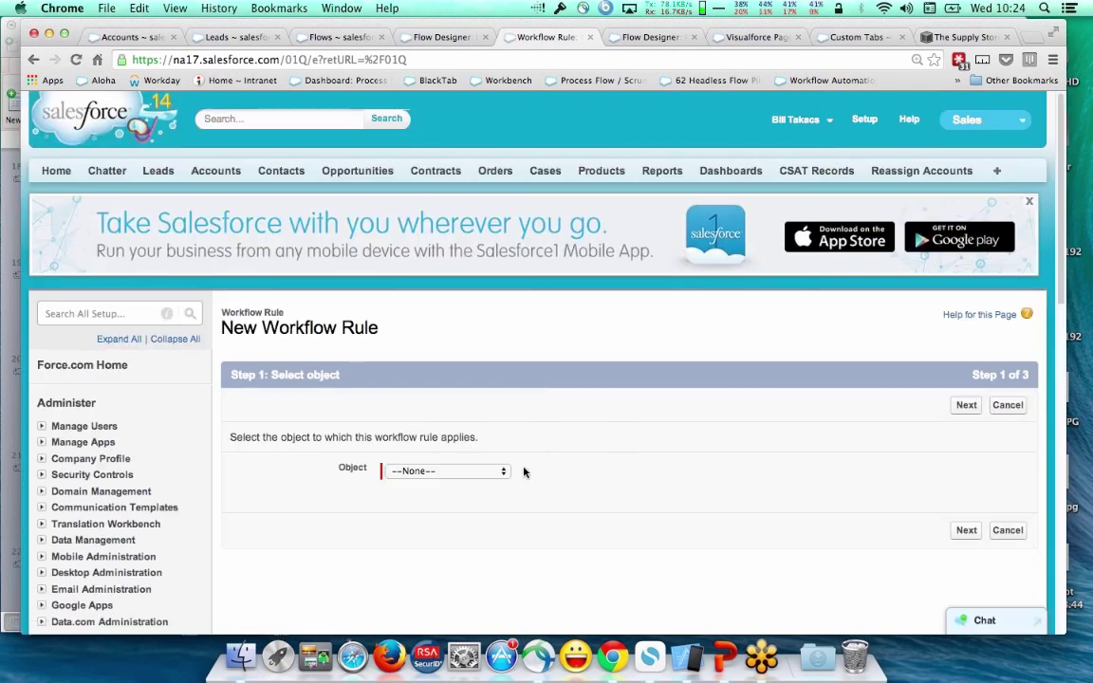
{"action": "left_click", "coordinate": [490, 471]}
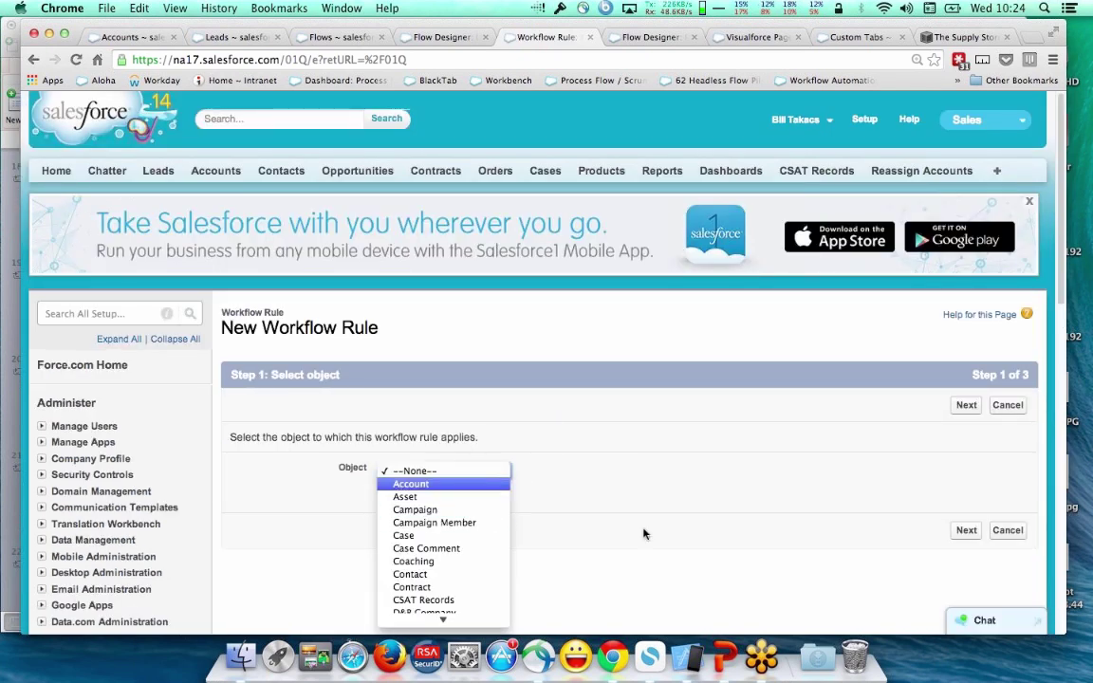
{"action": "key", "text": "Return"}
{"action": "left_click", "coordinate": [956, 532]}
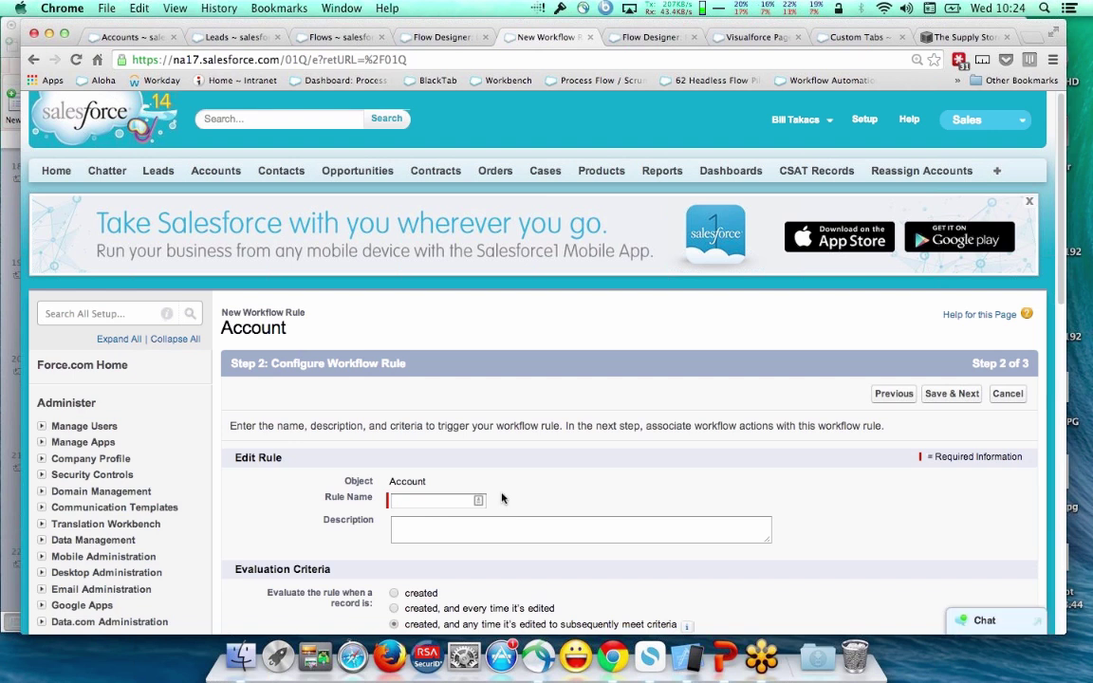
Name the rule 'Test' and evaluate it only when a record is created
{"action": "left_click", "coordinate": [415, 495]}
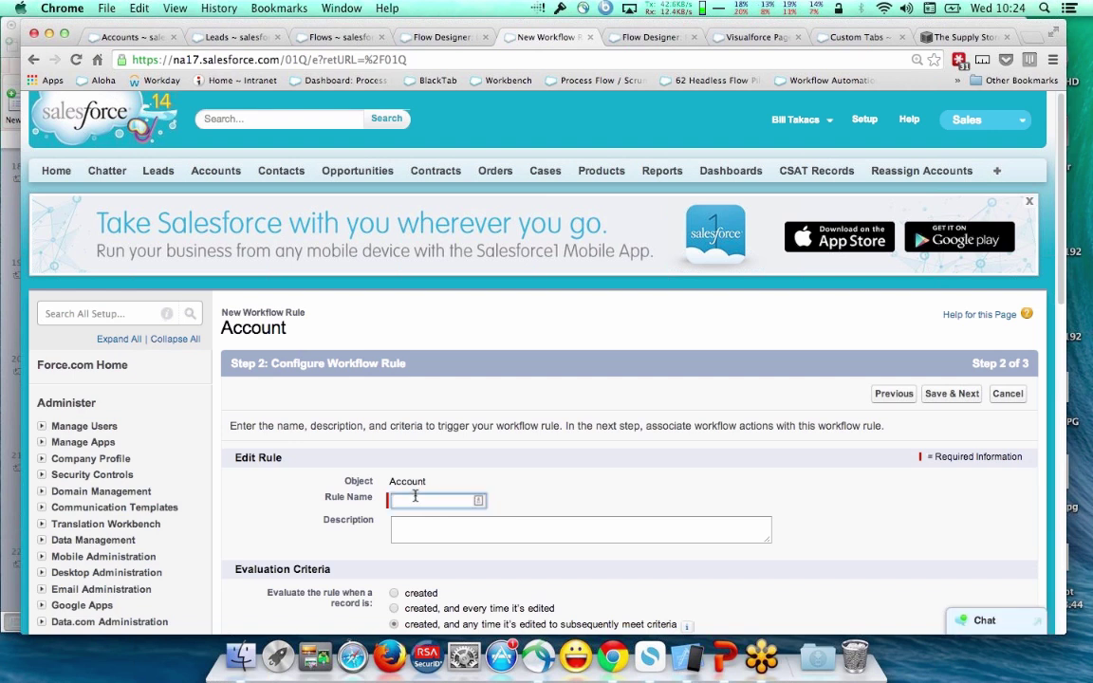
{"action": "type", "text": "Test"}
{"action": "left_click", "coordinate": [556, 503]}
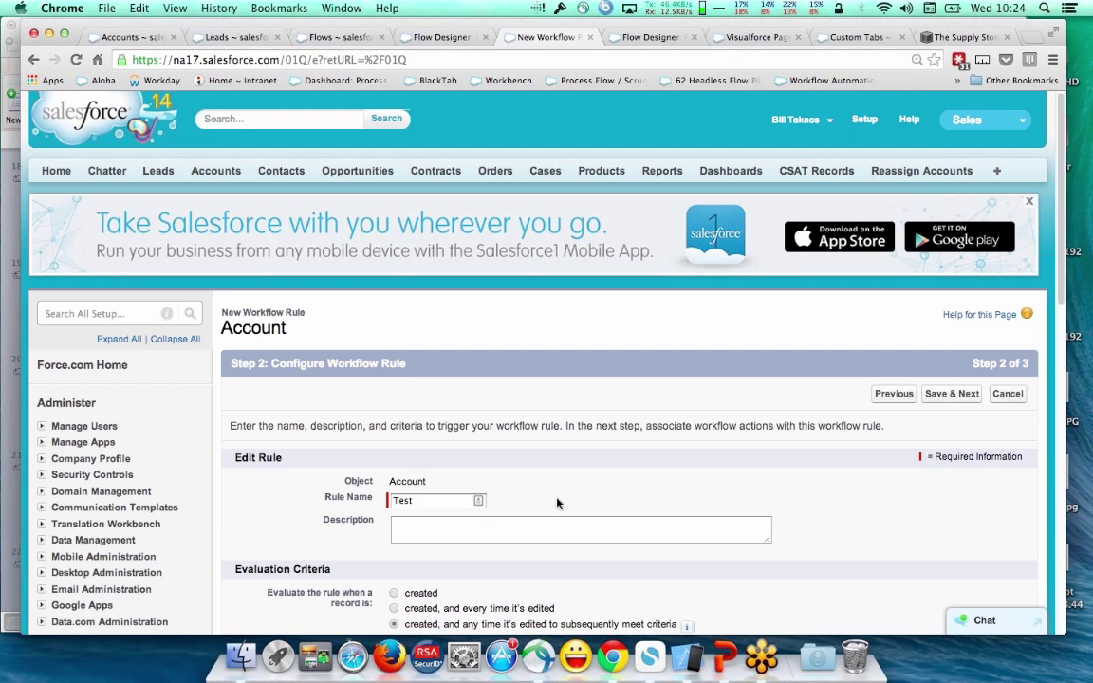
{"action": "scroll", "coordinate": [556, 502], "scroll_direction": "down", "scroll_amount": 3}
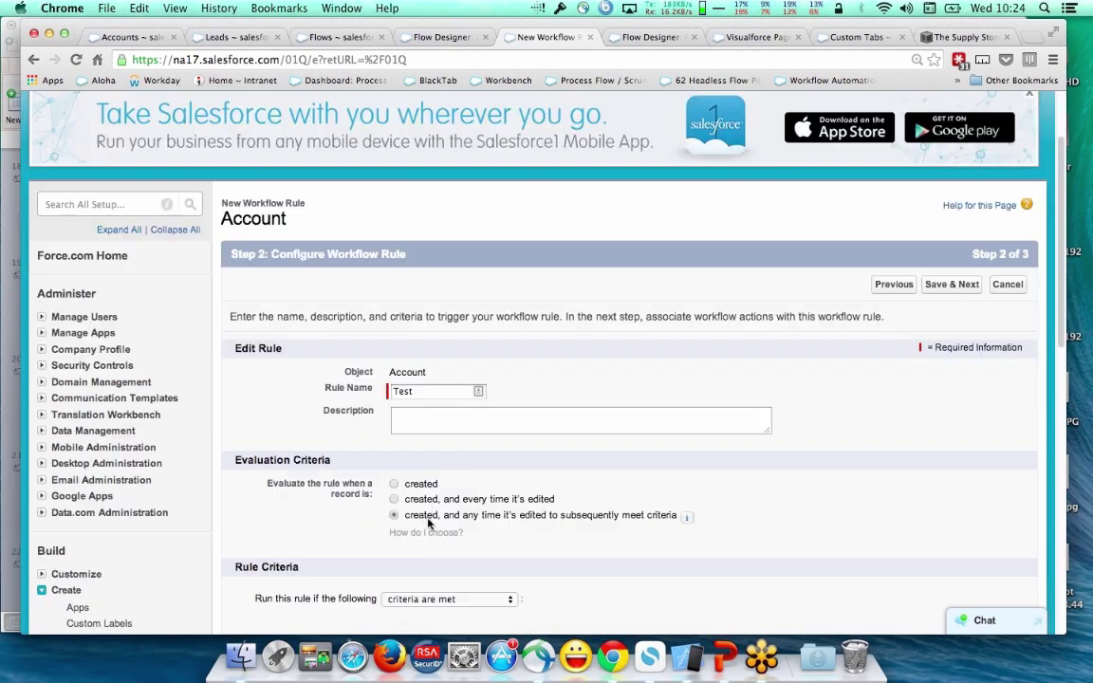
{"action": "left_click", "coordinate": [394, 483]}
Set the criterion Account: Created Date not equal to blank, then Save & Next
{"action": "scroll", "coordinate": [602, 517], "scroll_direction": "down", "scroll_amount": 6}
{"action": "left_click", "coordinate": [410, 433]}
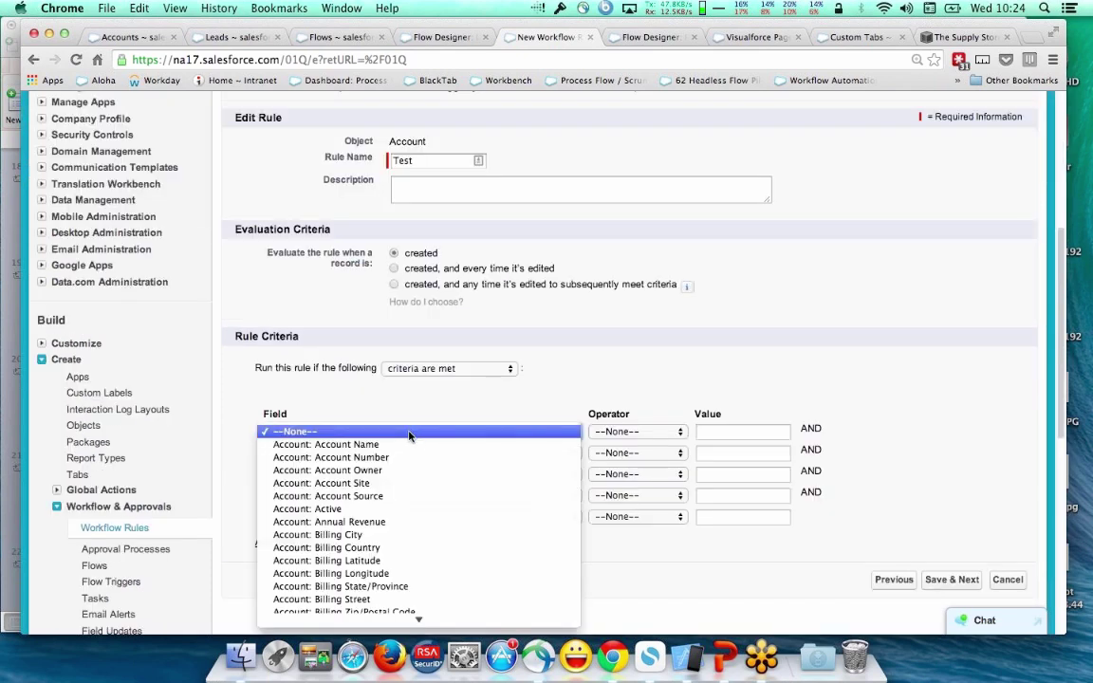
{"action": "mouse_move", "coordinate": [420, 614]}
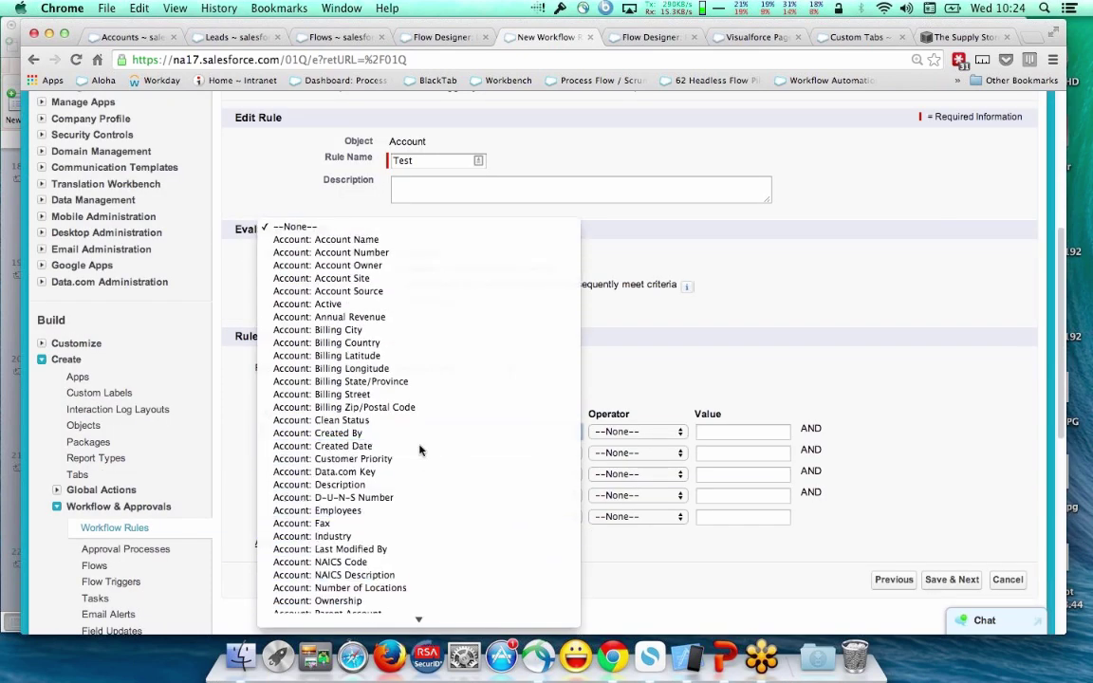
{"action": "left_click", "coordinate": [530, 445]}
{"action": "left_click", "coordinate": [616, 432]}
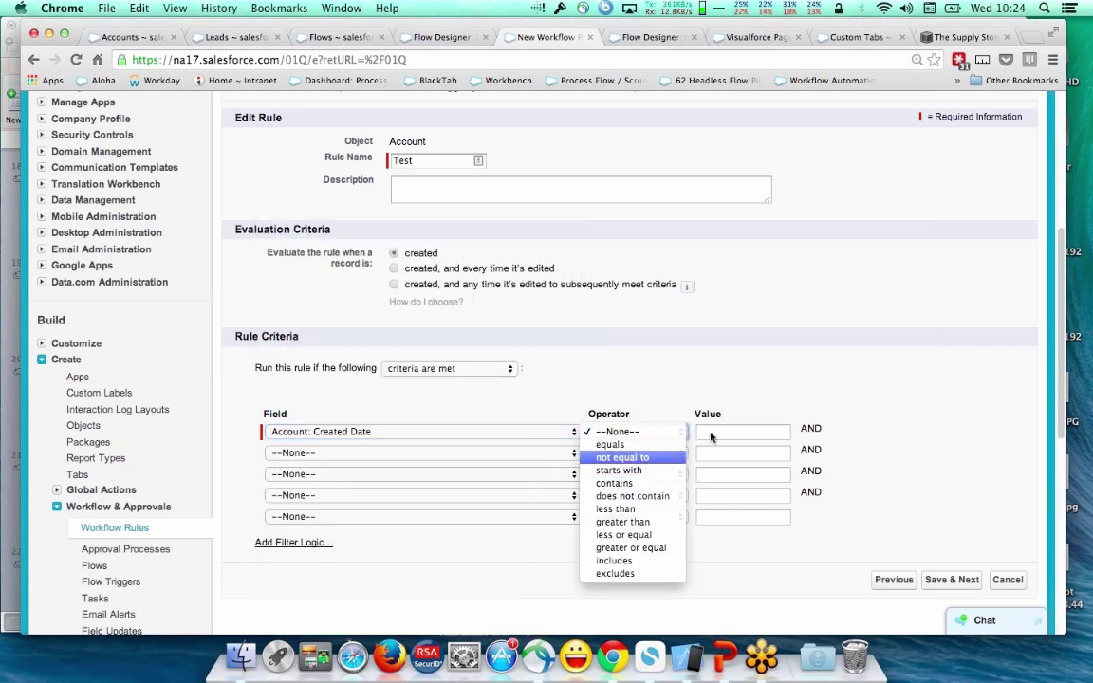
{"action": "key", "text": "Return"}
{"action": "left_click", "coordinate": [952, 582]}
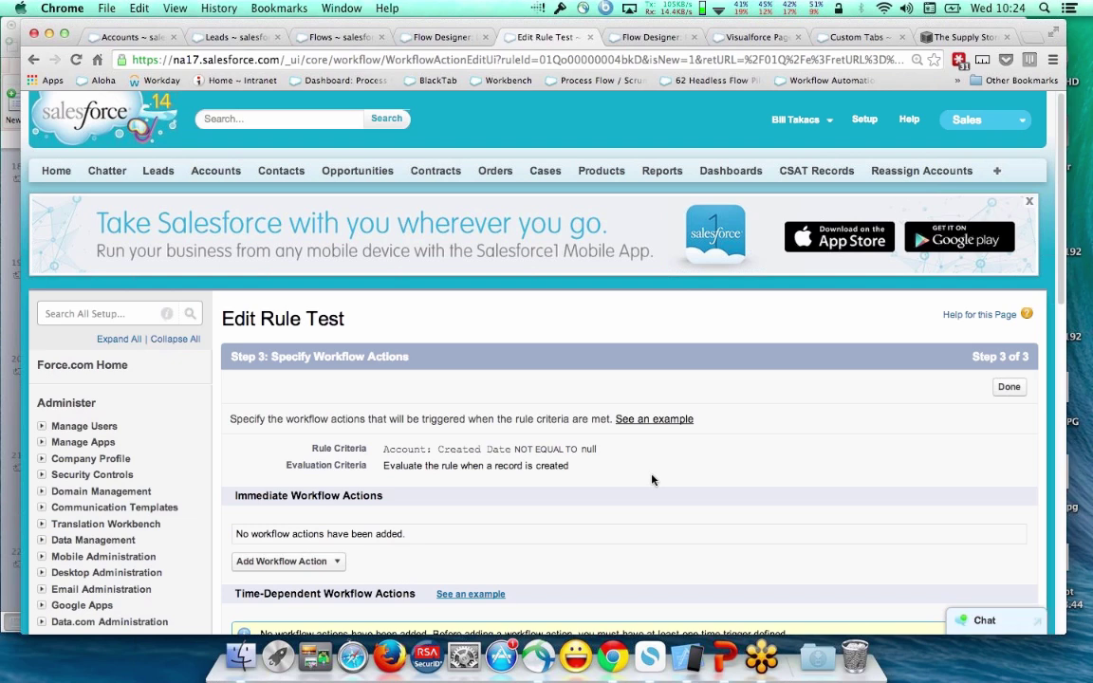
Add a new flow trigger action named 'Account Test Trigger'
{"action": "scroll", "coordinate": [652, 479], "scroll_direction": "down", "scroll_amount": 5}
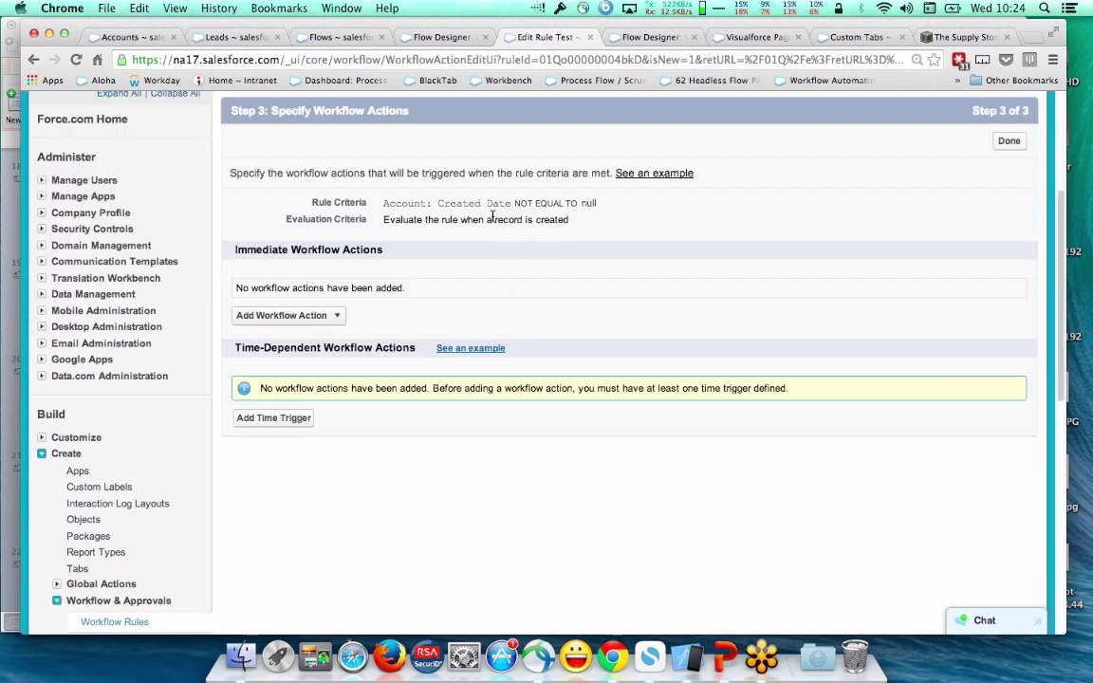
{"action": "left_click", "coordinate": [327, 319]}
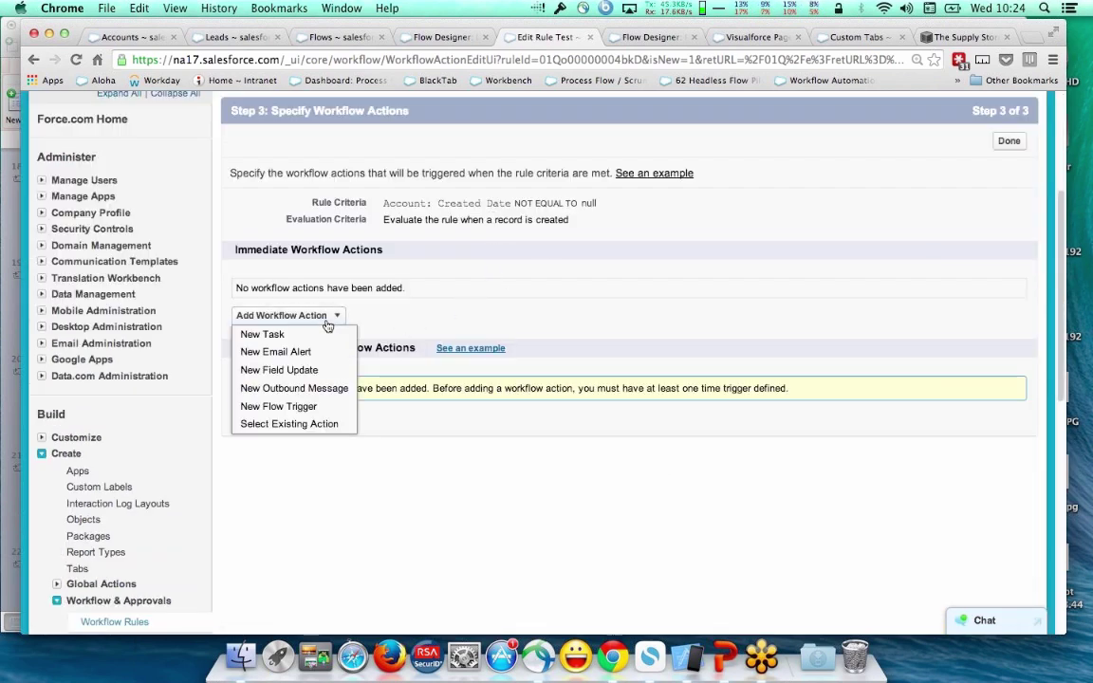
{"action": "left_click", "coordinate": [284, 407]}
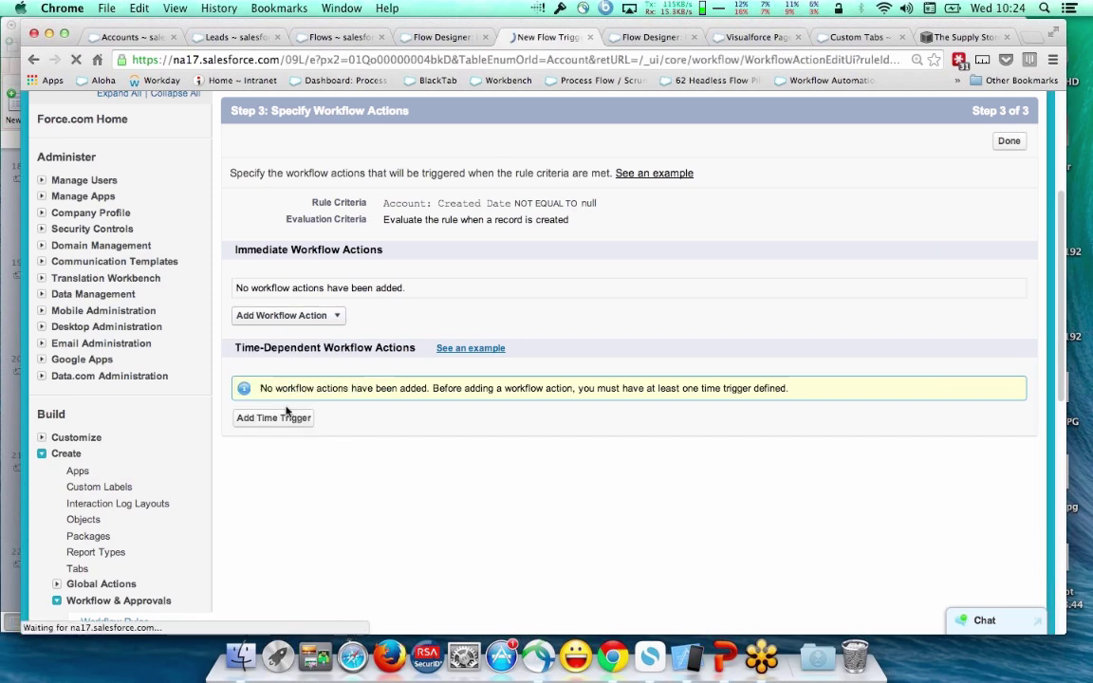
{"action": "scroll", "coordinate": [646, 427], "scroll_direction": "down", "scroll_amount": 3}
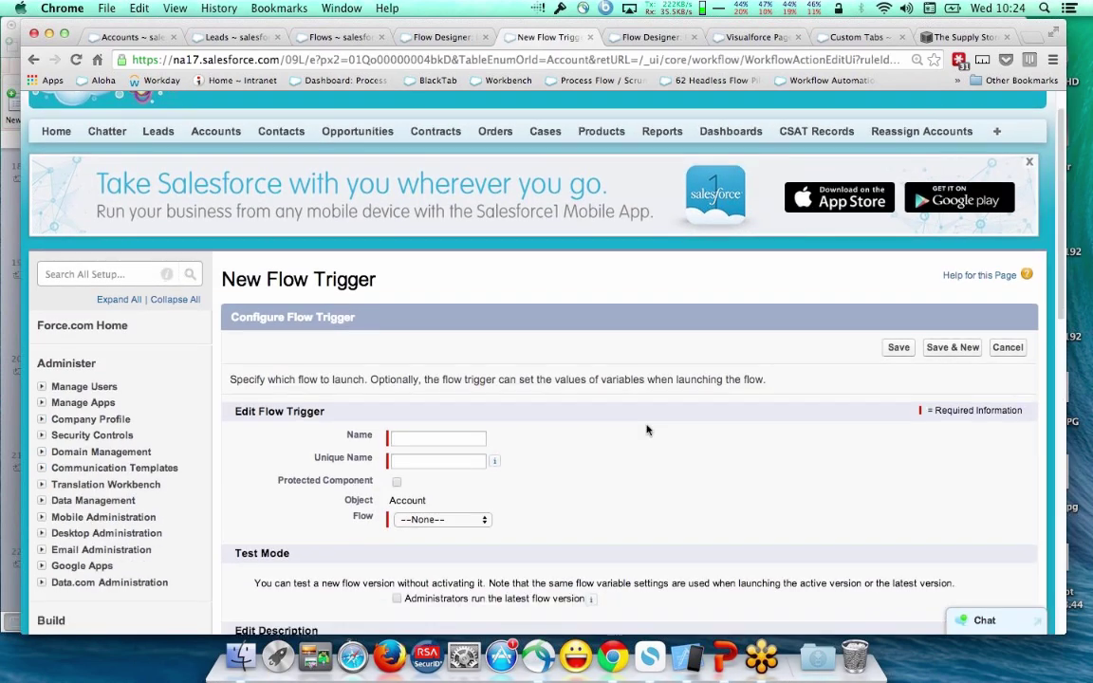
{"action": "left_click", "coordinate": [429, 358]}
{"action": "type", "text": "Account Test"}
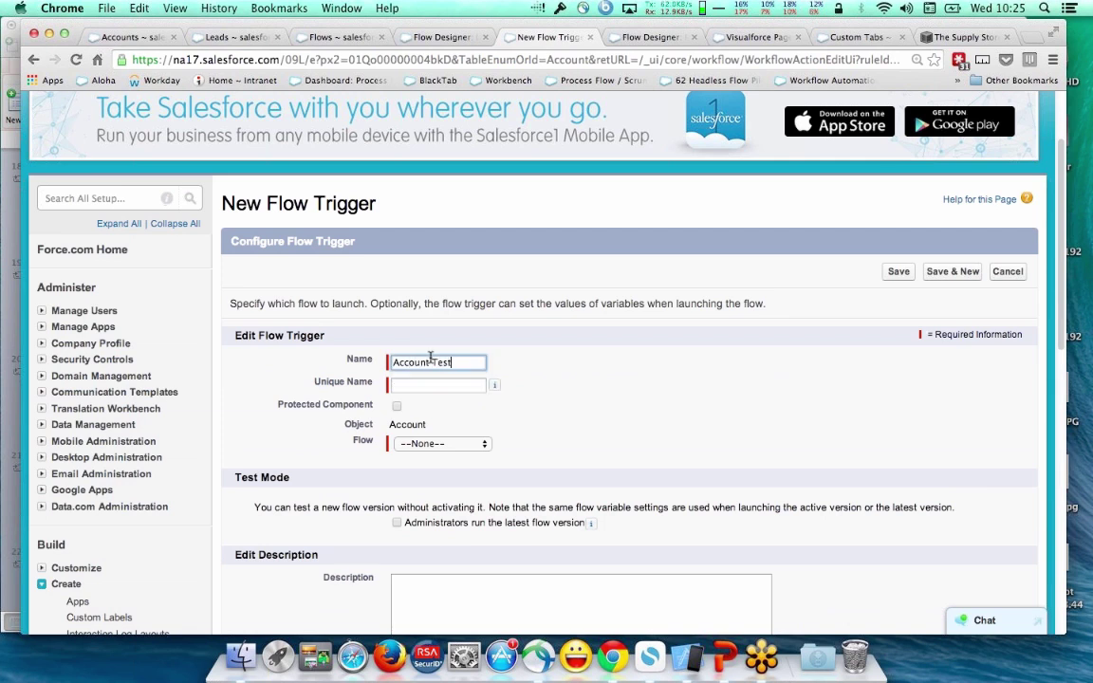
{"action": "type", "text": " Trigger"}
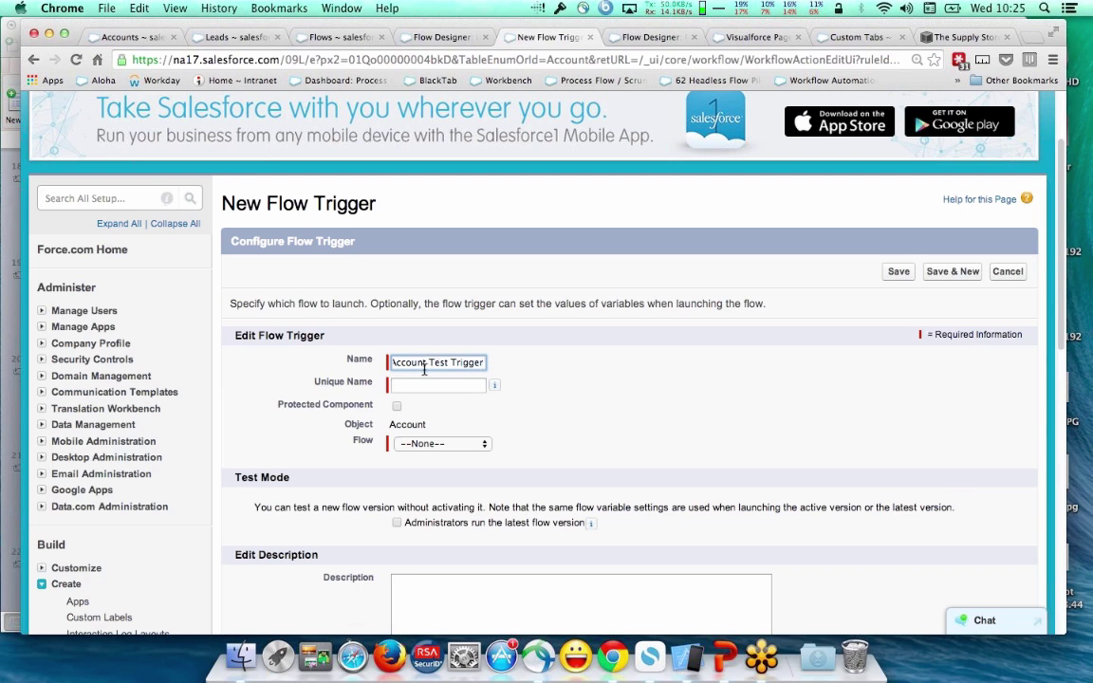
{"action": "key", "text": "Tab"}
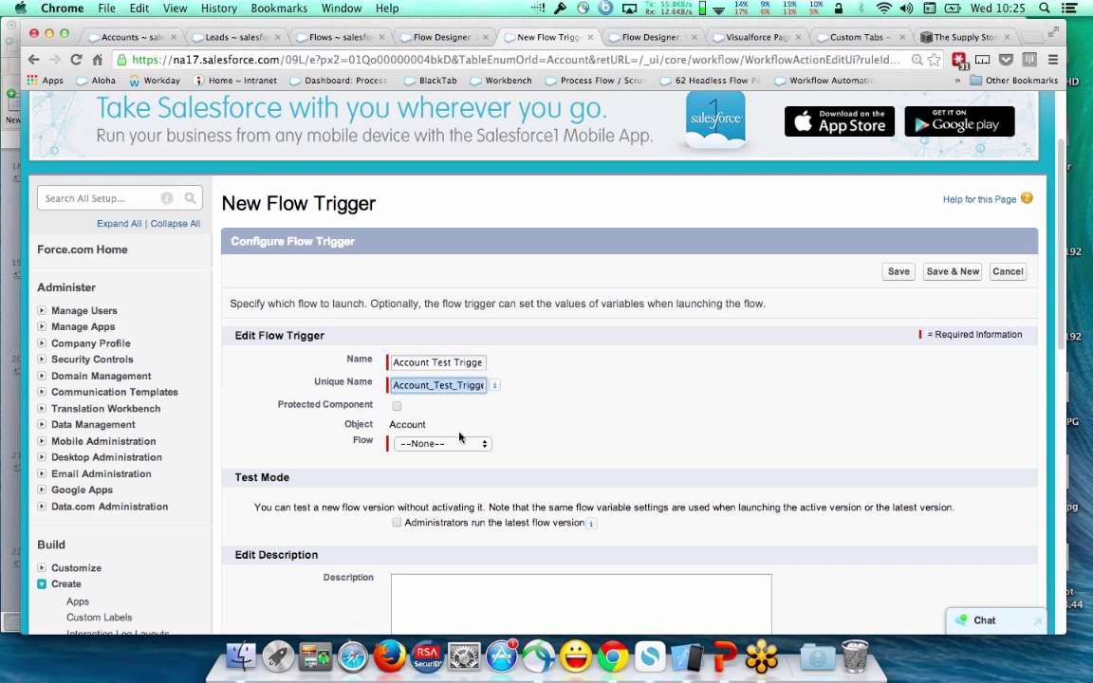
Launch Lead_Processing with varLeadID set to {!Id}, letting administrators run the latest version
{"action": "left_click", "coordinate": [441, 453]}
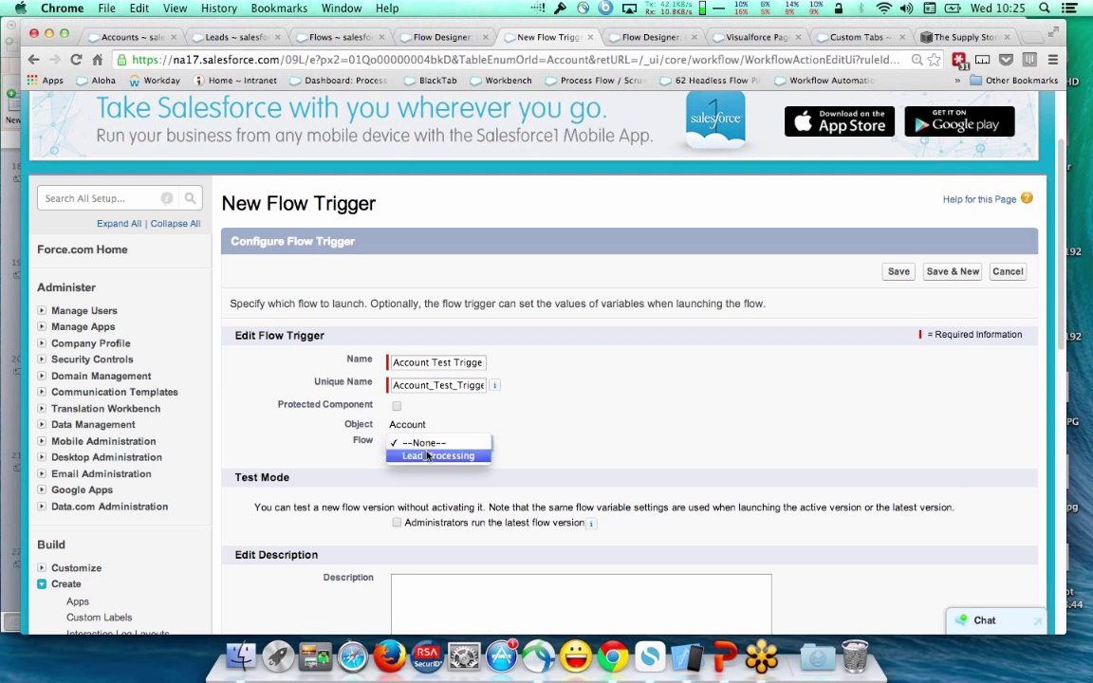
{"action": "left_click", "coordinate": [427, 457]}
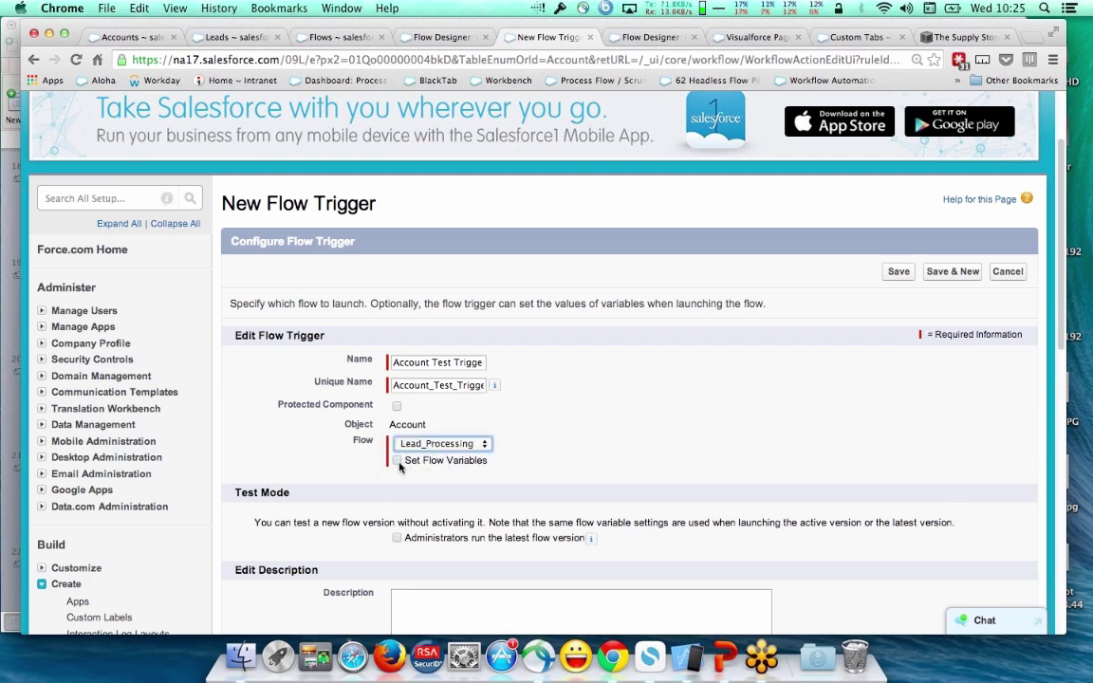
{"action": "left_click", "coordinate": [398, 461]}
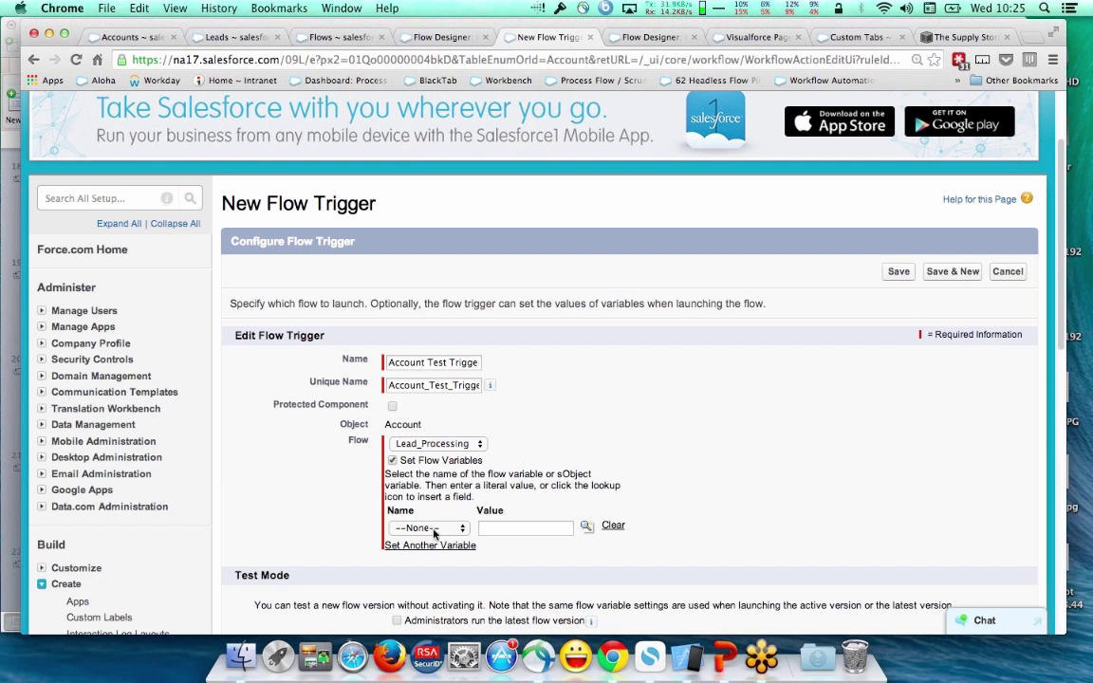
{"action": "left_click", "coordinate": [435, 533]}
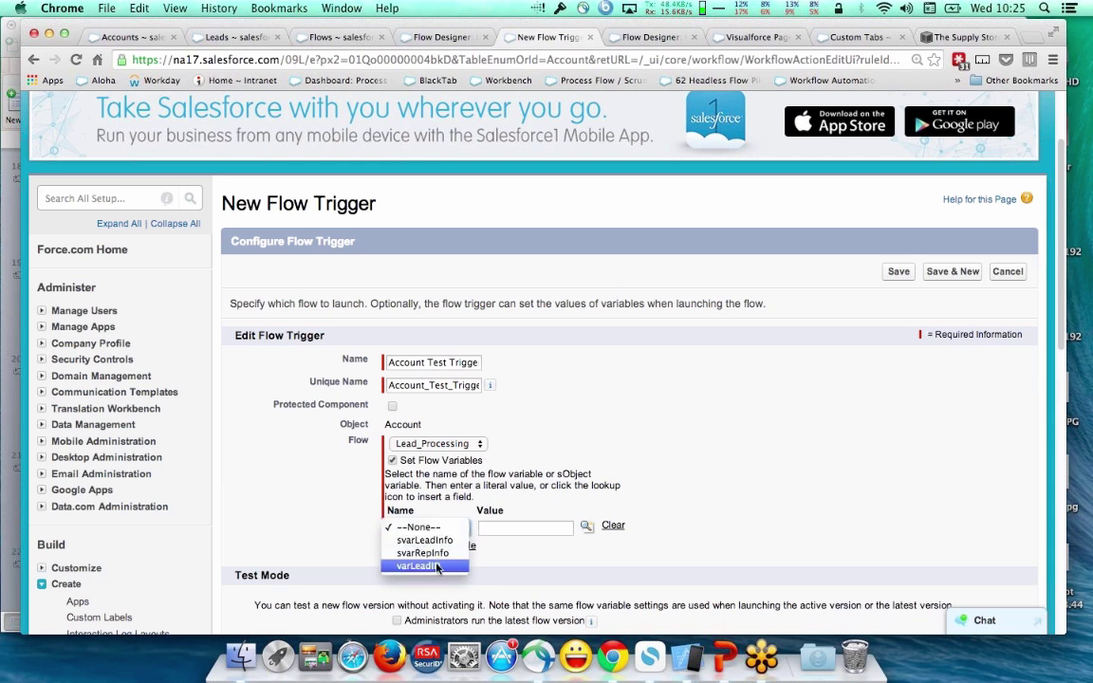
{"action": "left_click", "coordinate": [436, 566]}
{"action": "left_click", "coordinate": [520, 527]}
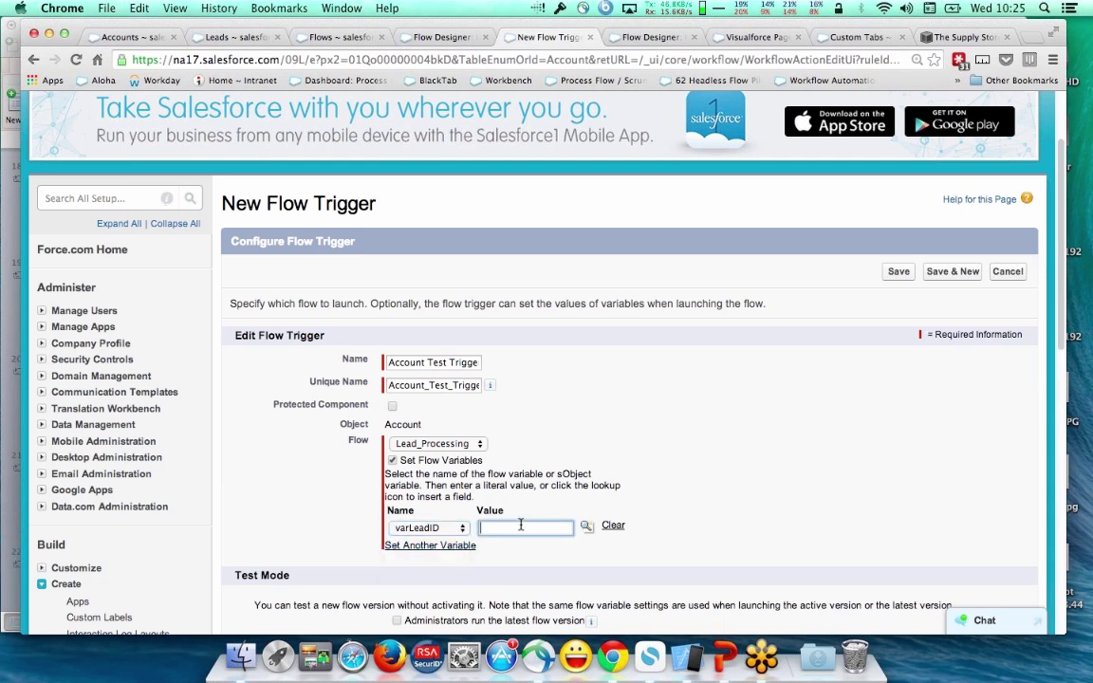
{"action": "left_click", "coordinate": [554, 527]}
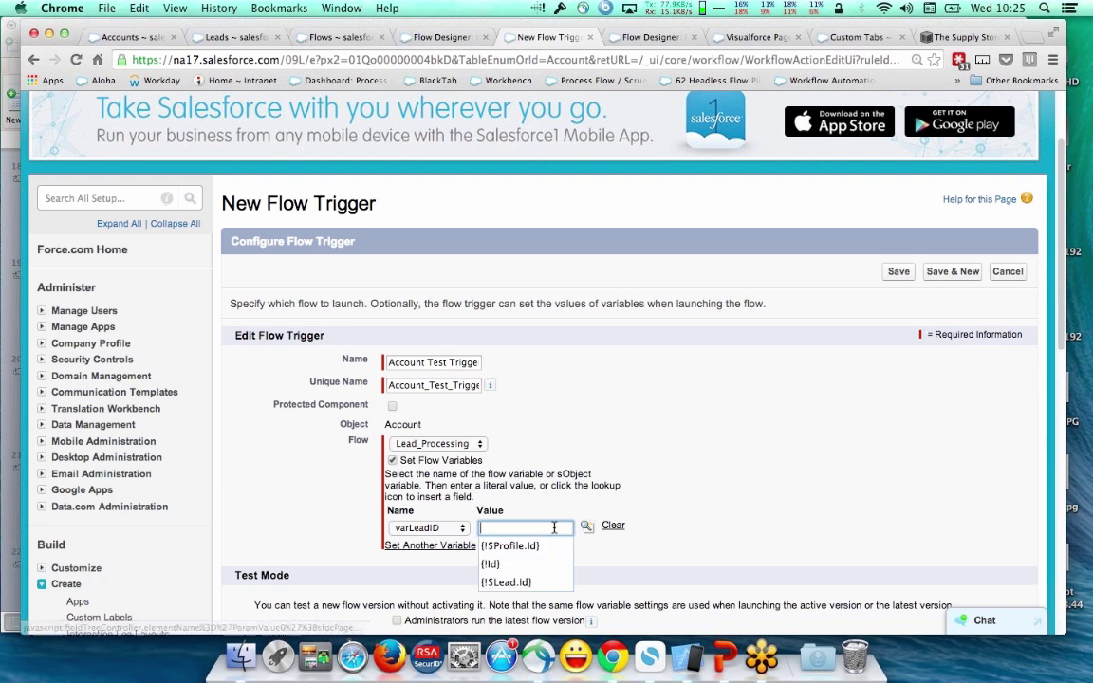
{"action": "left_click", "coordinate": [513, 563]}
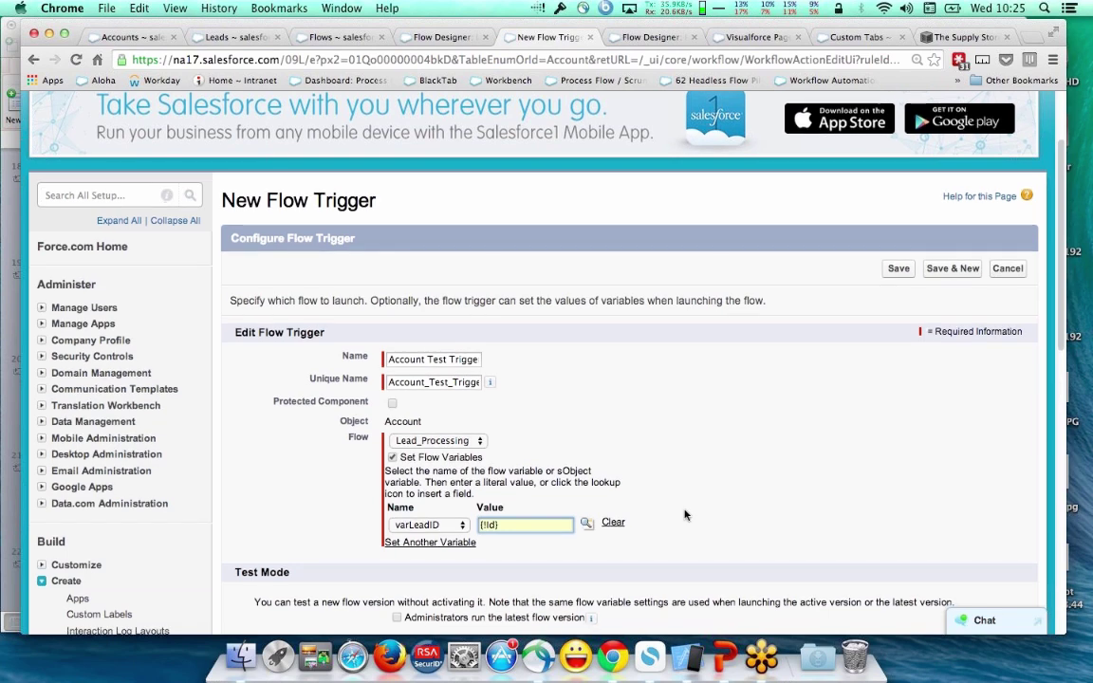
{"action": "scroll", "coordinate": [684, 515], "scroll_direction": "down", "scroll_amount": 5}
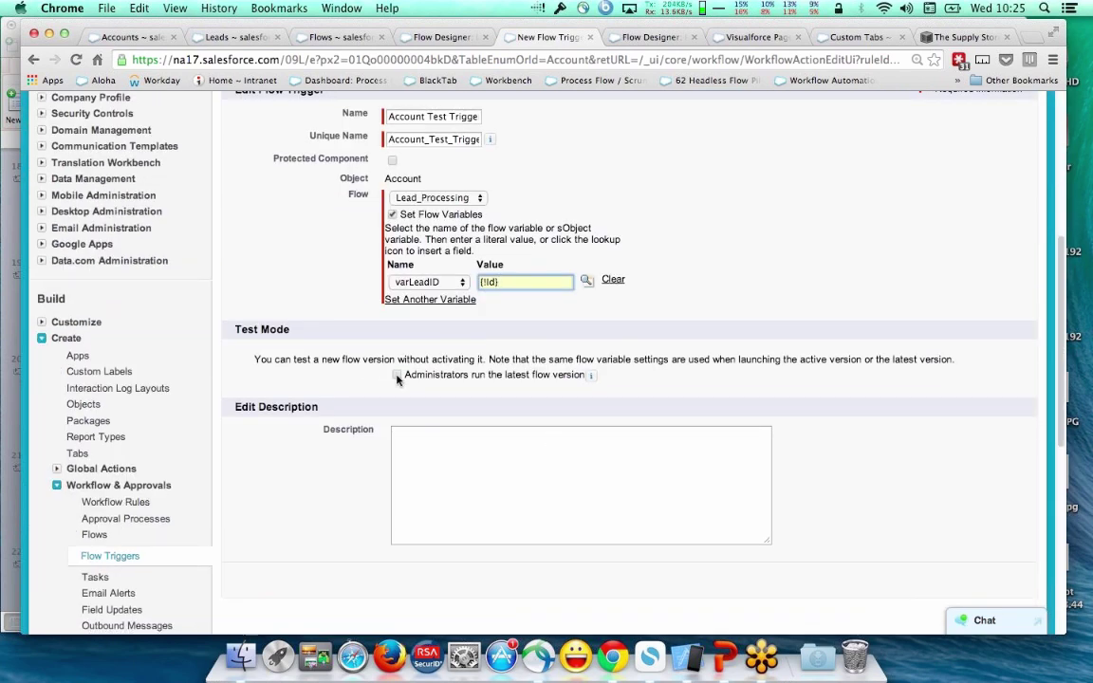
{"action": "left_click", "coordinate": [396, 375]}
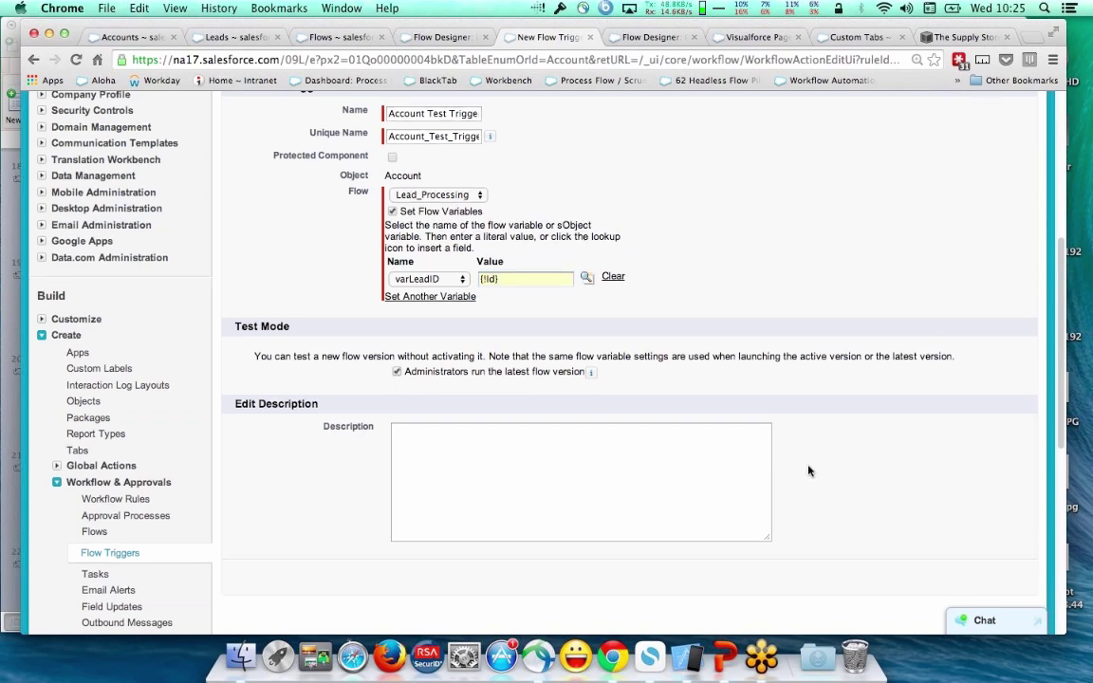
{"action": "scroll", "coordinate": [727, 417], "scroll_direction": "up", "scroll_amount": 5}
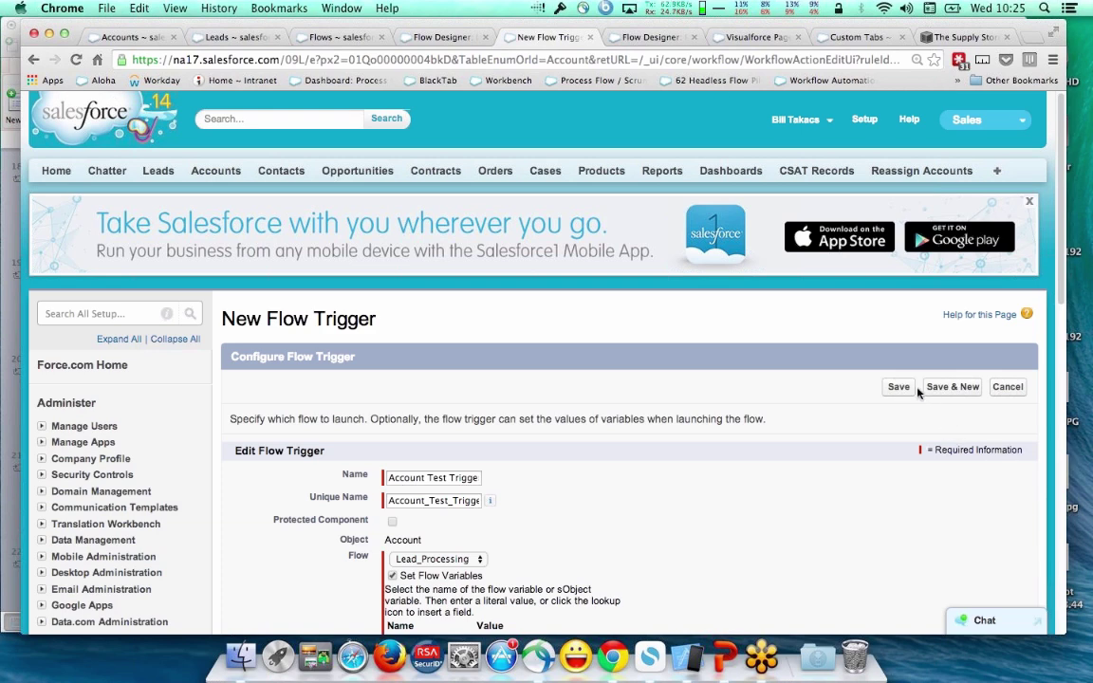
Cancel the unsaved flow trigger and finish editing the Test rule
{"action": "left_click", "coordinate": [1008, 387]}
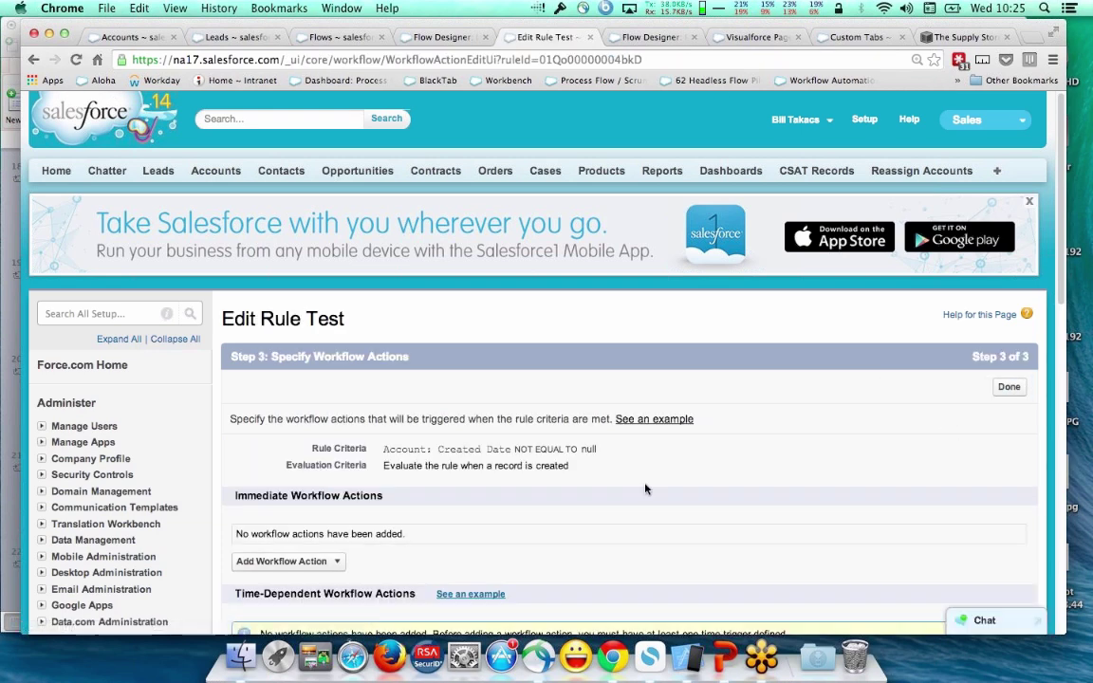
{"action": "scroll", "coordinate": [645, 488], "scroll_direction": "down", "scroll_amount": 1}
{"action": "scroll", "coordinate": [645, 489], "scroll_direction": "down", "scroll_amount": 1}
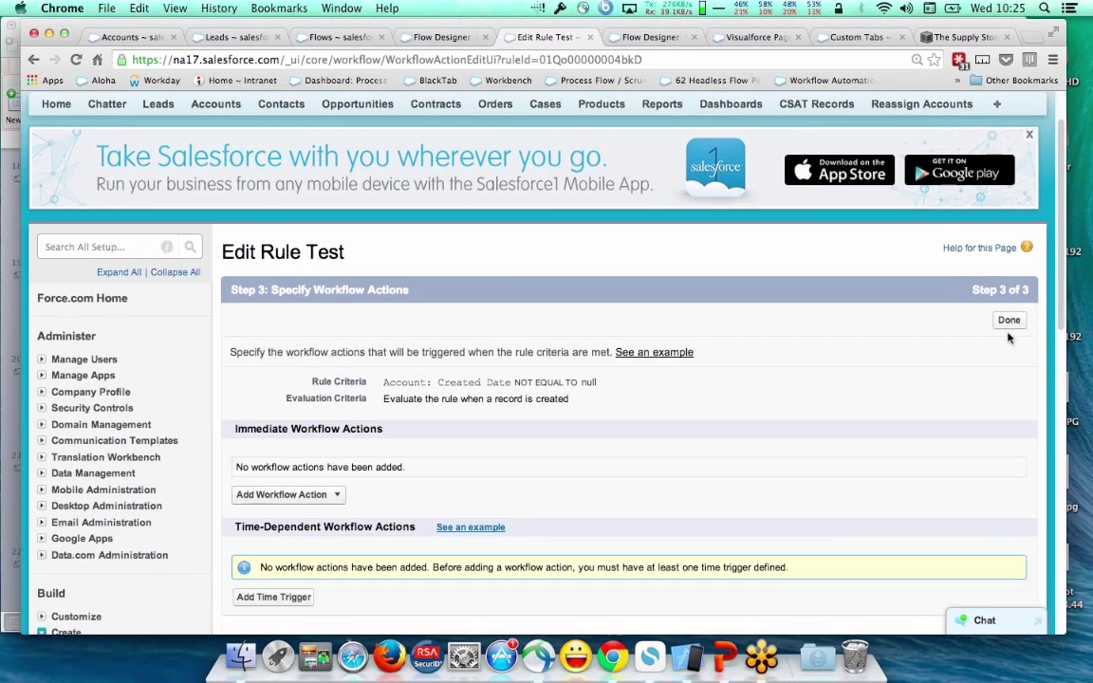
{"action": "left_click", "coordinate": [1008, 324]}
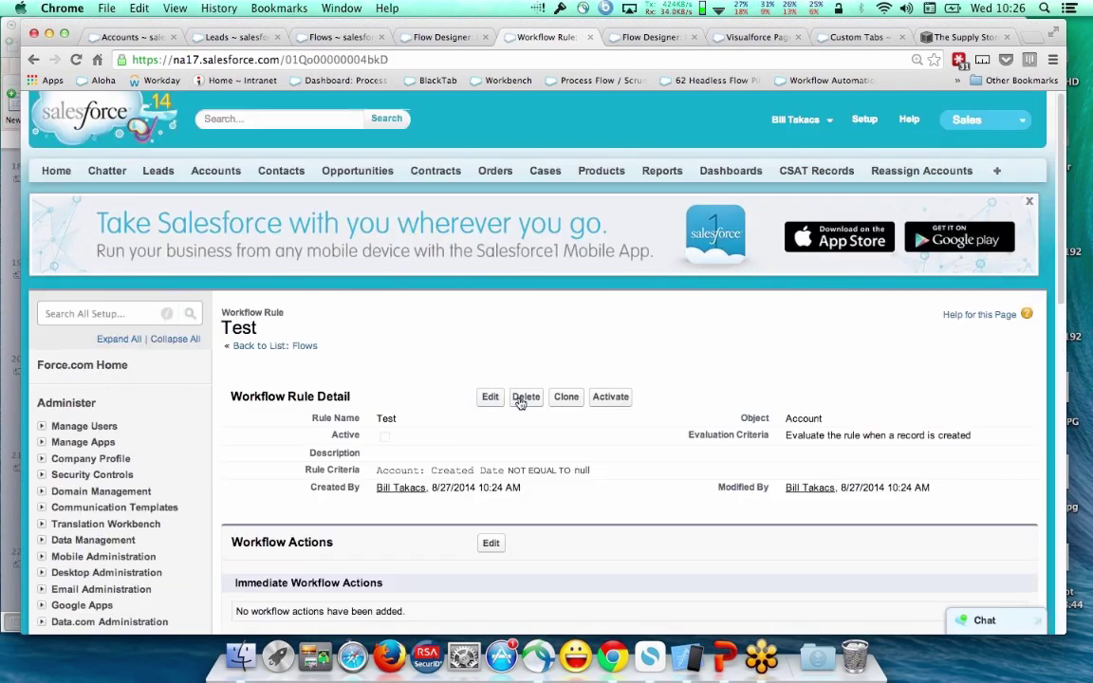
Delete the Test workflow rule and confirm the deletion
{"action": "left_click", "coordinate": [525, 397]}
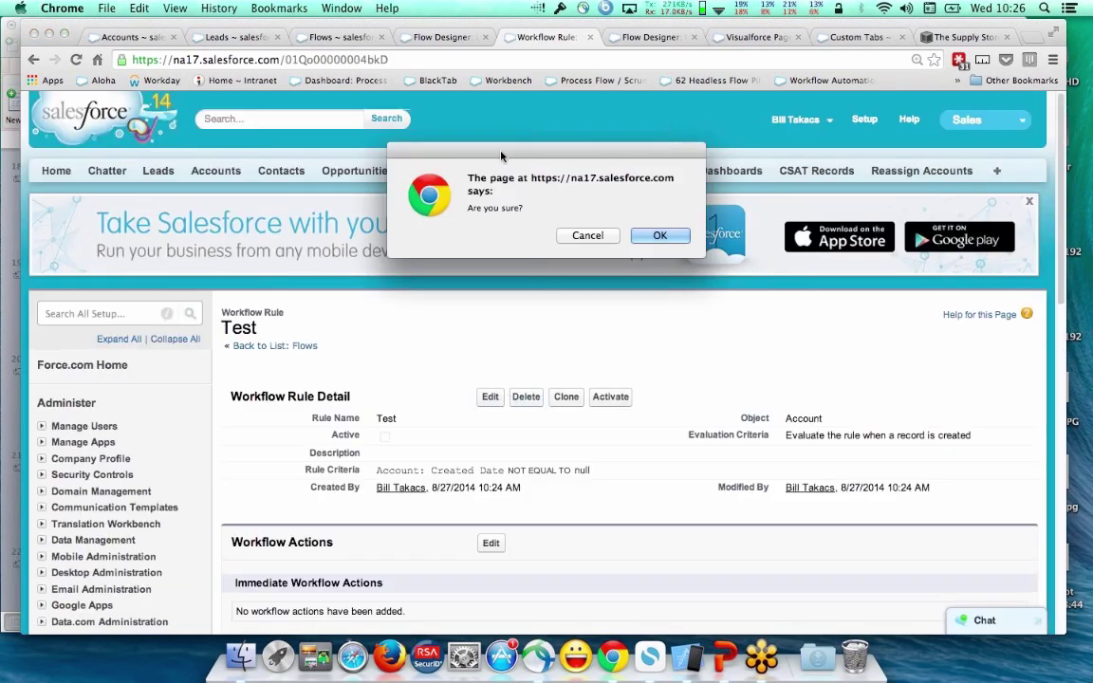
{"action": "left_click_drag", "start_coordinate": [626, 249], "coordinate": [1051, 207]}
{"action": "left_click", "coordinate": [1076, 178]}
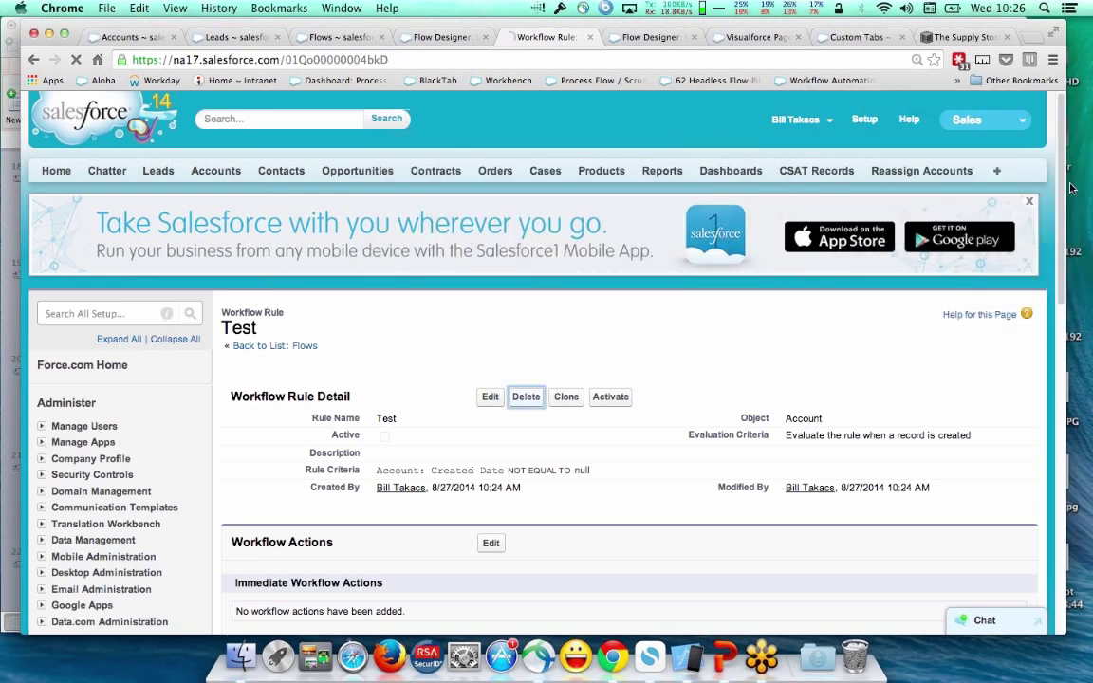
{"action": "scroll", "coordinate": [664, 475], "scroll_direction": "down", "scroll_amount": 1}
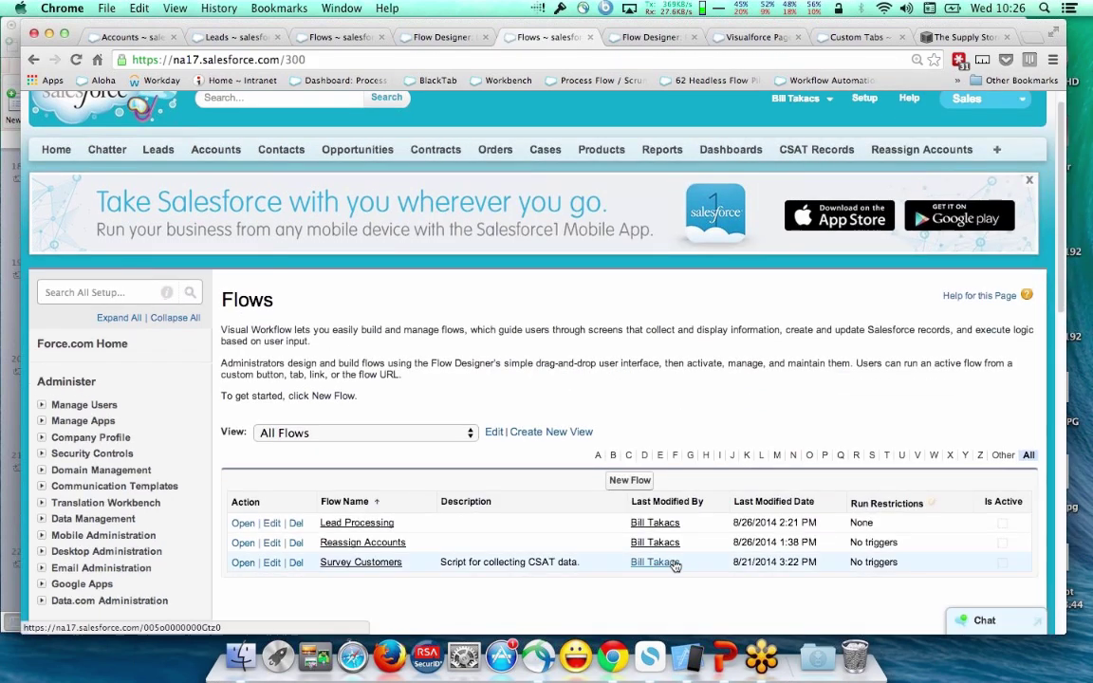
{"action": "scroll", "coordinate": [133, 517], "scroll_direction": "down", "scroll_amount": 3}
{"action": "scroll", "coordinate": [133, 507], "scroll_direction": "down", "scroll_amount": 5}
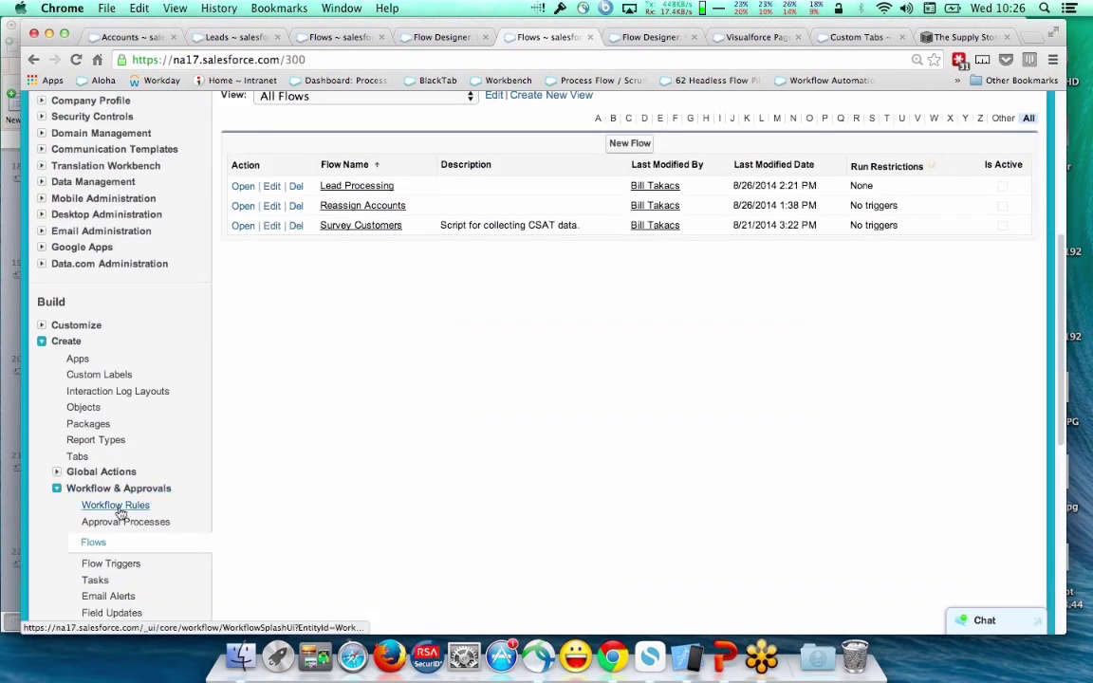
Open the Process Lead workflow rule from the workflow rules setup page
{"action": "left_click", "coordinate": [115, 506]}
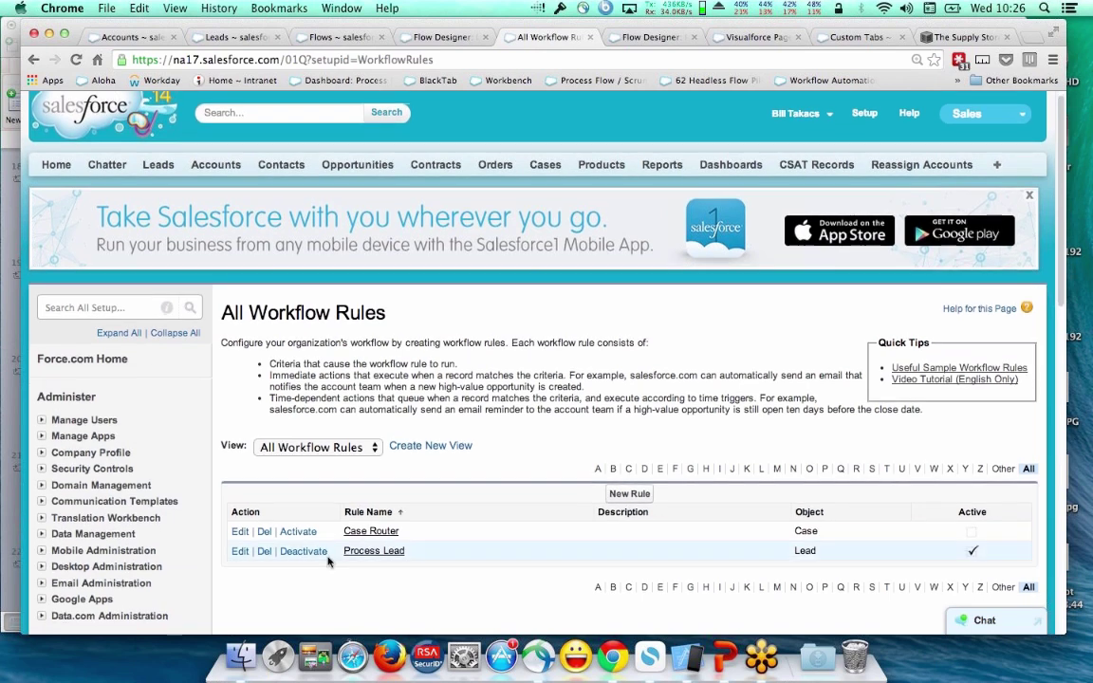
{"action": "left_click", "coordinate": [379, 551]}
{"action": "scroll", "coordinate": [612, 515], "scroll_direction": "down", "scroll_amount": 1}
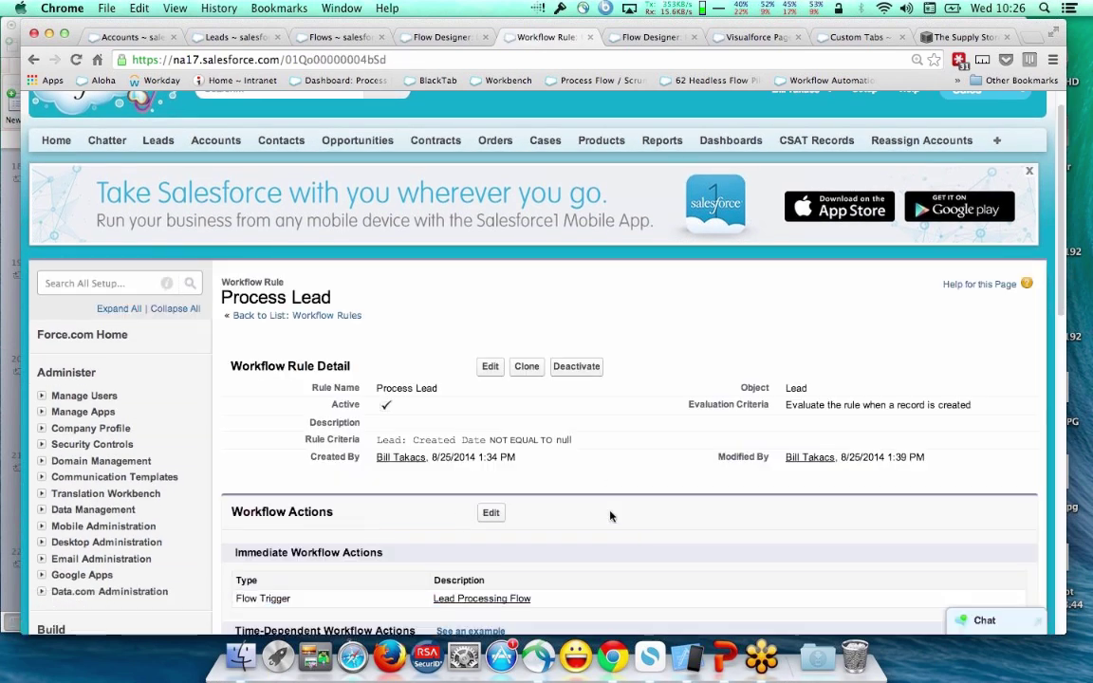
{"action": "scroll", "coordinate": [611, 515], "scroll_direction": "down", "scroll_amount": 5}
{"action": "scroll", "coordinate": [609, 516], "scroll_direction": "up", "scroll_amount": 2}
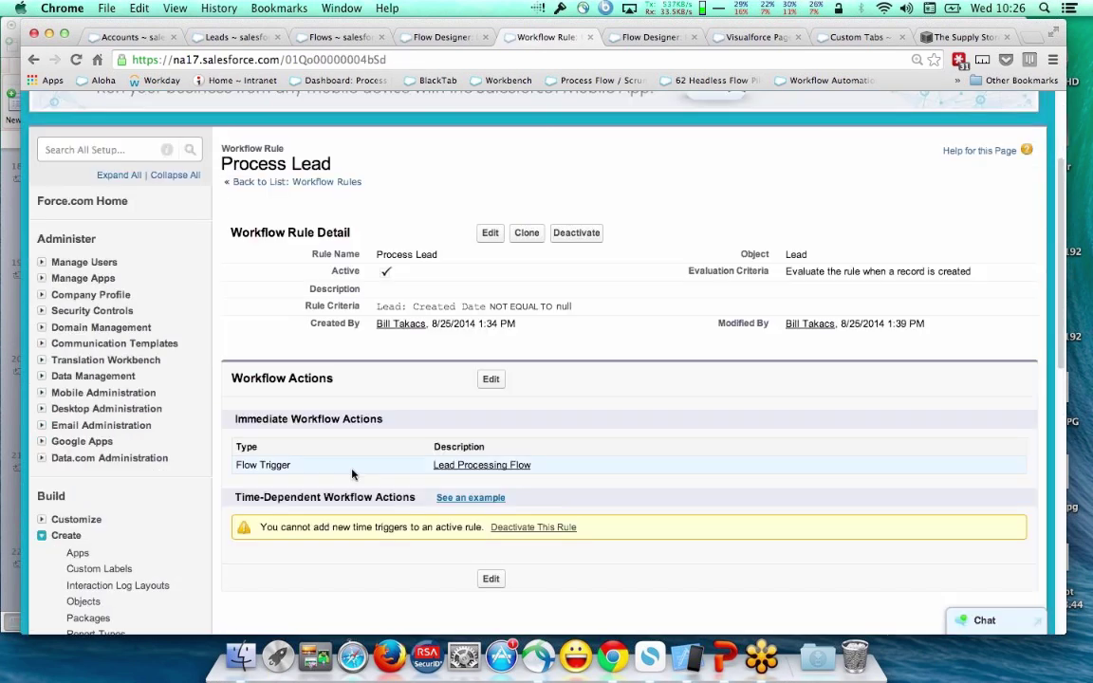
Check that the Lead Processing Flow trigger passes varLeadID = {!Id}, then close the rule's actions unchanged
{"action": "left_click", "coordinate": [474, 470]}
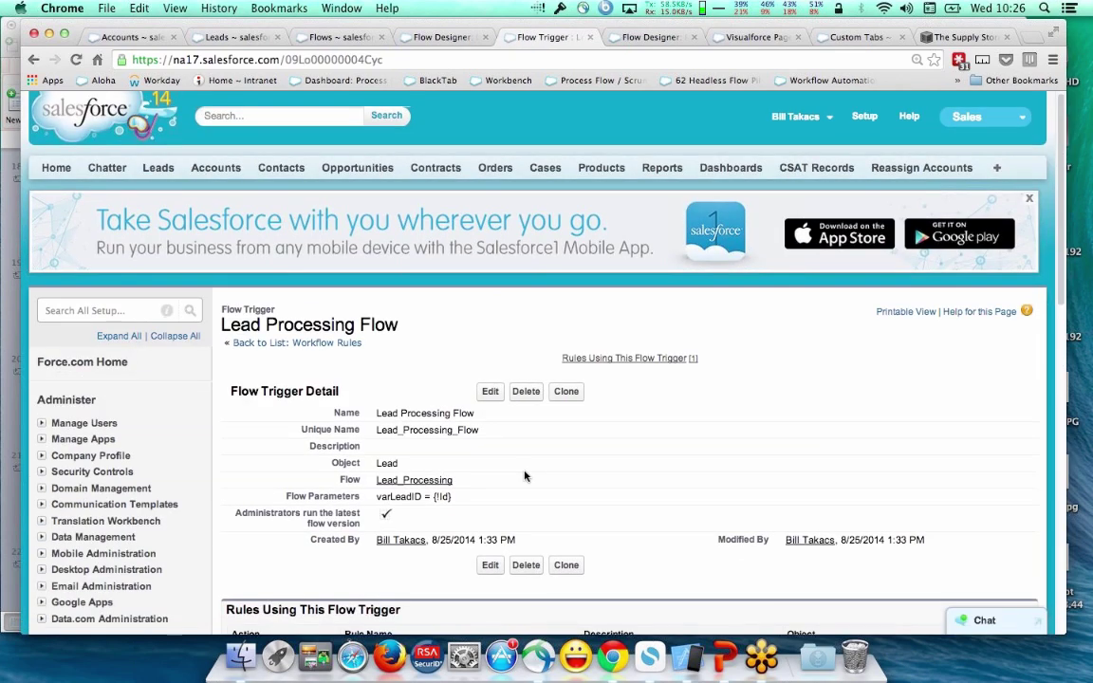
{"action": "scroll", "coordinate": [524, 476], "scroll_direction": "down", "scroll_amount": 2}
{"action": "left_click", "coordinate": [380, 557]}
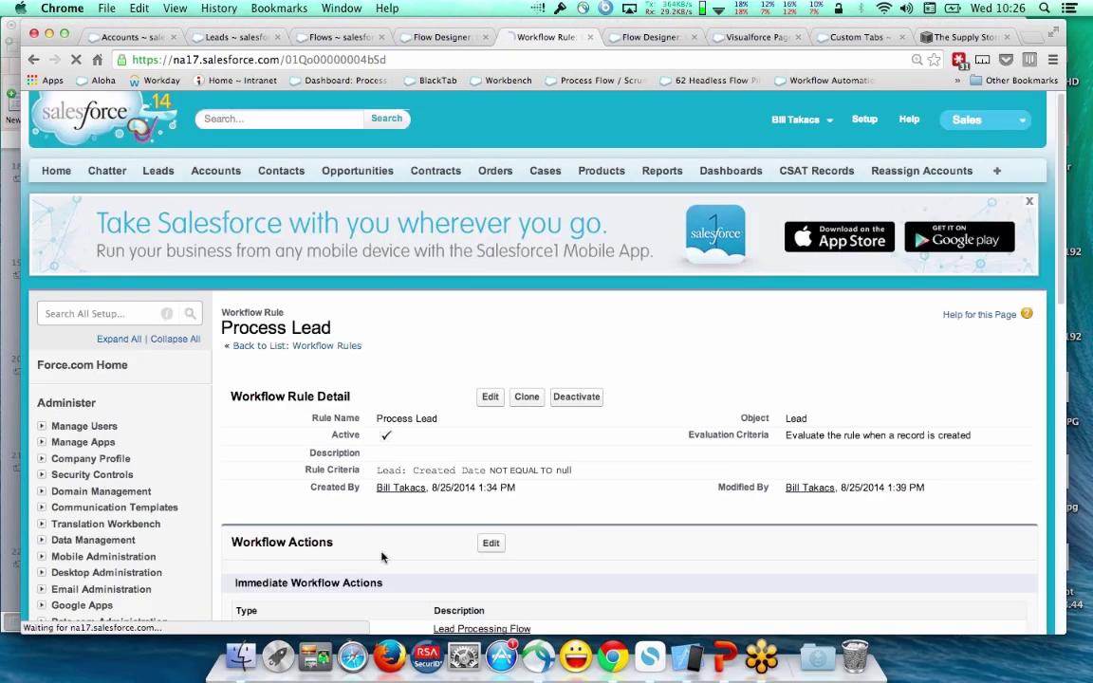
{"action": "scroll", "coordinate": [525, 520], "scroll_direction": "down", "scroll_amount": 3}
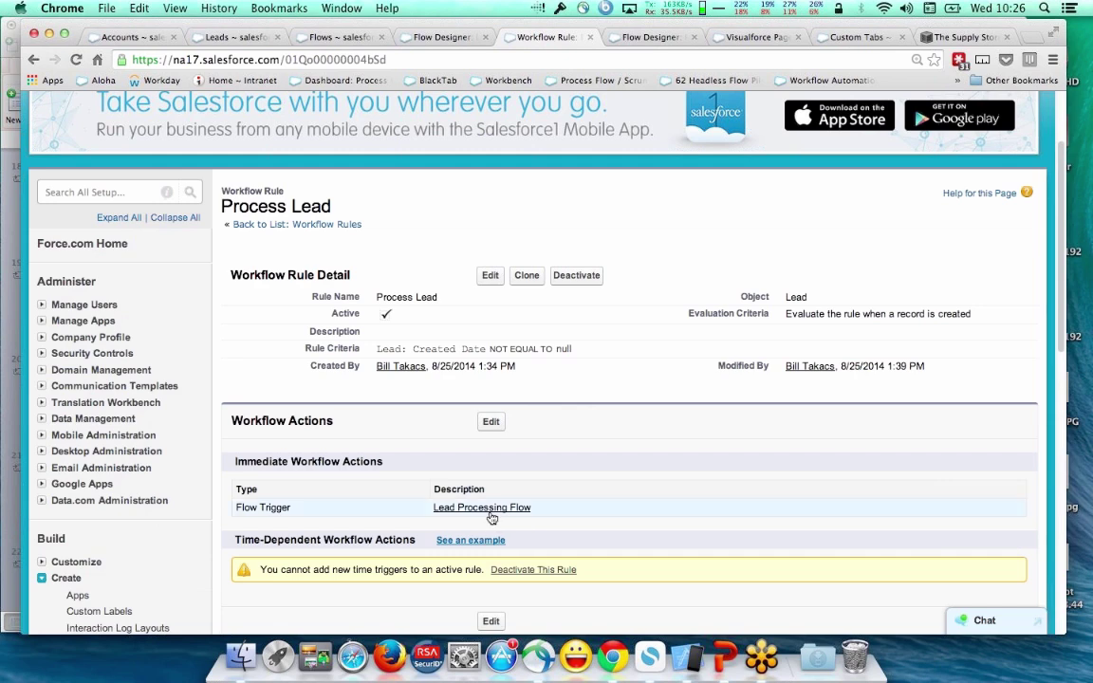
{"action": "left_click", "coordinate": [492, 510]}
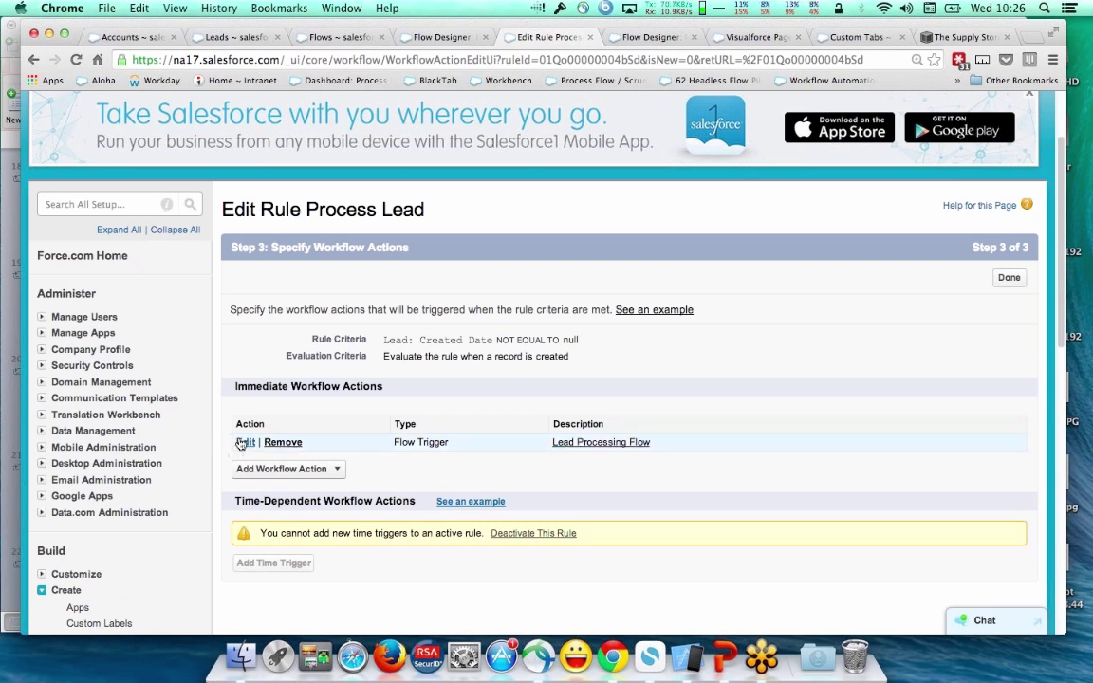
{"action": "left_click", "coordinate": [1008, 277]}
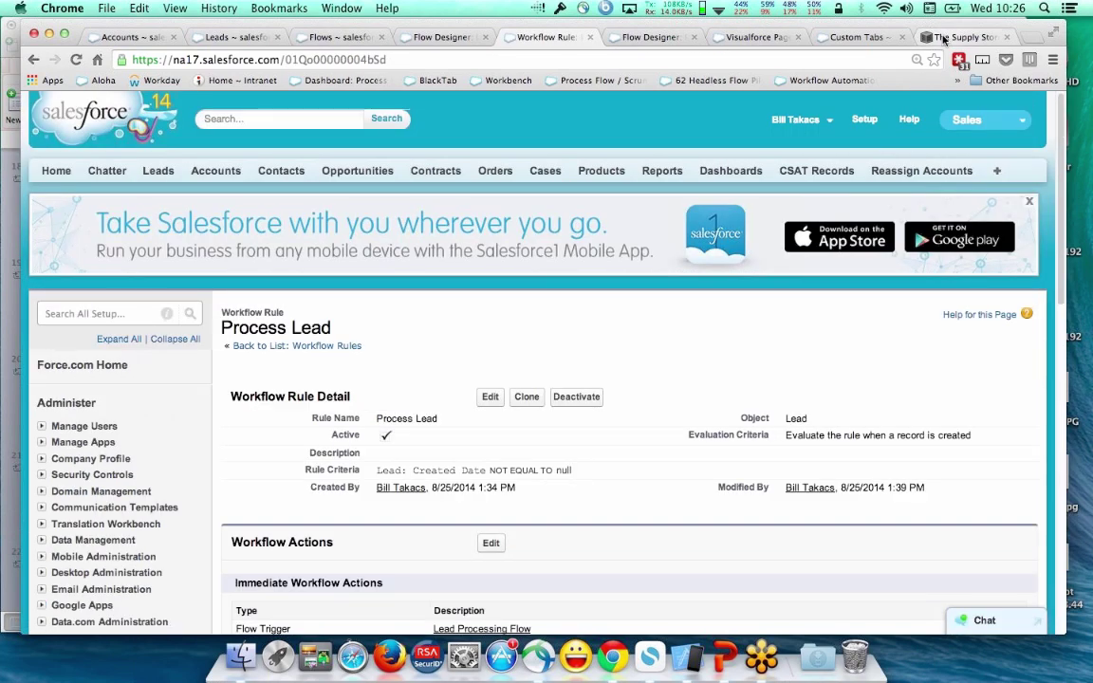
{"action": "left_click", "coordinate": [944, 38]}
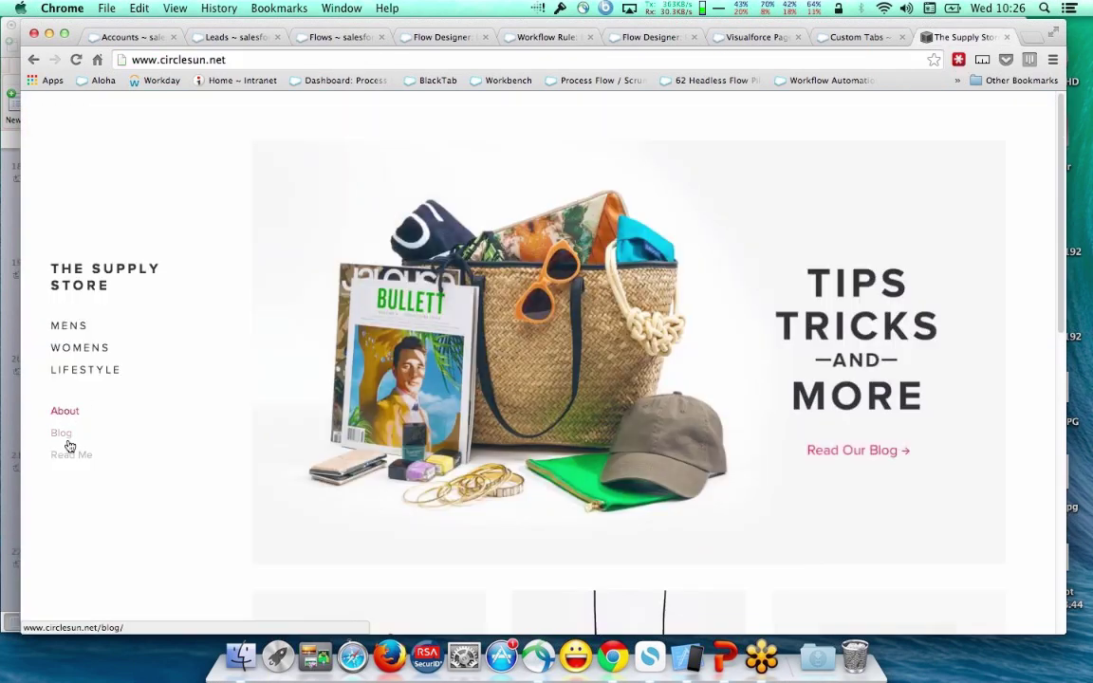
On the About page's Contact Us form, enter the contact's first and last name, e-mail and company NTIT
{"action": "left_click", "coordinate": [64, 410]}
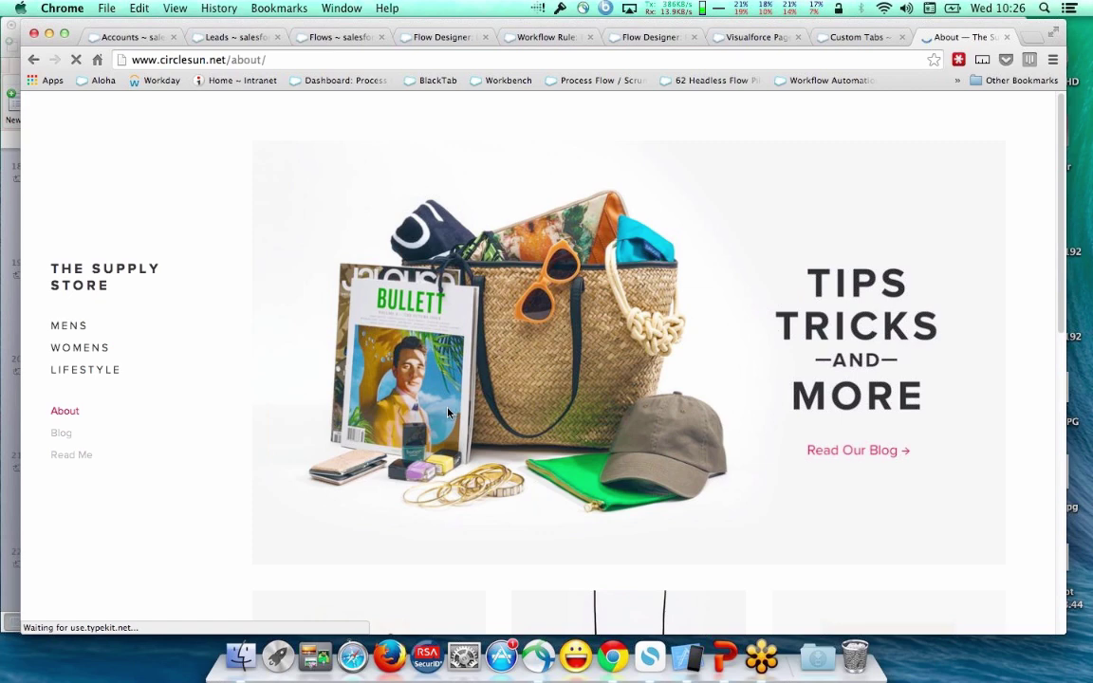
{"action": "left_click", "coordinate": [354, 248]}
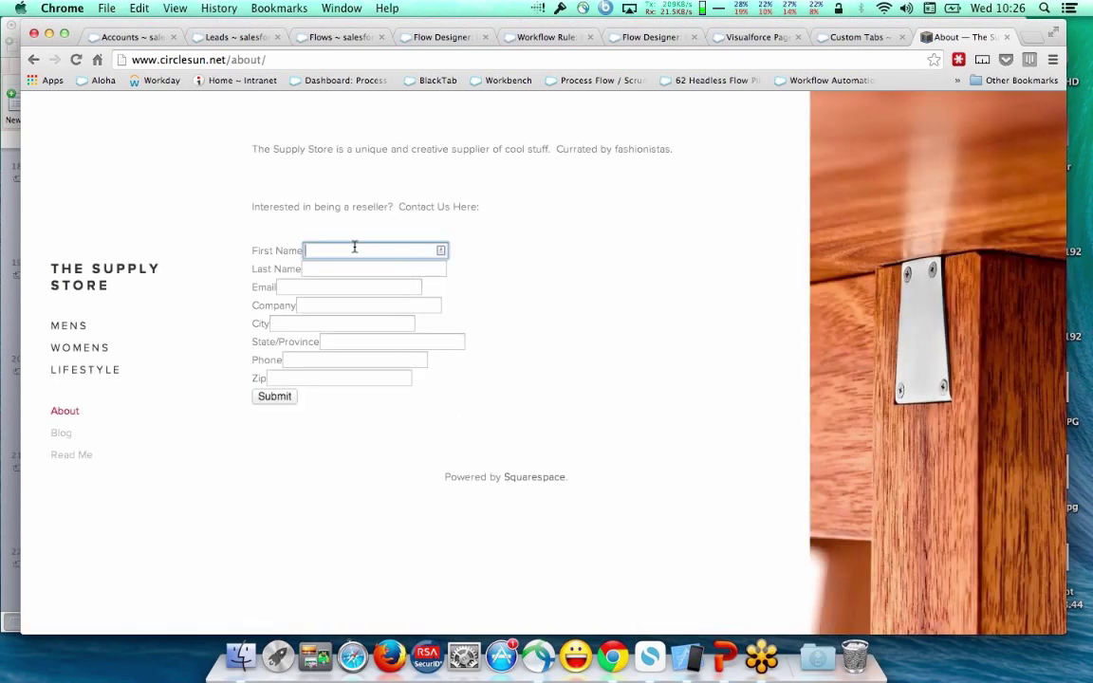
{"action": "key", "text": "Tab"}
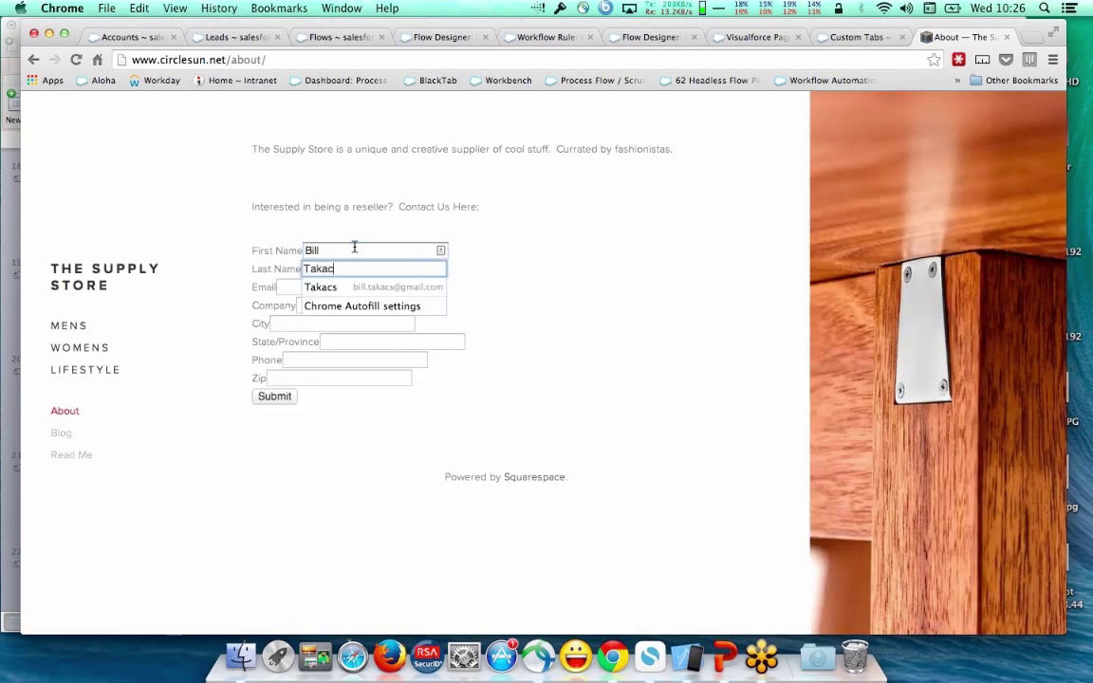
{"action": "key", "text": "Tab"}
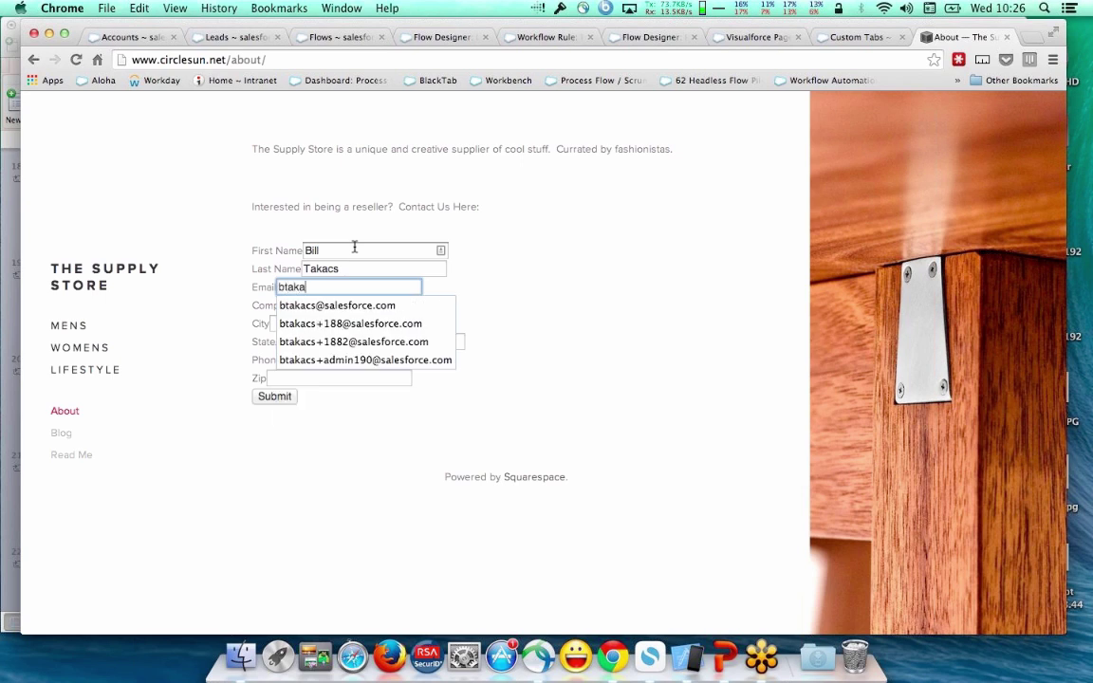
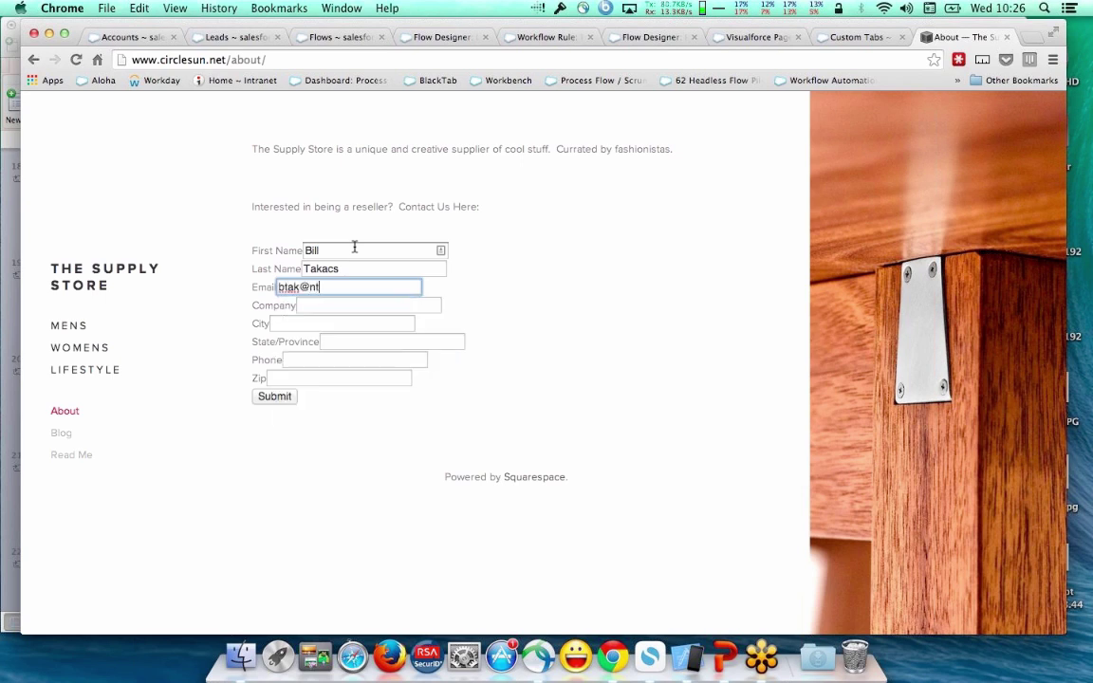
{"action": "key", "text": "Tab"}
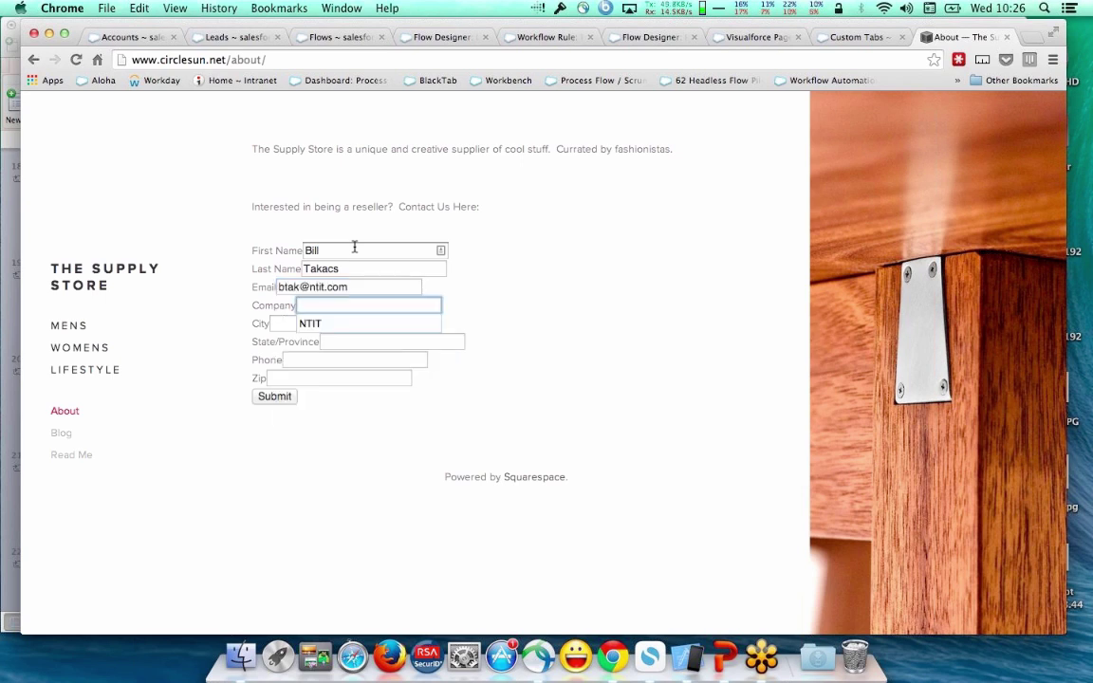
{"action": "type", "text": "NTIT"}
Fill in city San Jose, state CA, phone and zip code, submit, and return to Today's Leads
{"action": "key", "text": "Tab"}
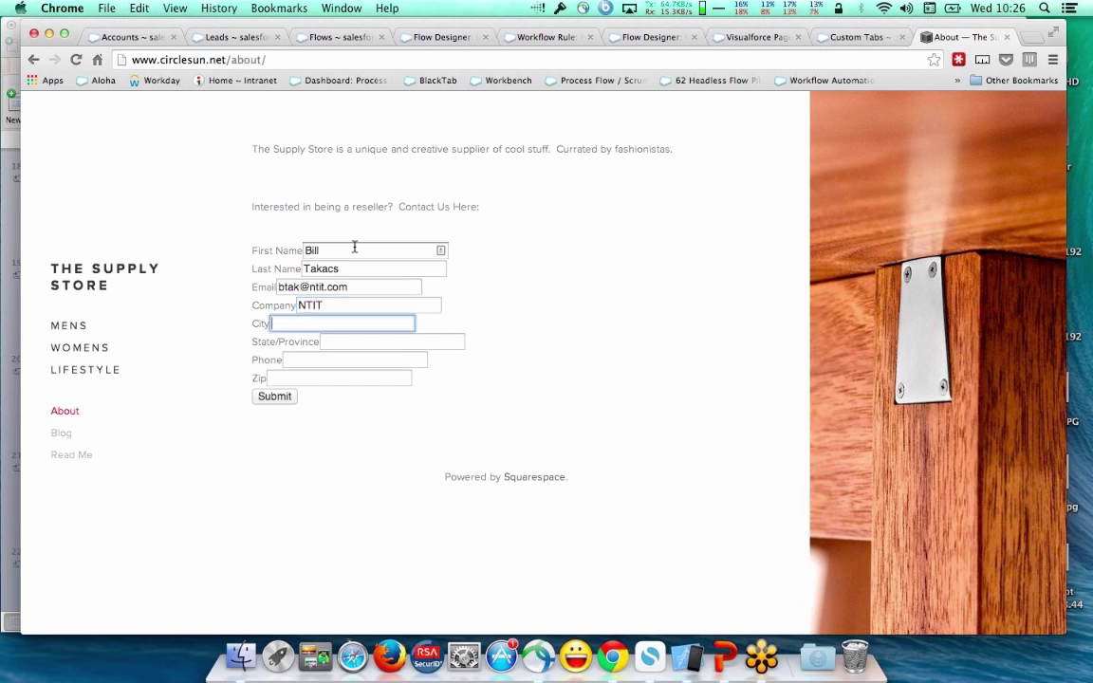
{"action": "type", "text": "S"}
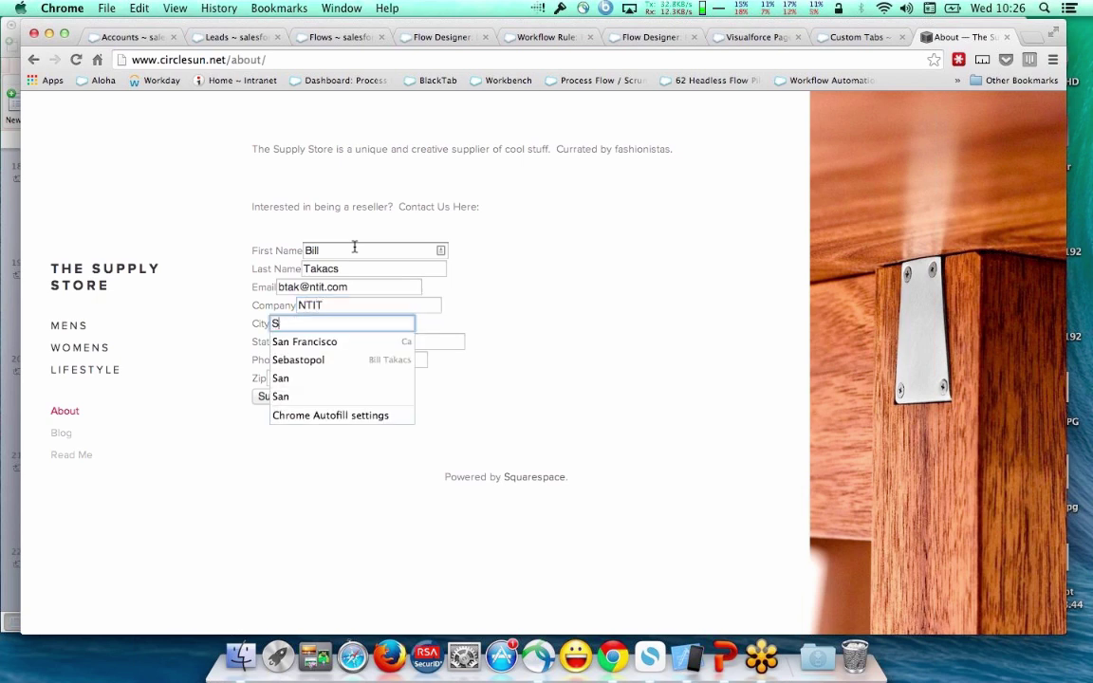
{"action": "type", "text": "an Jose"}
{"action": "key", "text": "Tab"}
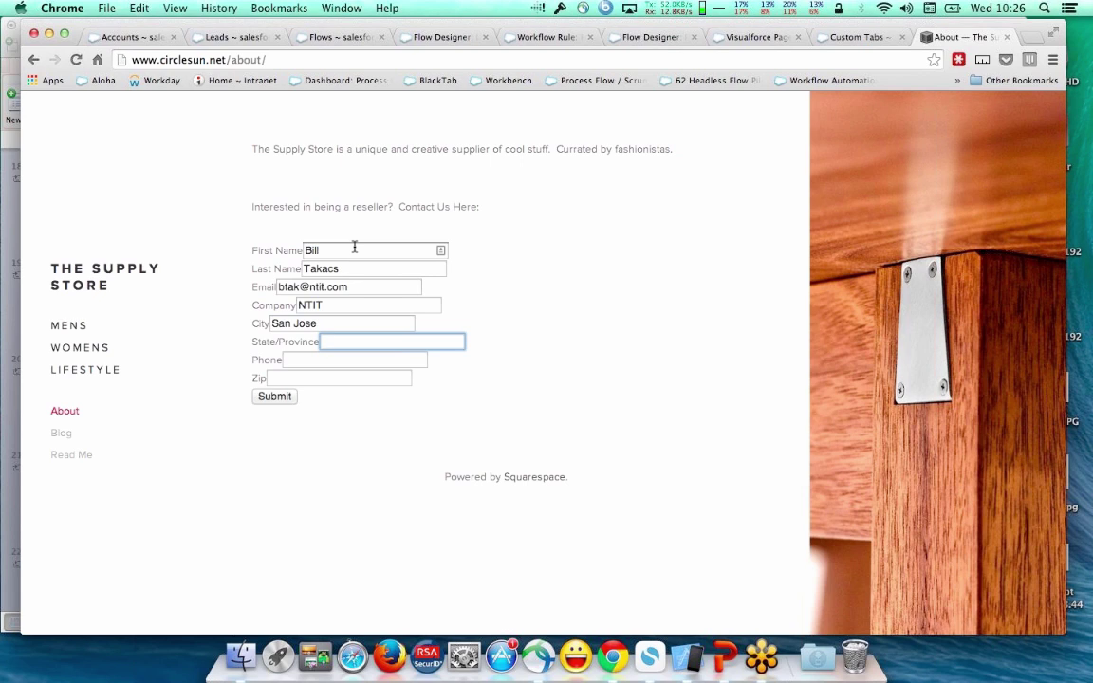
{"action": "type", "text": "CA"}
{"action": "key", "text": "Tab"}
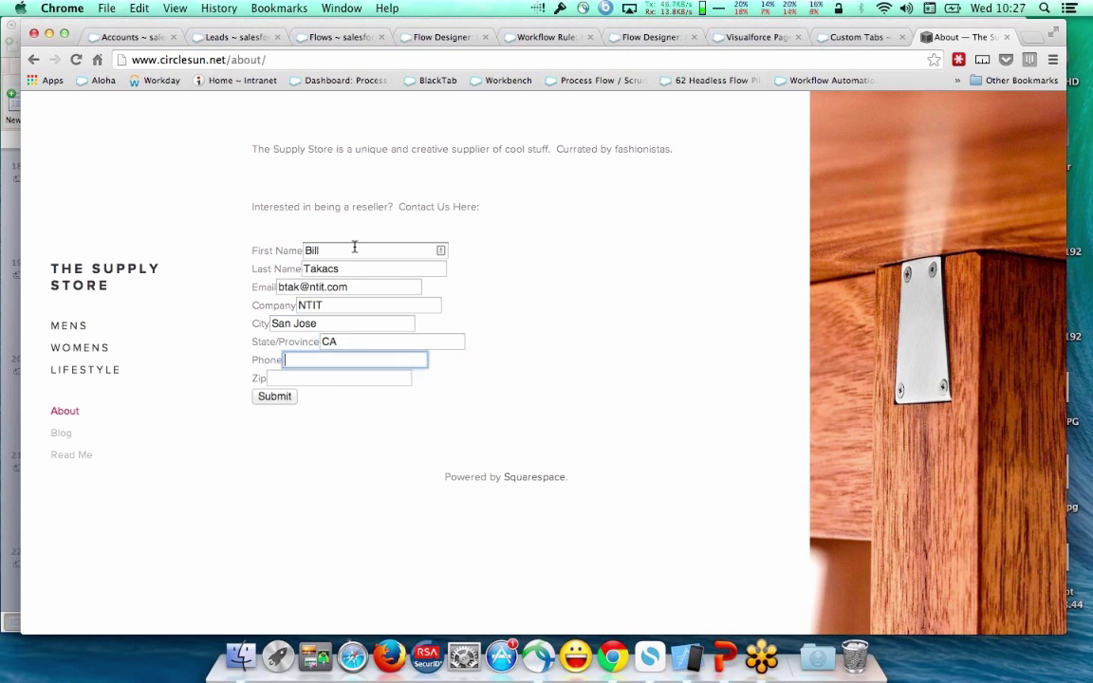
{"action": "type", "text": "40844121"}
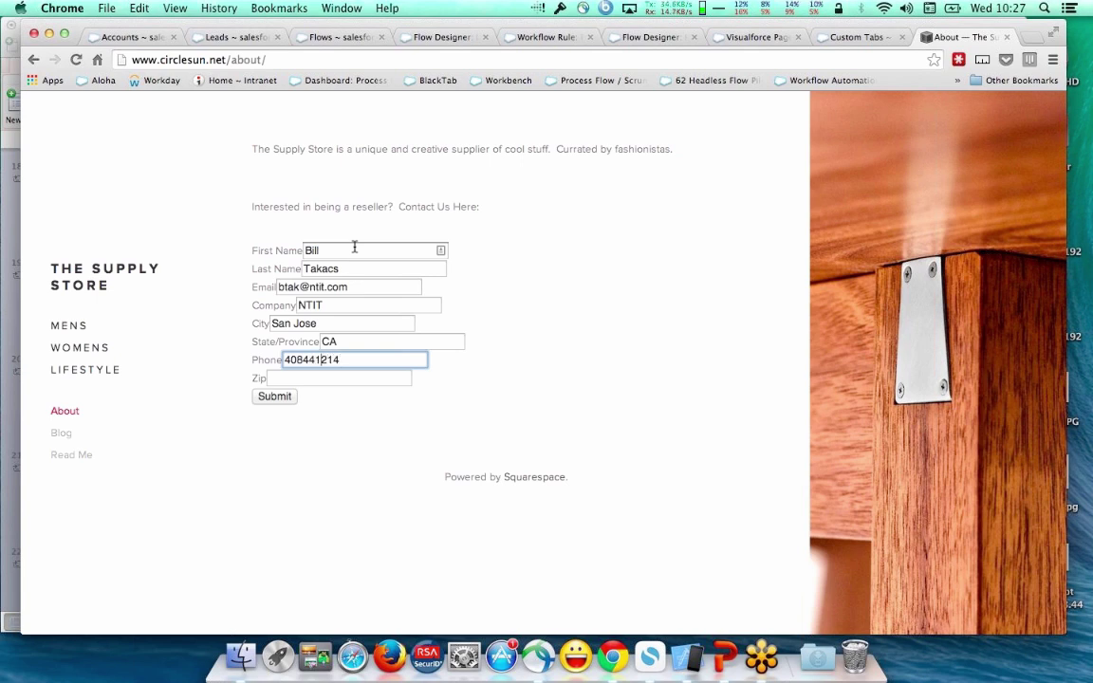
{"action": "key", "text": "BackSpace"}
{"action": "key", "text": "BackSpace"}
{"action": "type", "text": "555"}
{"action": "key", "text": "Tab"}
{"action": "type", "text": "95848"}
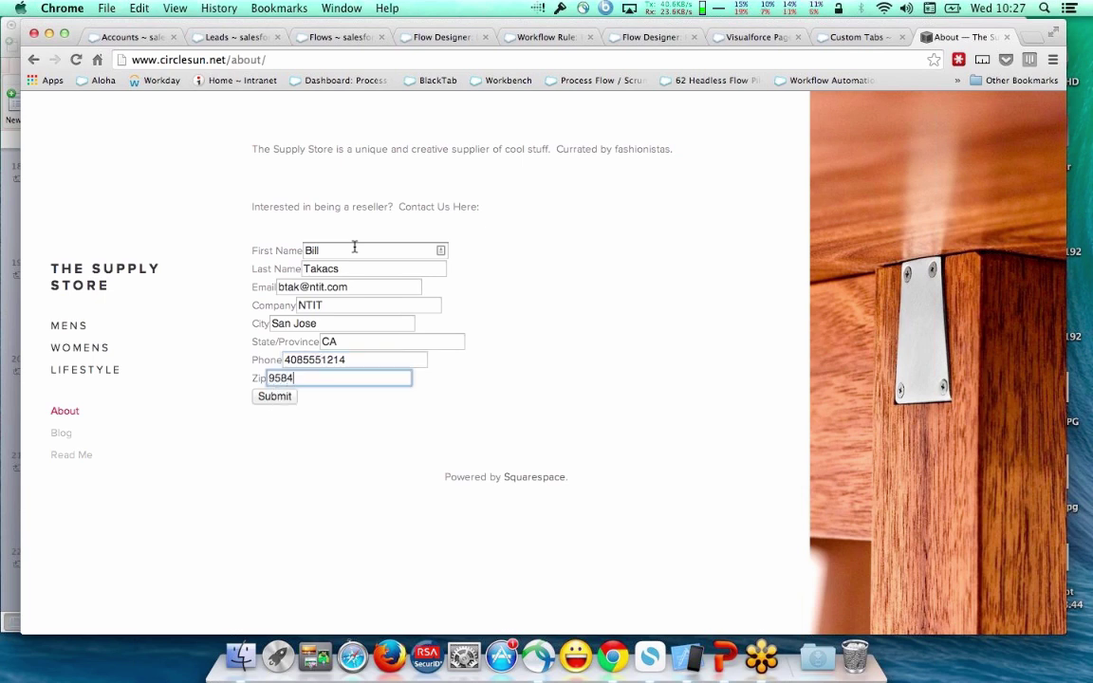
{"action": "left_click", "coordinate": [271, 399]}
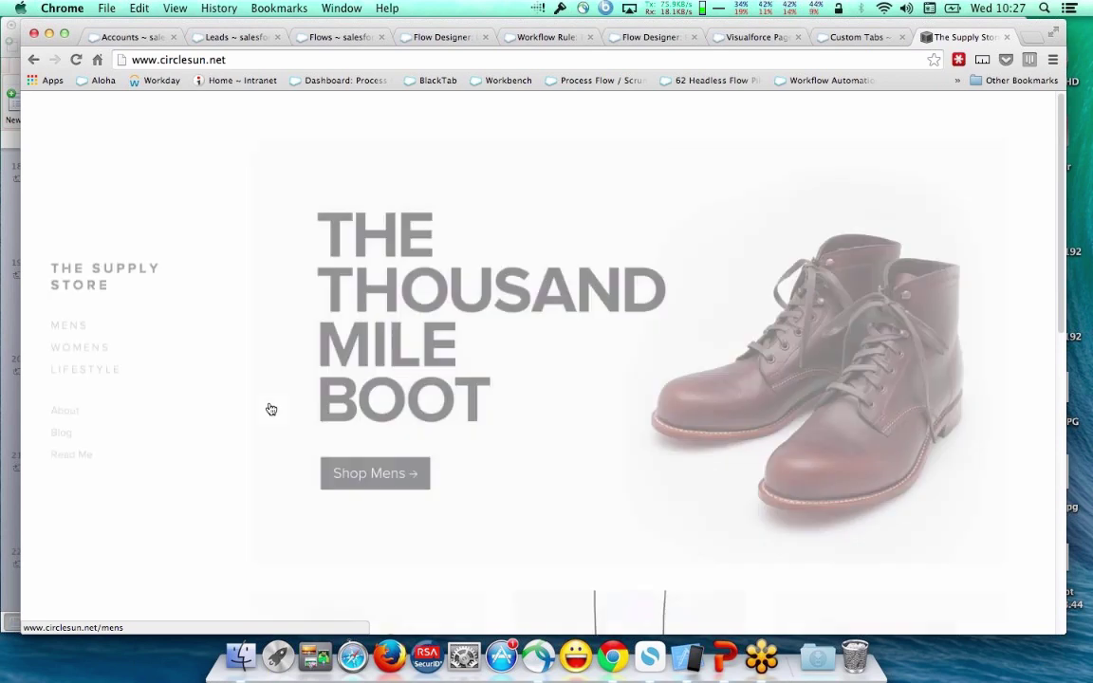
{"action": "left_click", "coordinate": [238, 37]}
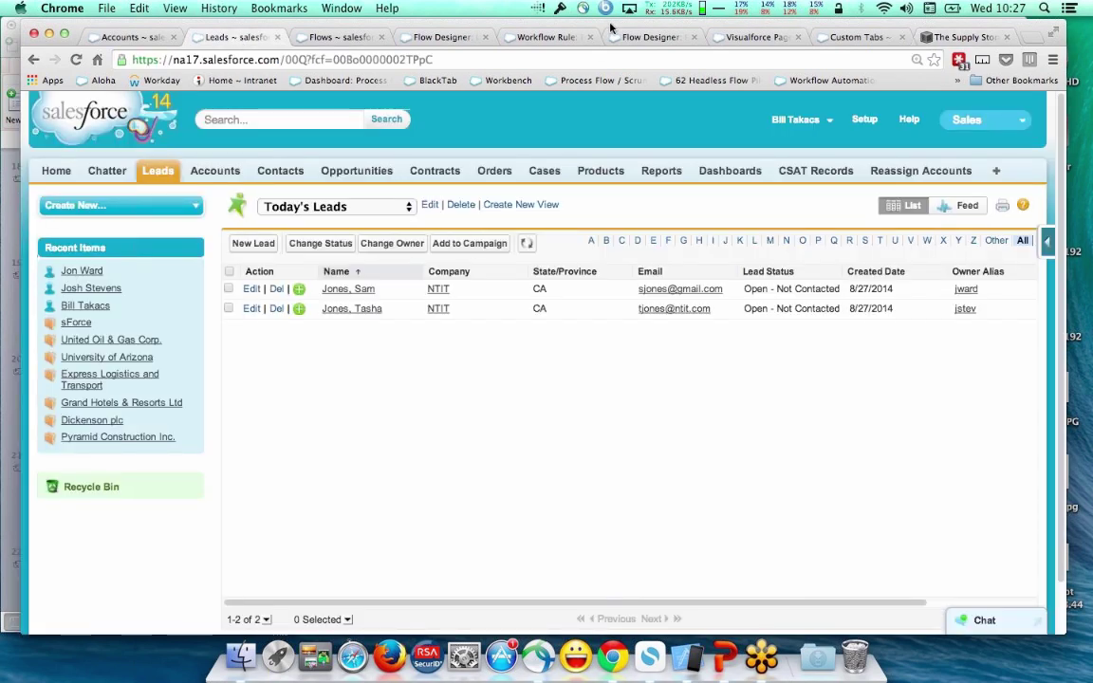
Refresh Today's Leads to show the new NTIT lead, then bring PowerPoint to the front
{"action": "left_click", "coordinate": [528, 247]}
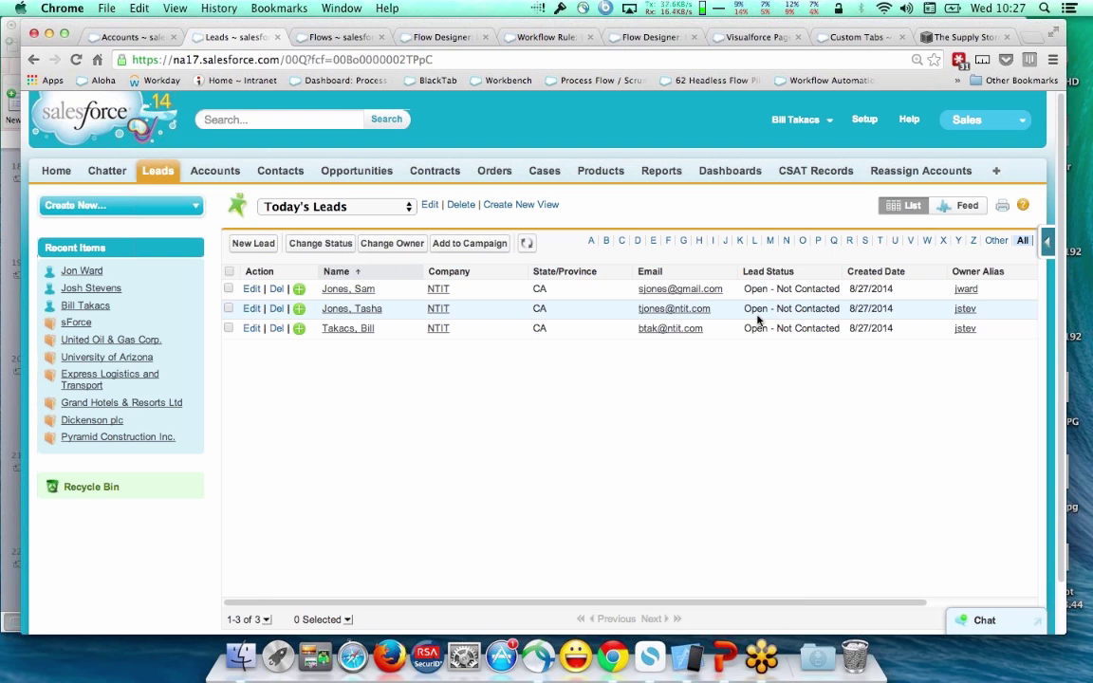
{"action": "left_click", "coordinate": [726, 655]}
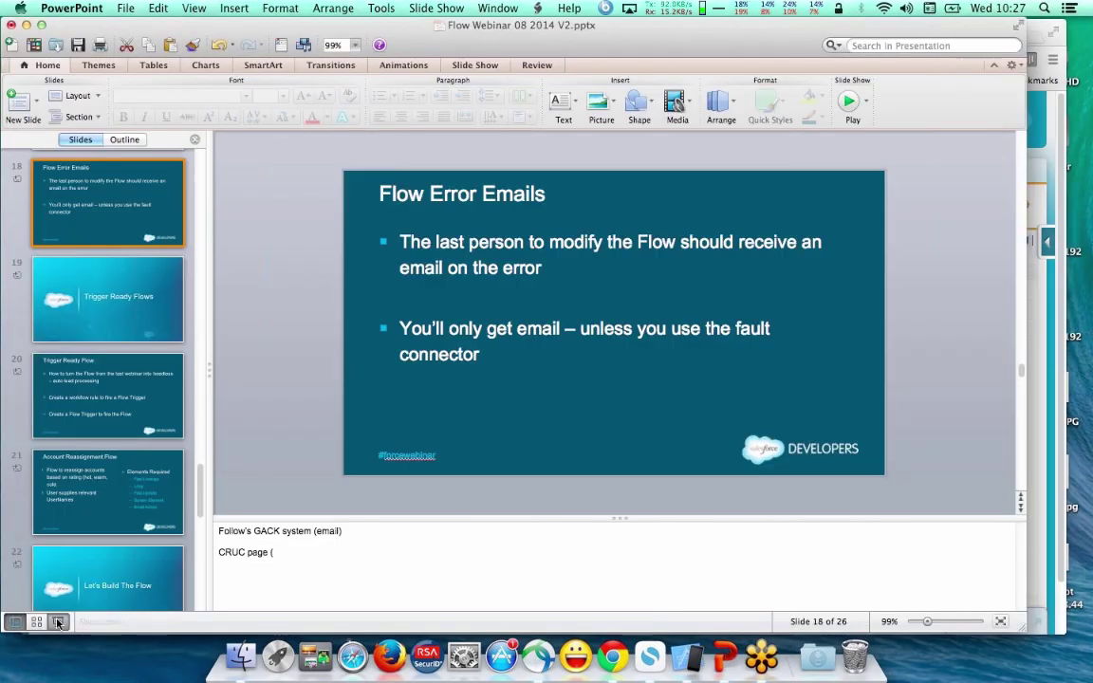
Run the Flow Webinar slide show and advance through Trigger Ready Flows to Account Reassignment Flow
{"action": "left_click", "coordinate": [57, 624]}
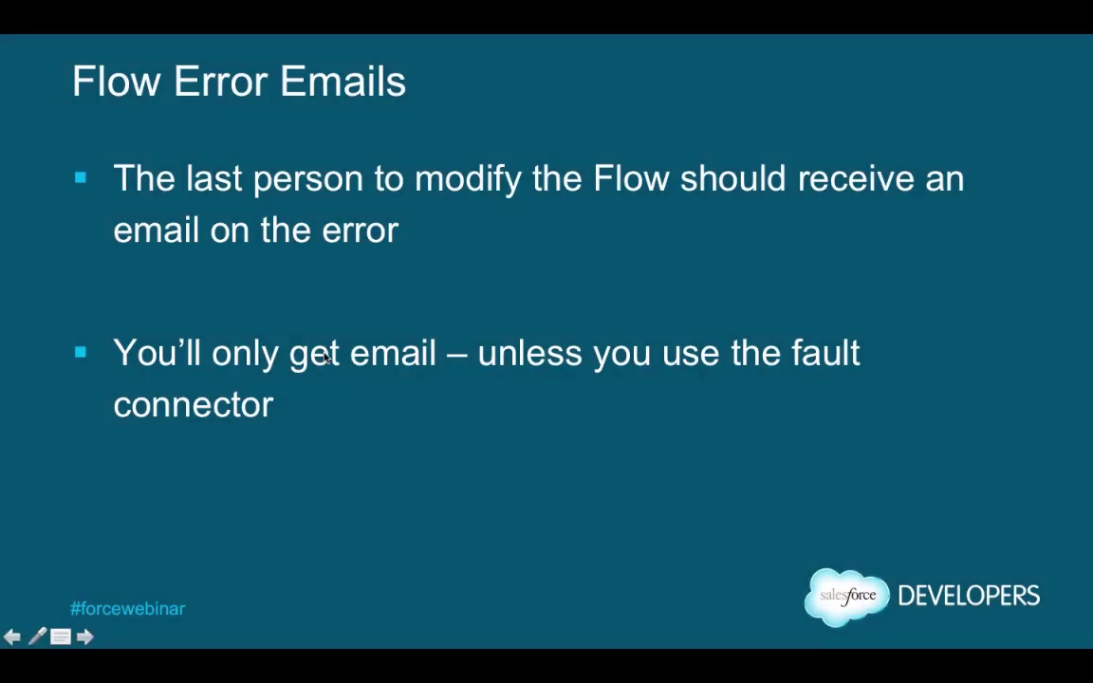
{"action": "left_click", "coordinate": [324, 355]}
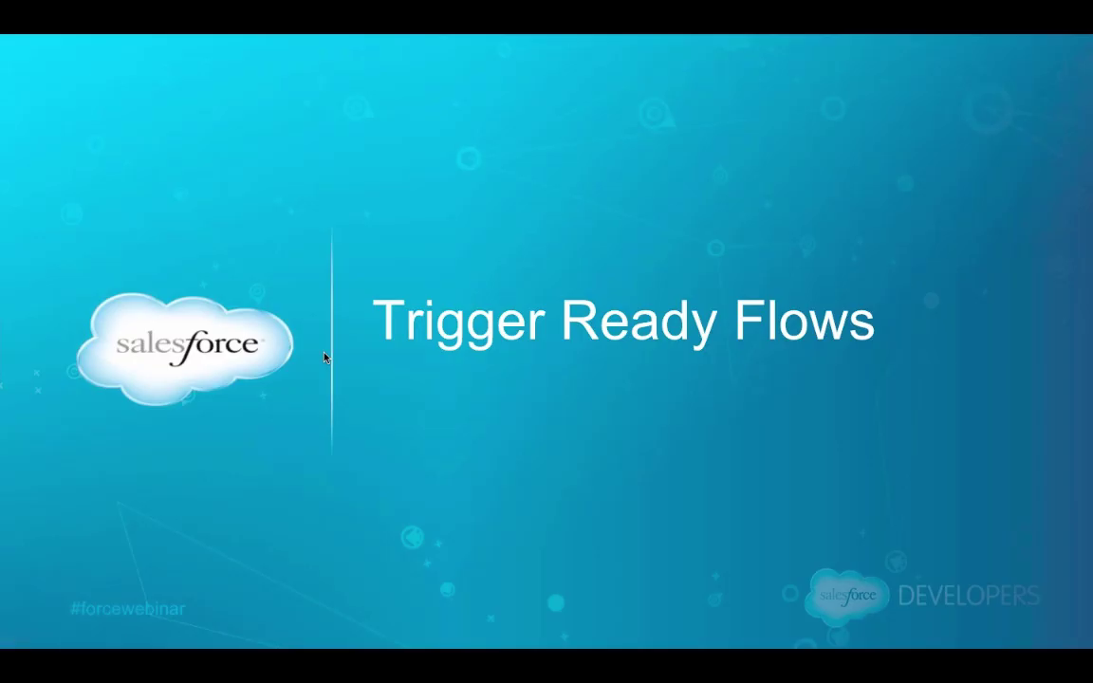
{"action": "left_click", "coordinate": [324, 356]}
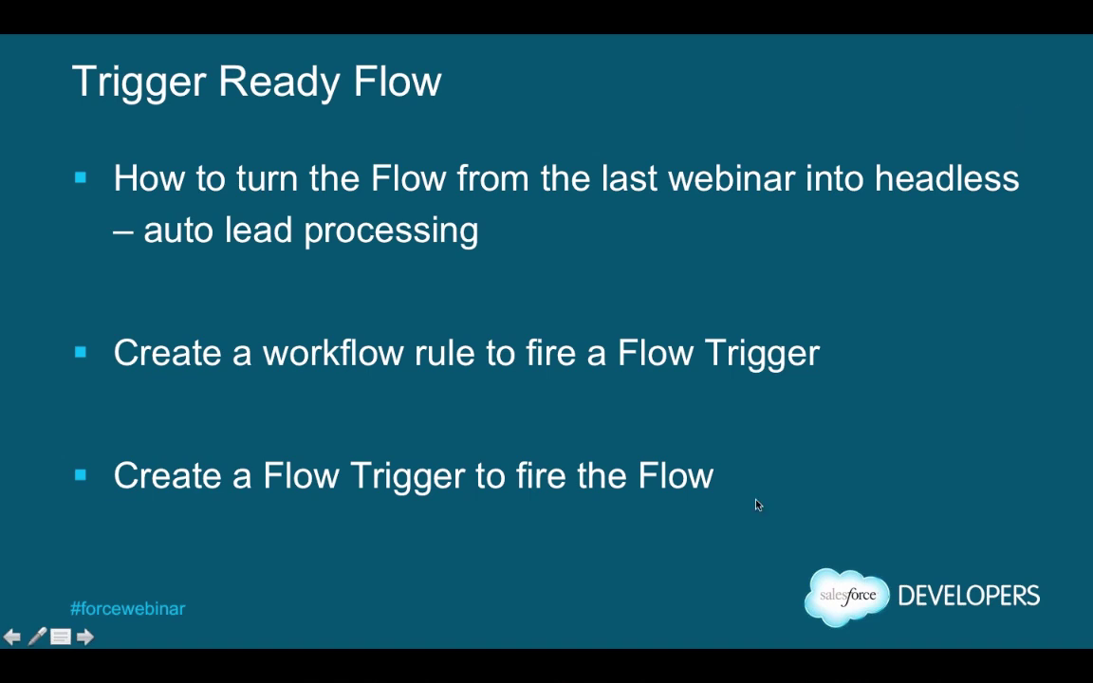
{"action": "left_click", "coordinate": [838, 471]}
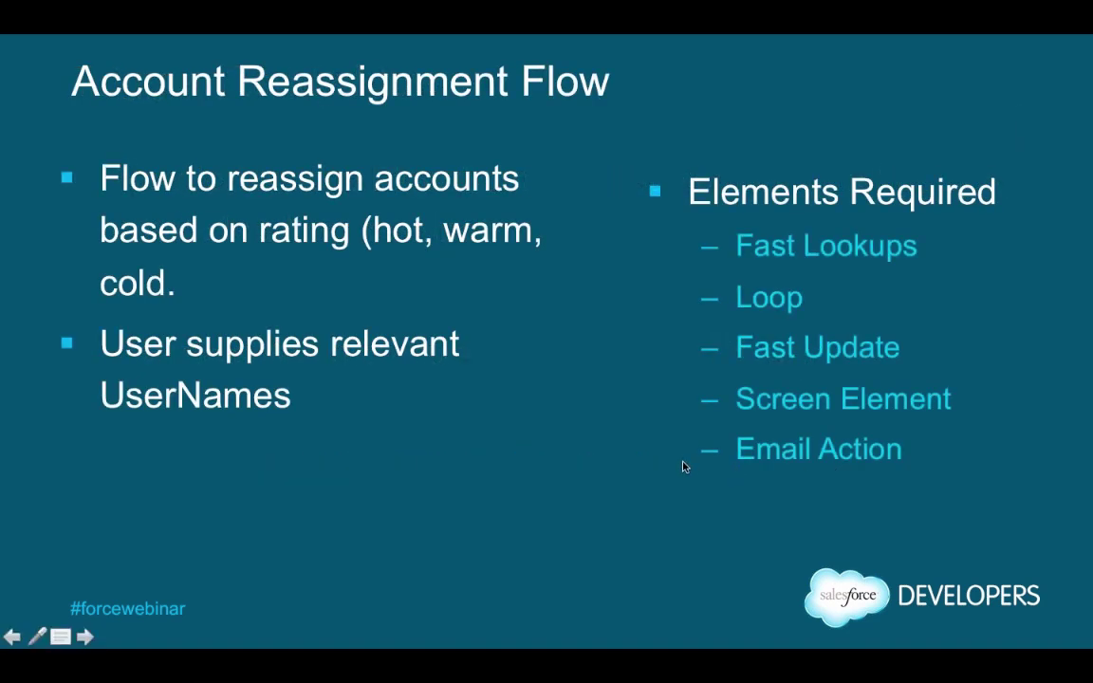
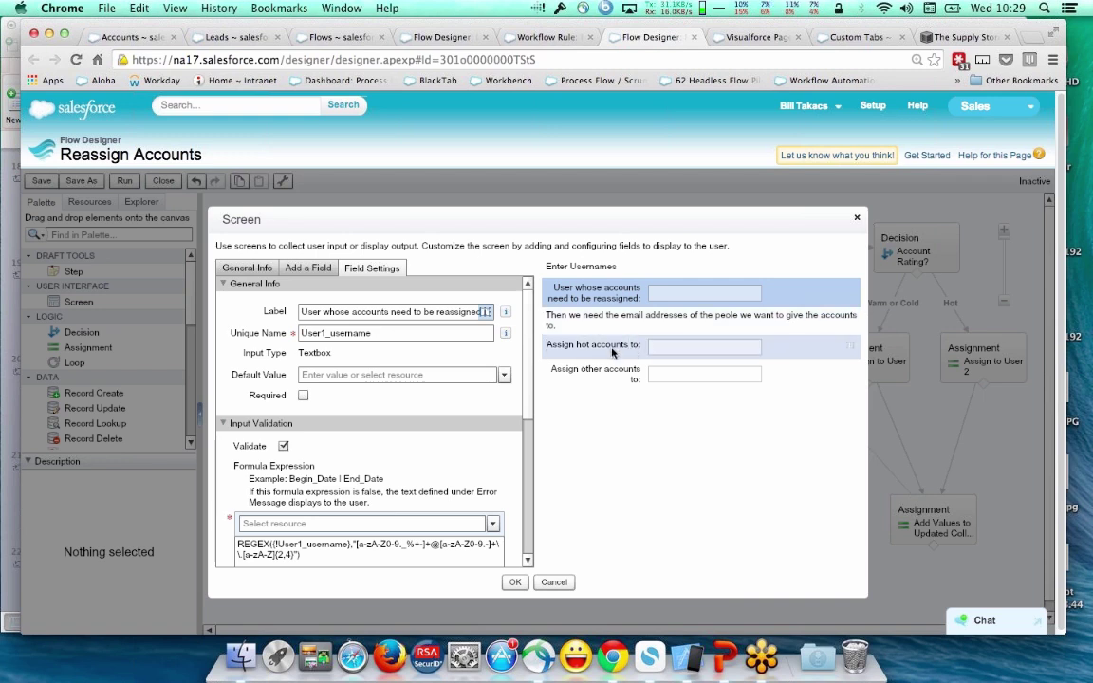
Review the error-message validation on the reassigned-user, hot-accounts and other-accounts username fields, then cancel the screen
{"action": "left_click", "coordinate": [612, 353]}
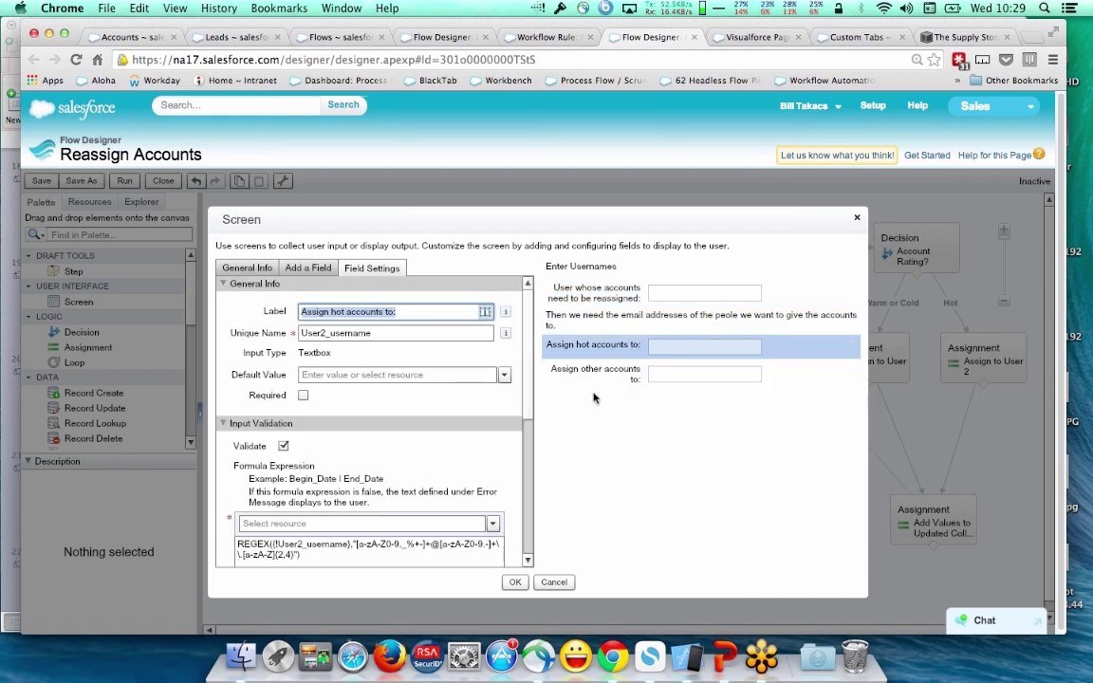
{"action": "left_click", "coordinate": [618, 378]}
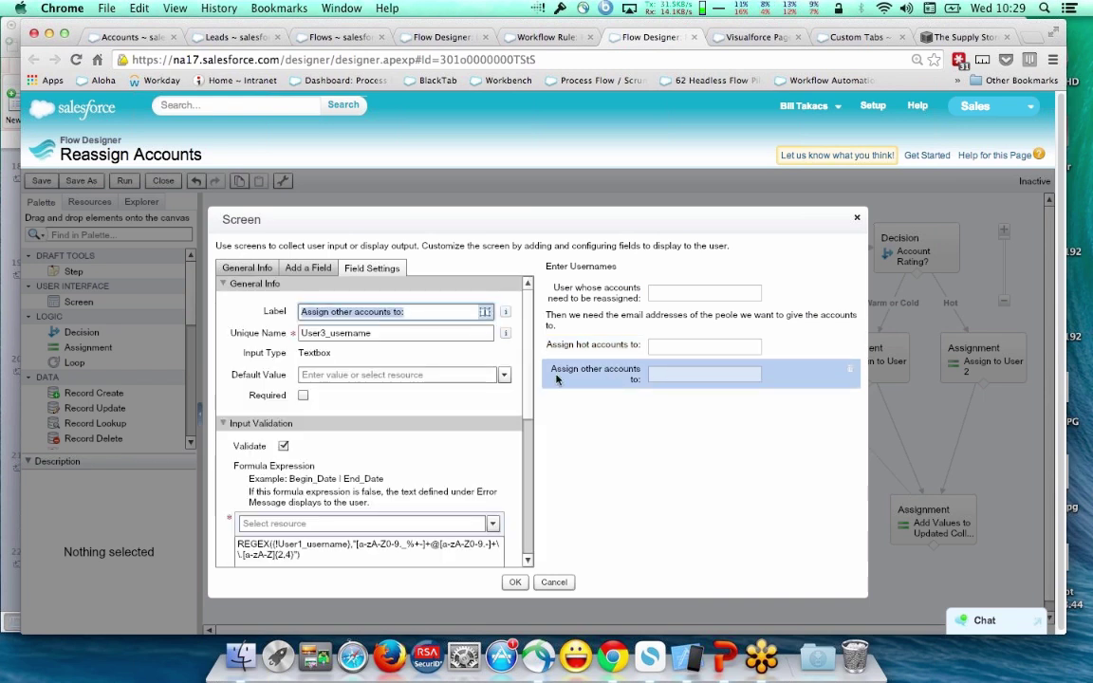
{"action": "left_click", "coordinate": [616, 300]}
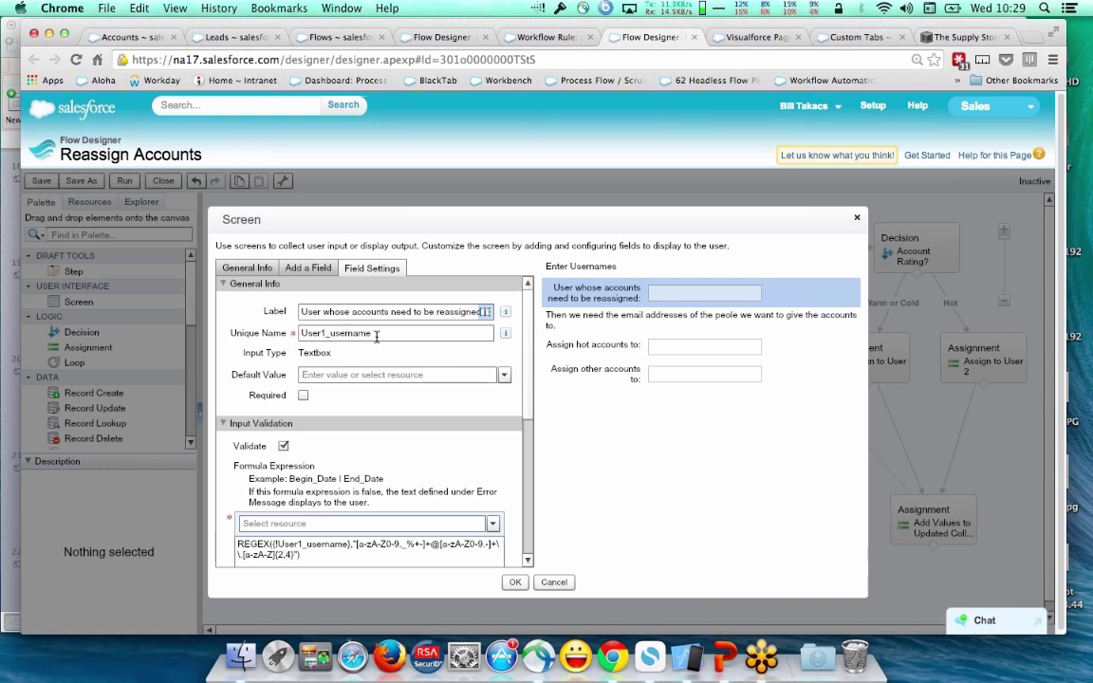
{"action": "left_click", "coordinate": [569, 347]}
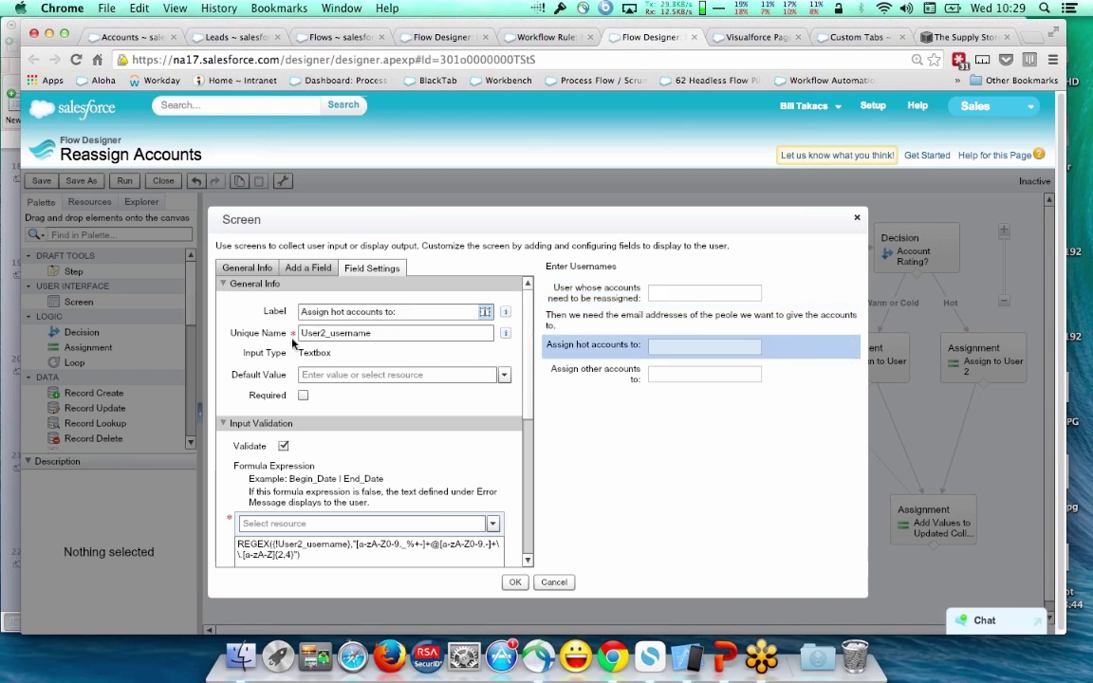
{"action": "left_click", "coordinate": [578, 372]}
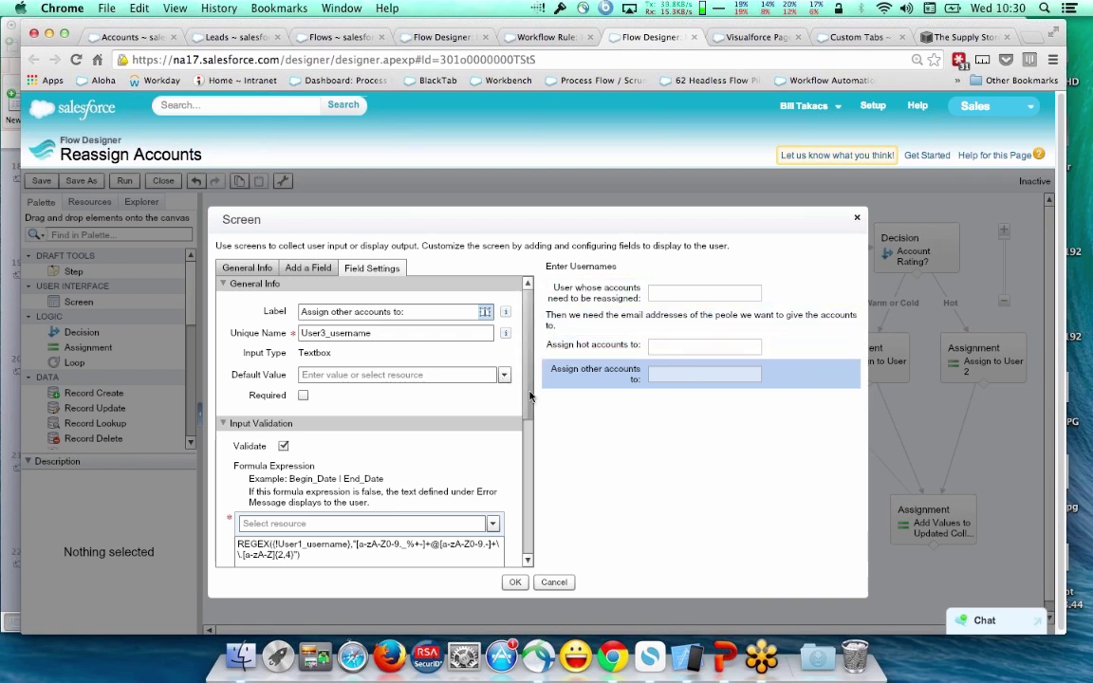
{"action": "scroll", "coordinate": [531, 397], "scroll_direction": "down", "scroll_amount": 3}
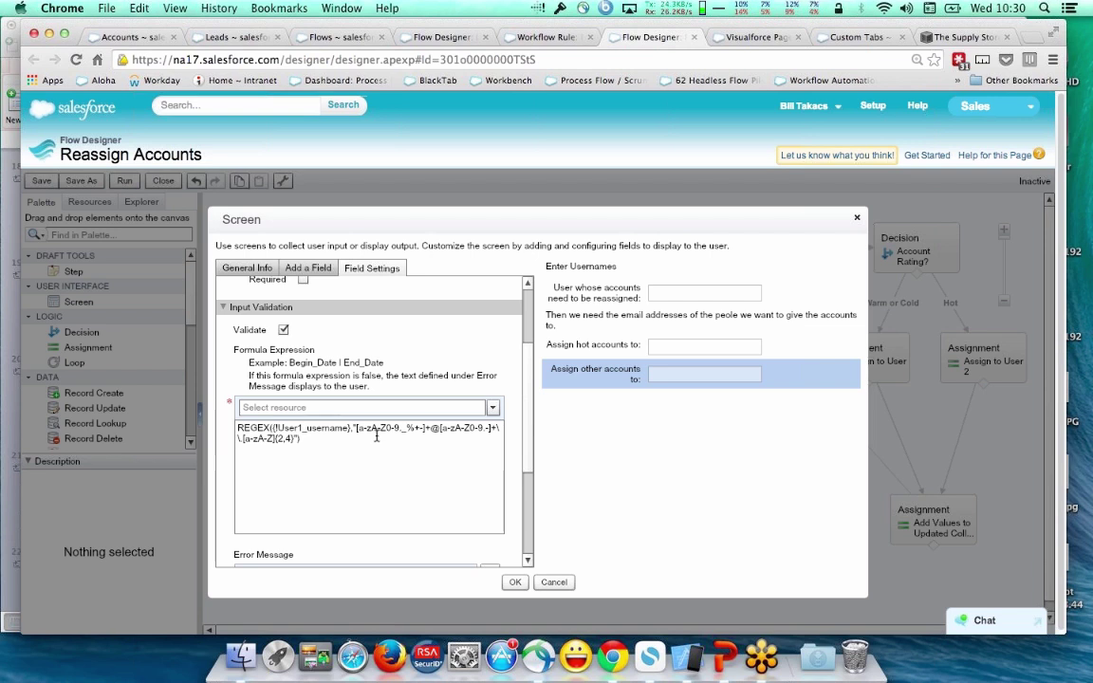
{"action": "scroll", "coordinate": [531, 462], "scroll_direction": "down", "scroll_amount": 5}
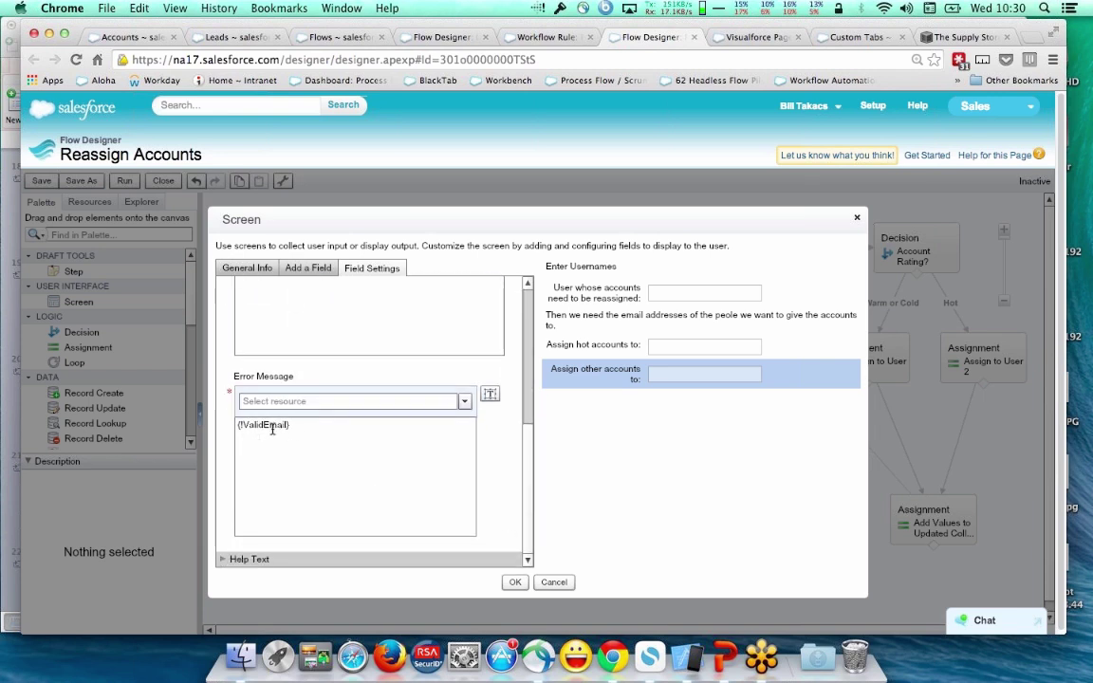
{"action": "left_click", "coordinate": [554, 582]}
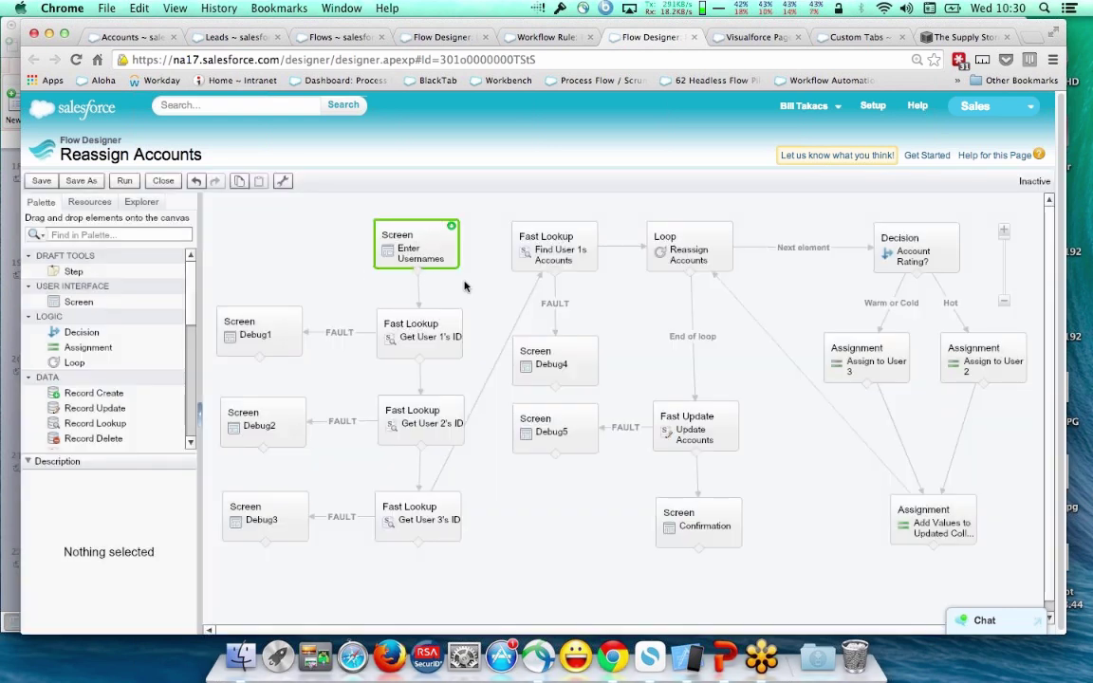
{"action": "double_click", "coordinate": [427, 344]}
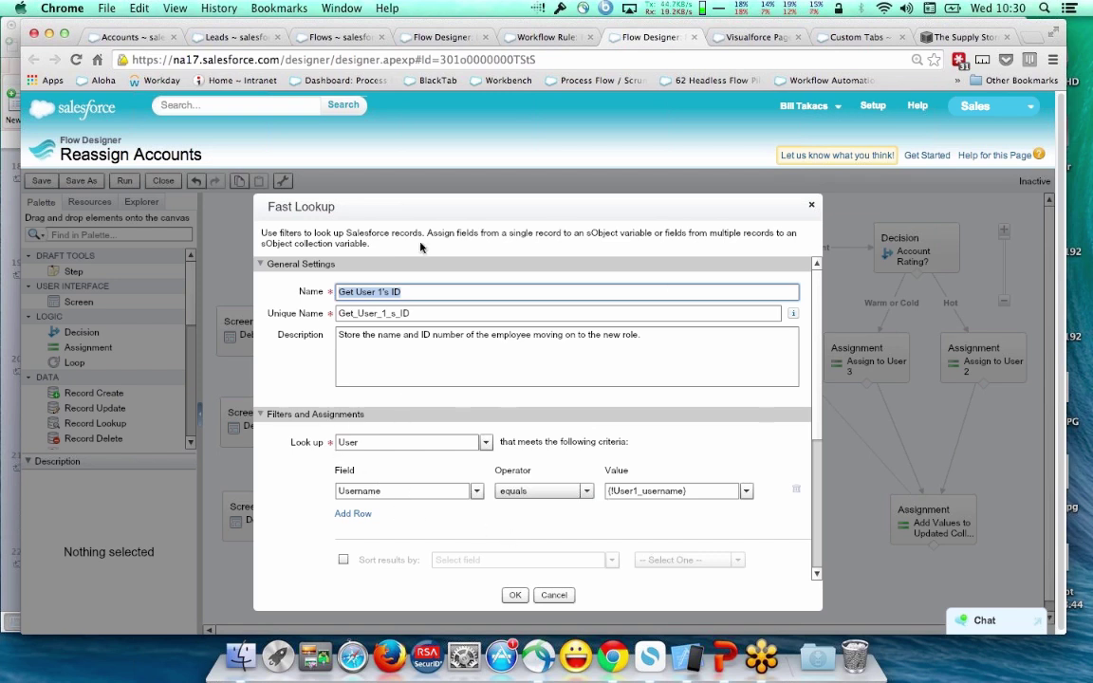
{"action": "scroll", "coordinate": [821, 370], "scroll_direction": "down", "scroll_amount": 5}
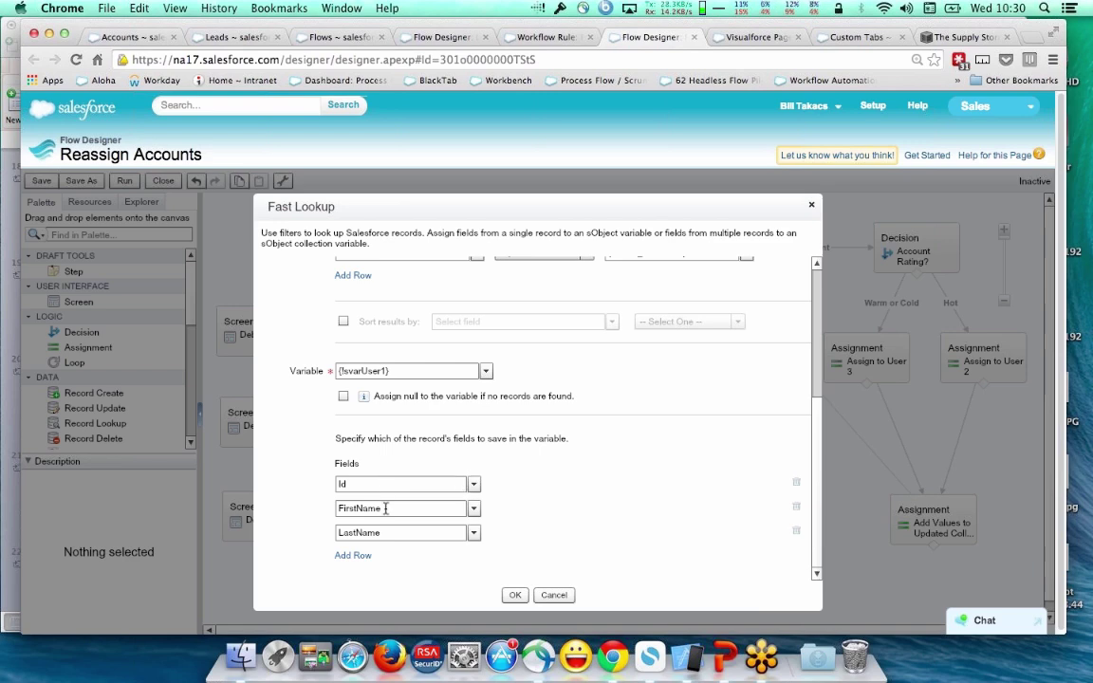
{"action": "left_click", "coordinate": [566, 596]}
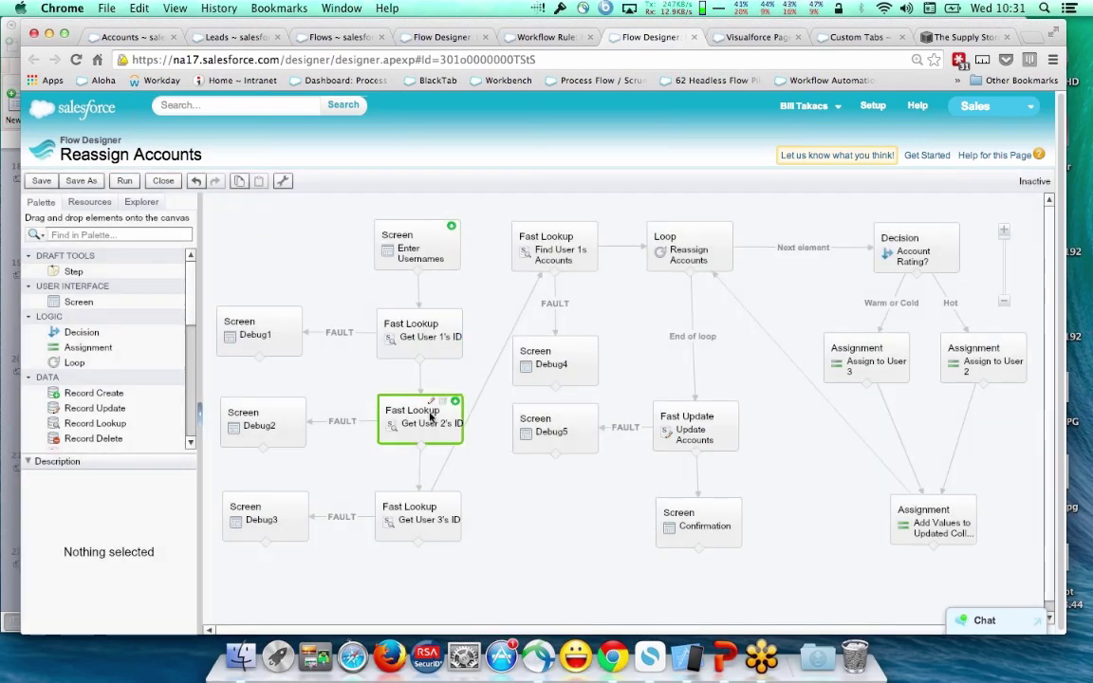
{"action": "double_click", "coordinate": [430, 416]}
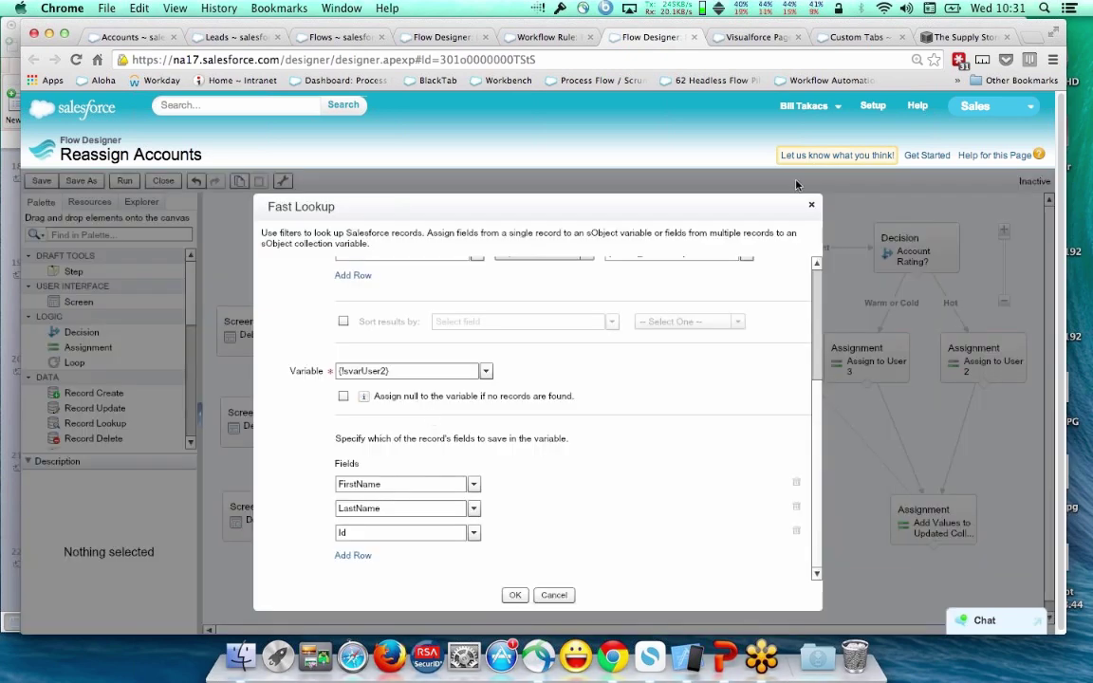
{"action": "left_click", "coordinate": [812, 207]}
{"action": "left_click", "coordinate": [408, 516]}
{"action": "double_click", "coordinate": [405, 515]}
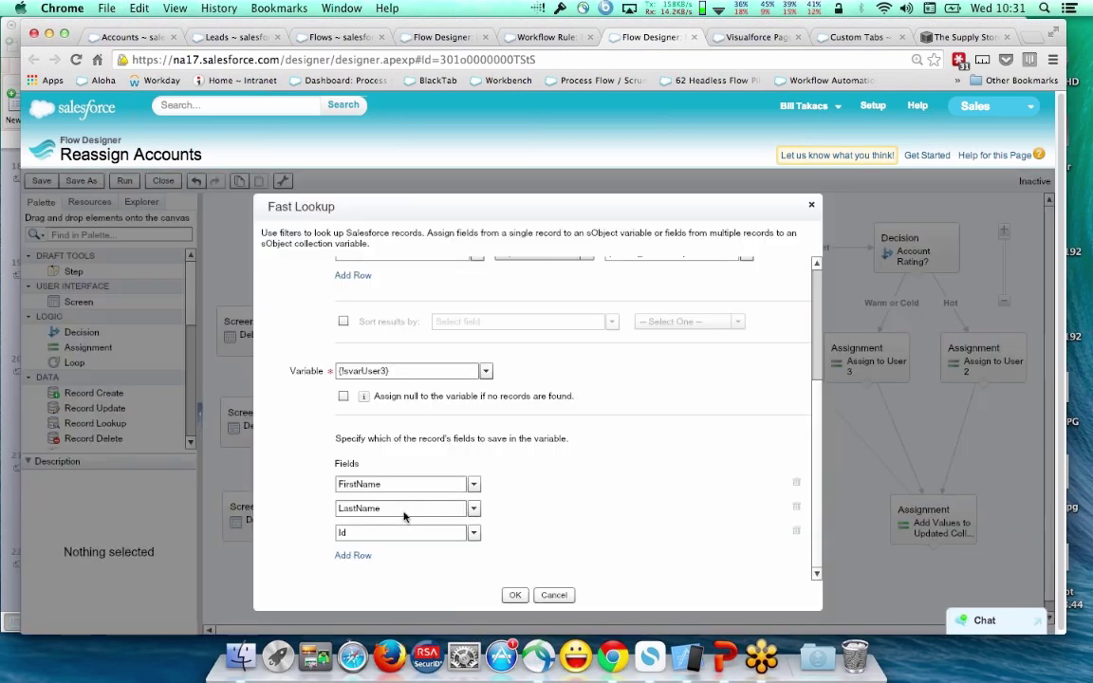
{"action": "scroll", "coordinate": [815, 386], "scroll_direction": "up", "scroll_amount": 3}
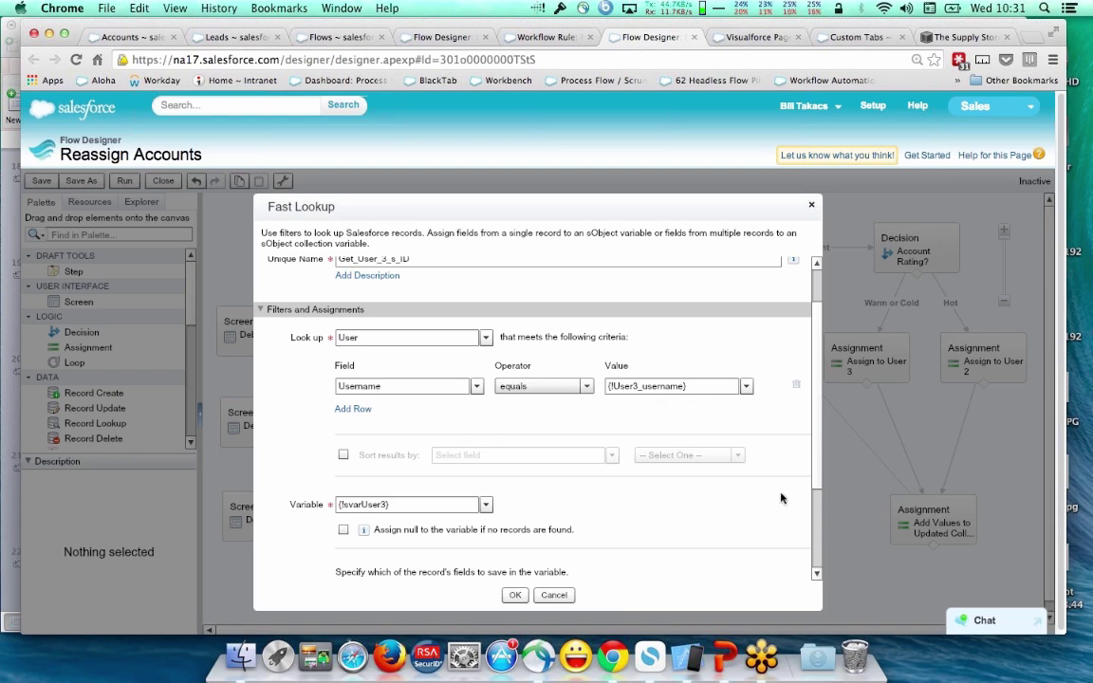
{"action": "scroll", "coordinate": [799, 561], "scroll_direction": "down", "scroll_amount": 3}
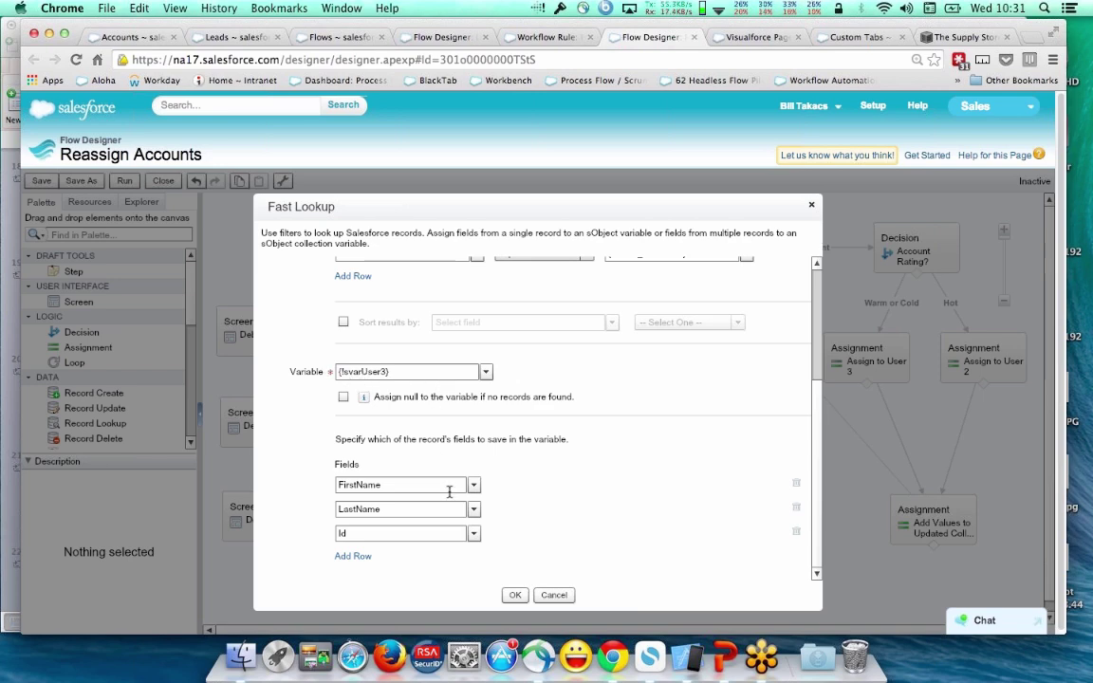
{"action": "left_click", "coordinate": [554, 595]}
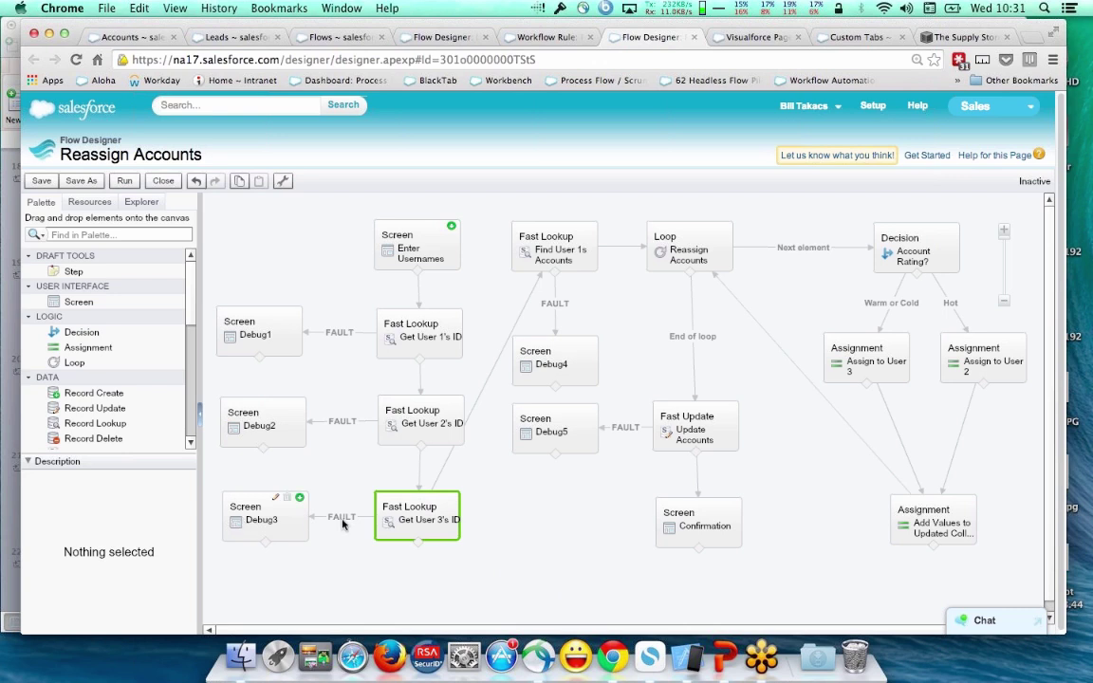
{"action": "mouse_move", "coordinate": [290, 431]}
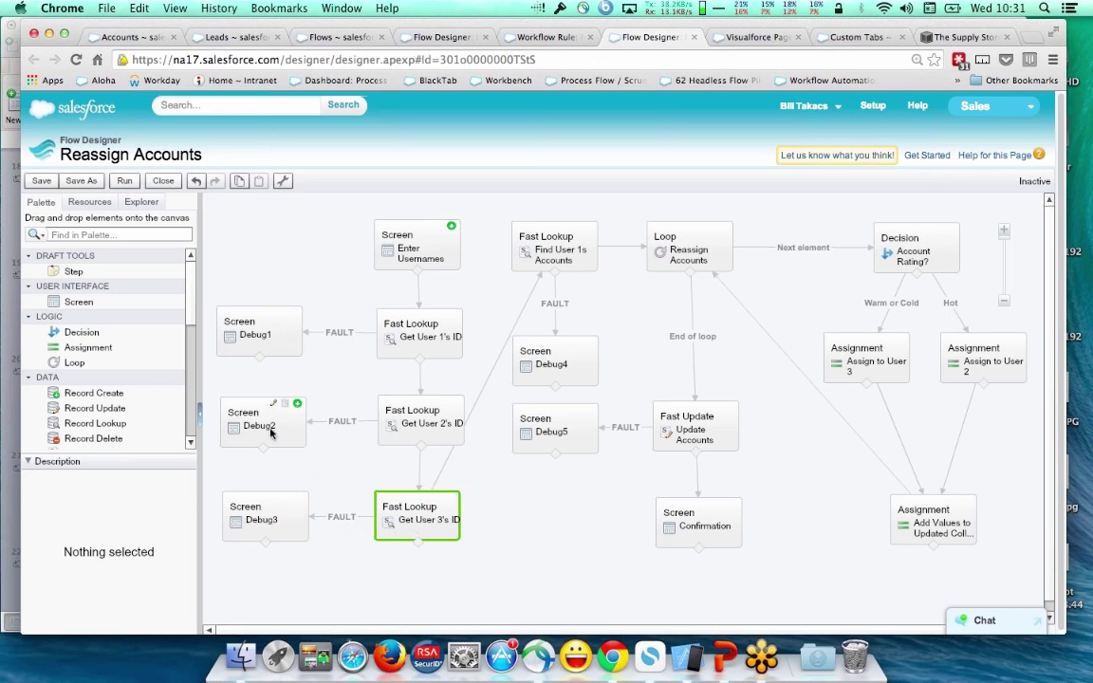
{"action": "mouse_move", "coordinate": [558, 243]}
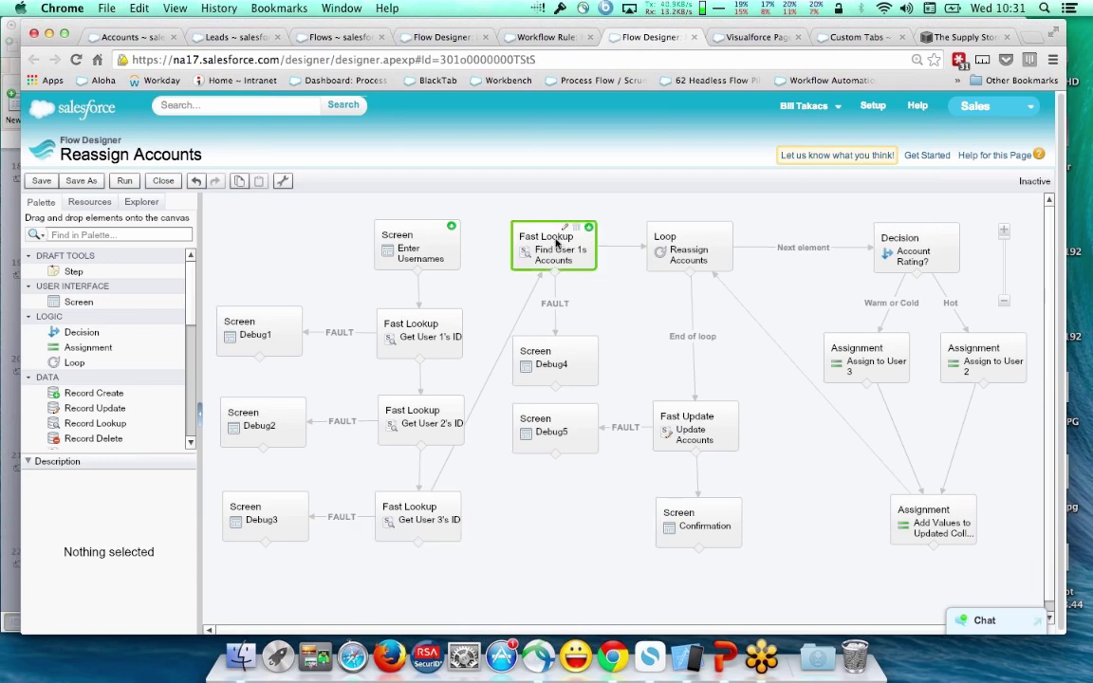
{"action": "double_click", "coordinate": [558, 243]}
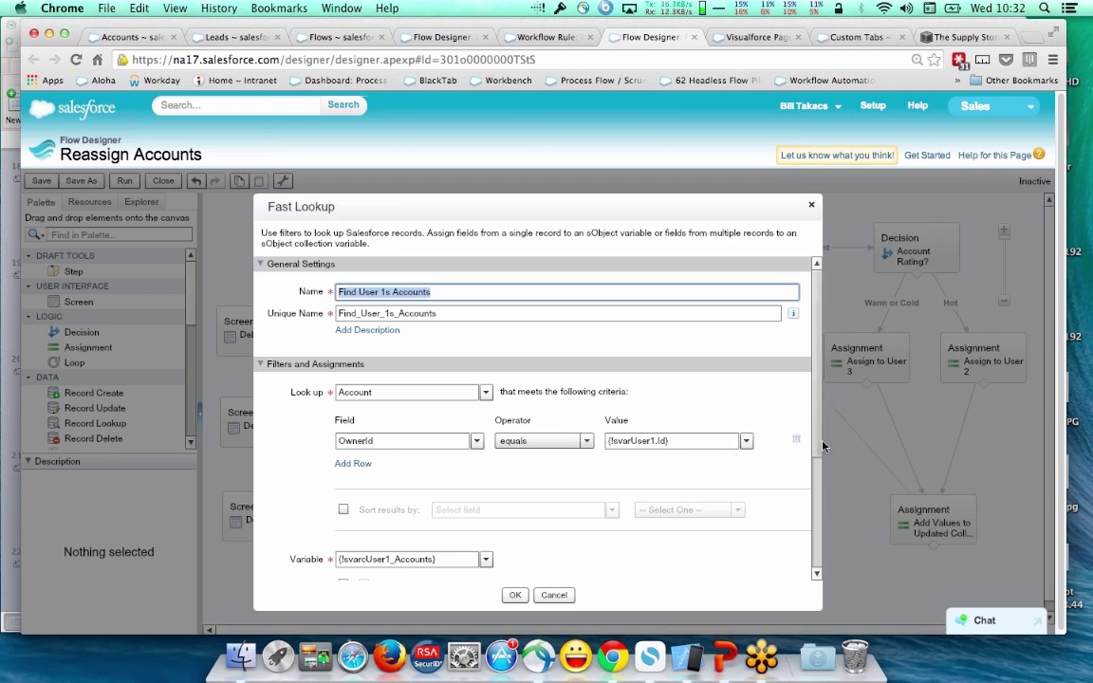
{"action": "scroll", "coordinate": [818, 445], "scroll_direction": "down", "scroll_amount": 3}
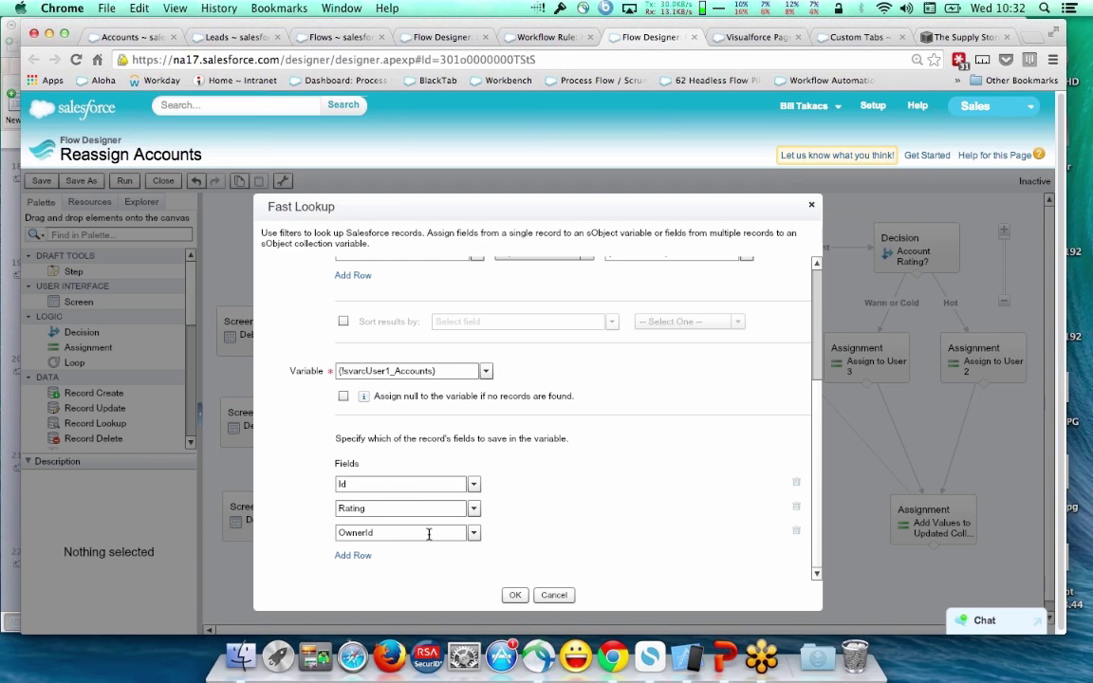
{"action": "left_click", "coordinate": [561, 599]}
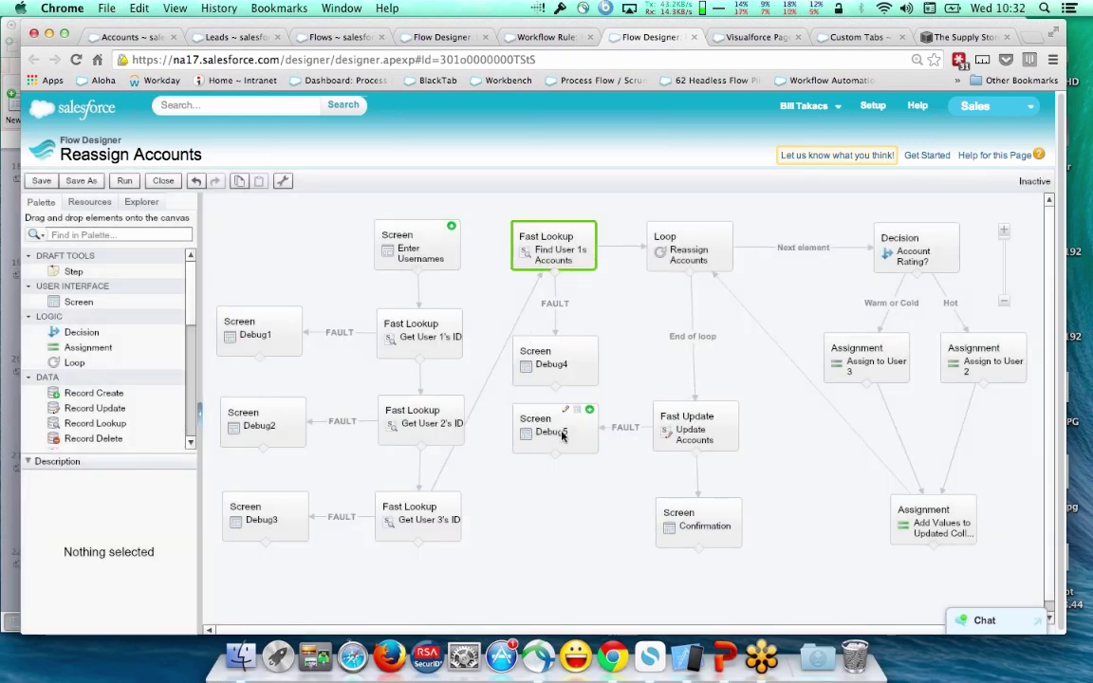
{"action": "double_click", "coordinate": [683, 253]}
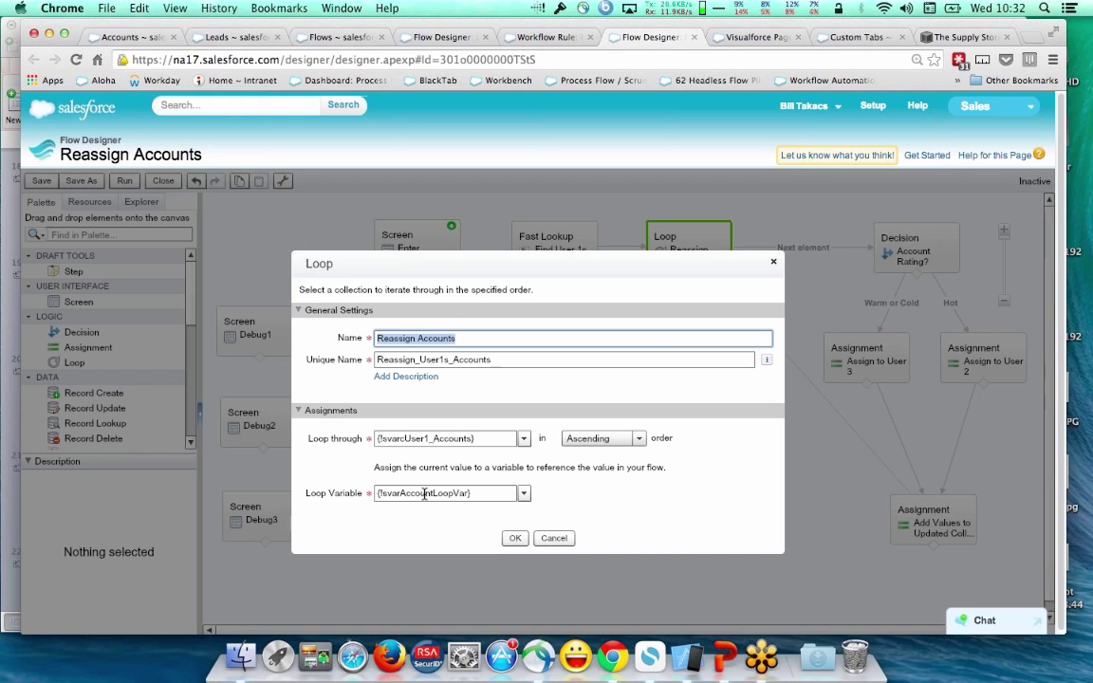
{"action": "left_click", "coordinate": [641, 439]}
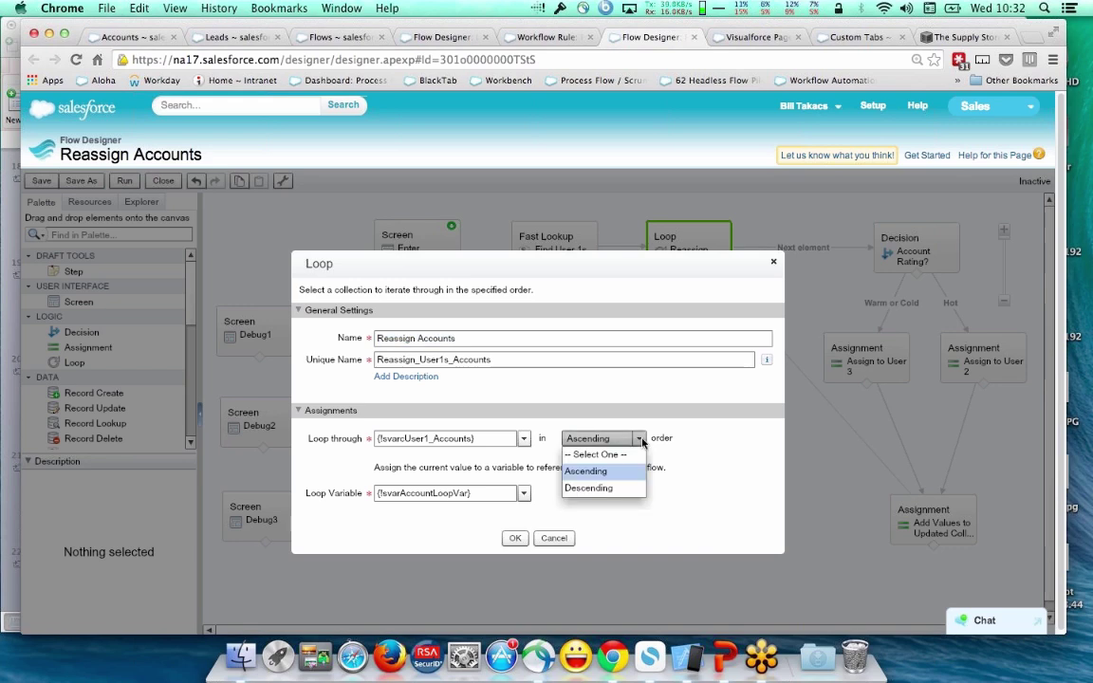
{"action": "left_click", "coordinate": [661, 408]}
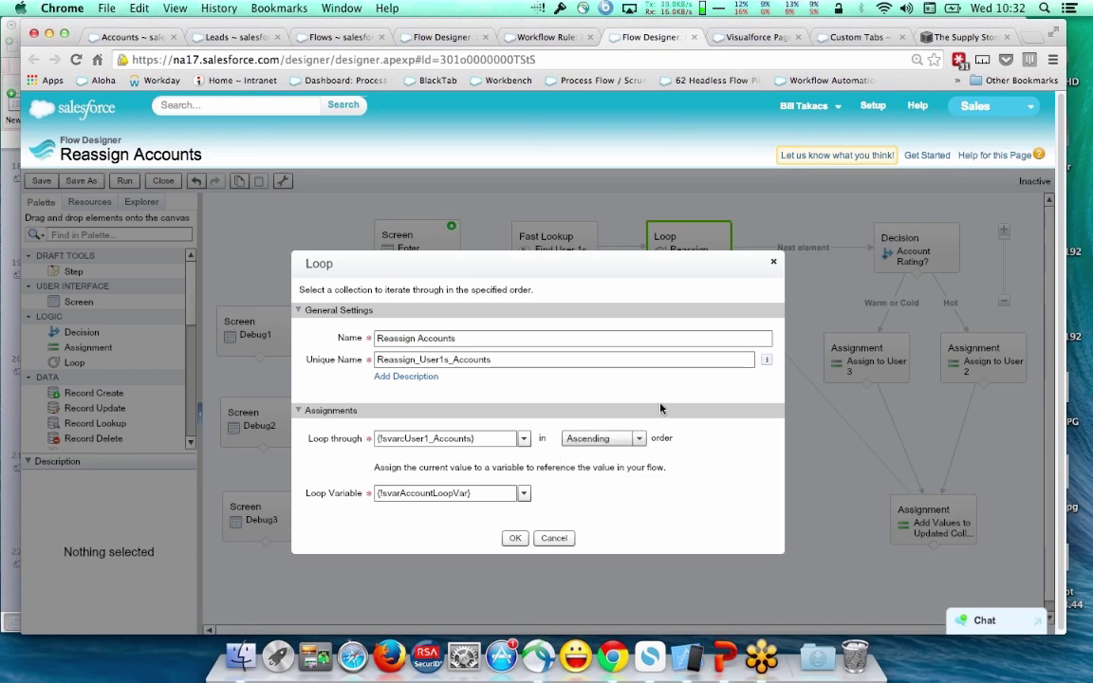
{"action": "left_click", "coordinate": [552, 538]}
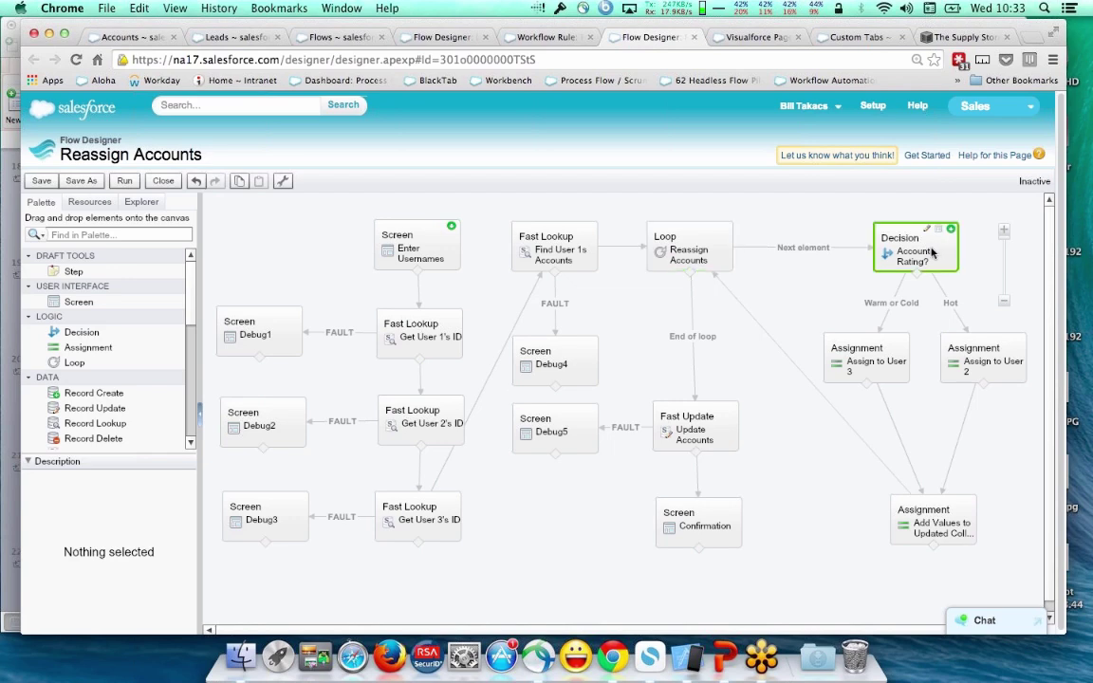
{"action": "double_click", "coordinate": [930, 251]}
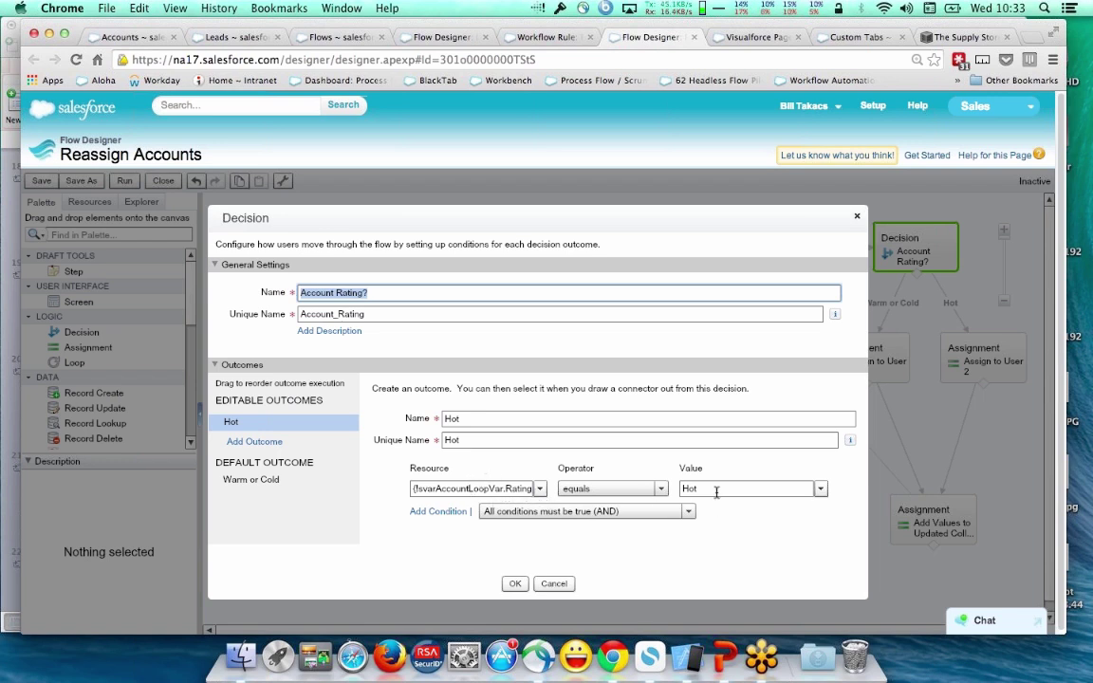
{"action": "left_click", "coordinate": [245, 484]}
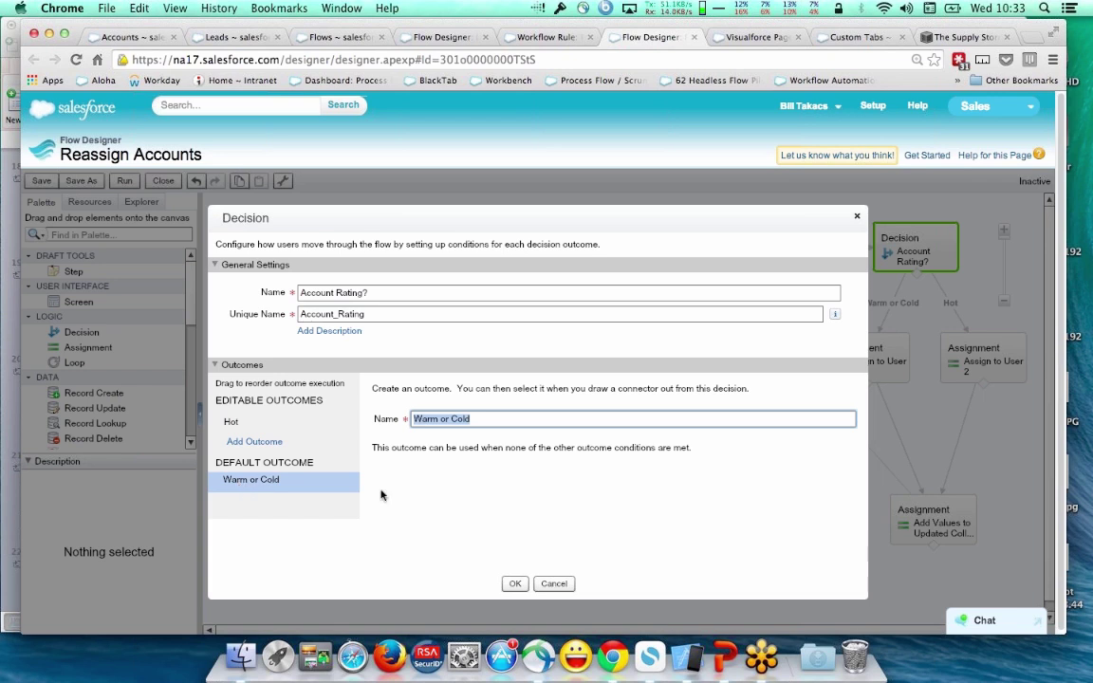
{"action": "left_click", "coordinate": [560, 583]}
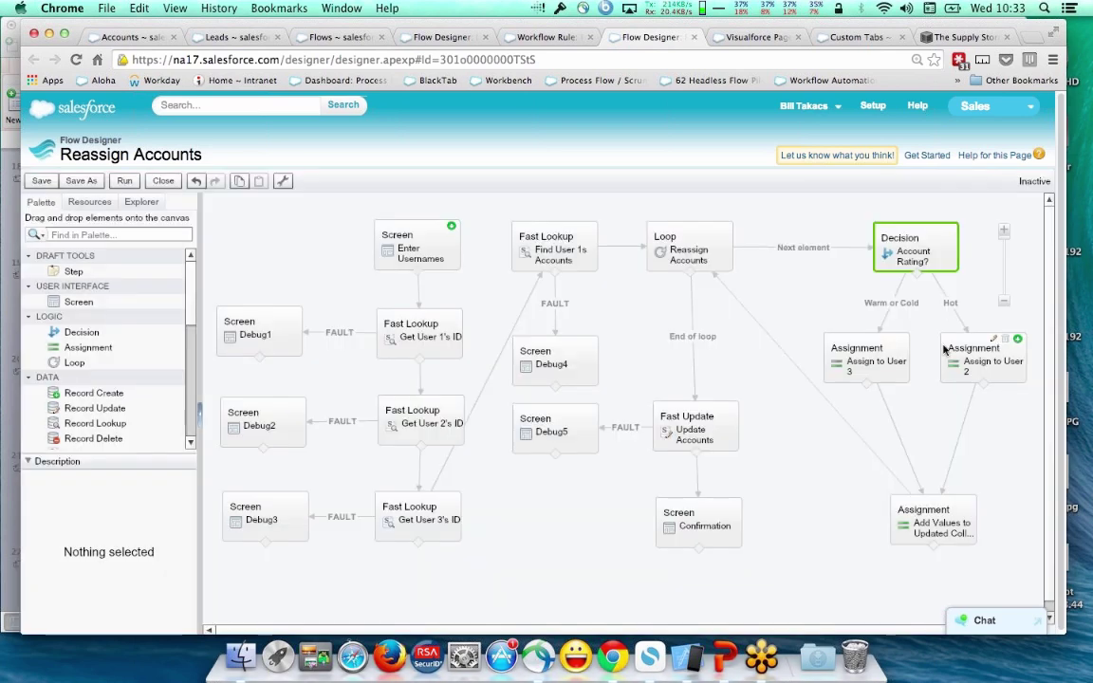
{"action": "left_click", "coordinate": [980, 370]}
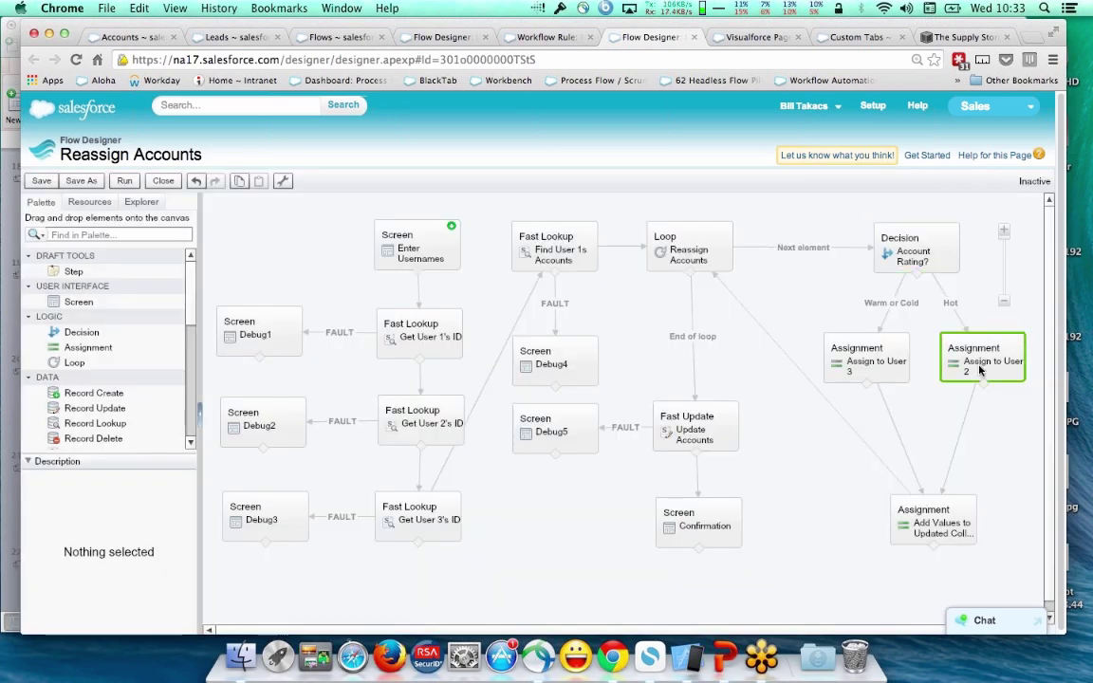
Inspect Assign to User 2, which sets {!svarAccountLoopVar.OwnerId} to {!svarUser2.Id}, and close it unchanged
{"action": "double_click", "coordinate": [980, 370]}
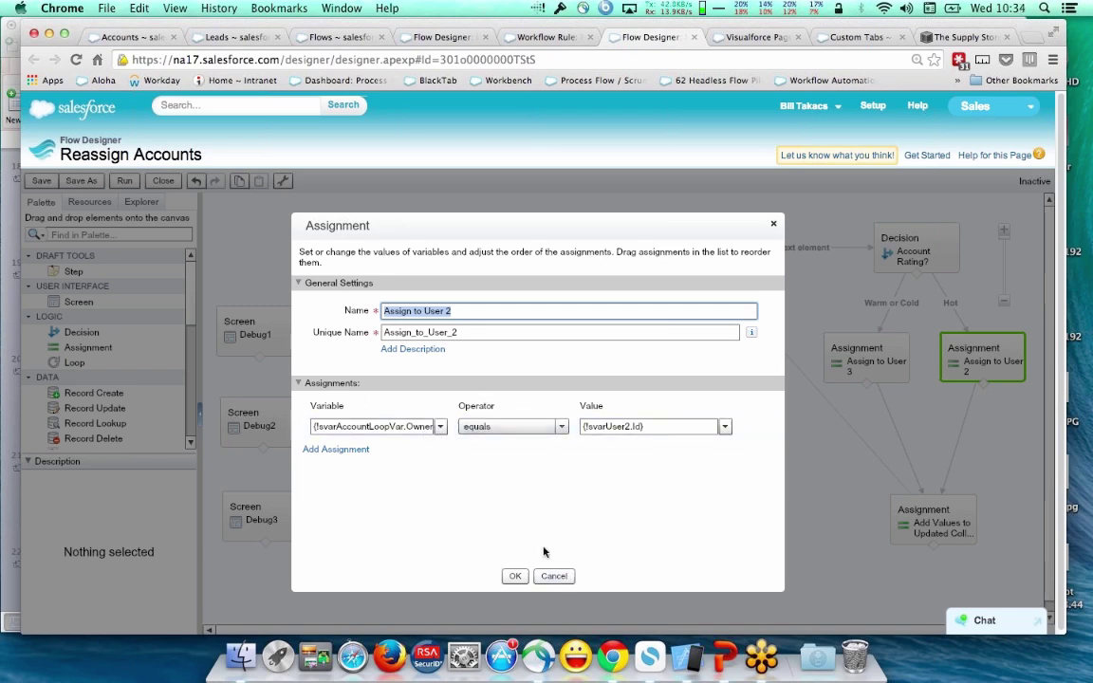
{"action": "left_click", "coordinate": [570, 577]}
{"action": "left_click", "coordinate": [929, 529]}
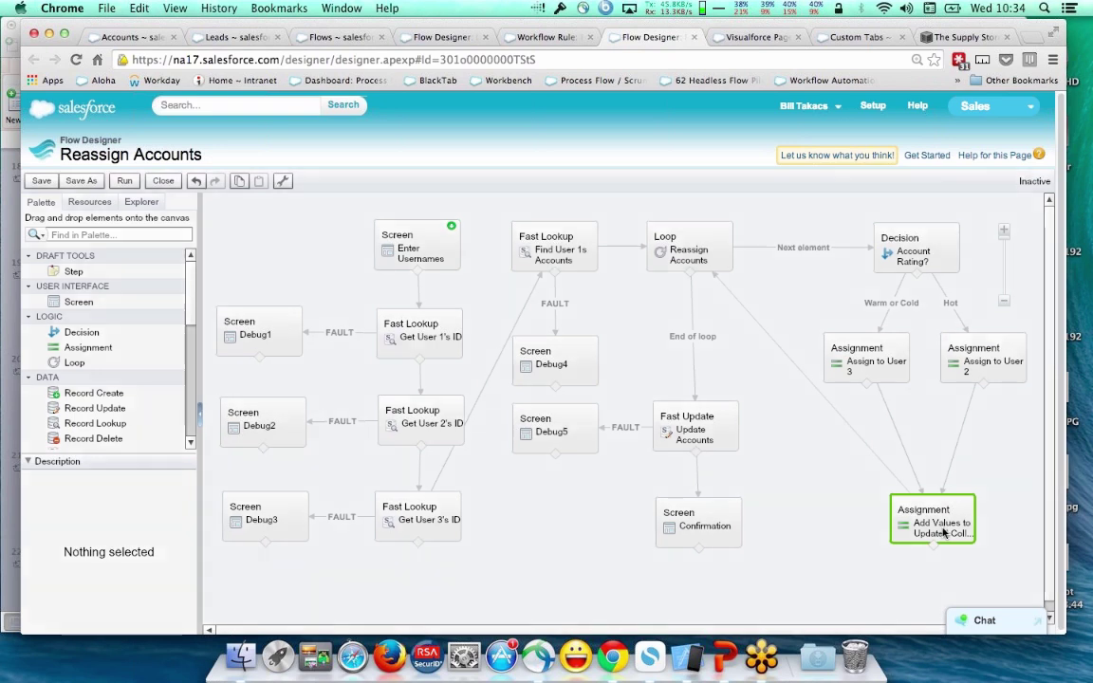
Open the Add Values to Updated Collections assignment dialog
{"action": "double_click", "coordinate": [944, 533]}
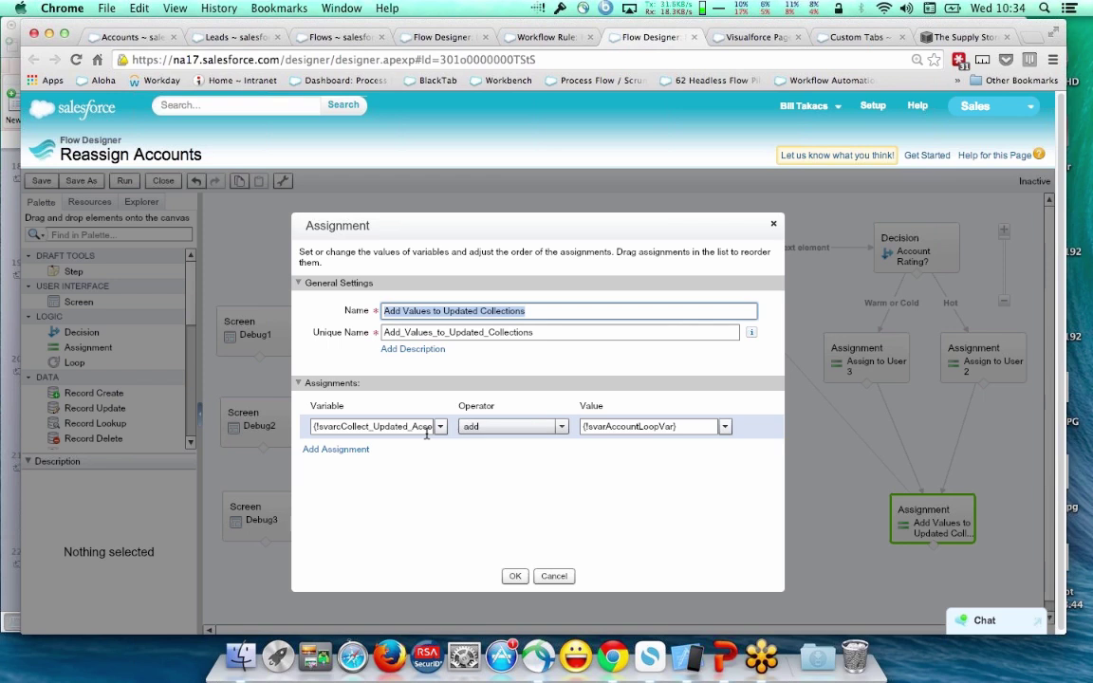
Close the collections assignment and review the Assign to User 3 settings without changes
{"action": "left_click", "coordinate": [554, 575]}
{"action": "double_click", "coordinate": [865, 379]}
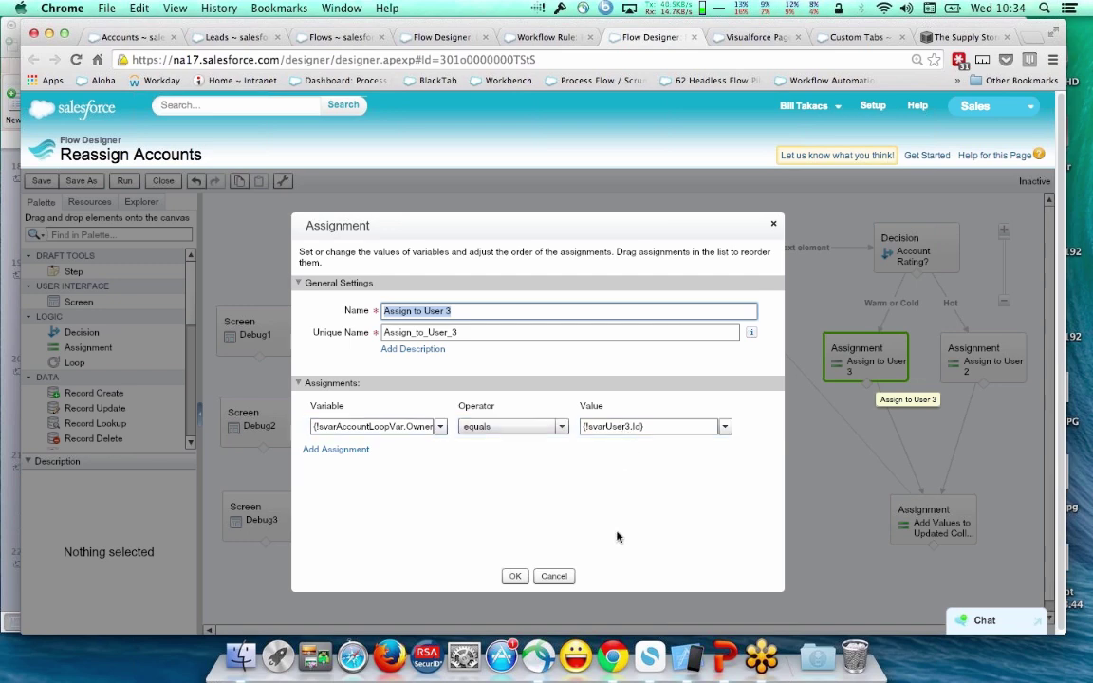
{"action": "left_click", "coordinate": [554, 575]}
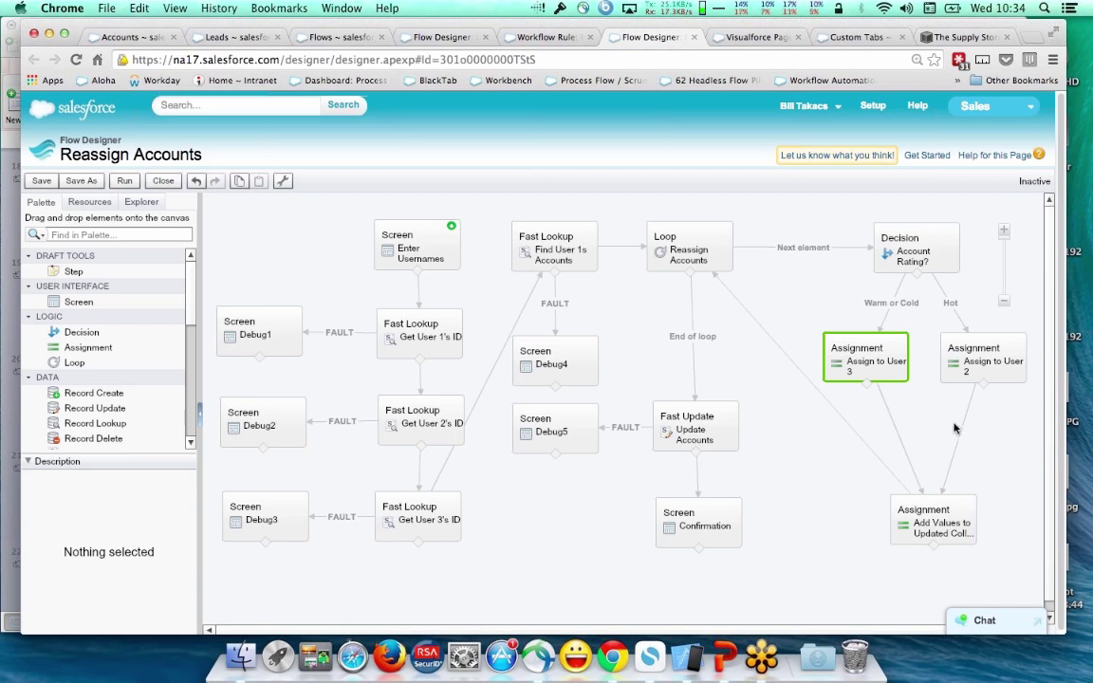
Open the Update Accounts Fast Update settings, which update records from {!svarcCollect_Updated_Accounts}
{"action": "mouse_move", "coordinate": [691, 432]}
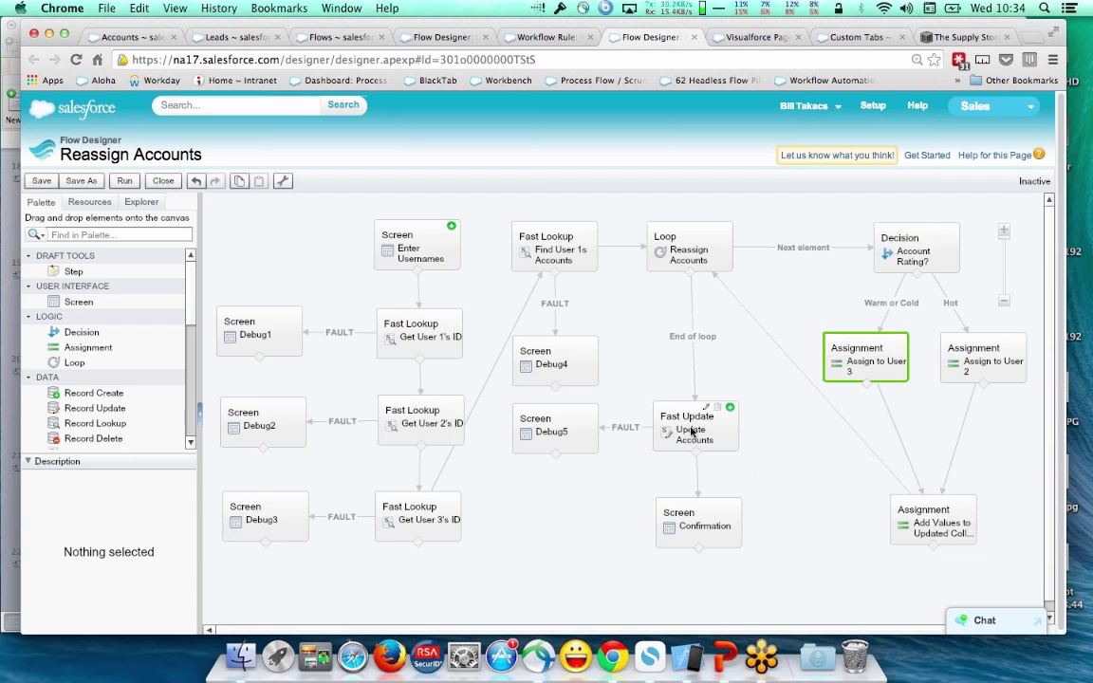
{"action": "left_click", "coordinate": [691, 432]}
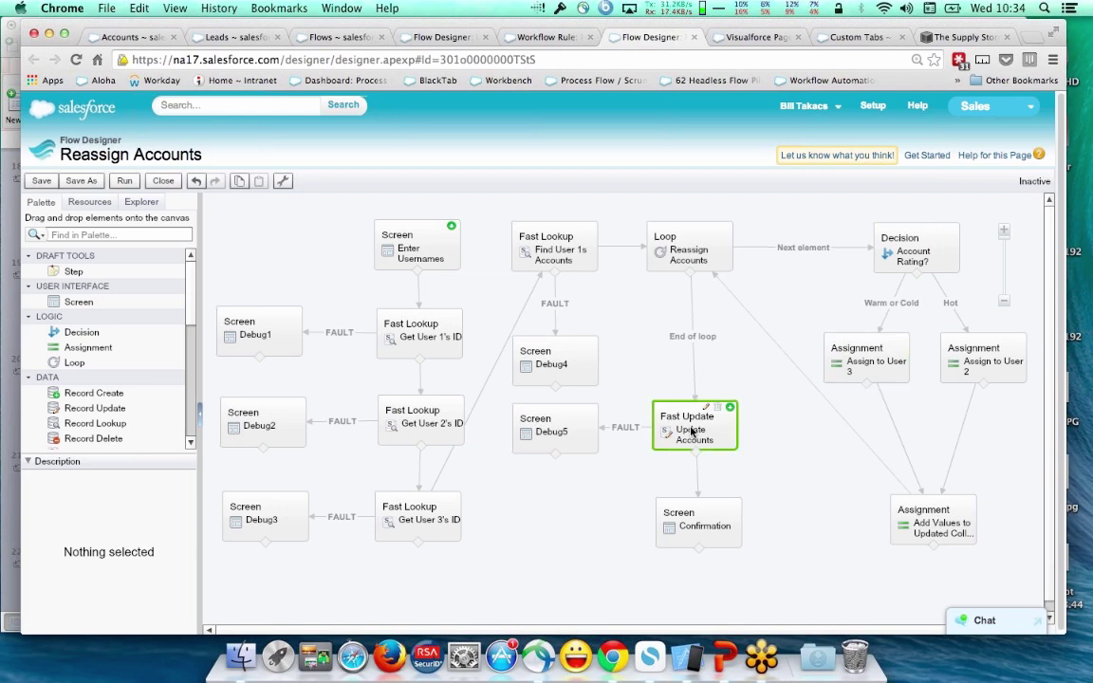
{"action": "double_click", "coordinate": [691, 431]}
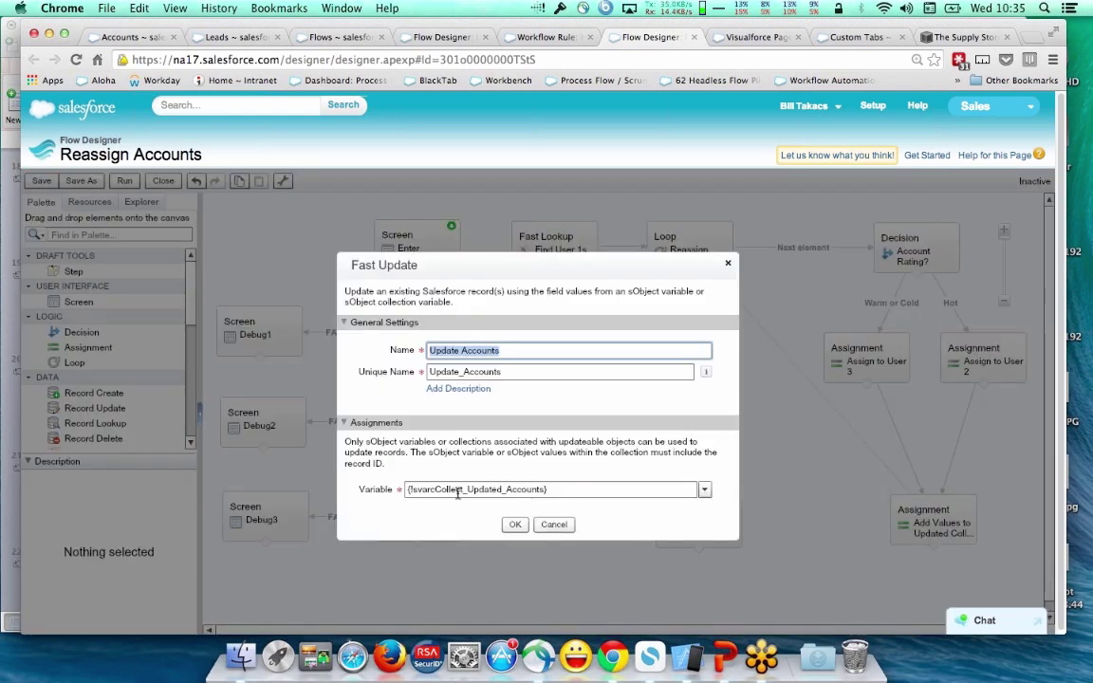
Close the Update Accounts settings unchanged and start a test run of the flow
{"action": "left_click", "coordinate": [564, 526]}
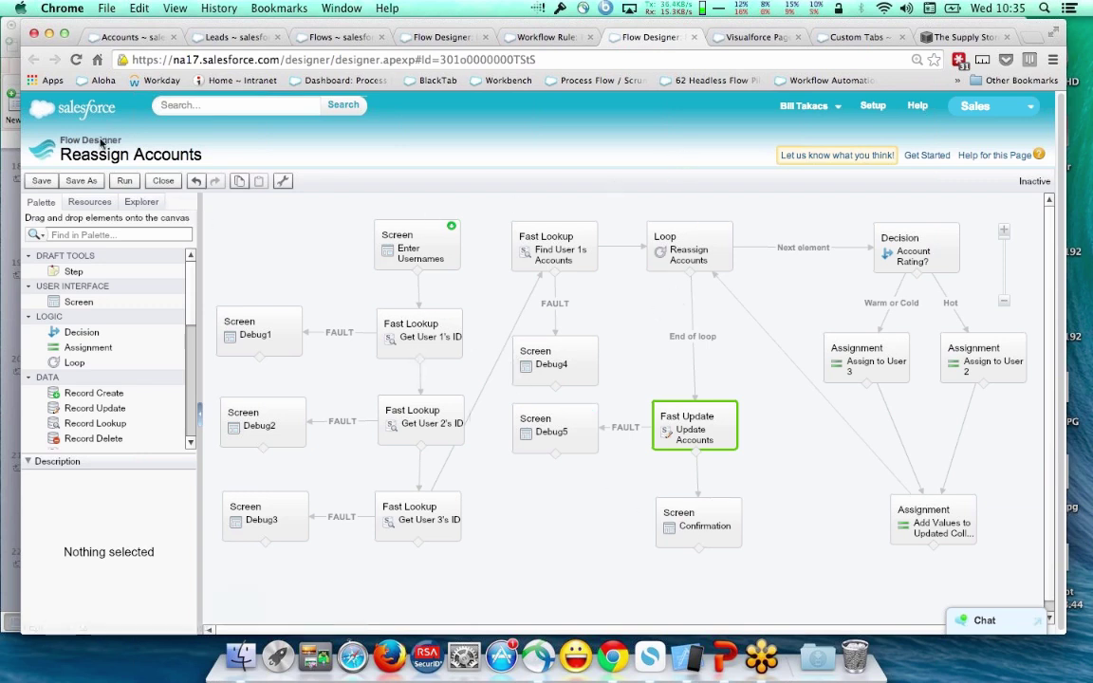
{"action": "left_click", "coordinate": [122, 180]}
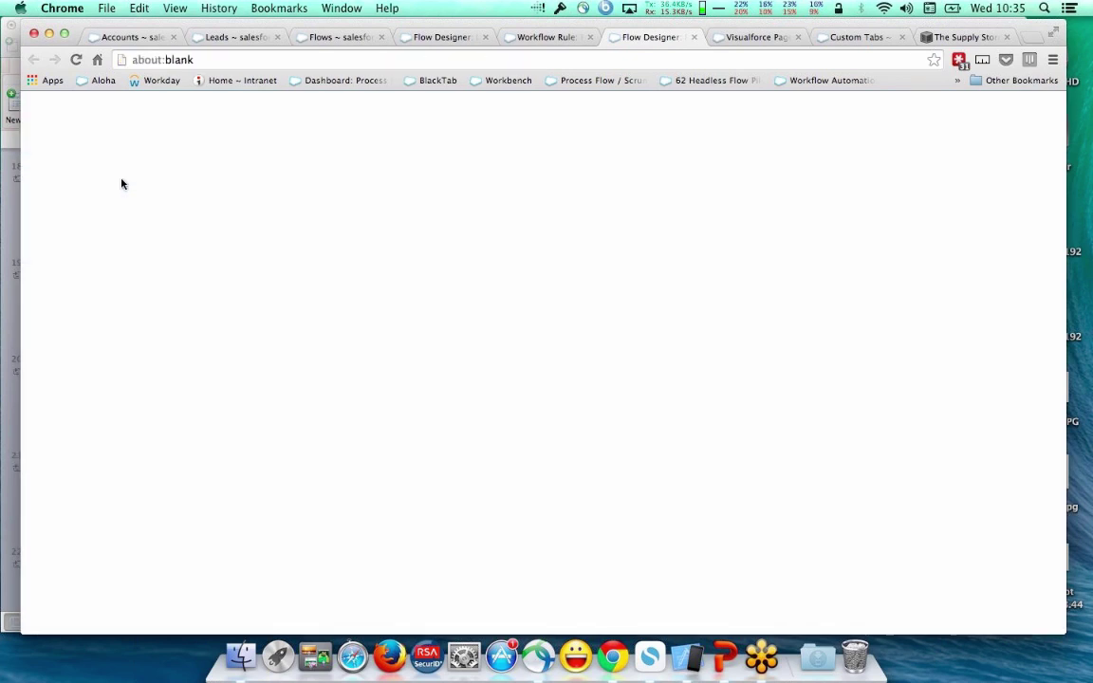
Check the current account owners in the Accounts list before filling in the flow
{"action": "left_click", "coordinate": [299, 209]}
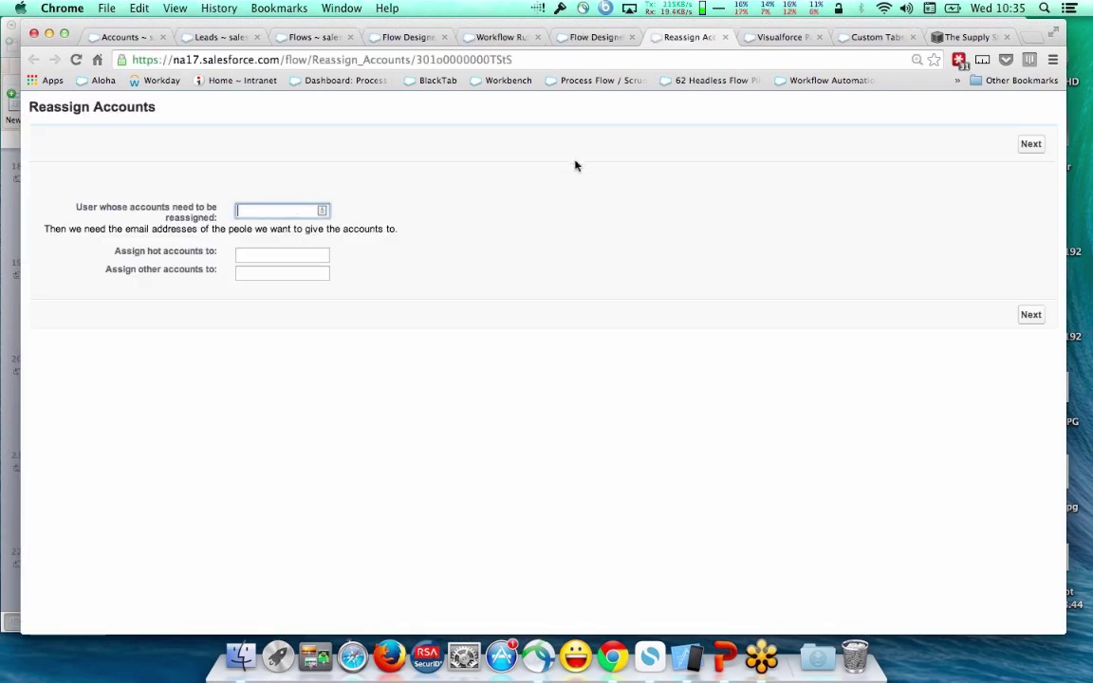
{"action": "left_click", "coordinate": [124, 36]}
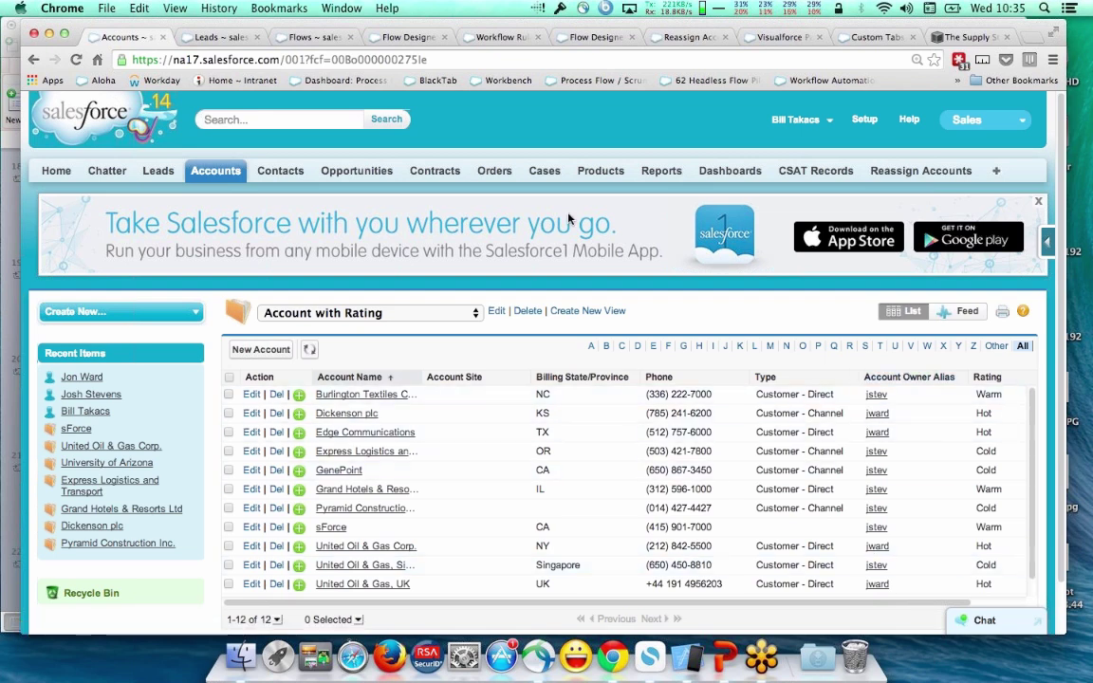
{"action": "left_click", "coordinate": [688, 37]}
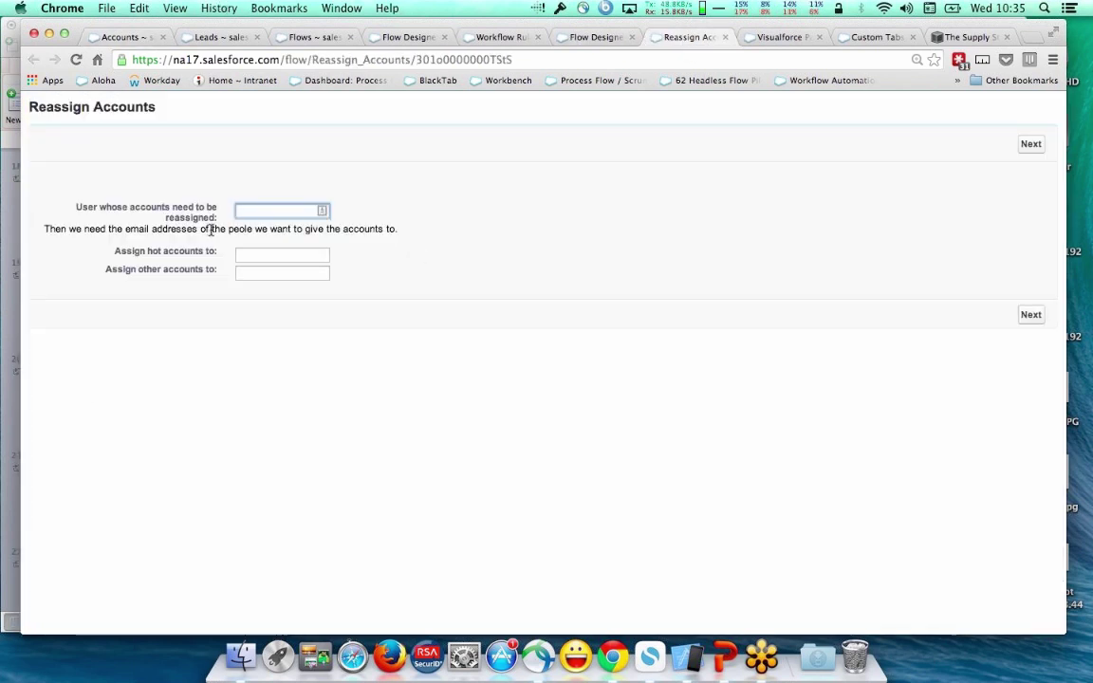
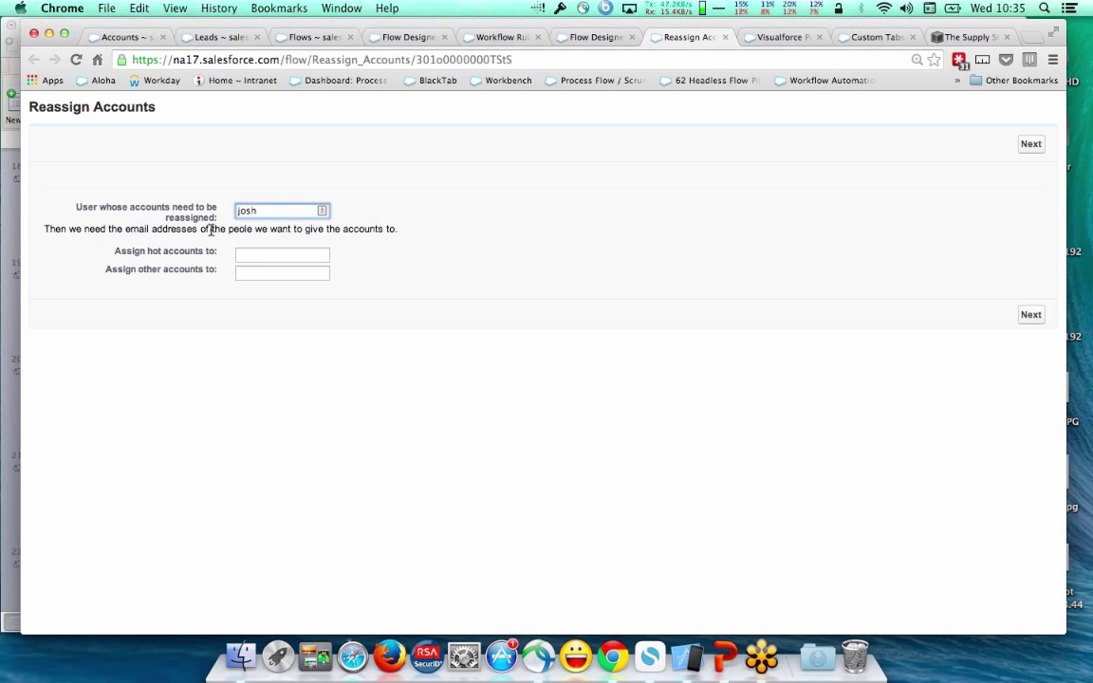
Enter the departing user's e-mail and one recipient's e-mail for hot and other accounts, then finish
{"action": "key", "text": "Tab"}
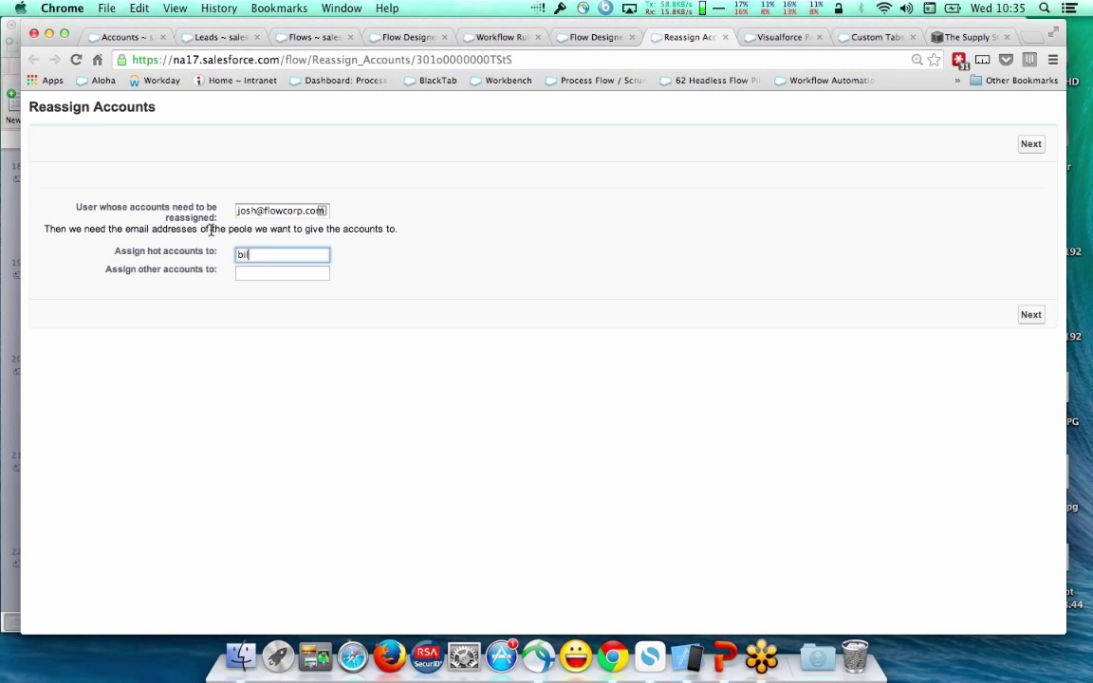
{"action": "key", "text": "Tab"}
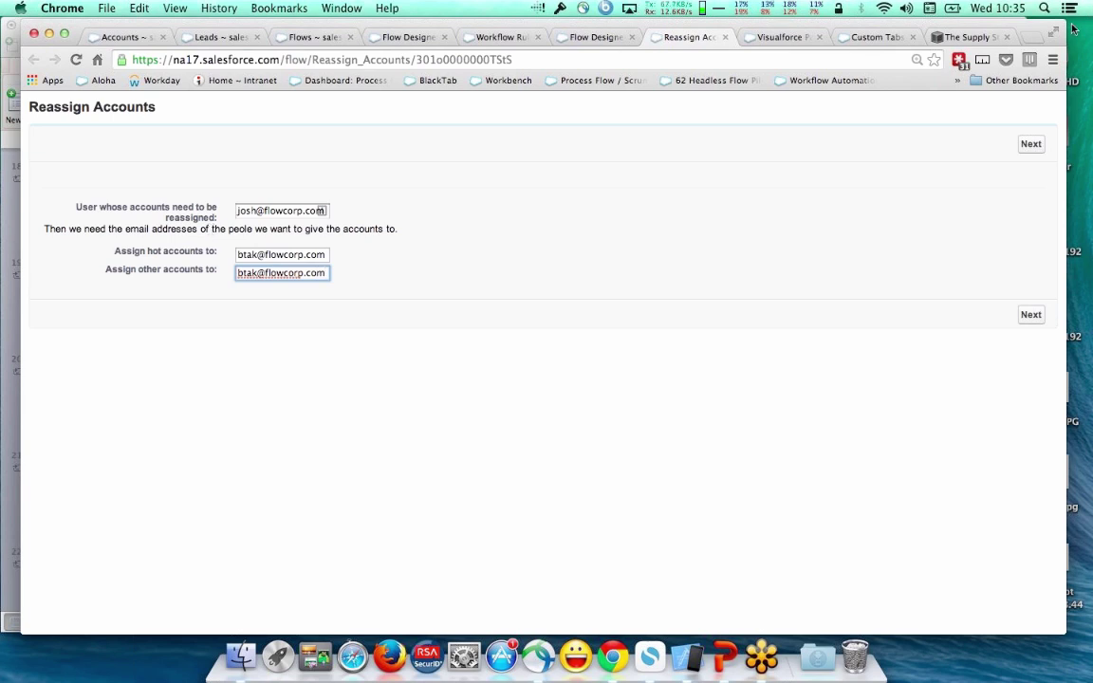
{"action": "left_click", "coordinate": [1031, 315]}
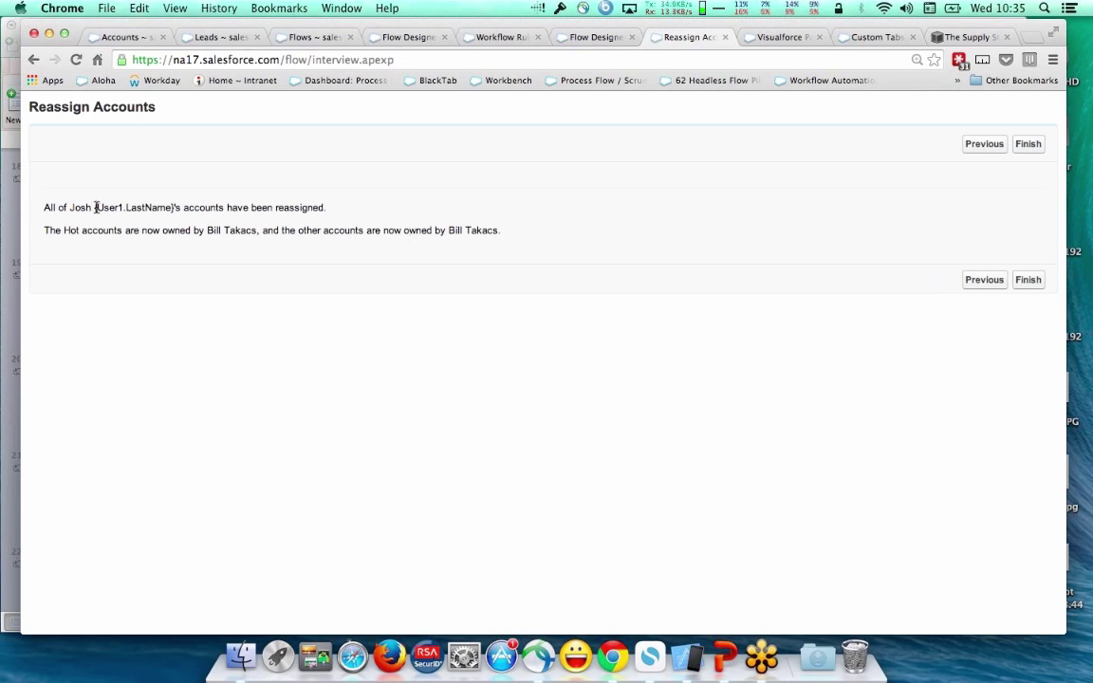
{"action": "left_click", "coordinate": [1031, 281]}
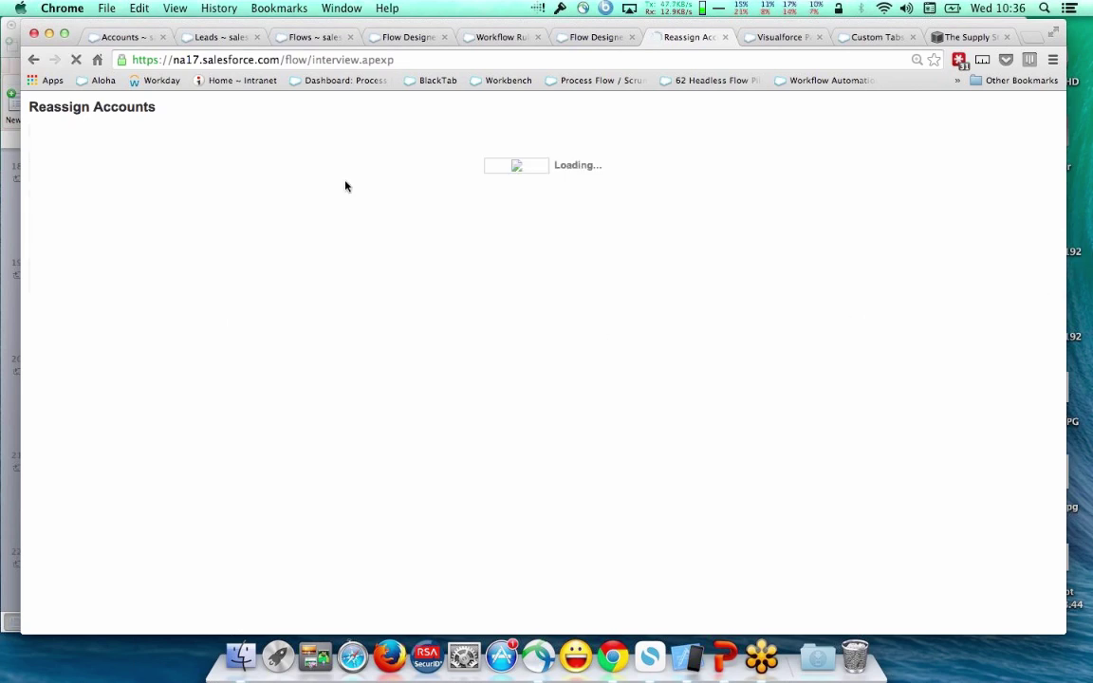
Refresh the Accounts list to confirm the new owners, then return to the Reassign Accounts tab
{"action": "left_click", "coordinate": [119, 38]}
{"action": "left_click", "coordinate": [311, 350]}
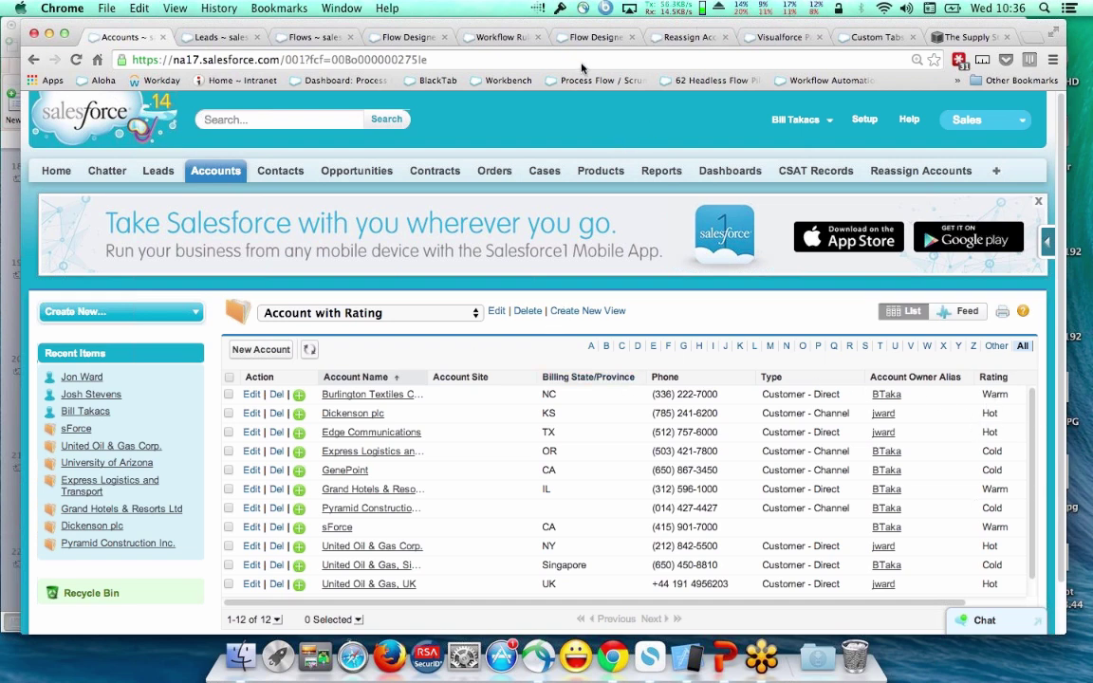
{"action": "left_click", "coordinate": [683, 41]}
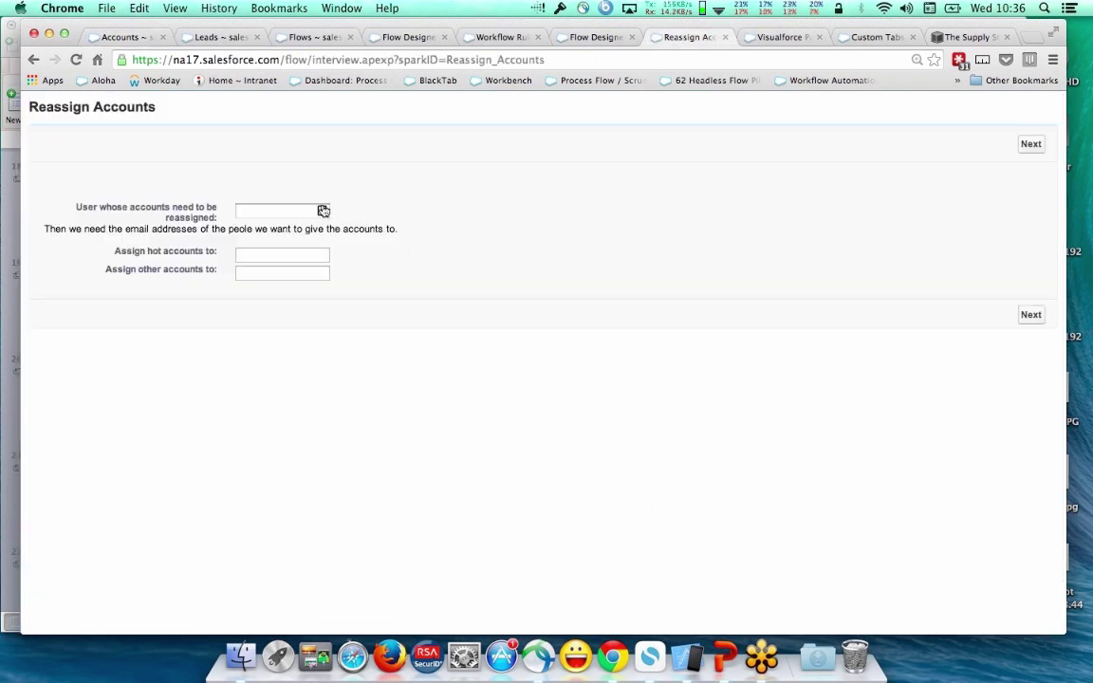
Enter the user's e-mail plus a new recipient address for hot and other accounts, and submit
{"action": "left_click", "coordinate": [288, 209]}
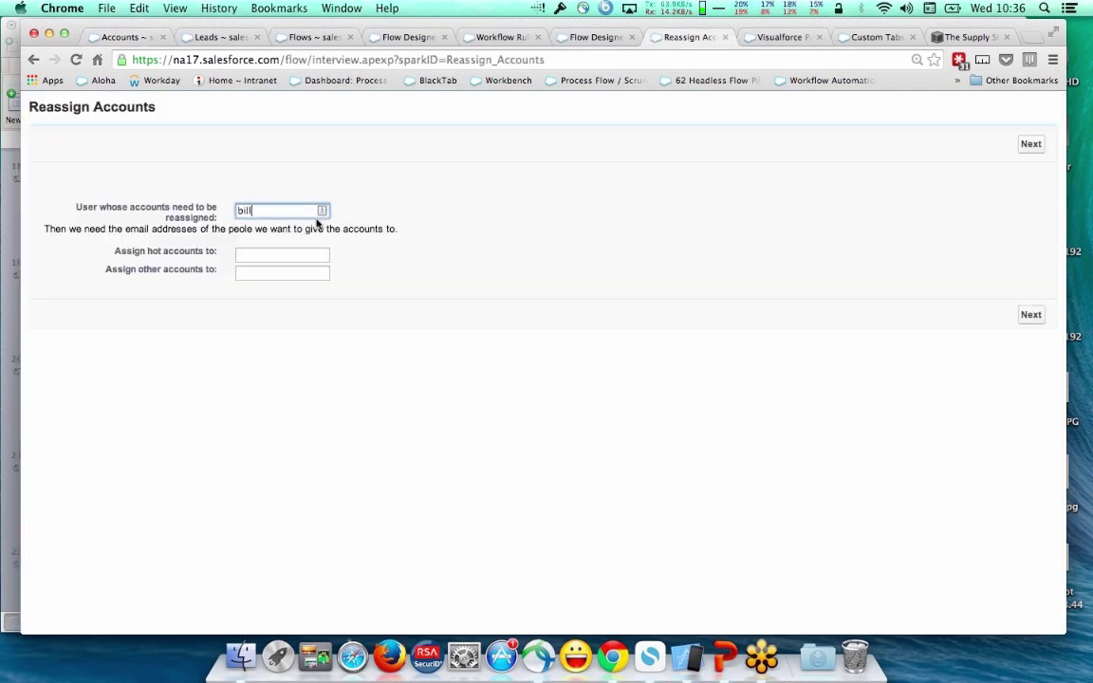
{"action": "key", "text": "Tab"}
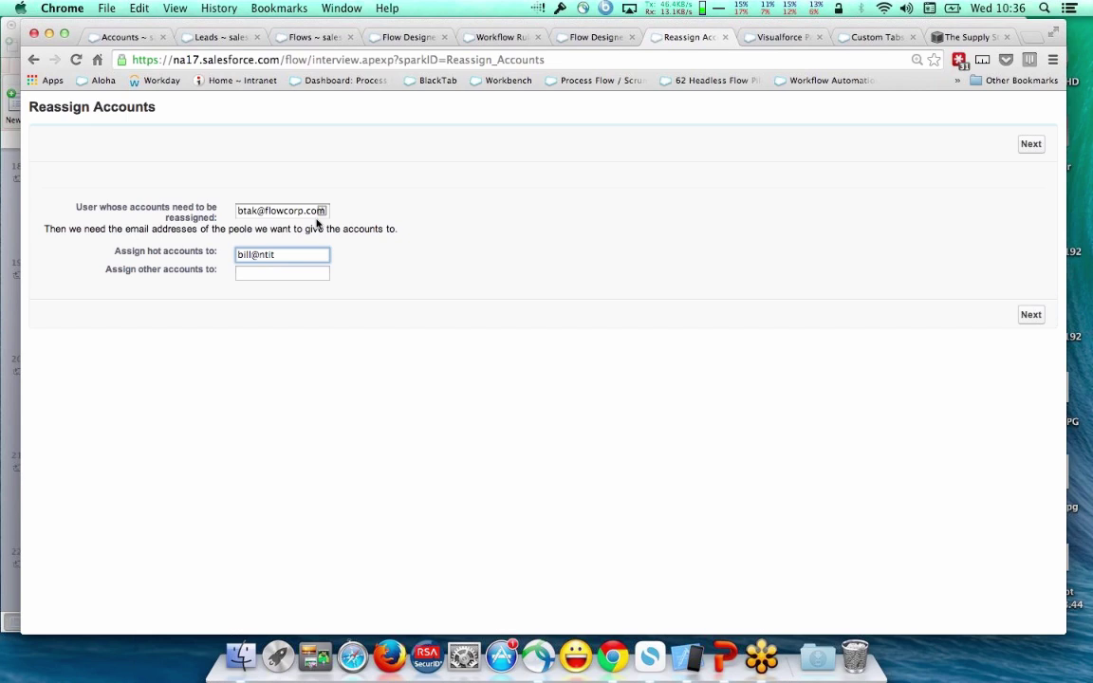
{"action": "key", "text": "Tab"}
{"action": "key", "text": "shift+Tab"}
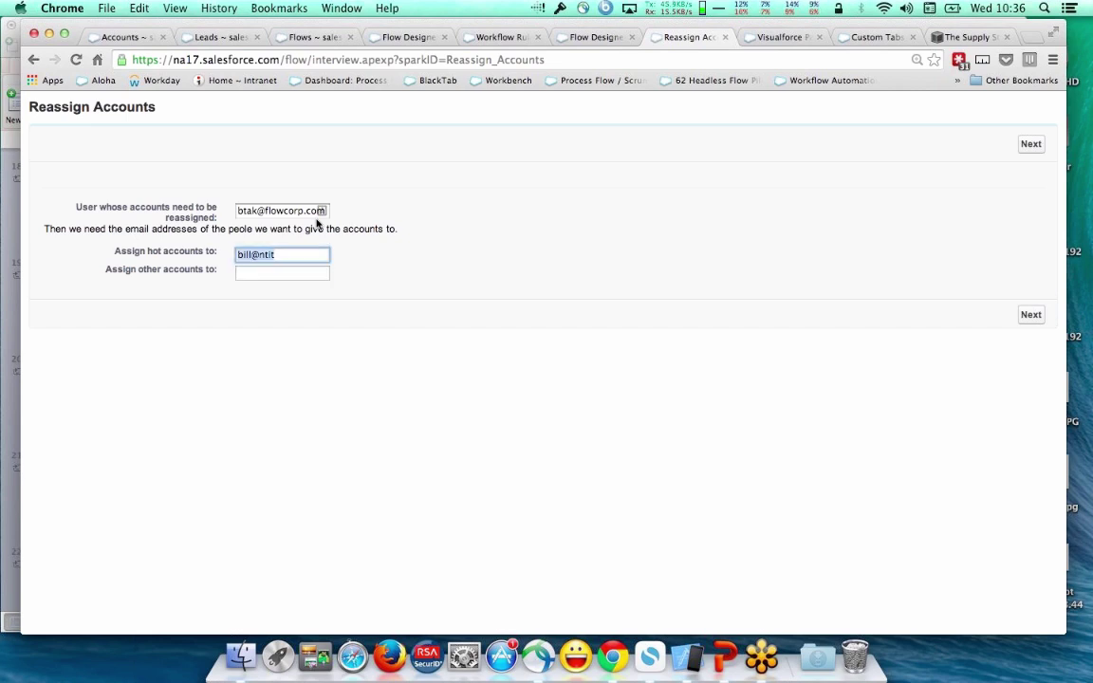
{"action": "key", "text": "Tab"}
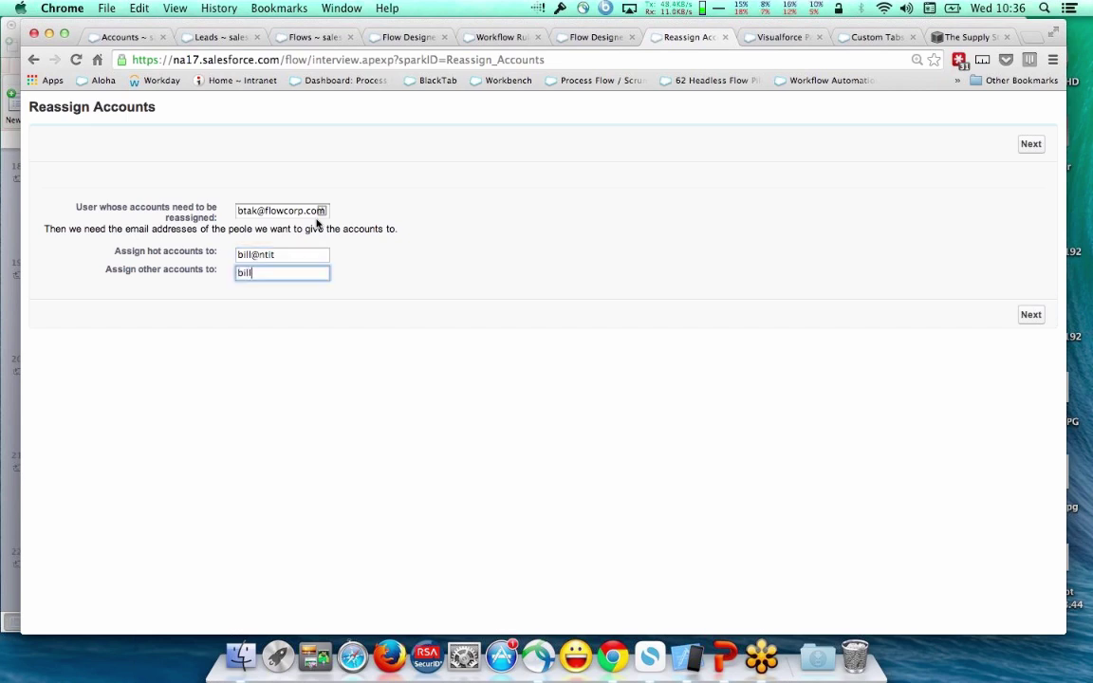
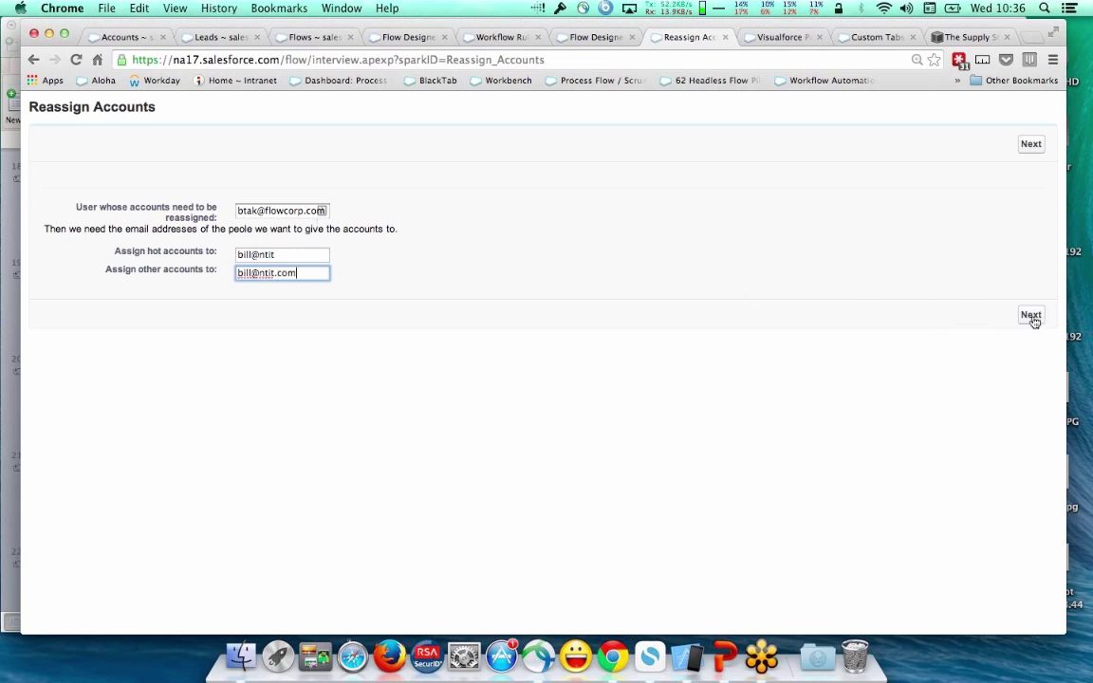
{"action": "left_click", "coordinate": [1031, 315]}
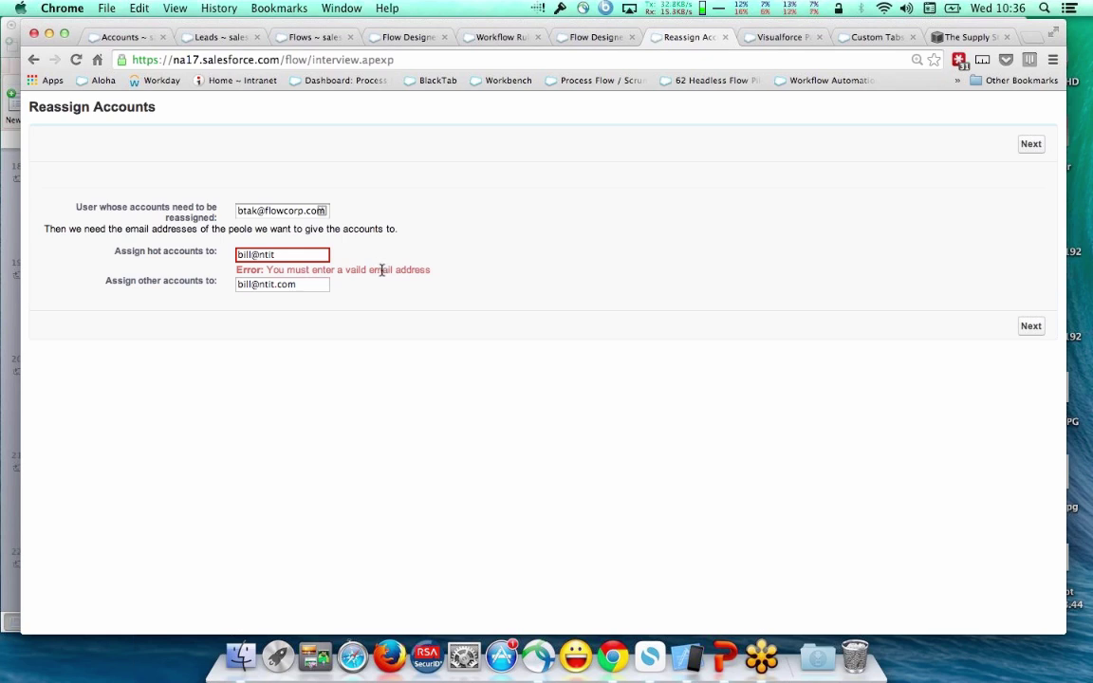
Correct the invalid hot-accounts address and resubmit, reaching the owner-cannot-be-blank upsert fault
{"action": "left_click", "coordinate": [323, 255]}
{"action": "type", "text": "@ntit.com"}
{"action": "left_click", "coordinate": [1033, 327]}
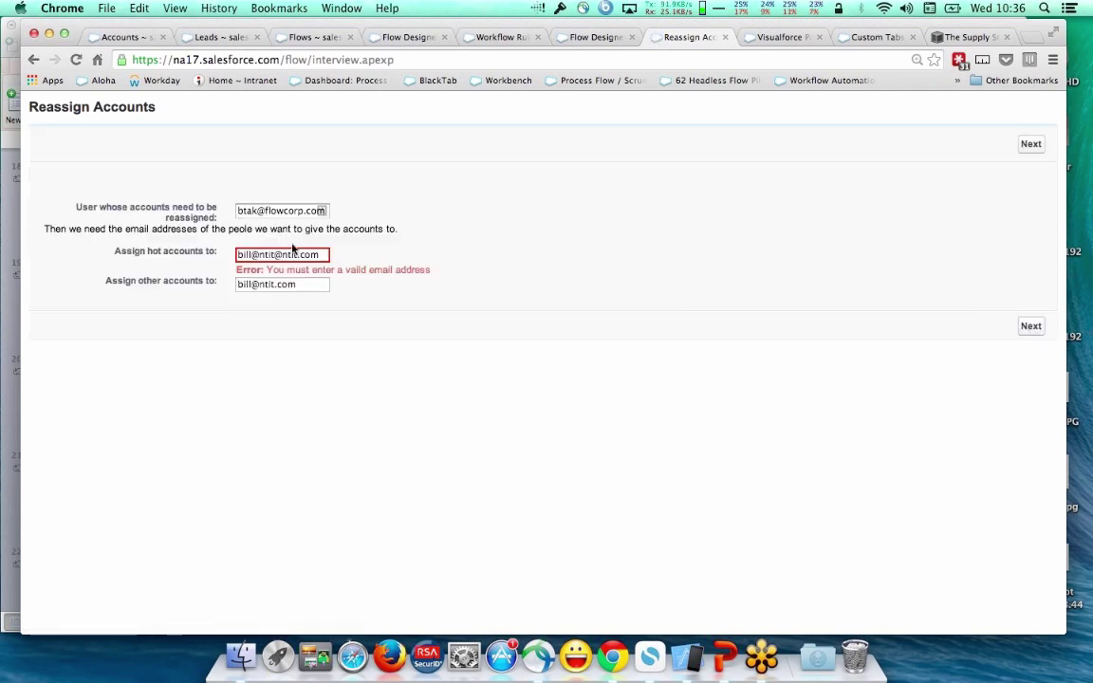
{"action": "double_click", "coordinate": [275, 254]}
{"action": "key", "text": "BackSpace"}
{"action": "type", "text": "n"}
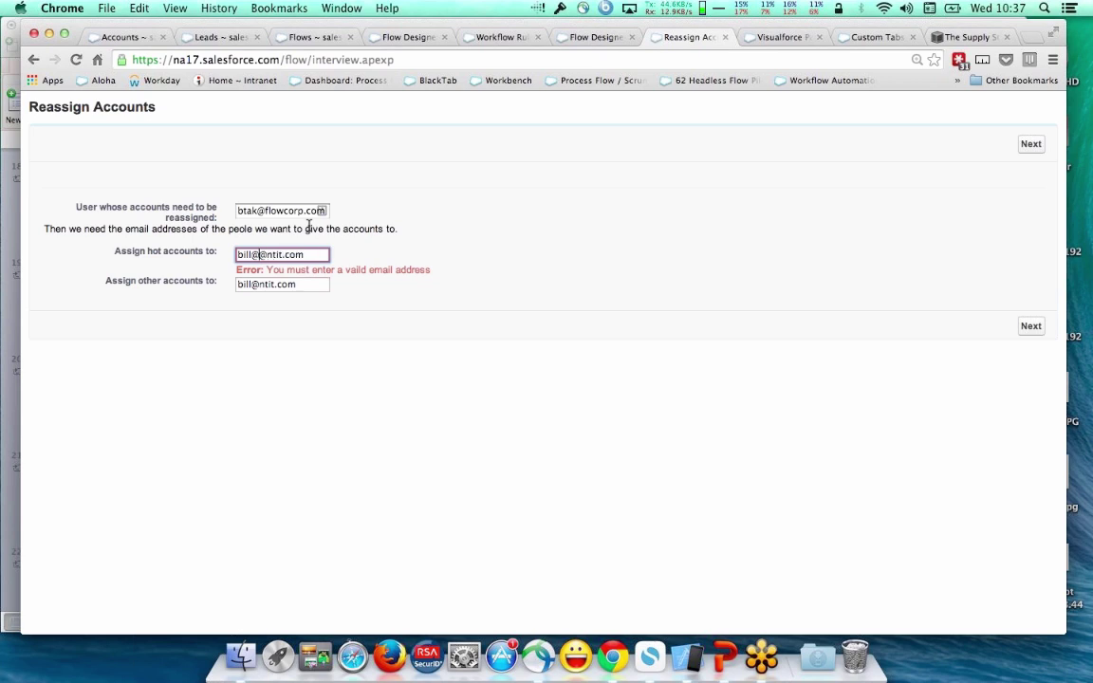
{"action": "left_click", "coordinate": [1033, 327]}
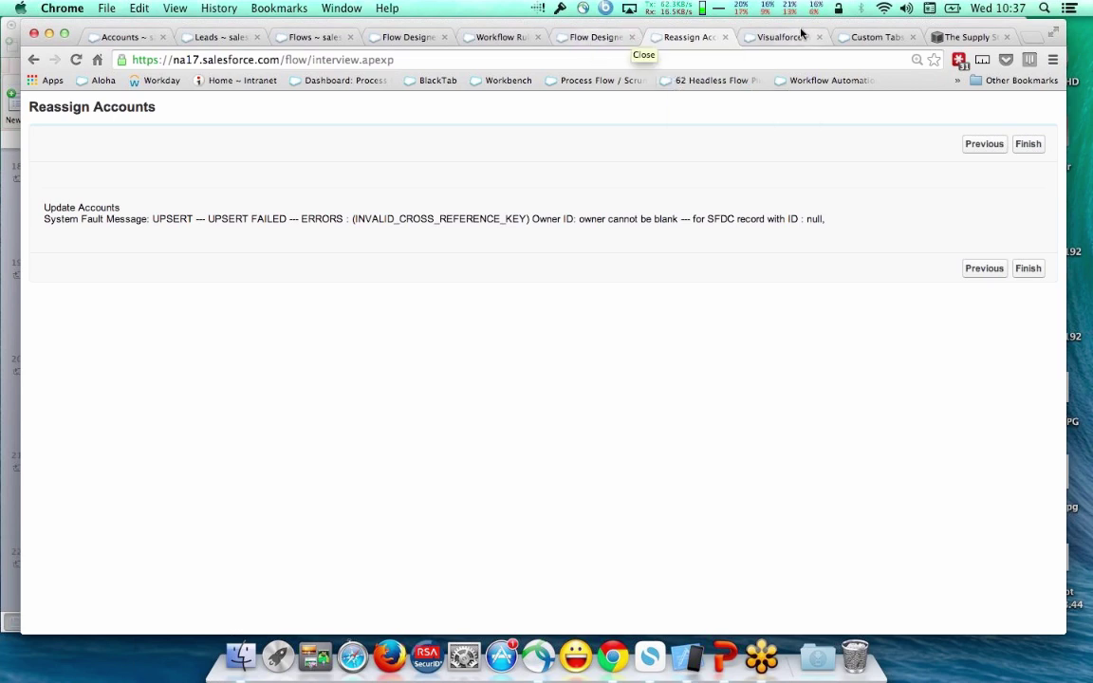
Compare the flow design with the Update Accounts fault message and select the fault text
{"action": "left_click", "coordinate": [593, 36]}
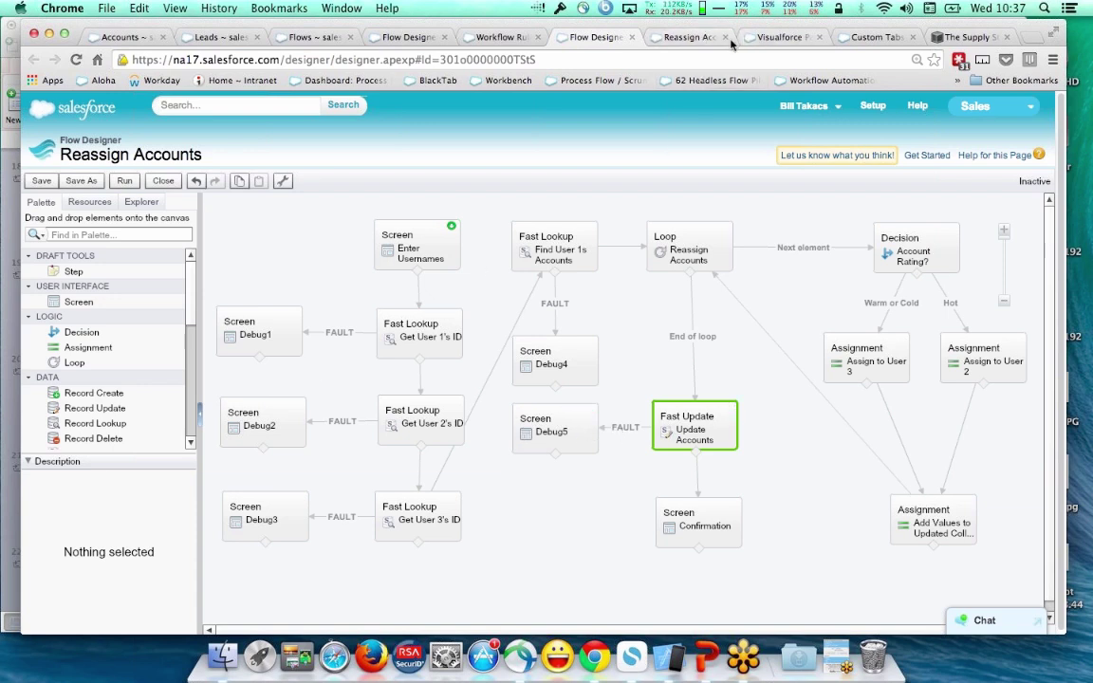
{"action": "left_click", "coordinate": [688, 36]}
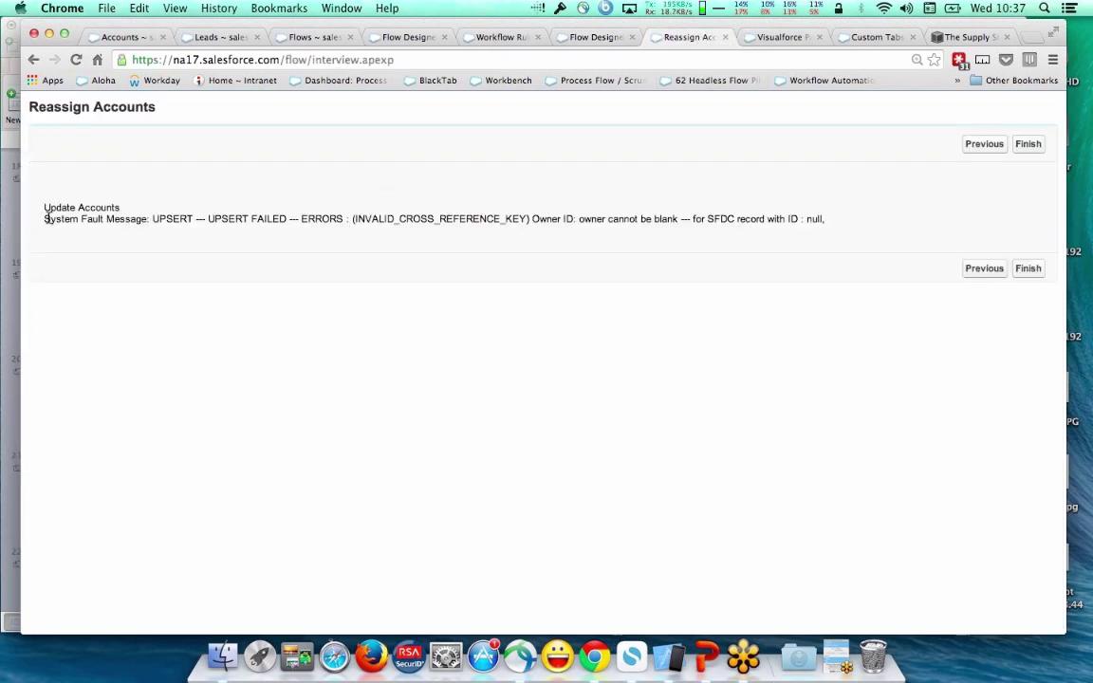
{"action": "left_click_drag", "start_coordinate": [43, 207], "coordinate": [131, 206]}
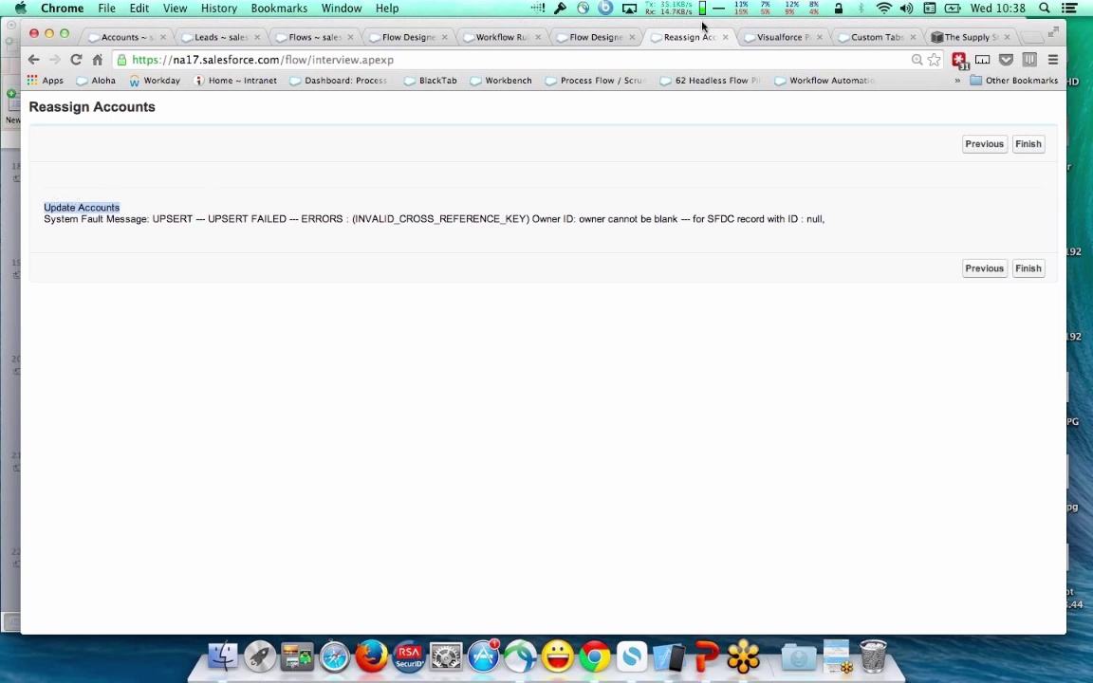
Inspect the Debug5 fault screen in the designer, then finish the failed run to restart the flow
{"action": "left_click", "coordinate": [598, 37]}
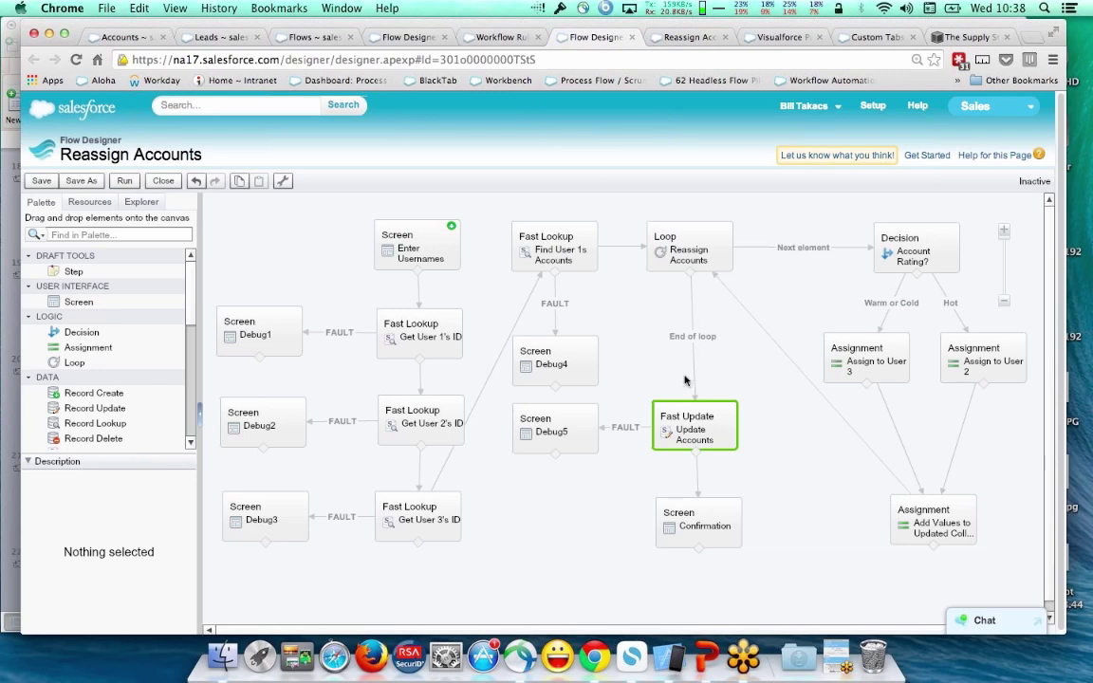
{"action": "left_click", "coordinate": [566, 424]}
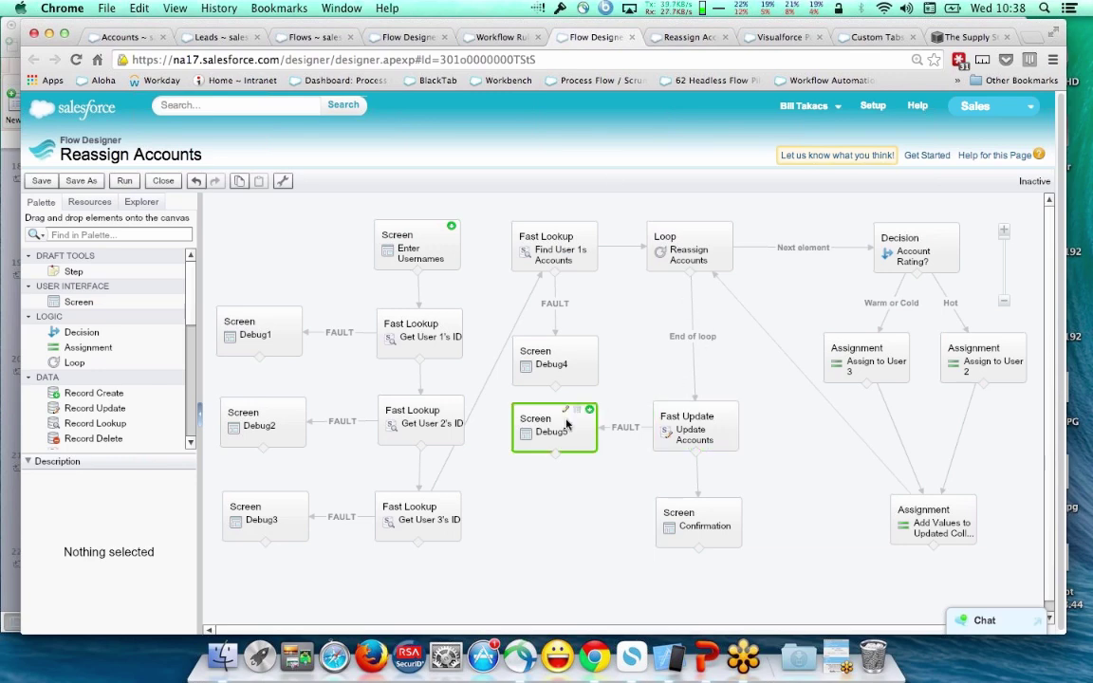
{"action": "double_click", "coordinate": [566, 424]}
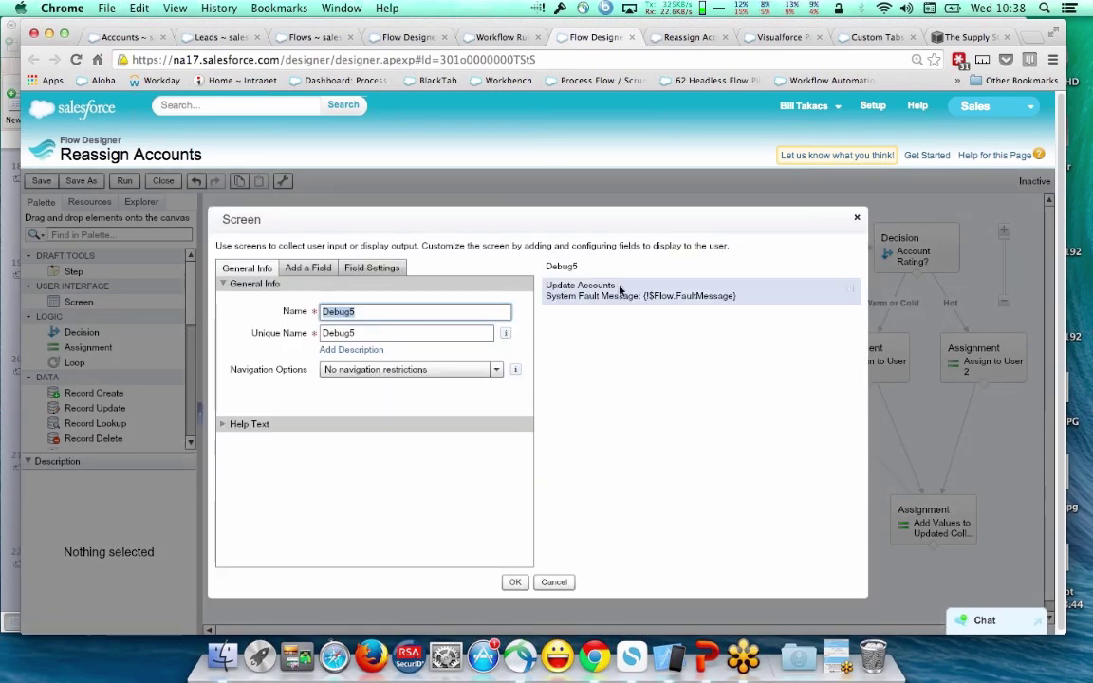
{"action": "left_click", "coordinate": [859, 218]}
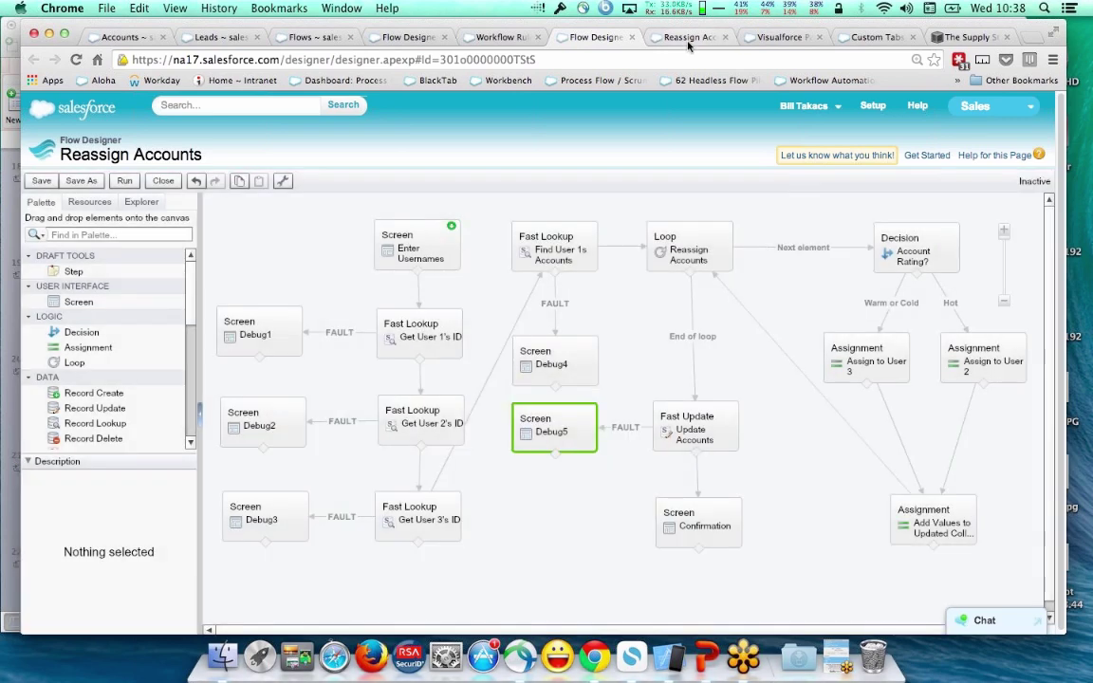
{"action": "left_click", "coordinate": [688, 36]}
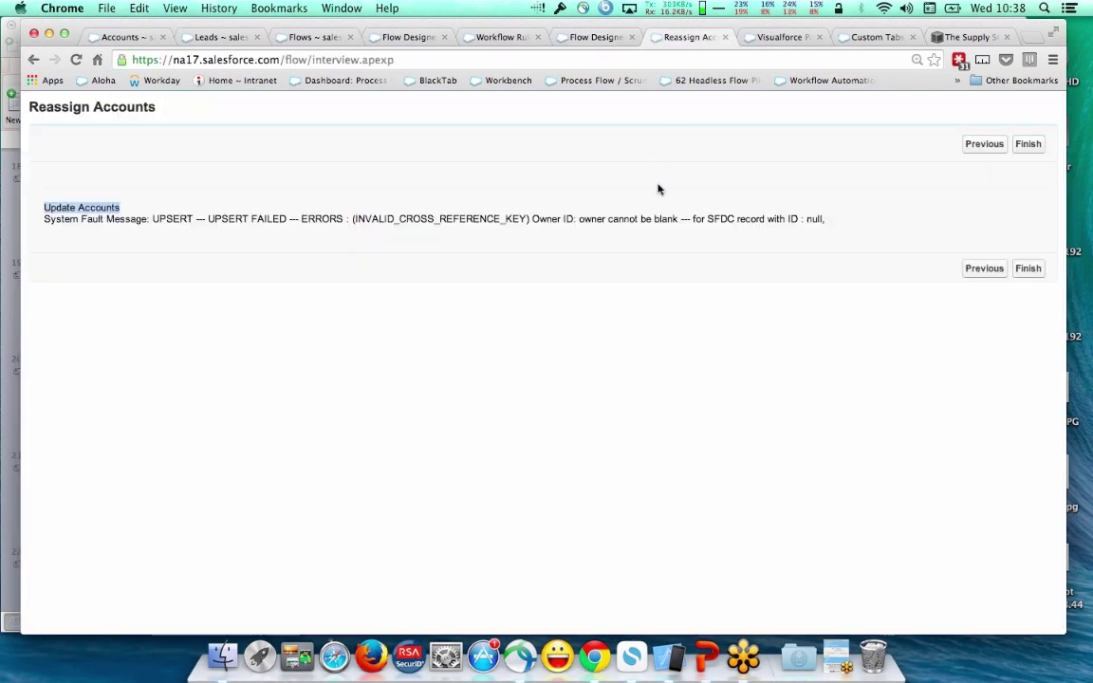
{"action": "left_click", "coordinate": [1030, 143]}
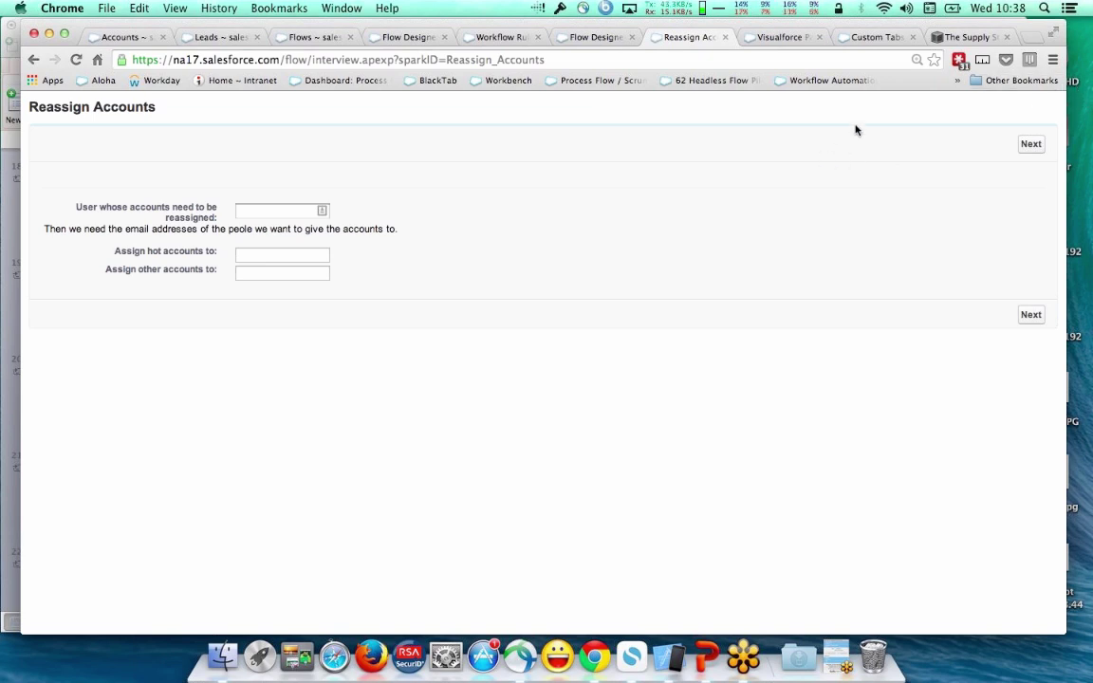
Edit Basic_Flow_Page from the Visualforce Pages list
{"action": "left_click", "coordinate": [775, 37]}
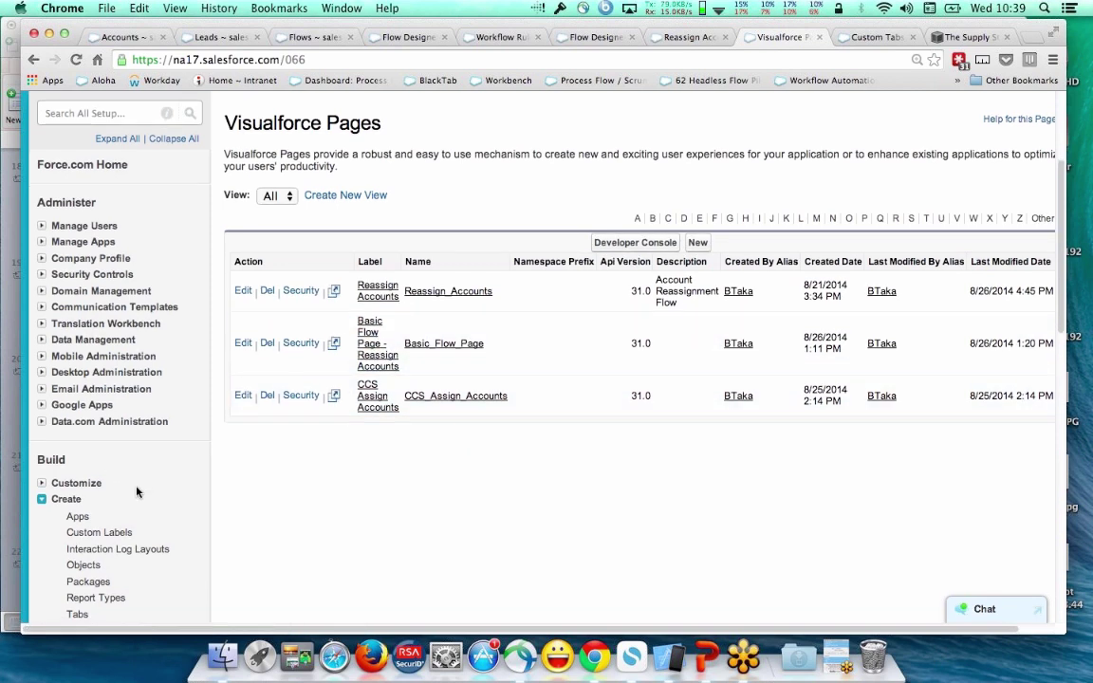
{"action": "scroll", "coordinate": [122, 436], "scroll_direction": "down", "scroll_amount": 5}
{"action": "scroll", "coordinate": [84, 449], "scroll_direction": "down", "scroll_amount": 7}
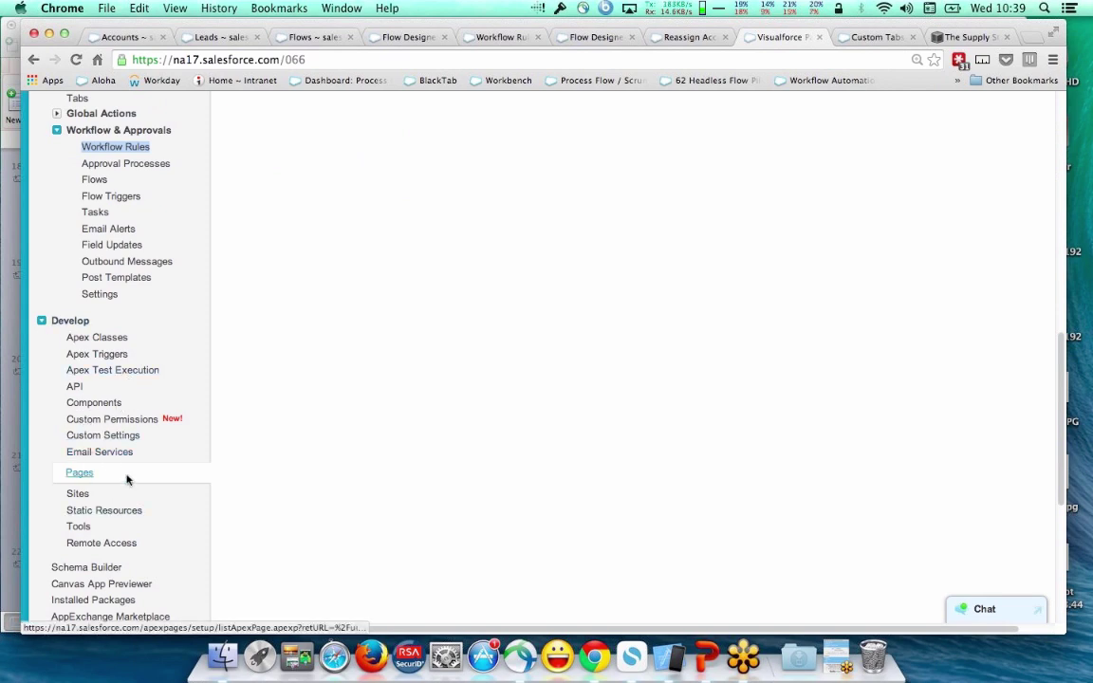
{"action": "scroll", "coordinate": [363, 451], "scroll_direction": "up", "scroll_amount": 10}
{"action": "left_click", "coordinate": [243, 266]}
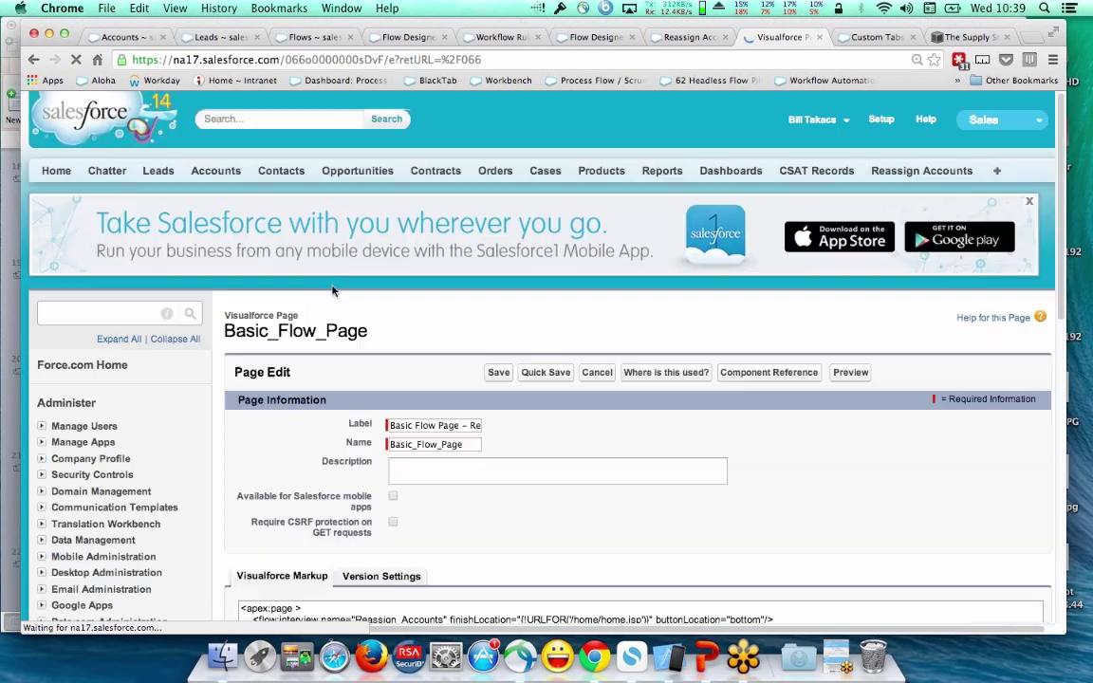
Inspect the flow:interview tag embedding Reassign_Accounts in Basic_Flow_Page's markup, then preview the page
{"action": "scroll", "coordinate": [476, 403], "scroll_direction": "down", "scroll_amount": 3}
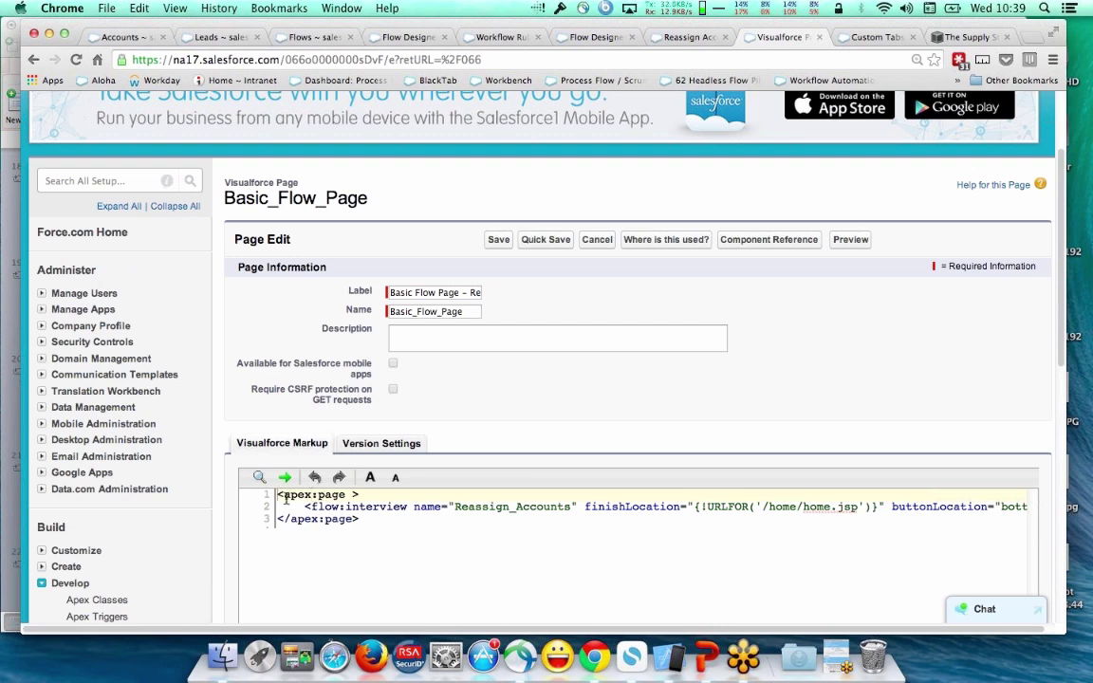
{"action": "left_click", "coordinate": [278, 495]}
{"action": "left_click_drag", "start_coordinate": [295, 507], "coordinate": [558, 506]}
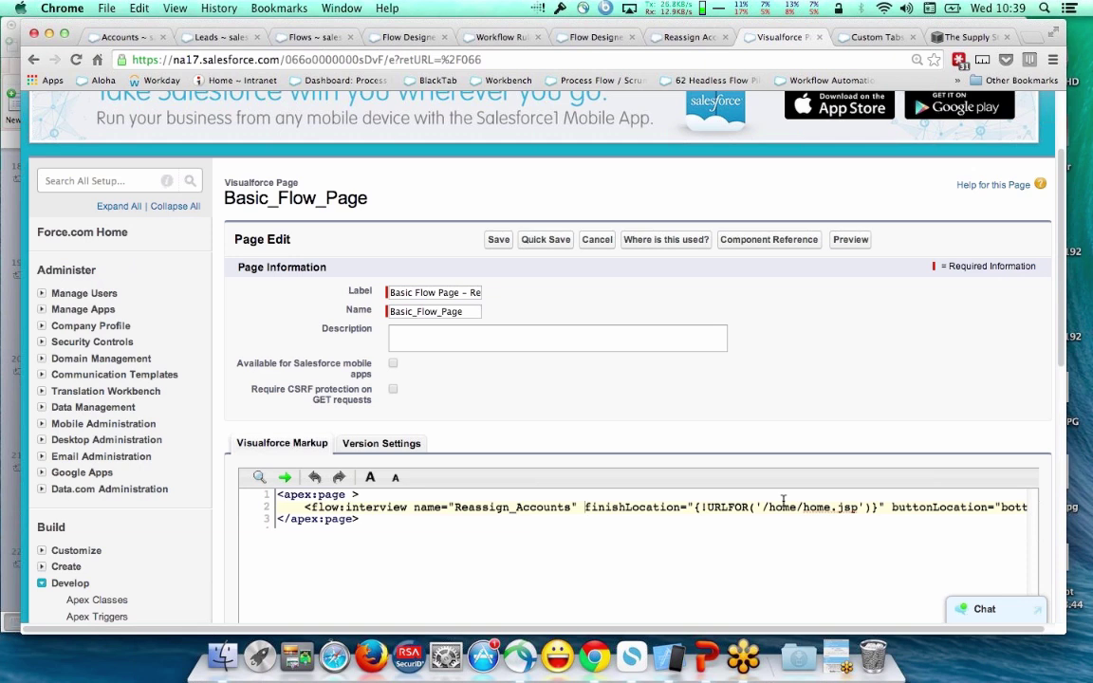
{"action": "scroll", "coordinate": [927, 503], "scroll_direction": "down", "scroll_amount": 1}
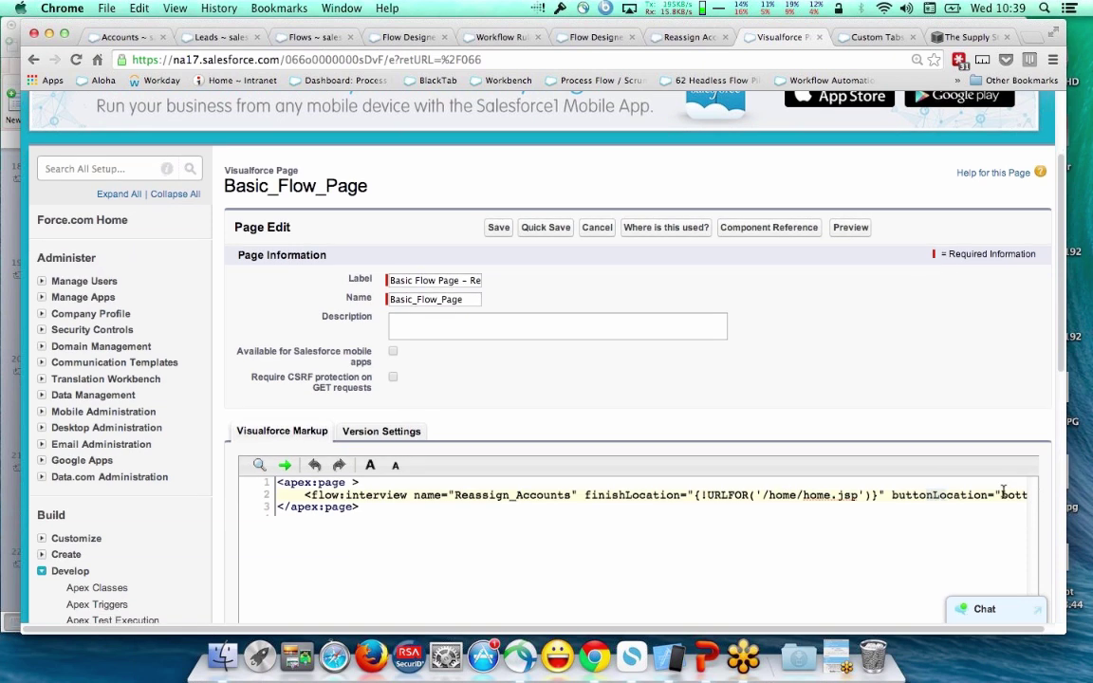
{"action": "scroll", "coordinate": [927, 505], "scroll_direction": "right", "scroll_amount": 2}
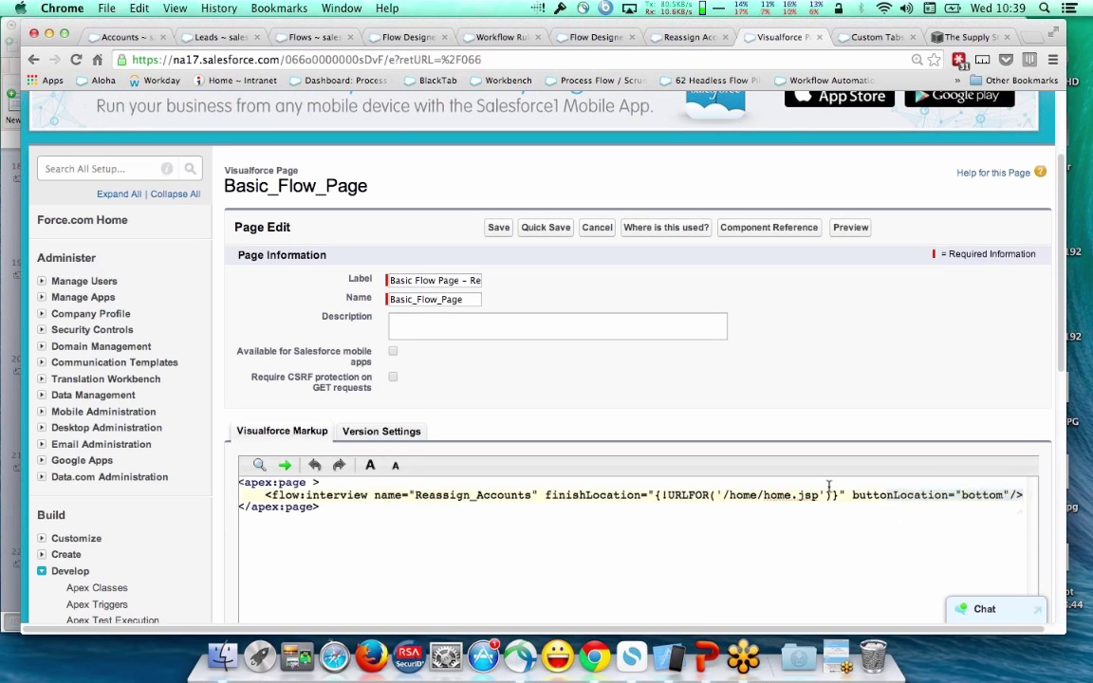
{"action": "left_click", "coordinate": [850, 228]}
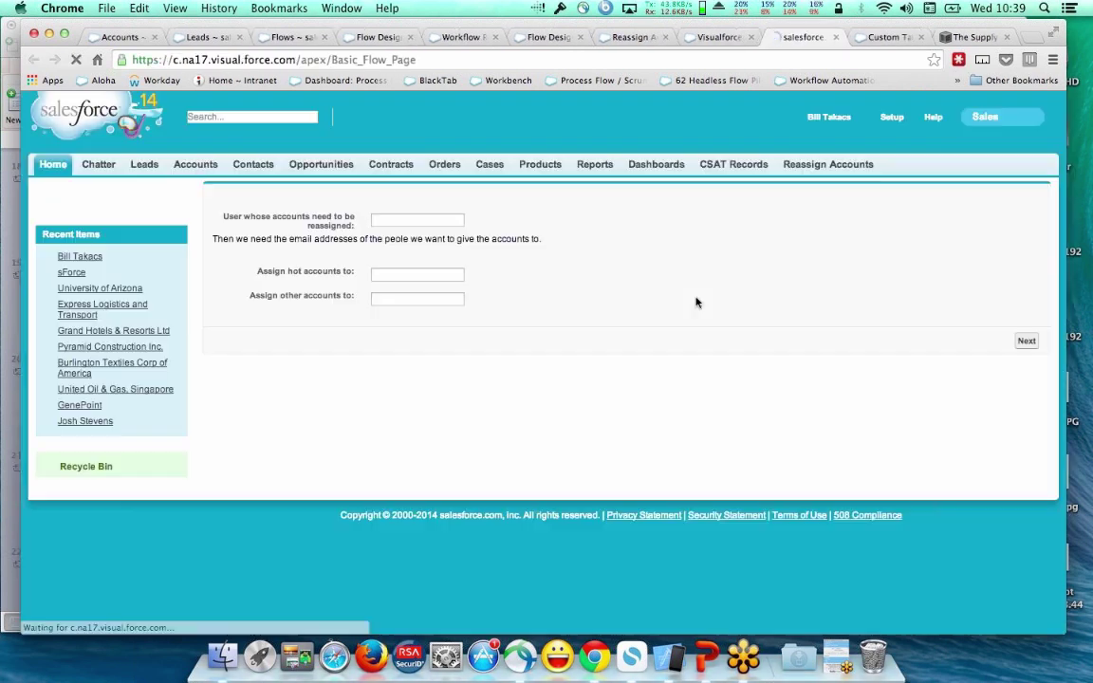
Run the flow with the current user's e-mail and both recipients' e-mail addresses, then finish it
{"action": "type", "text": "bill"}
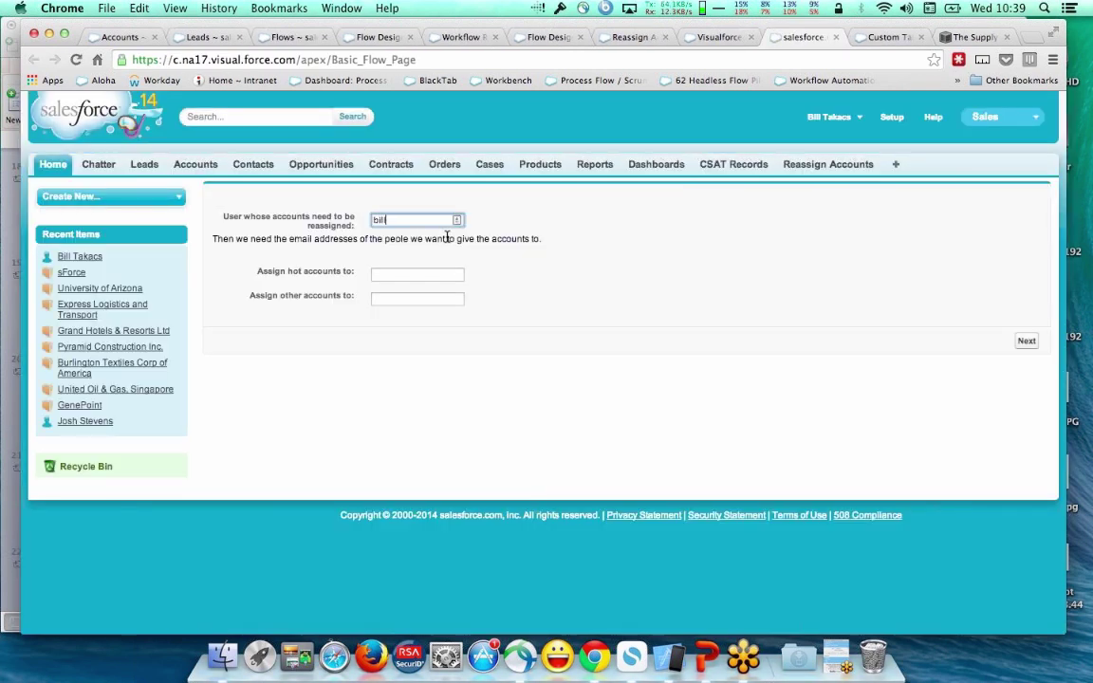
{"action": "key", "text": "BackSpace"}
{"action": "key", "text": "BackSpace"}
{"action": "key", "text": "BackSpace"}
{"action": "key", "text": "BackSpace"}
{"action": "key", "text": "Tab"}
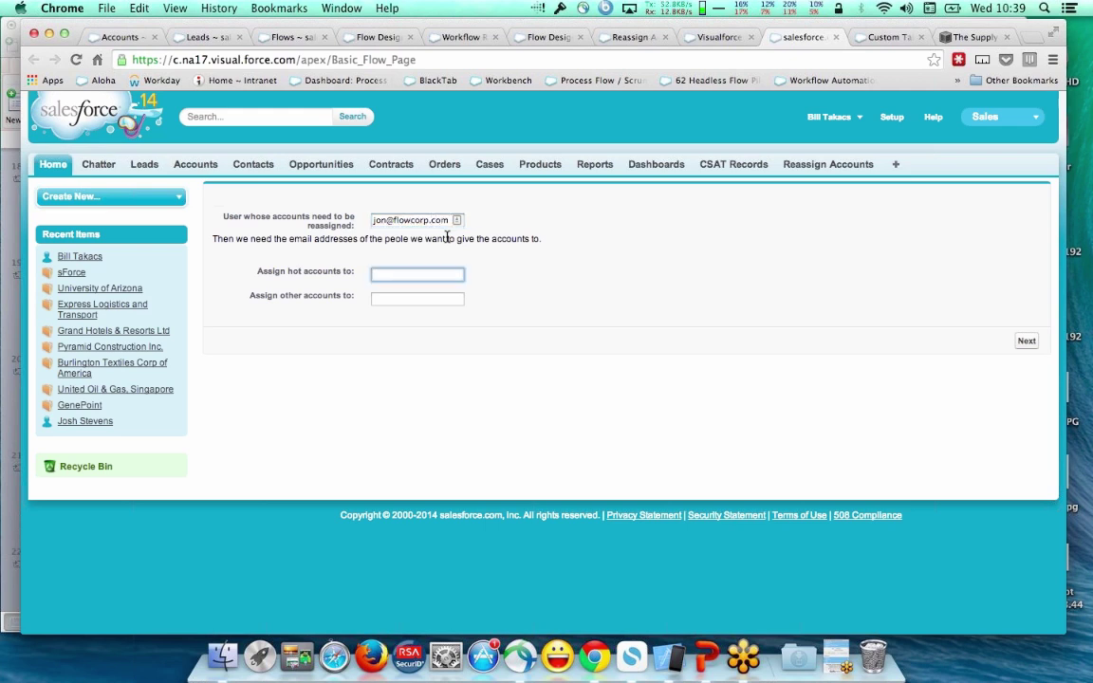
{"action": "key", "text": "Tab"}
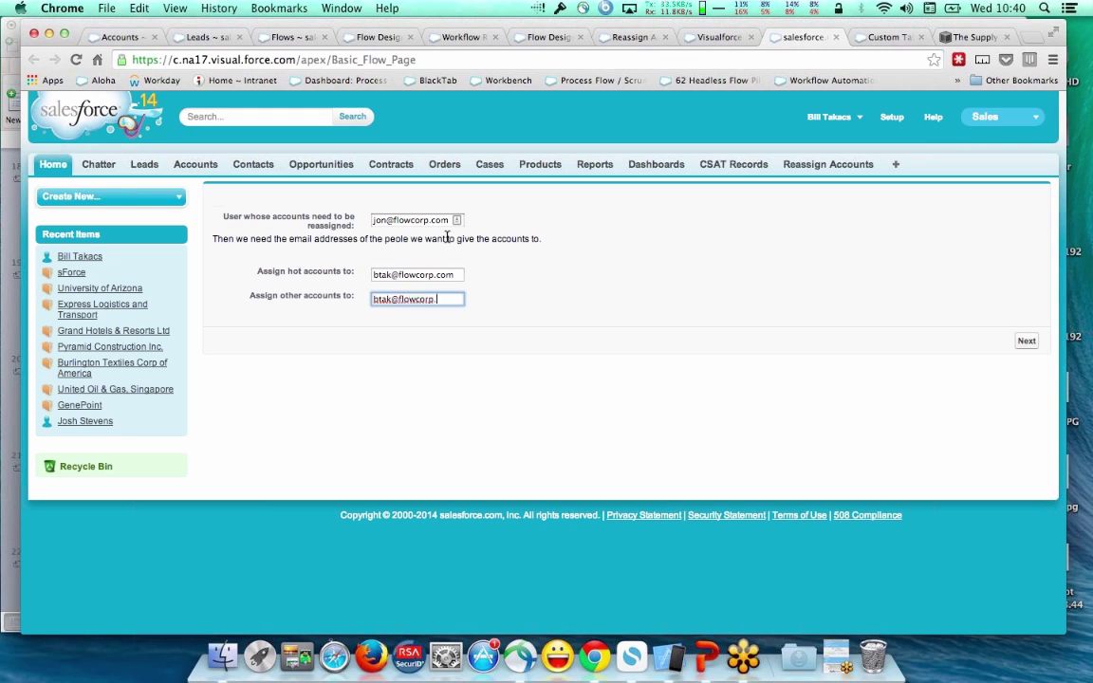
{"action": "left_click", "coordinate": [1026, 344]}
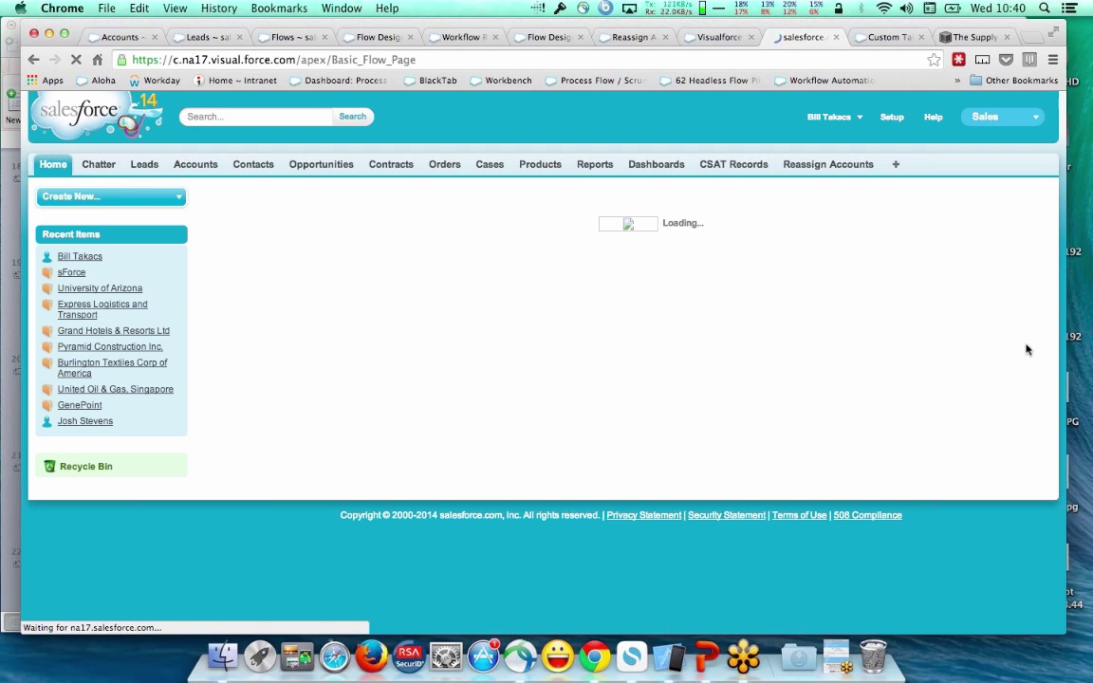
{"action": "left_click", "coordinate": [1022, 288]}
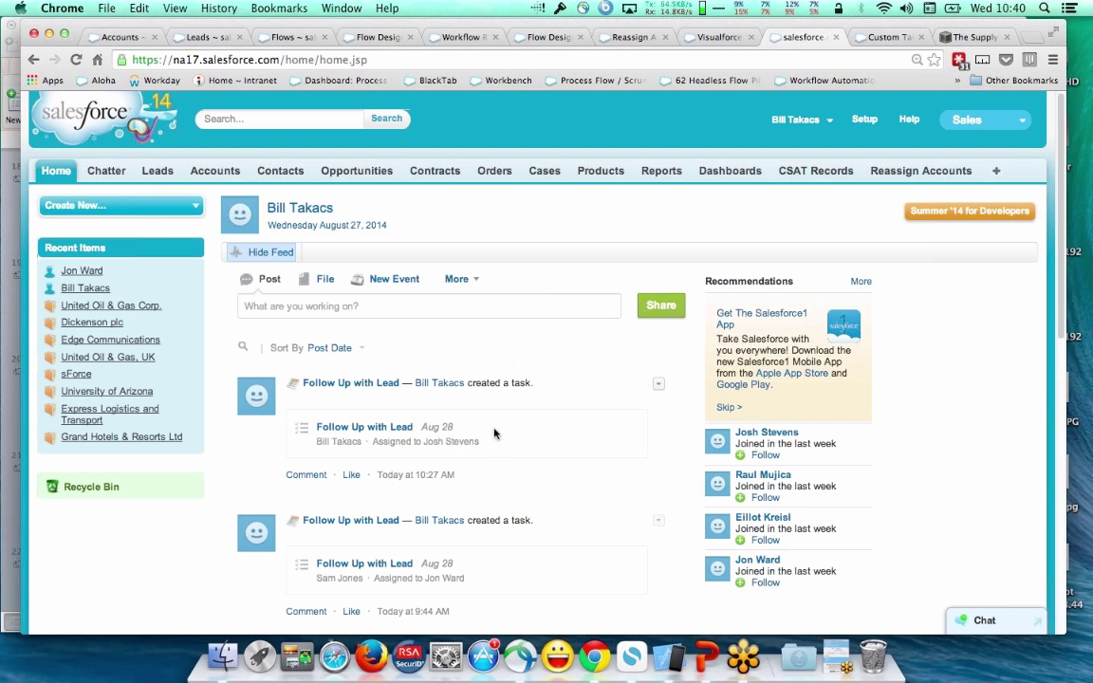
Find the Reassign Accounts Visualforce tab under Custom Tabs and open it in the tab bar
{"action": "left_click", "coordinate": [710, 38]}
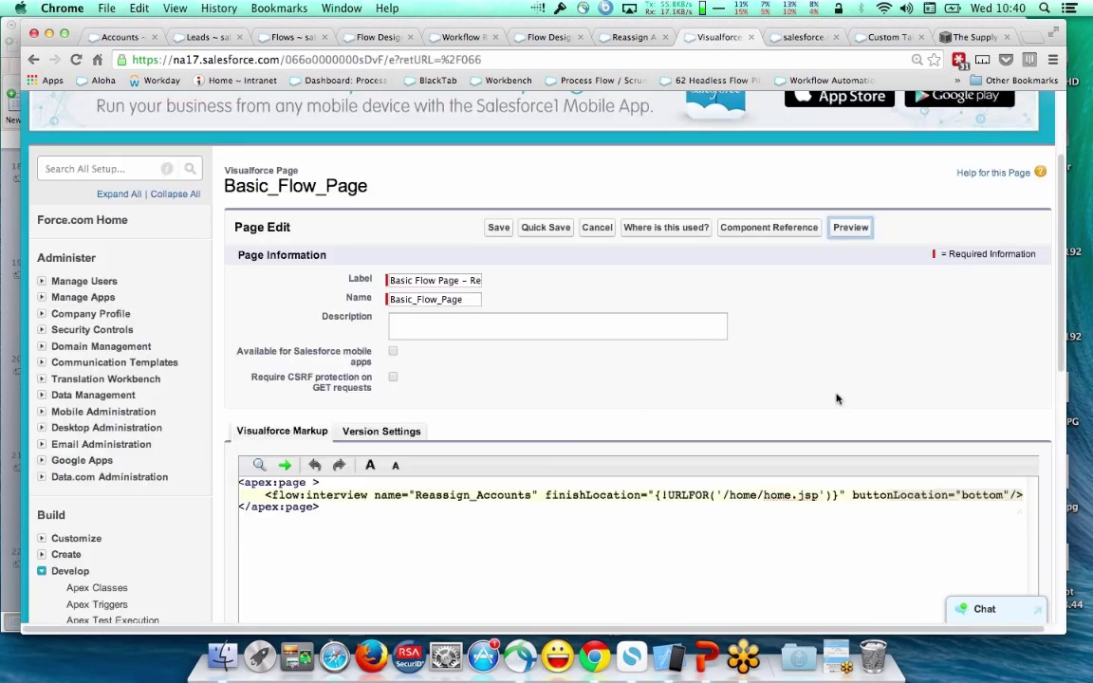
{"action": "scroll", "coordinate": [832, 402], "scroll_direction": "up", "scroll_amount": 2}
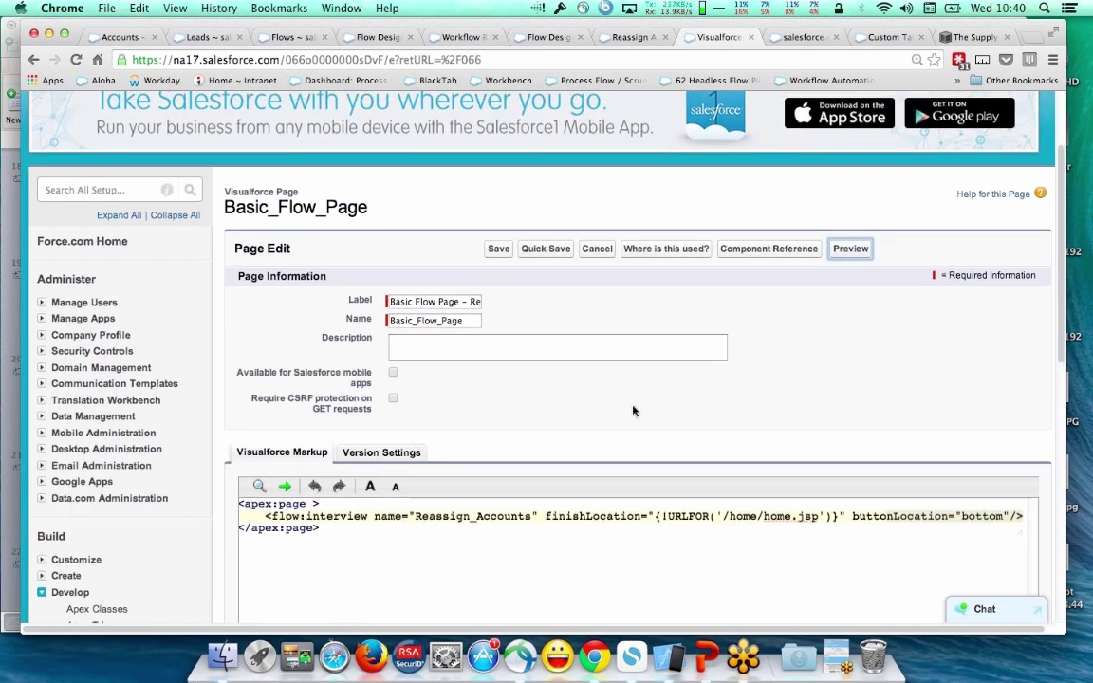
{"action": "left_click", "coordinate": [42, 576]}
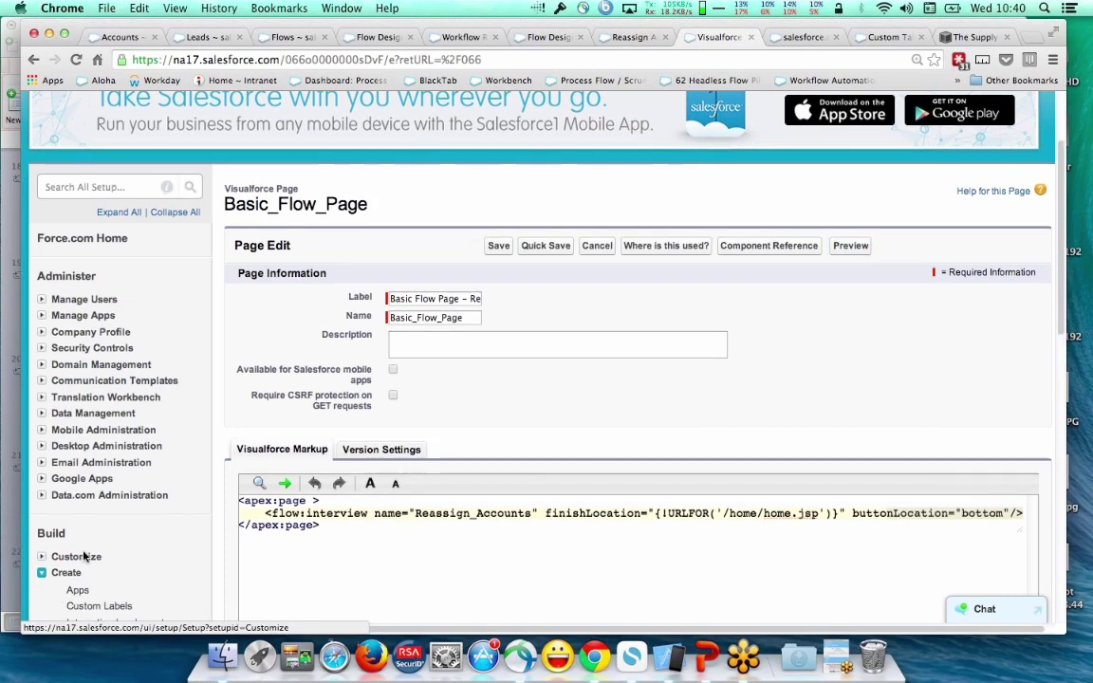
{"action": "scroll", "coordinate": [83, 560], "scroll_direction": "down", "scroll_amount": 5}
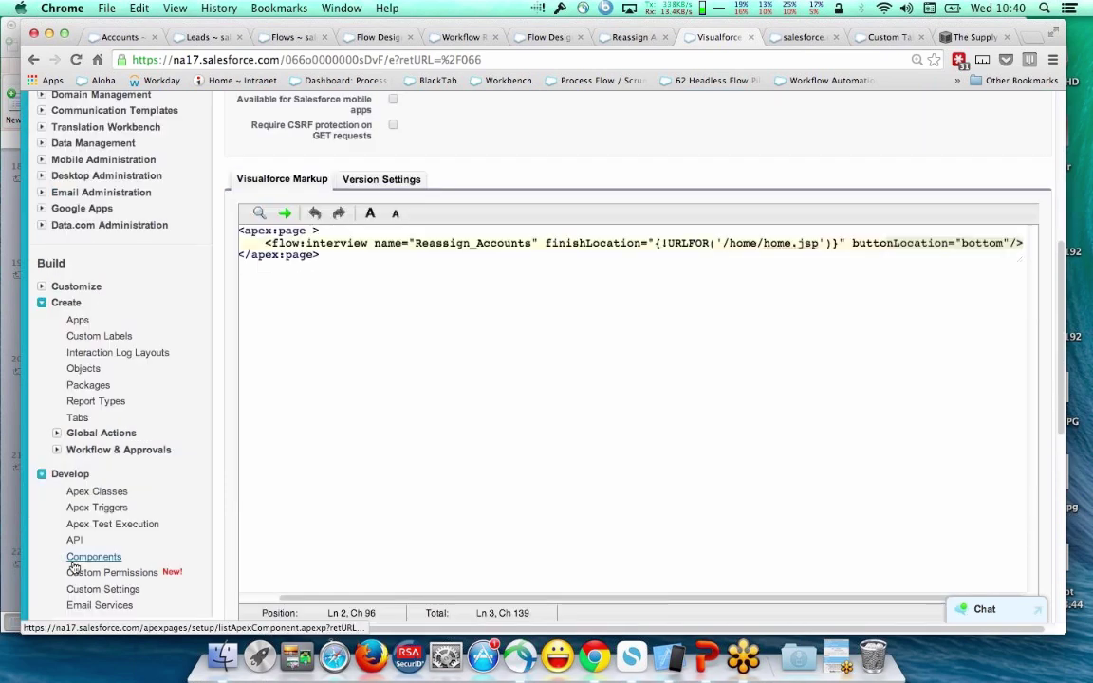
{"action": "left_click", "coordinate": [886, 38]}
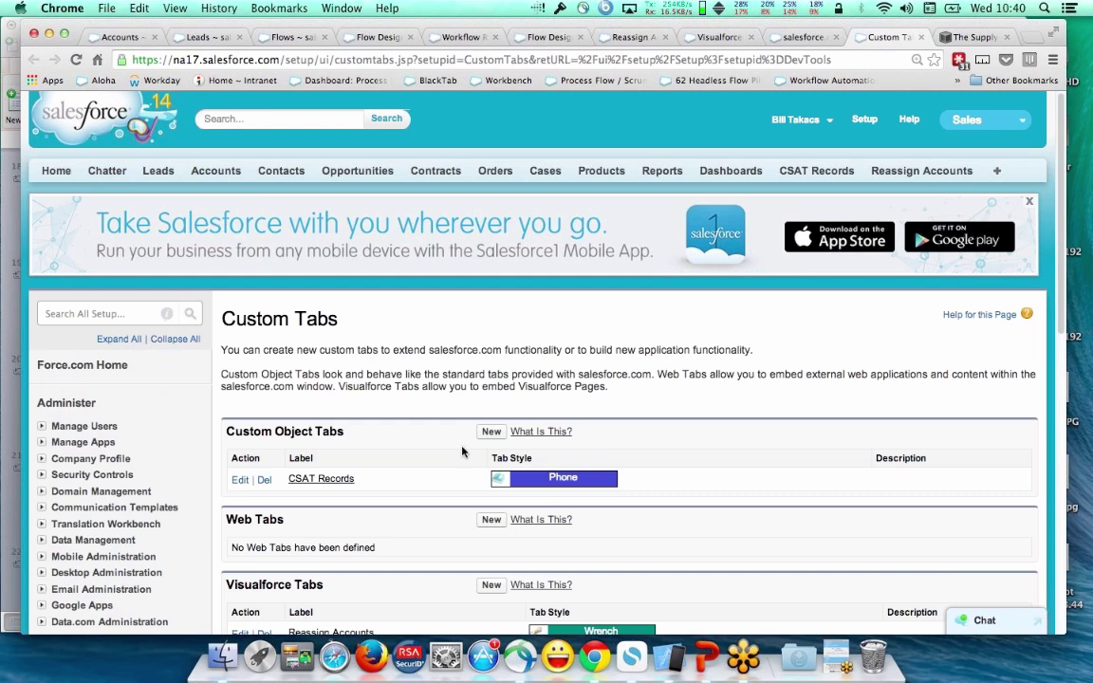
{"action": "scroll", "coordinate": [474, 451], "scroll_direction": "down", "scroll_amount": 3}
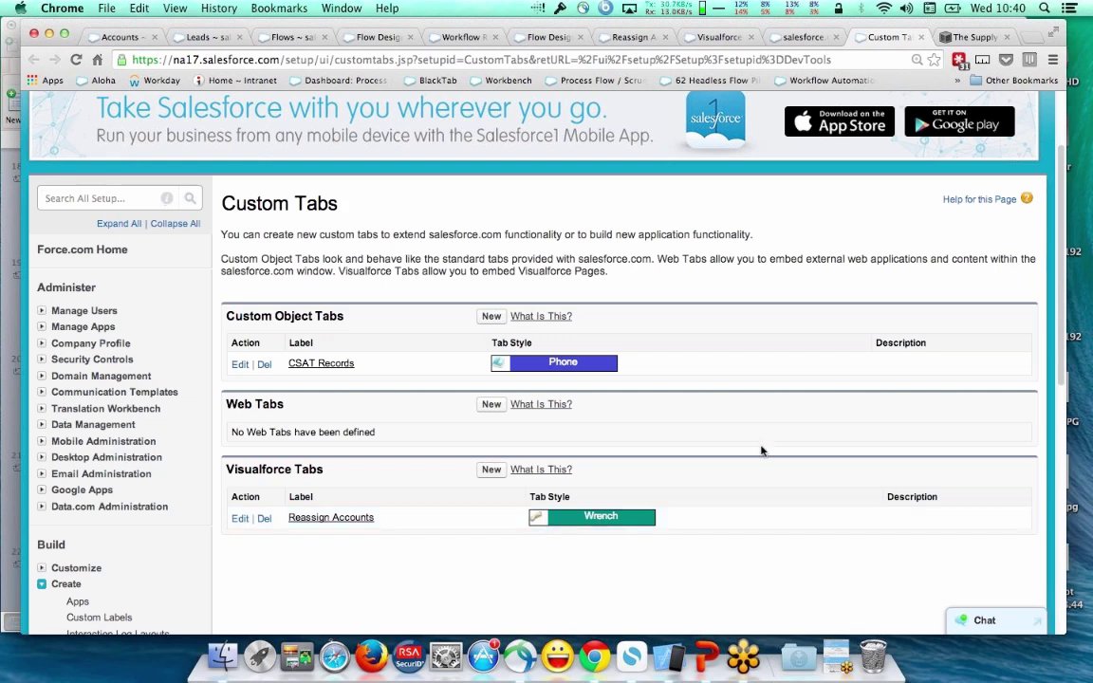
{"action": "scroll", "coordinate": [761, 448], "scroll_direction": "up", "scroll_amount": 1}
{"action": "scroll", "coordinate": [715, 476], "scroll_direction": "up", "scroll_amount": 3}
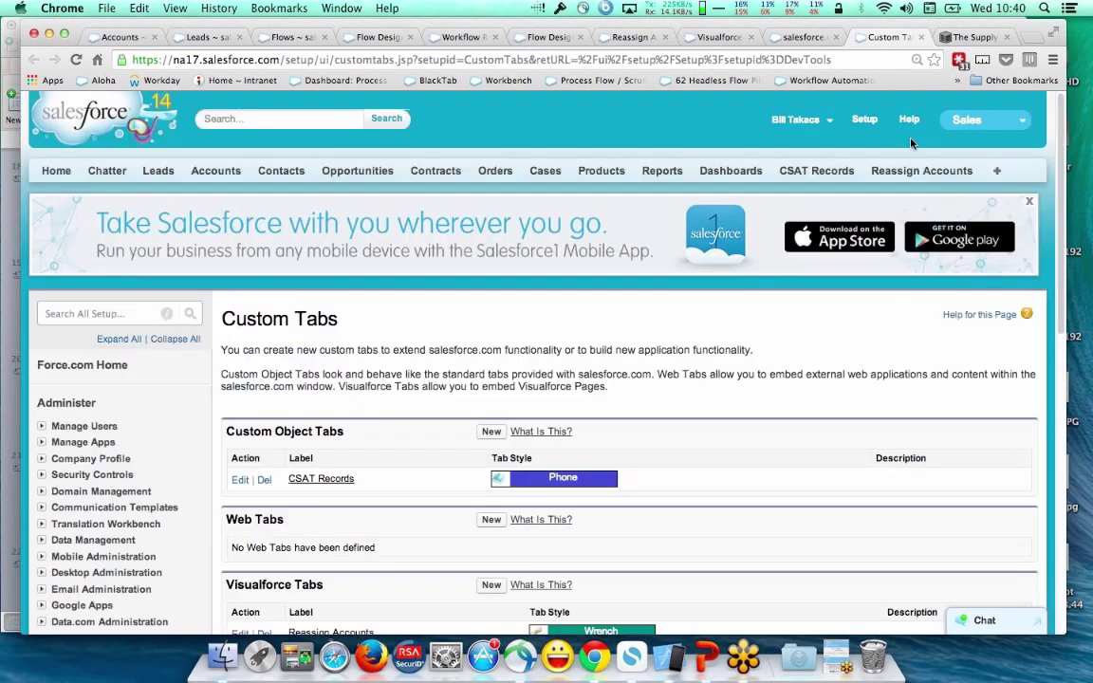
{"action": "left_click", "coordinate": [917, 171]}
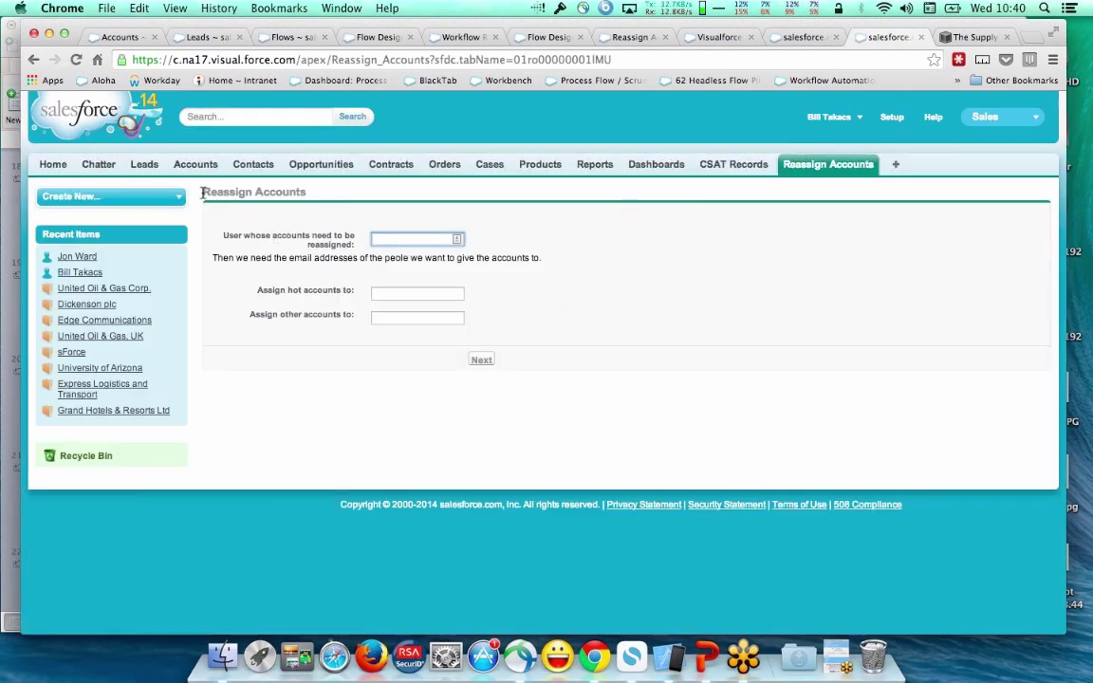
{"action": "left_click_drag", "start_coordinate": [201, 192], "coordinate": [312, 189]}
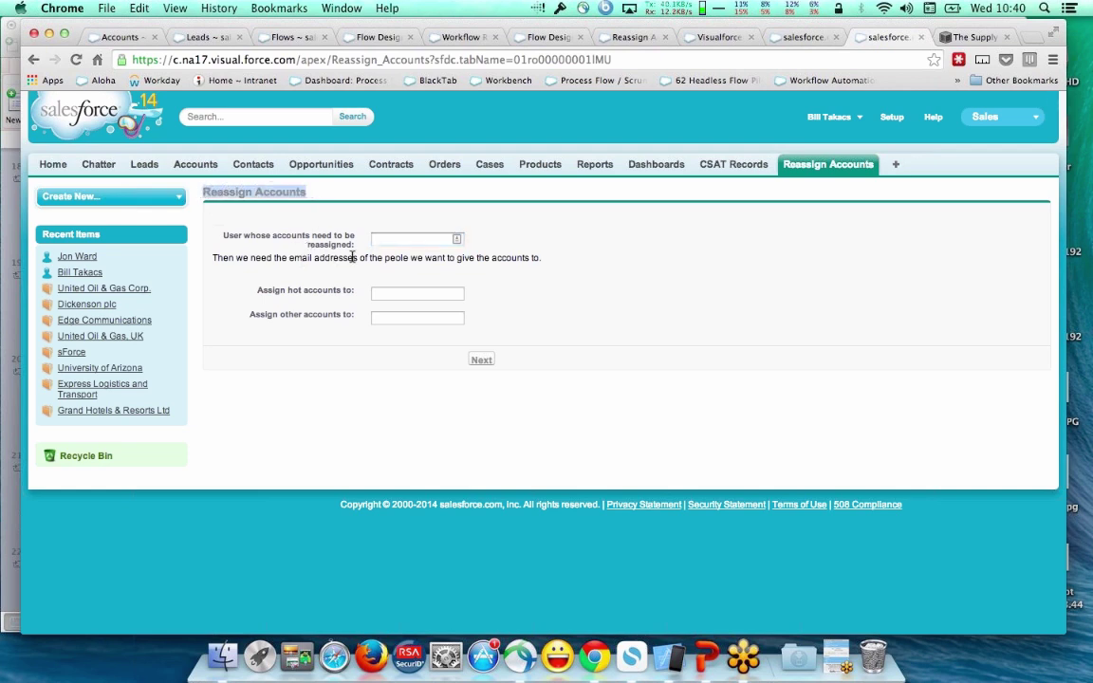
{"action": "left_click", "coordinate": [792, 38]}
{"action": "left_click", "coordinate": [889, 37]}
Open Chrome Developer Tools and inspect a field label on the Reassign Accounts form
{"action": "left_click", "coordinate": [138, 8]}
{"action": "mouse_move", "coordinate": [176, 8]}
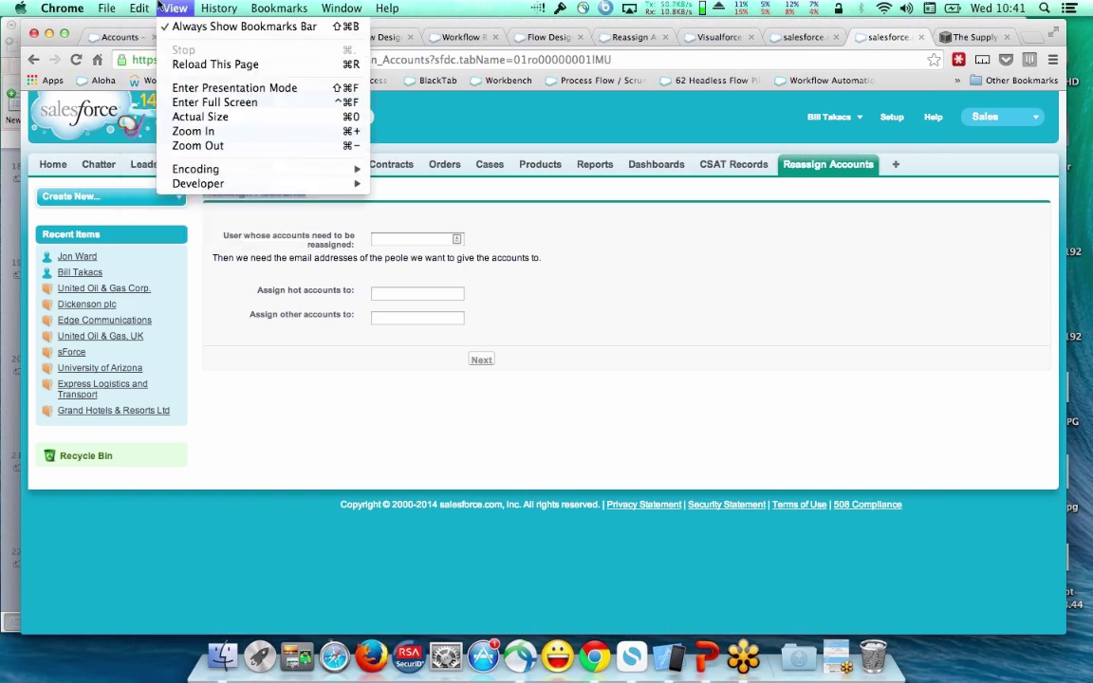
{"action": "mouse_move", "coordinate": [218, 184]}
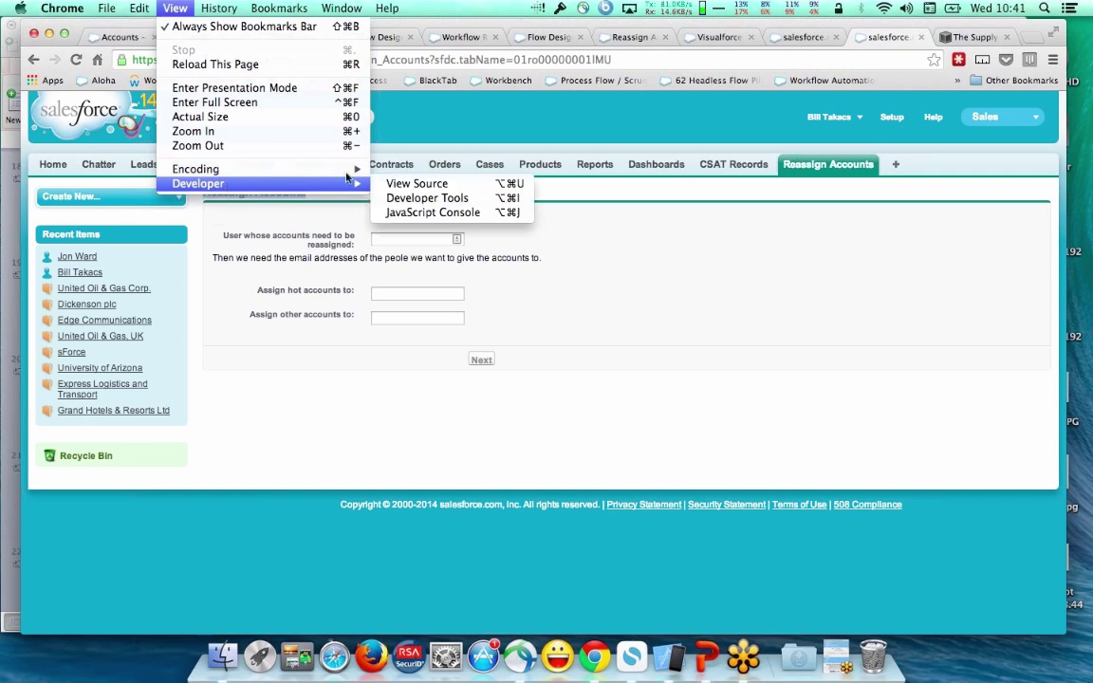
{"action": "left_click", "coordinate": [412, 200]}
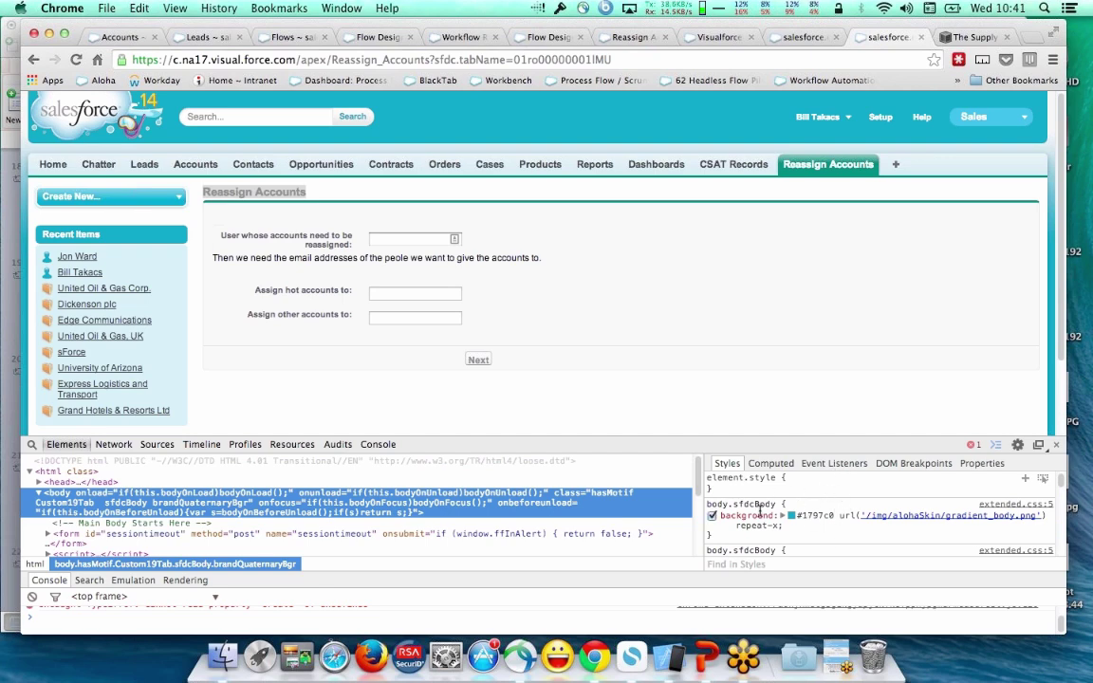
{"action": "scroll", "coordinate": [758, 512], "scroll_direction": "down", "scroll_amount": 2}
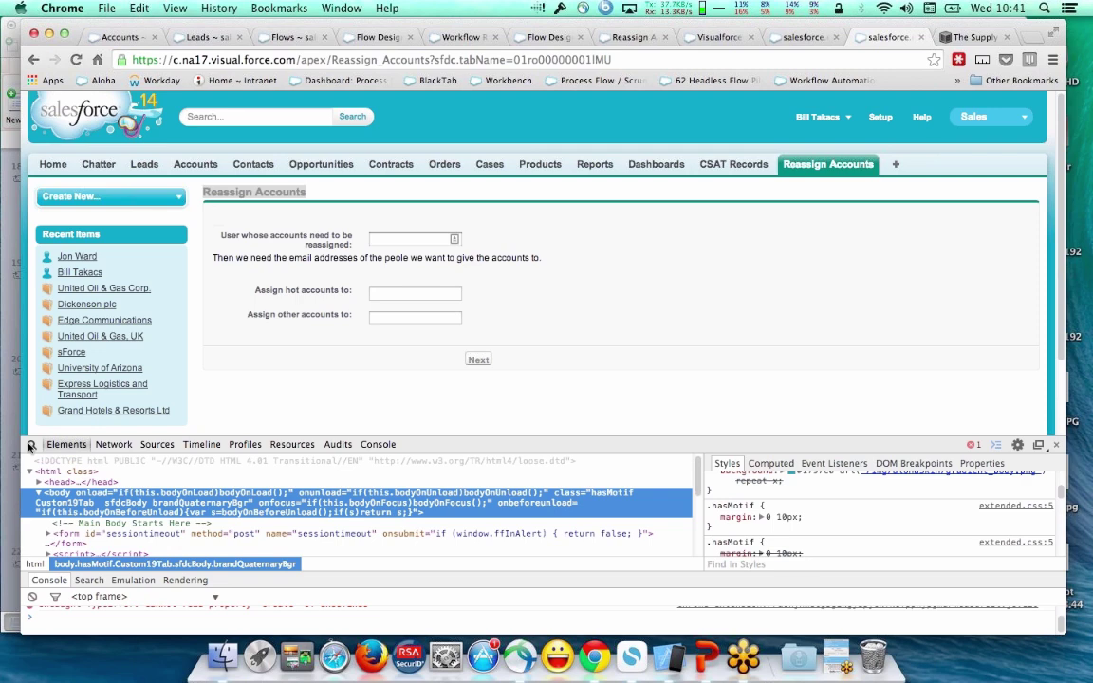
{"action": "left_click", "coordinate": [31, 444]}
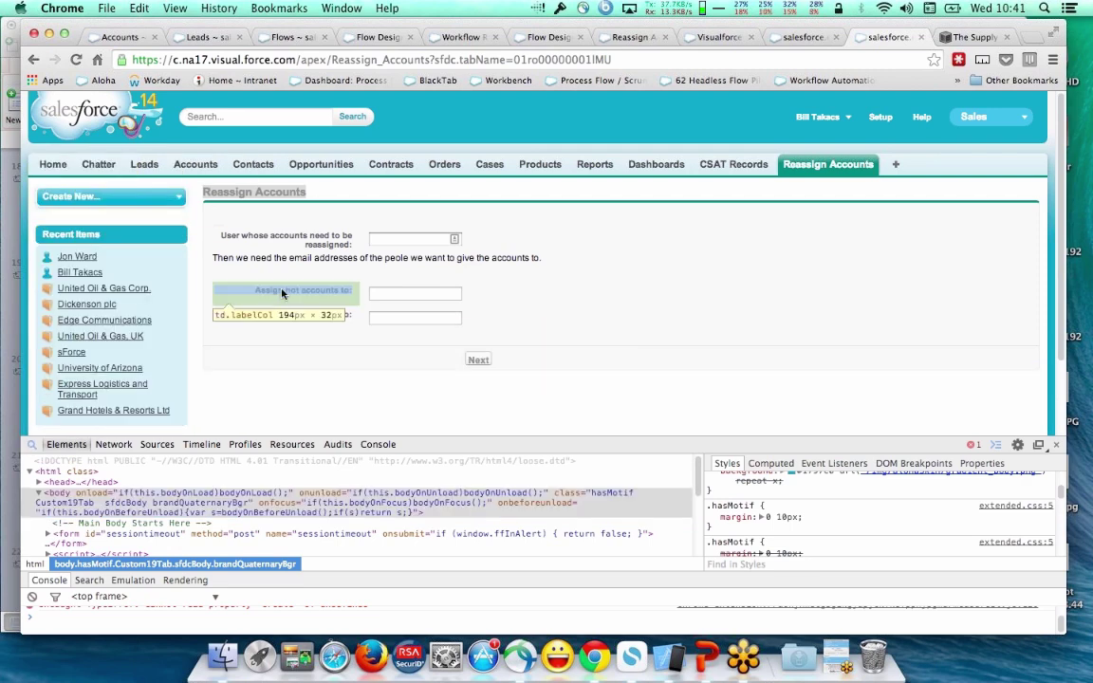
{"action": "left_click", "coordinate": [293, 243]}
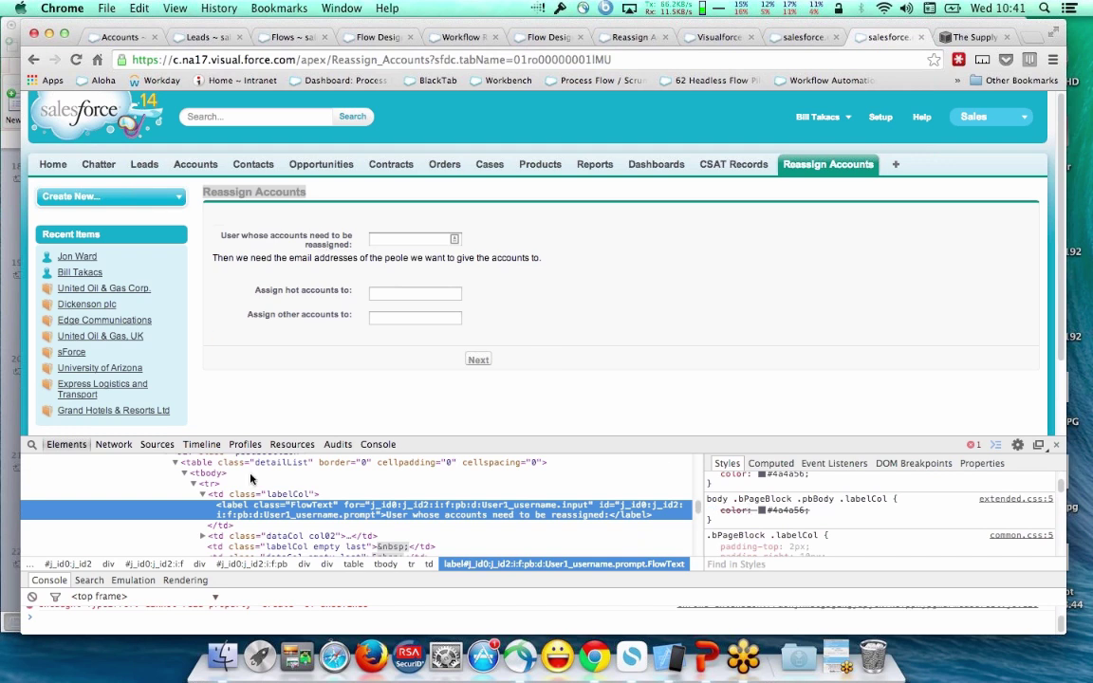
Toggle the .bPageBlock .labelCol text-align: right rule off and on, leaving it enabled
{"action": "left_click", "coordinate": [31, 444]}
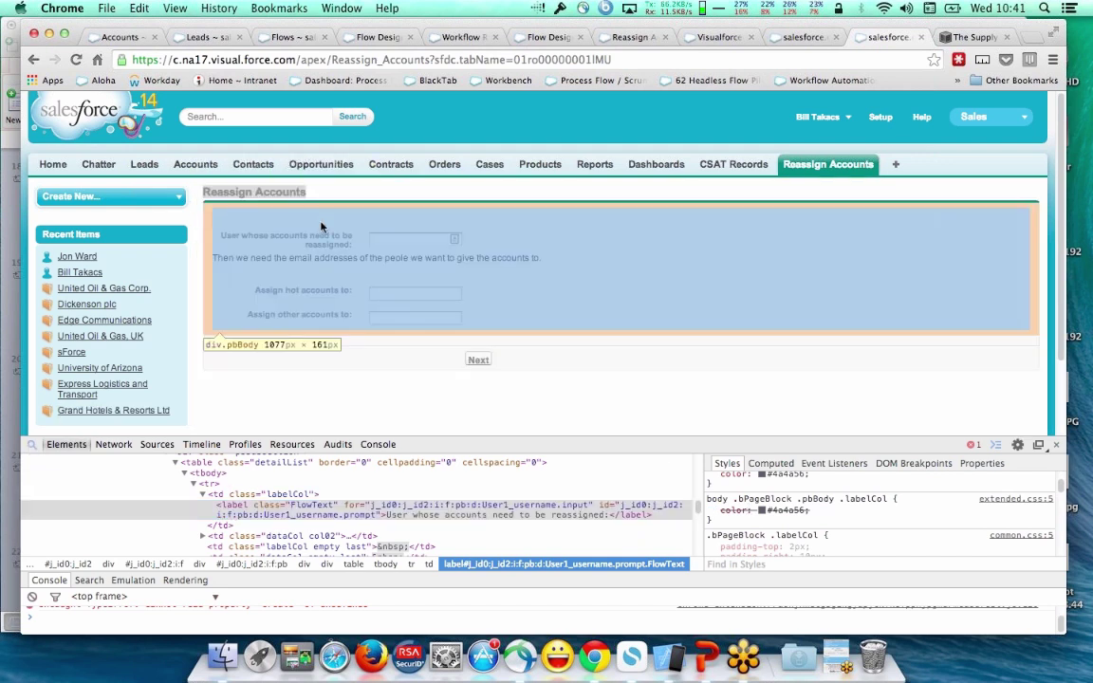
{"action": "scroll", "coordinate": [872, 531], "scroll_direction": "down", "scroll_amount": 2}
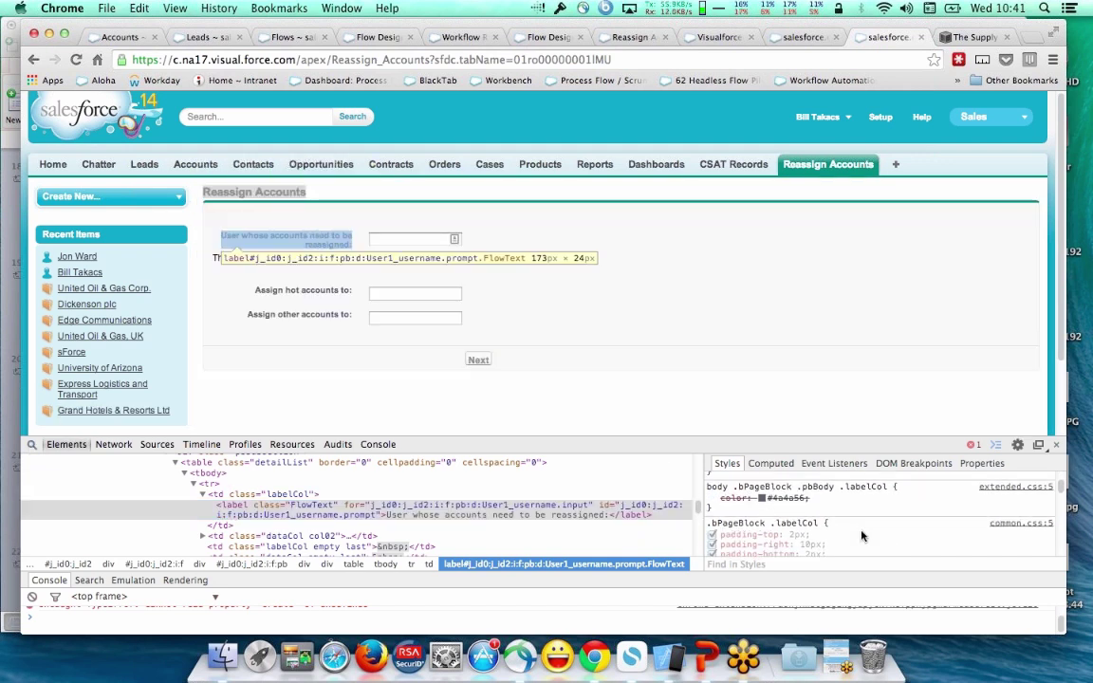
{"action": "scroll", "coordinate": [859, 526], "scroll_direction": "down", "scroll_amount": 5}
{"action": "scroll", "coordinate": [726, 495], "scroll_direction": "up", "scroll_amount": 3}
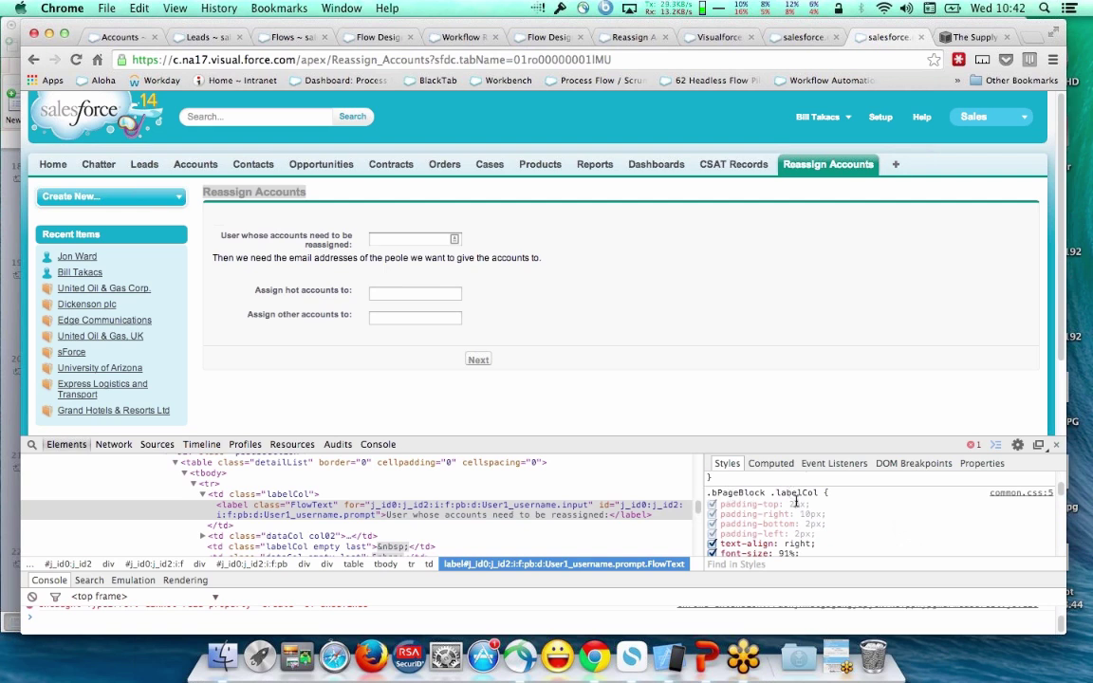
{"action": "scroll", "coordinate": [749, 512], "scroll_direction": "down", "scroll_amount": 1}
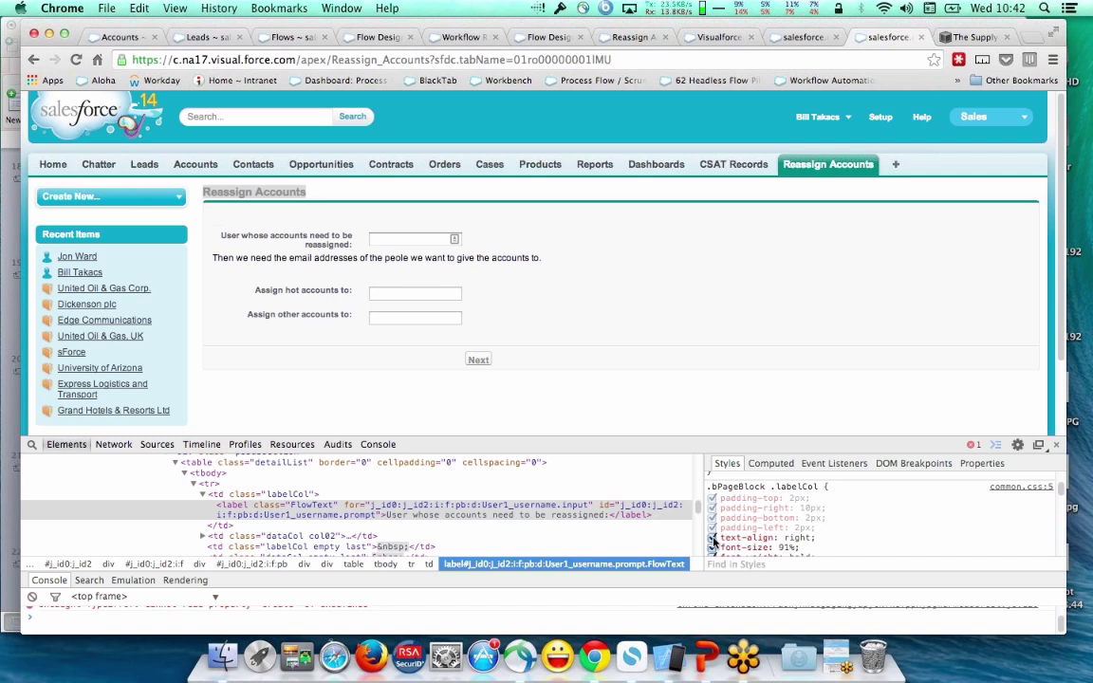
{"action": "left_click", "coordinate": [712, 538]}
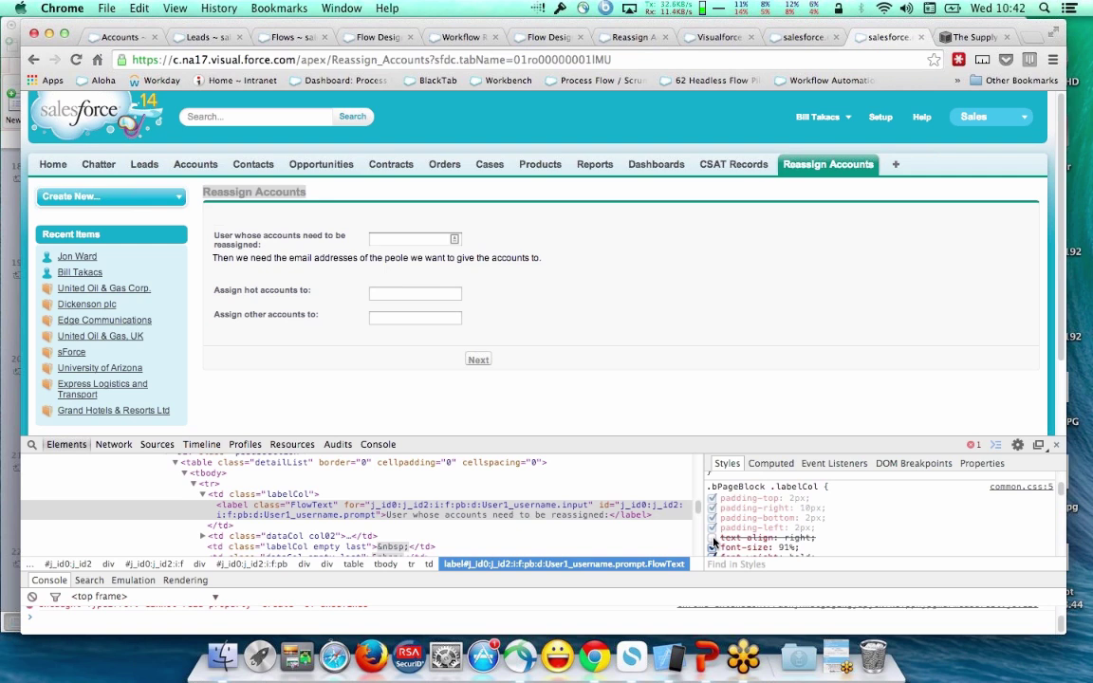
{"action": "left_click", "coordinate": [712, 538]}
{"action": "left_click", "coordinate": [712, 538]}
{"action": "left_click", "coordinate": [712, 538]}
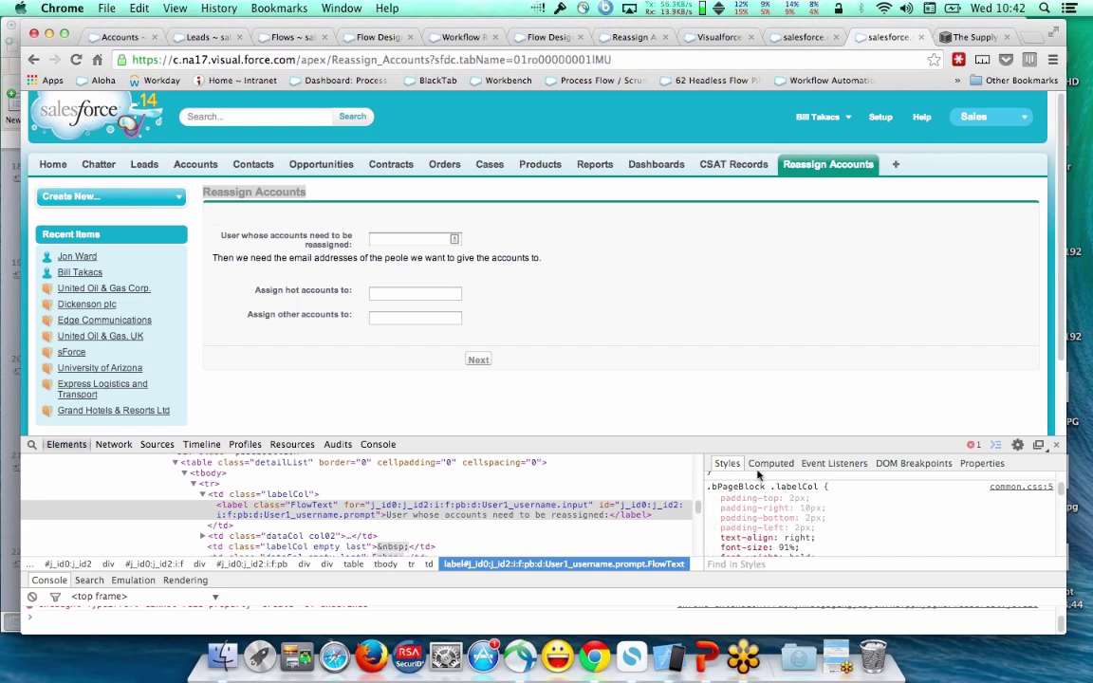
Cancel the Basic_Flow_Page edit and open Reassign_Accounts' markup in the Visualforce editor
{"action": "left_click", "coordinate": [718, 38]}
{"action": "scroll", "coordinate": [640, 344], "scroll_direction": "up", "scroll_amount": 5}
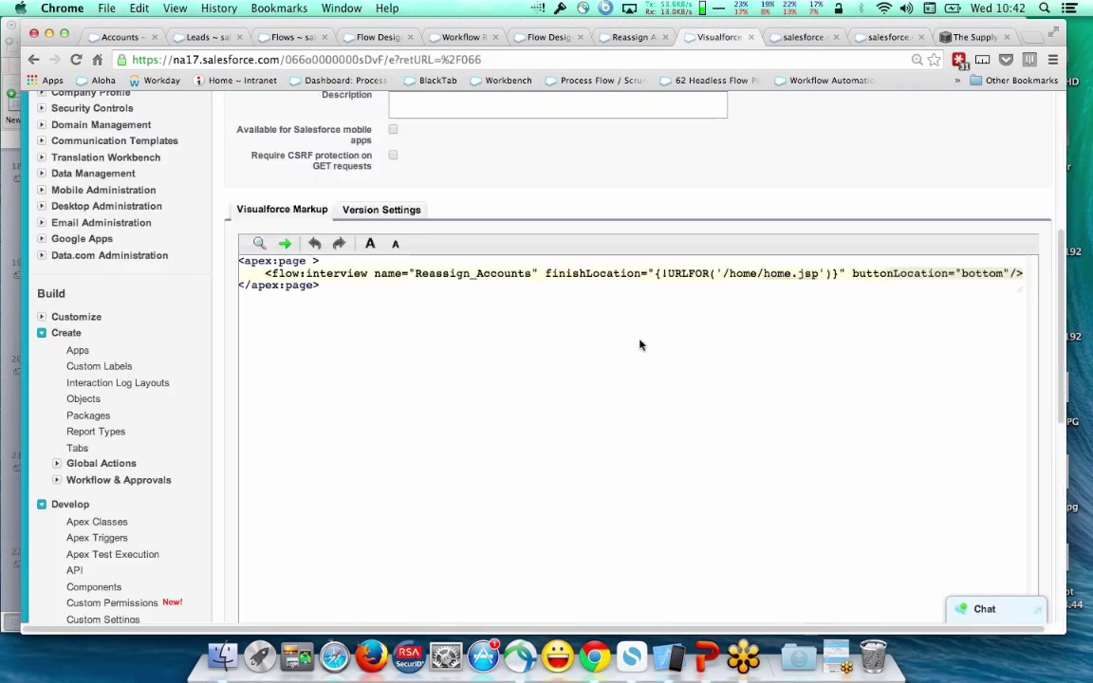
{"action": "left_click", "coordinate": [596, 375]}
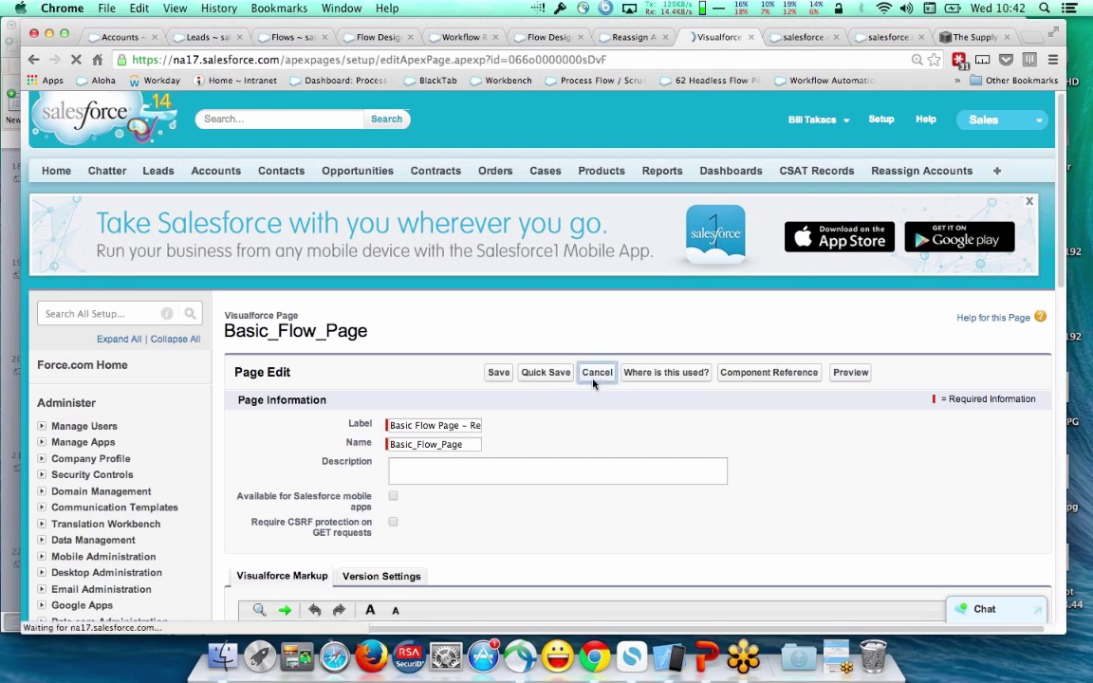
{"action": "scroll", "coordinate": [569, 479], "scroll_direction": "down", "scroll_amount": 5}
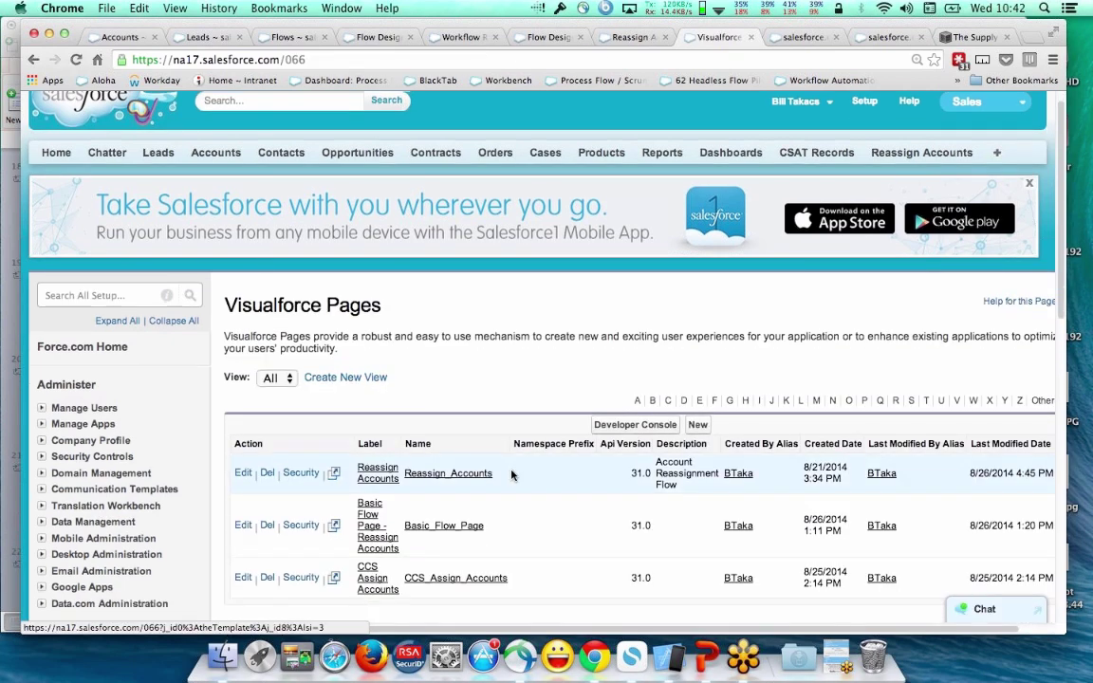
{"action": "left_click", "coordinate": [243, 352]}
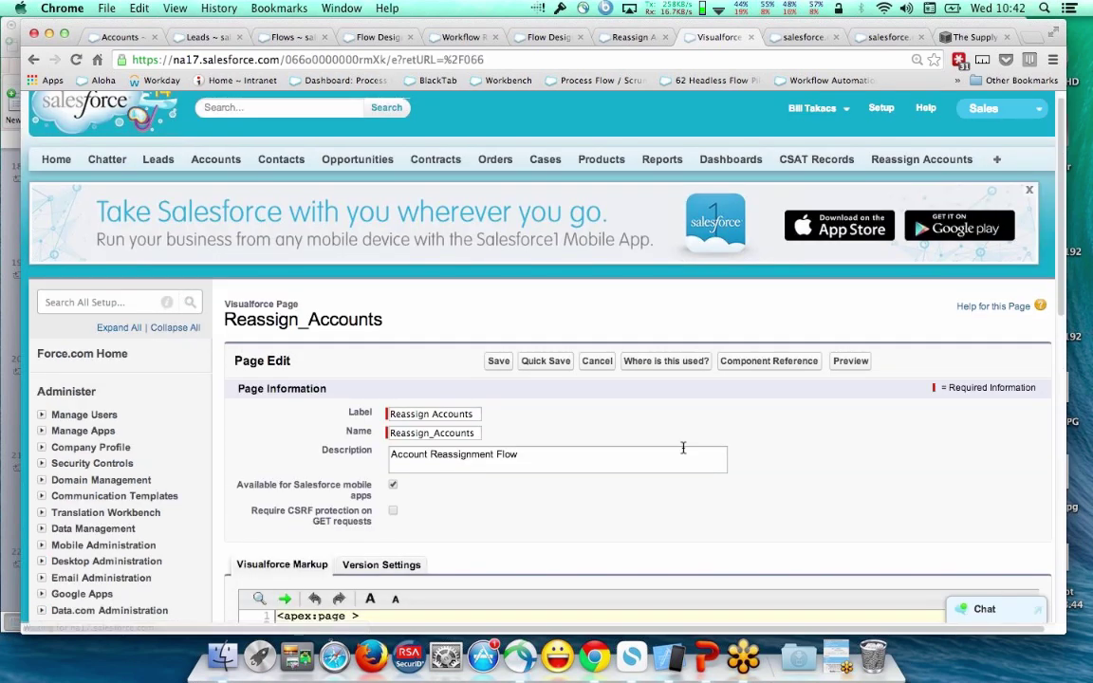
{"action": "scroll", "coordinate": [682, 448], "scroll_direction": "down", "scroll_amount": 1}
{"action": "scroll", "coordinate": [682, 448], "scroll_direction": "down", "scroll_amount": 5}
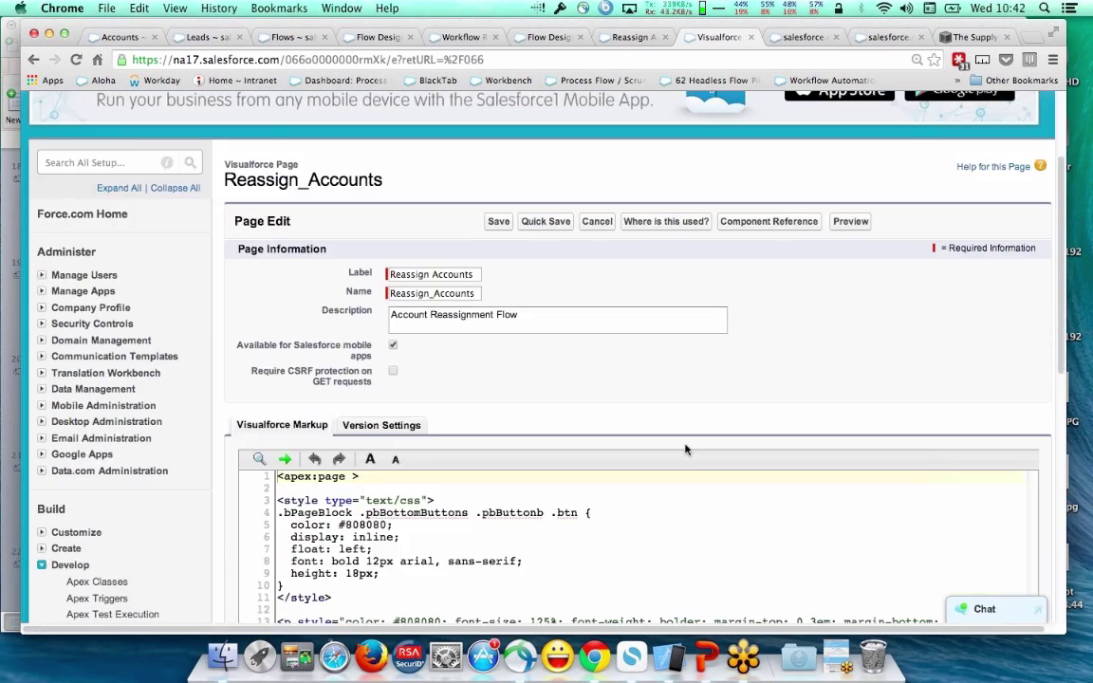
{"action": "scroll", "coordinate": [774, 396], "scroll_direction": "down", "scroll_amount": 2}
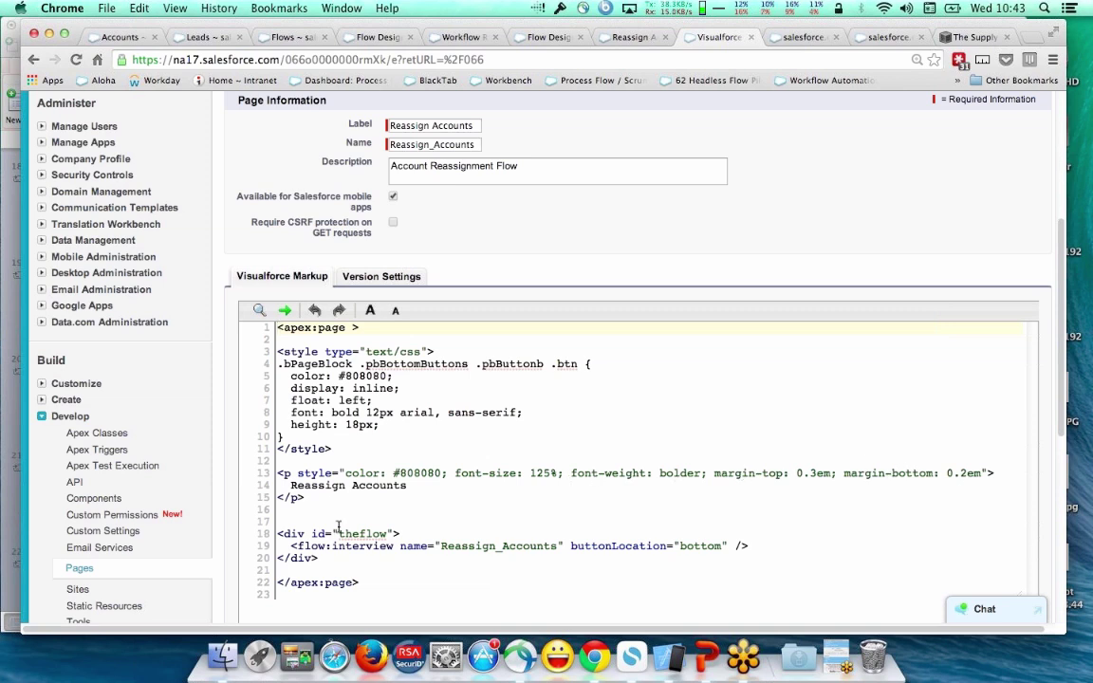
Paste the .bPageBlock .labelCol text-align: left style block from Simplenote after the </p> line
{"action": "left_click", "coordinate": [323, 498]}
{"action": "key", "text": "Return"}
{"action": "key", "text": "Return"}
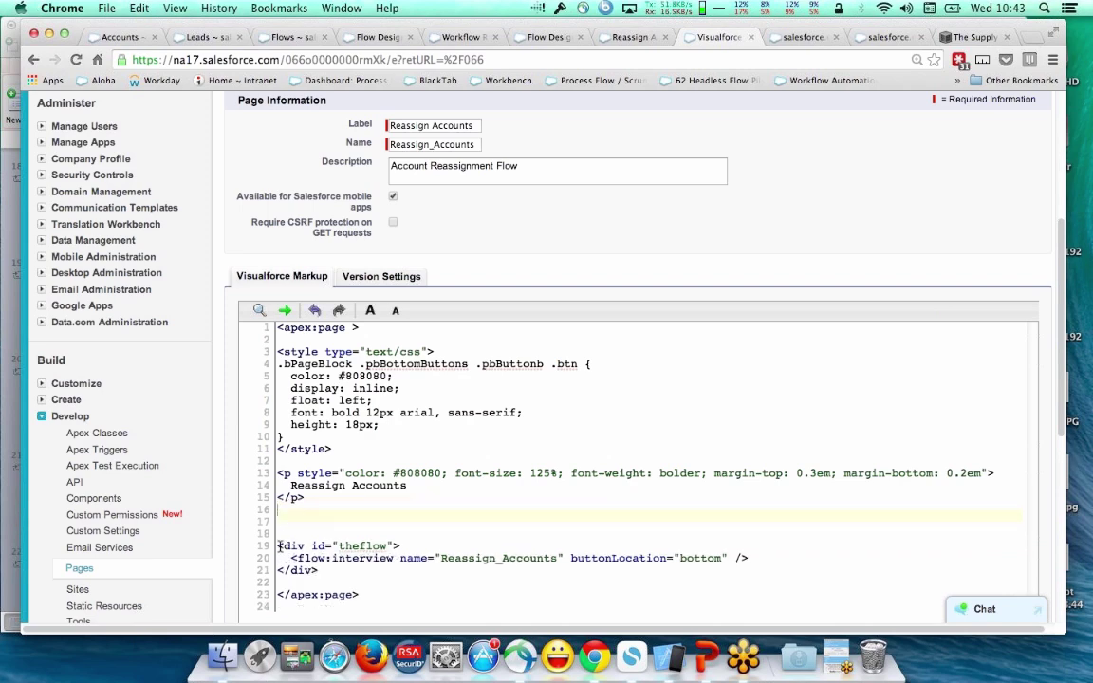
{"action": "left_click", "coordinate": [637, 659]}
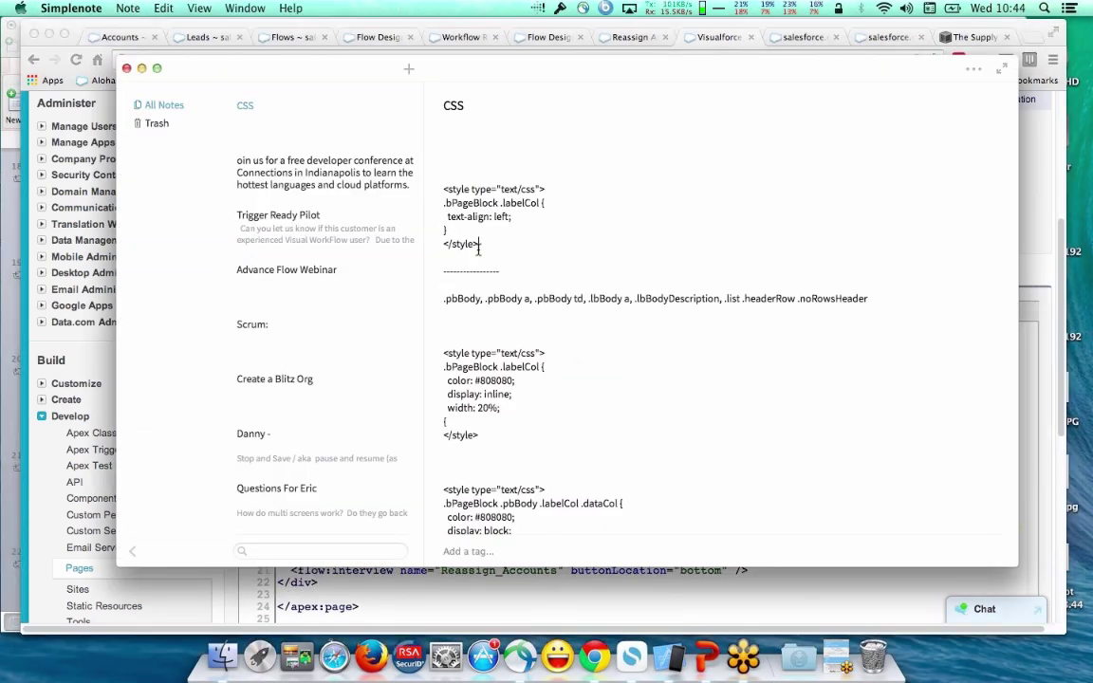
{"action": "left_click_drag", "start_coordinate": [478, 249], "coordinate": [444, 187]}
{"action": "right_click", "coordinate": [460, 190]}
{"action": "left_click", "coordinate": [492, 252]}
{"action": "key", "text": "super+Tab"}
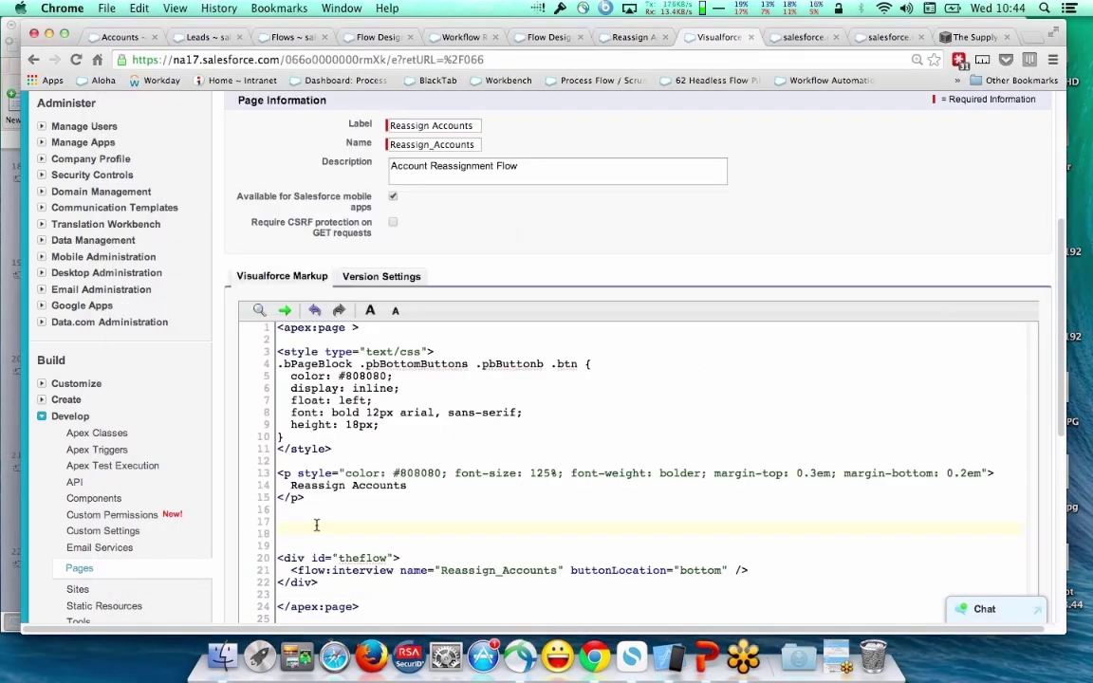
{"action": "key", "text": "super+v"}
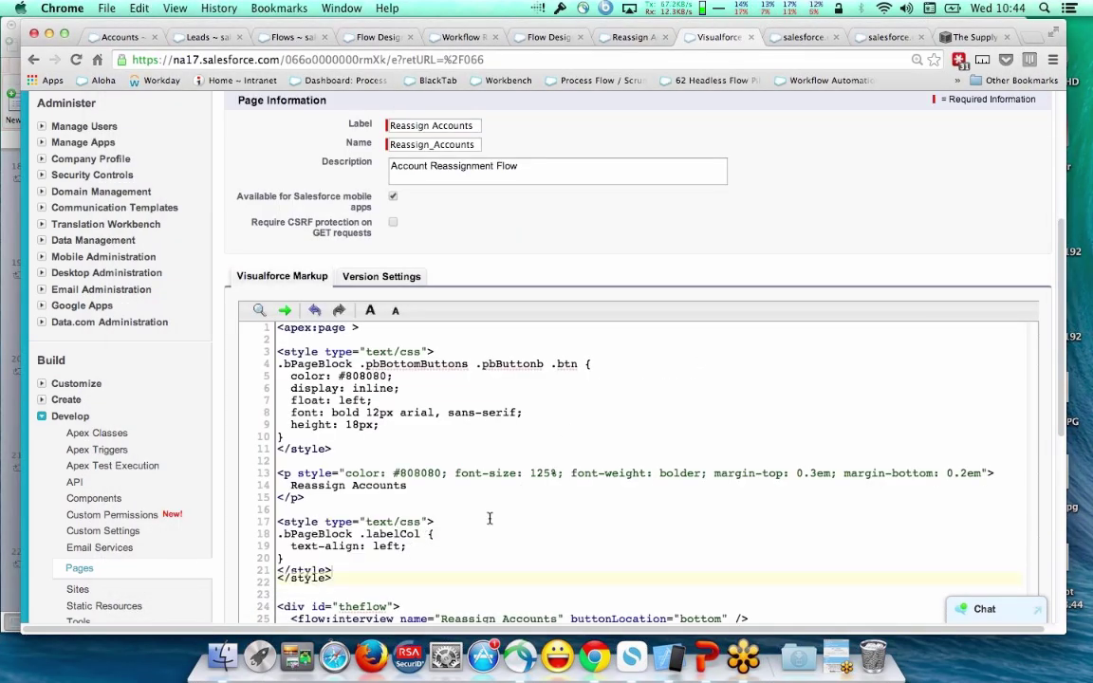
{"action": "key", "text": "BackSpace"}
{"action": "key", "text": "BackSpace"}
{"action": "key", "text": "BackSpace"}
{"action": "key", "text": "BackSpace"}
{"action": "key", "text": "BackSpace"}
{"action": "key", "text": "BackSpace"}
{"action": "key", "text": "BackSpace"}
{"action": "key", "text": "BackSpace"}
Save the Reassign_Accounts page and open its rendered version in a new tab
{"action": "key", "text": "Up"}
{"action": "key", "text": "Up"}
{"action": "key", "text": "Up"}
{"action": "key", "text": "Up"}
{"action": "key", "text": "Up"}
{"action": "key", "text": "Up"}
{"action": "key", "text": "Up"}
{"action": "key", "text": "Up"}
{"action": "key", "text": "Up"}
{"action": "key", "text": "Up"}
{"action": "key", "text": "Up"}
{"action": "key", "text": "Down"}
{"action": "key", "text": "Down"}
{"action": "key", "text": "Down"}
{"action": "key", "text": "Down"}
{"action": "key", "text": "Down"}
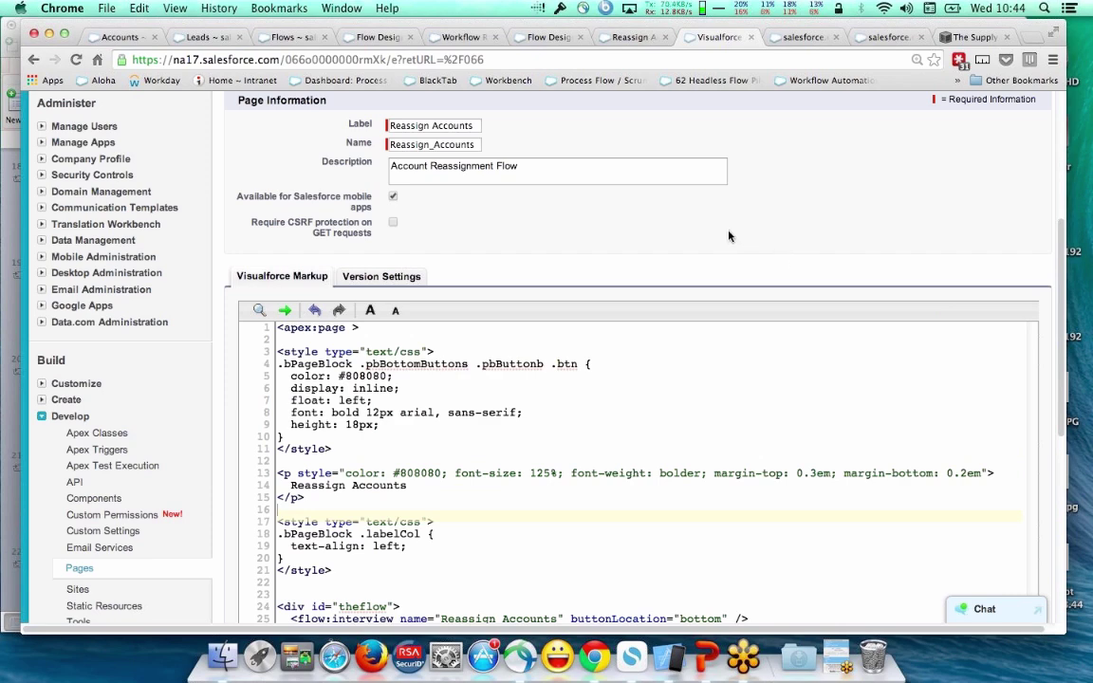
{"action": "scroll", "coordinate": [727, 236], "scroll_direction": "up", "scroll_amount": 1}
{"action": "scroll", "coordinate": [727, 236], "scroll_direction": "up", "scroll_amount": 2}
{"action": "left_click", "coordinate": [498, 140]}
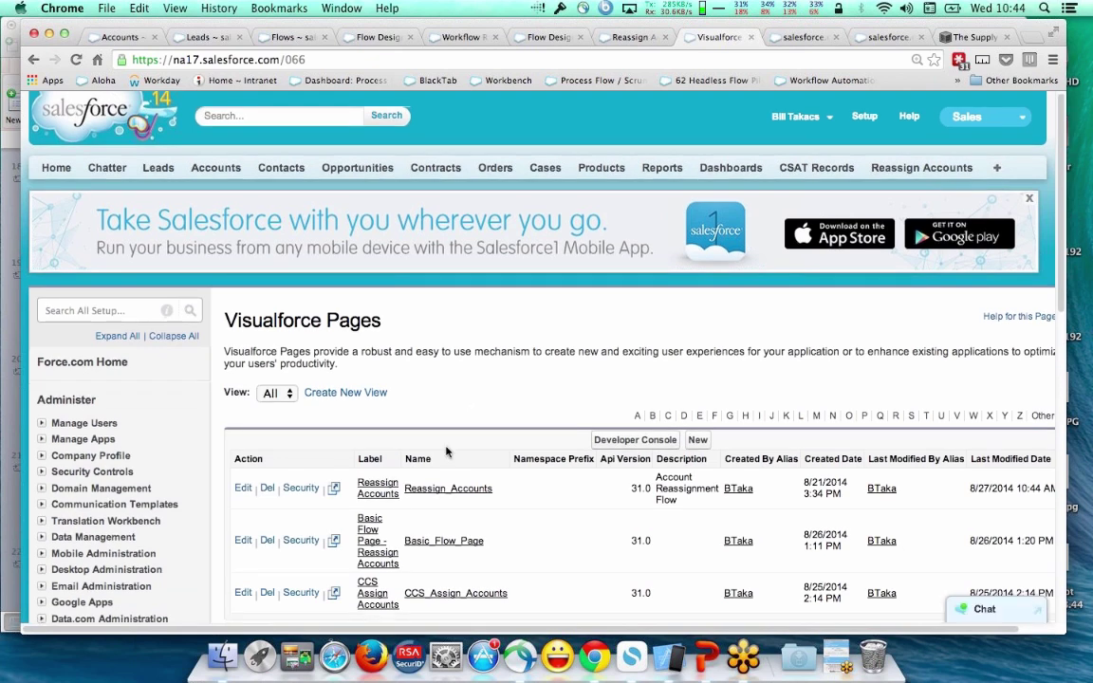
{"action": "left_click", "coordinate": [333, 491]}
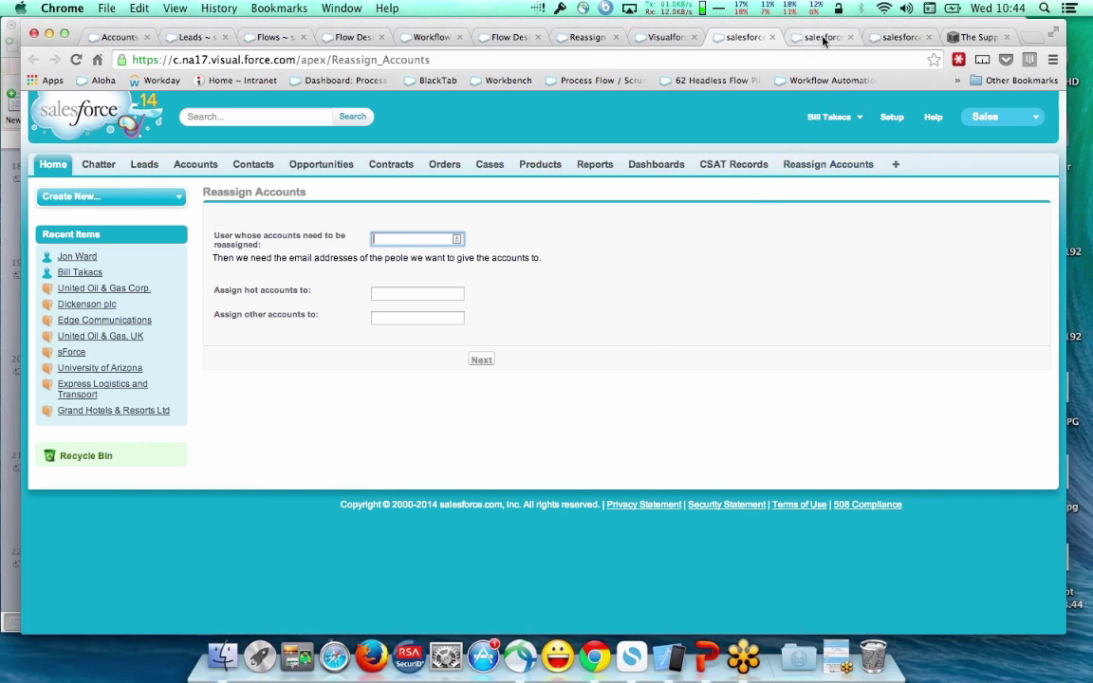
Return to the Visualforce Pages list and expand Mobile Administration in the sidebar
{"action": "left_click", "coordinate": [652, 38]}
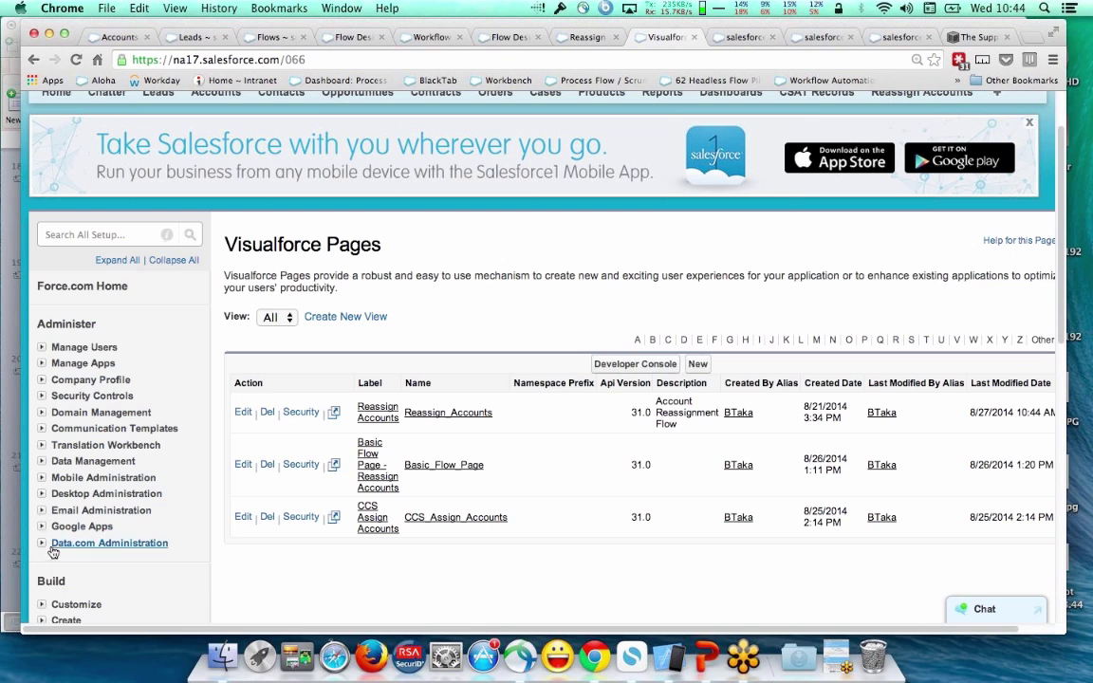
{"action": "left_click", "coordinate": [41, 478]}
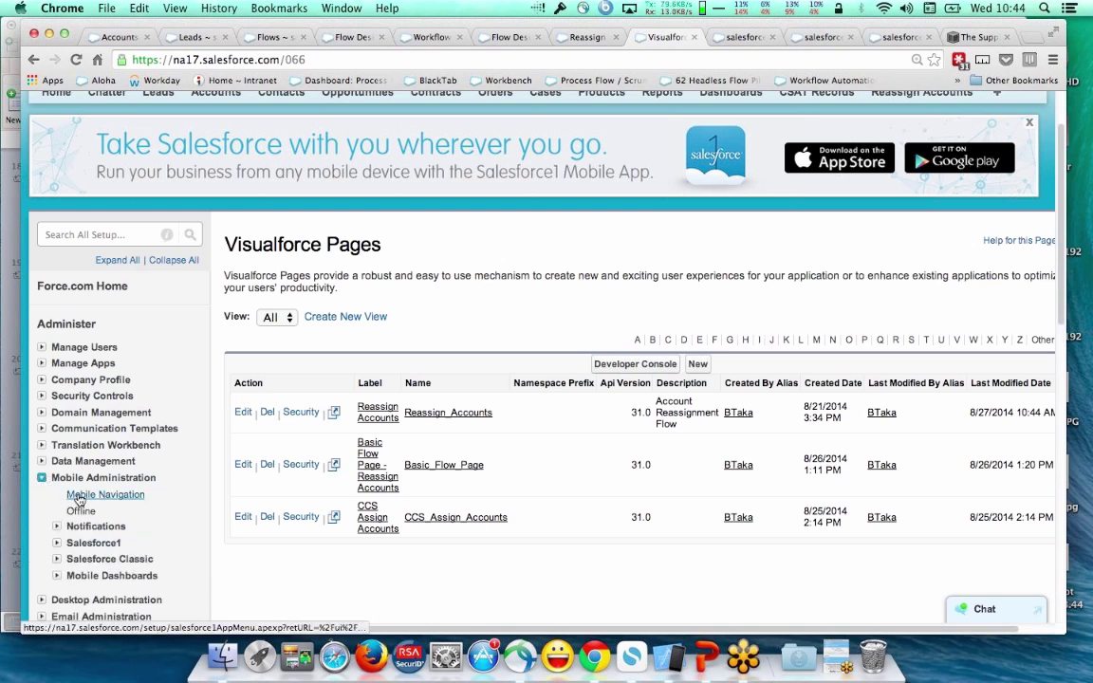
Confirm Reassign Accounts is in Mobile Navigation's Selected list, then cancel without changes
{"action": "left_click", "coordinate": [79, 495]}
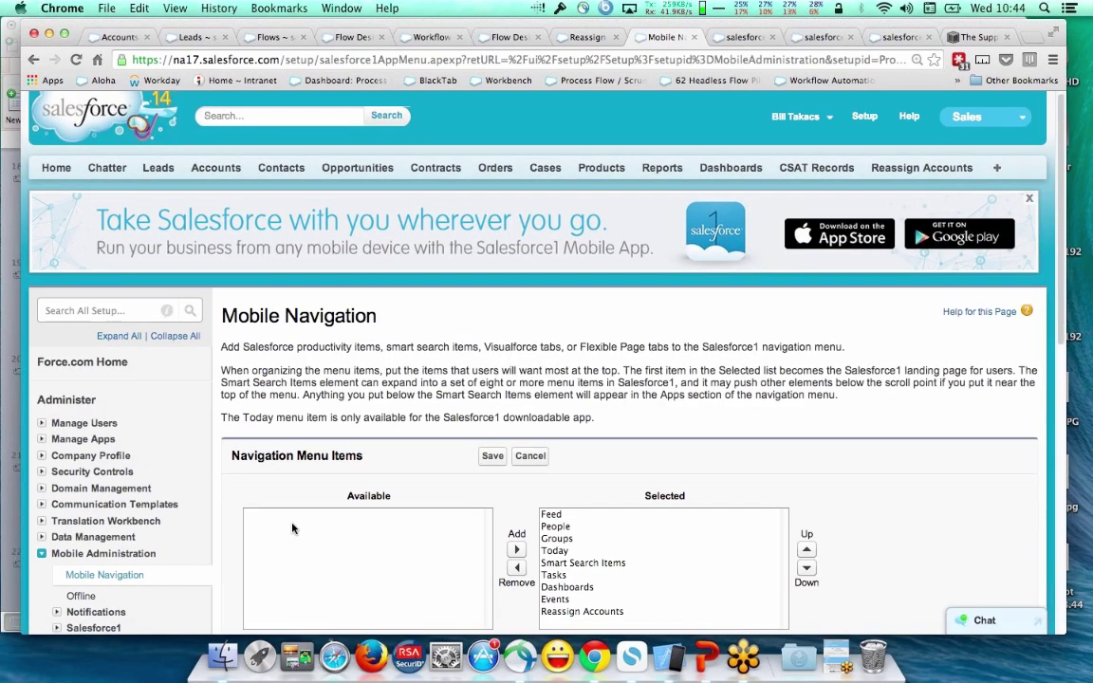
{"action": "scroll", "coordinate": [292, 528], "scroll_direction": "down", "scroll_amount": 3}
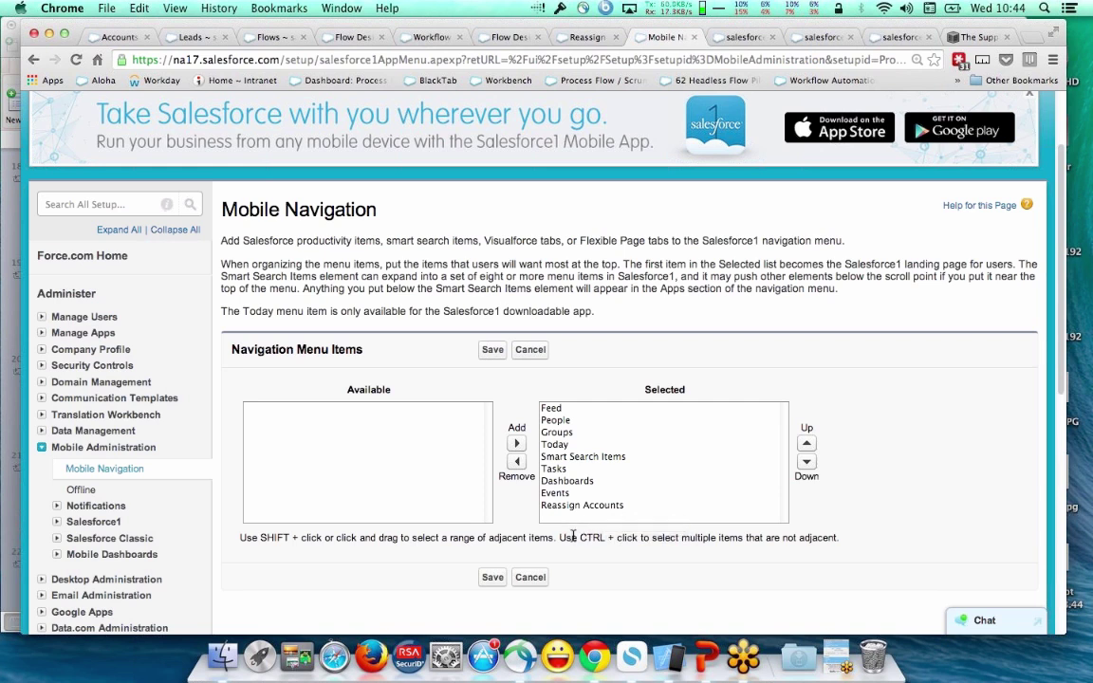
{"action": "left_click", "coordinate": [531, 578]}
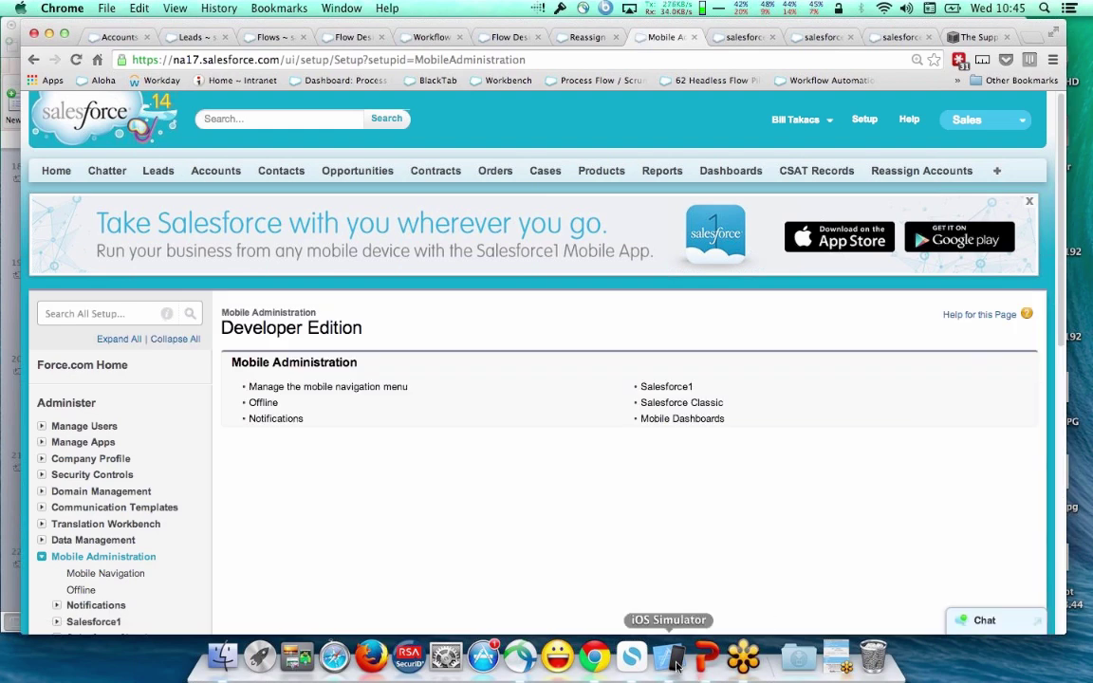
Log in to Salesforce on the simulated iPhone with the account's username and password
{"action": "left_click", "coordinate": [670, 657]}
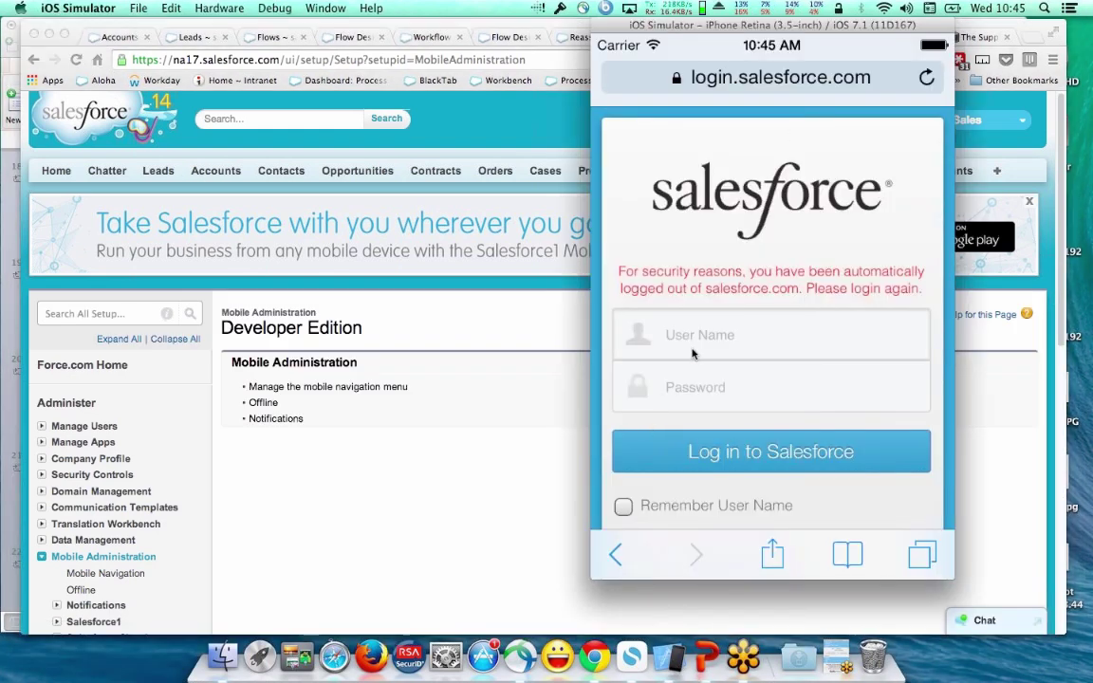
{"action": "left_click", "coordinate": [694, 338]}
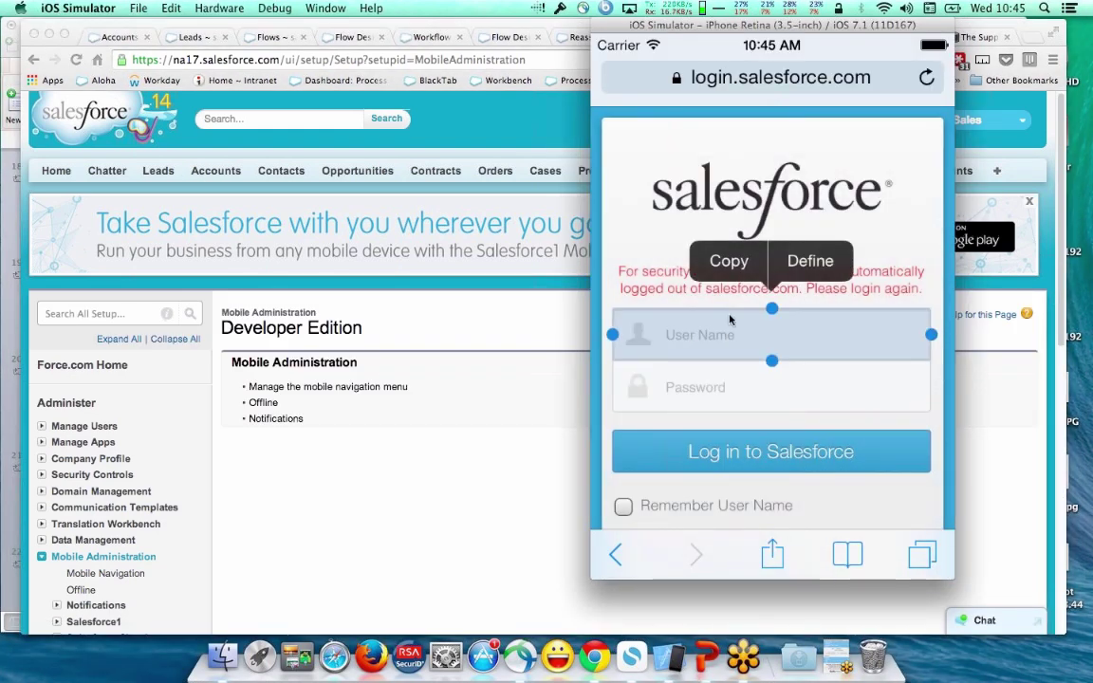
{"action": "left_click", "coordinate": [702, 336]}
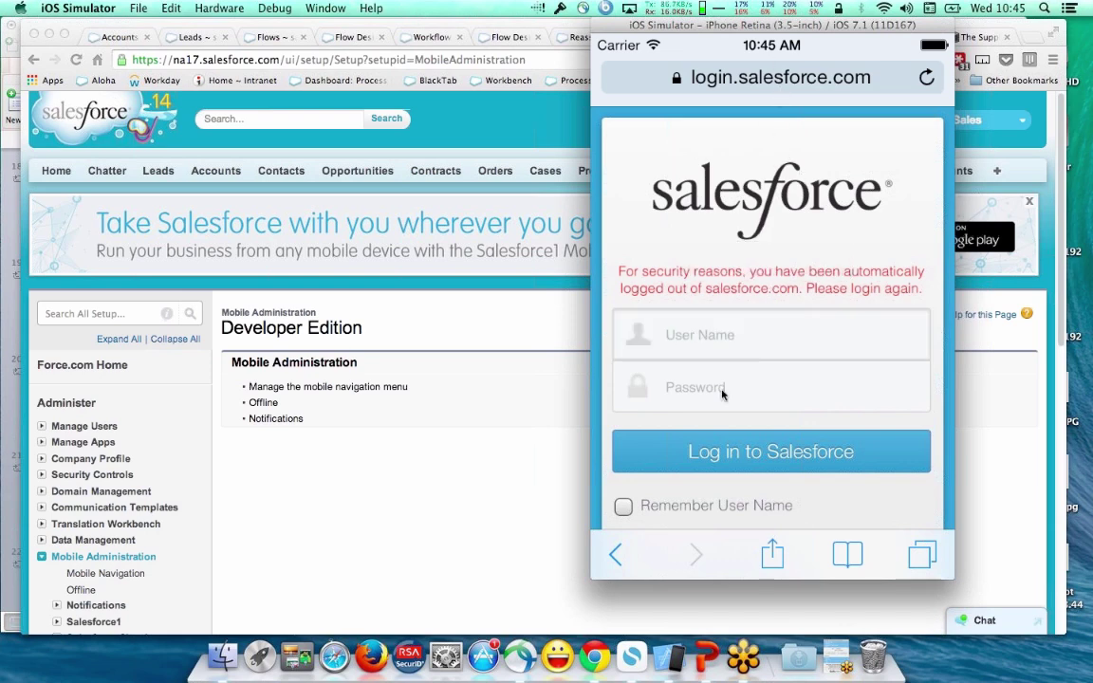
{"action": "left_click", "coordinate": [703, 336]}
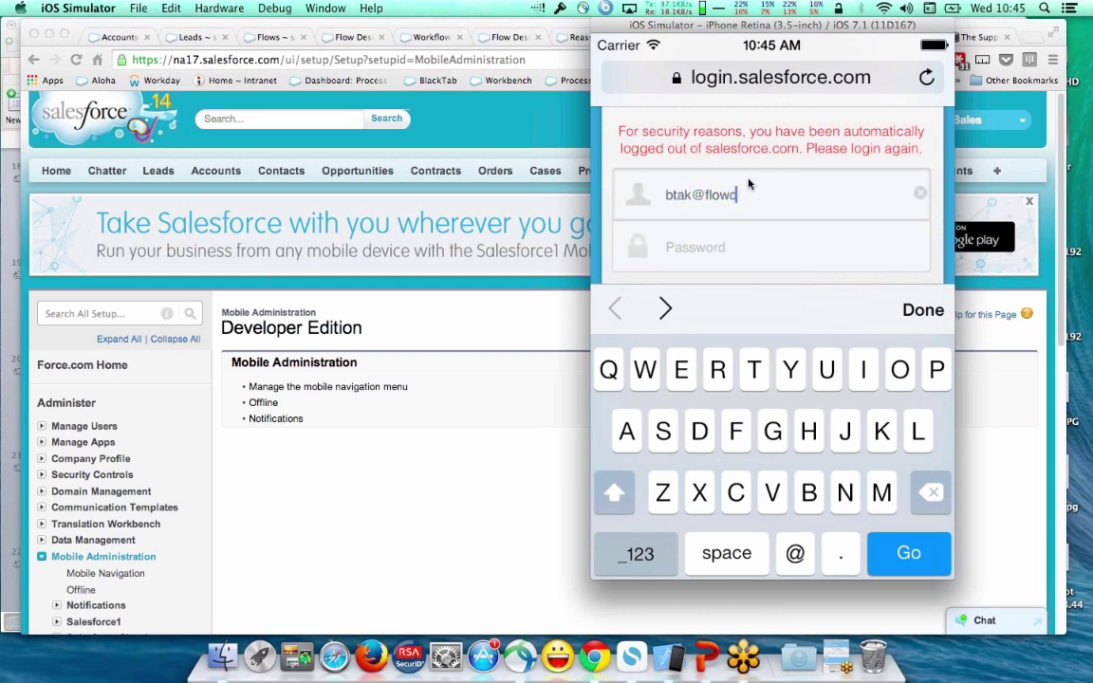
{"action": "key", "text": "Tab"}
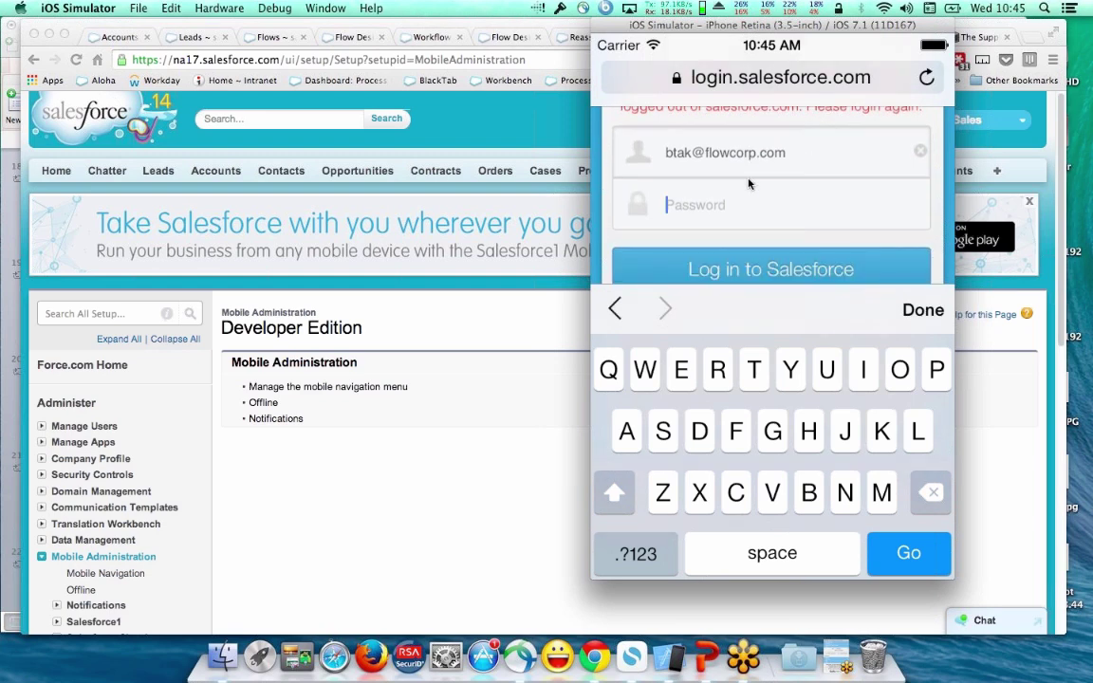
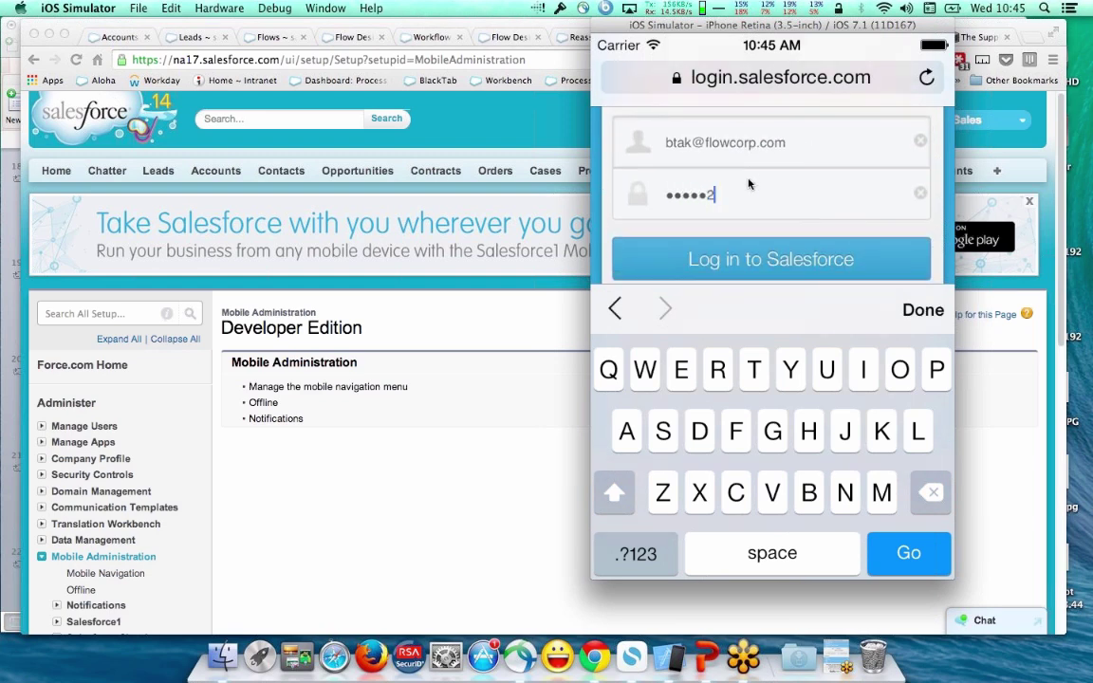
{"action": "left_click", "coordinate": [803, 266]}
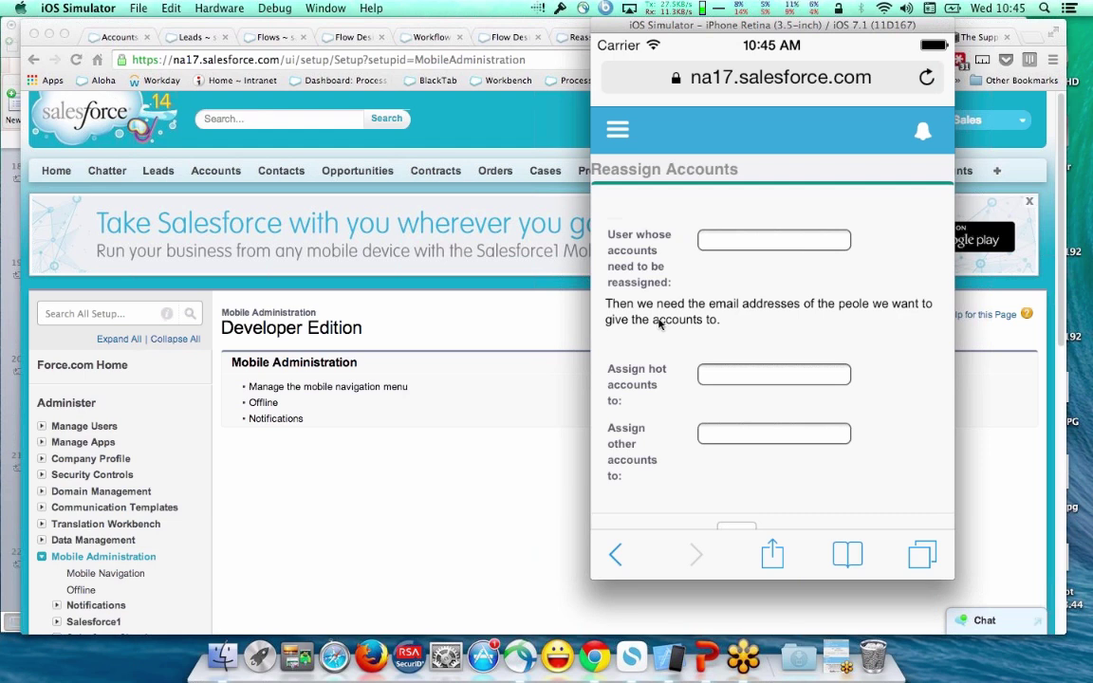
Enter the current owner's e-mail and the hot and other accounts recipients' e-mails in the mobile form
{"action": "scroll", "coordinate": [664, 303], "scroll_direction": "down", "scroll_amount": 2}
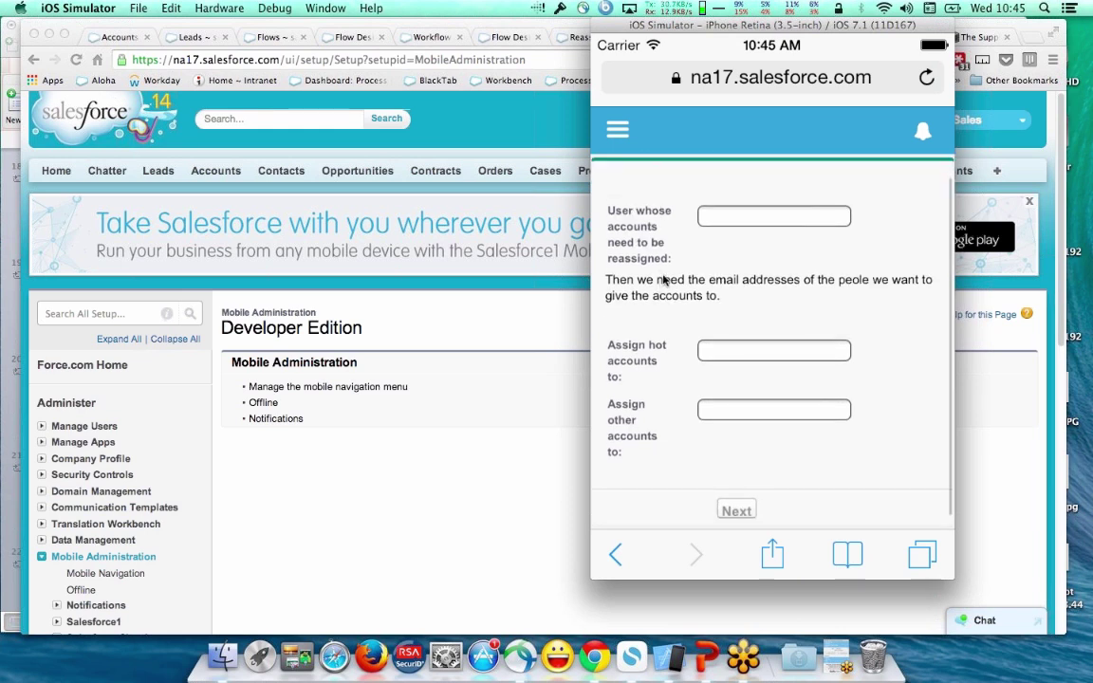
{"action": "scroll", "coordinate": [683, 360], "scroll_direction": "up", "scroll_amount": 3}
{"action": "scroll", "coordinate": [687, 313], "scroll_direction": "down", "scroll_amount": 3}
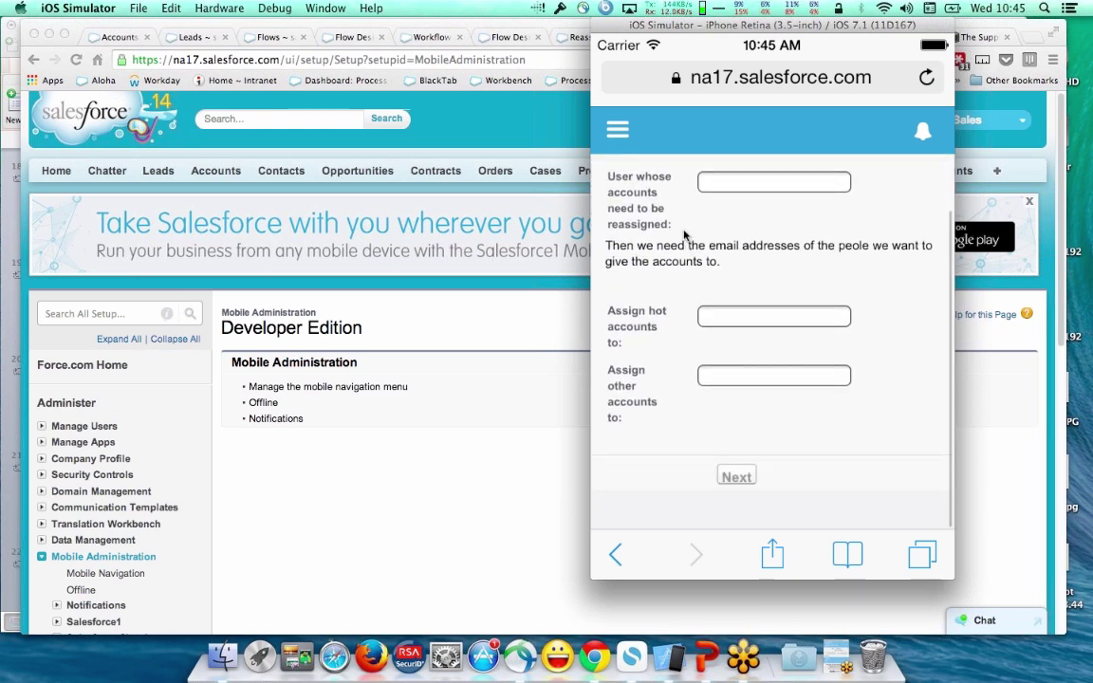
{"action": "scroll", "coordinate": [685, 245], "scroll_direction": "up", "scroll_amount": 2}
{"action": "left_click_drag", "start_coordinate": [776, 458], "coordinate": [767, 408]}
{"action": "scroll", "coordinate": [767, 417], "scroll_direction": "up", "scroll_amount": 3}
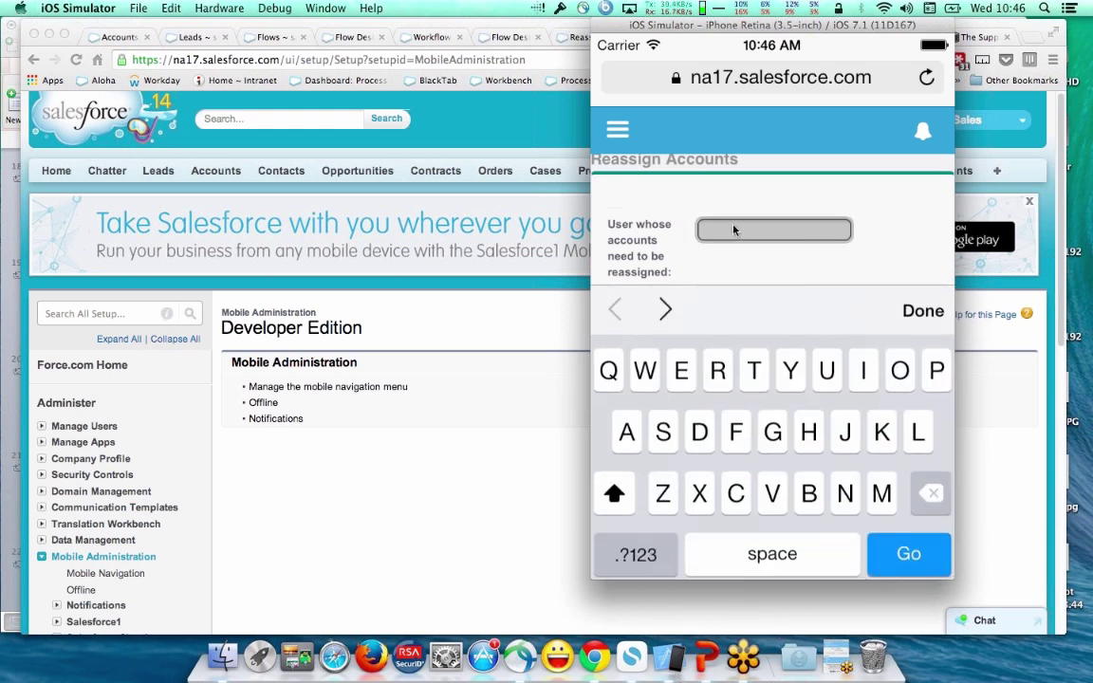
{"action": "type", "text": "josh"}
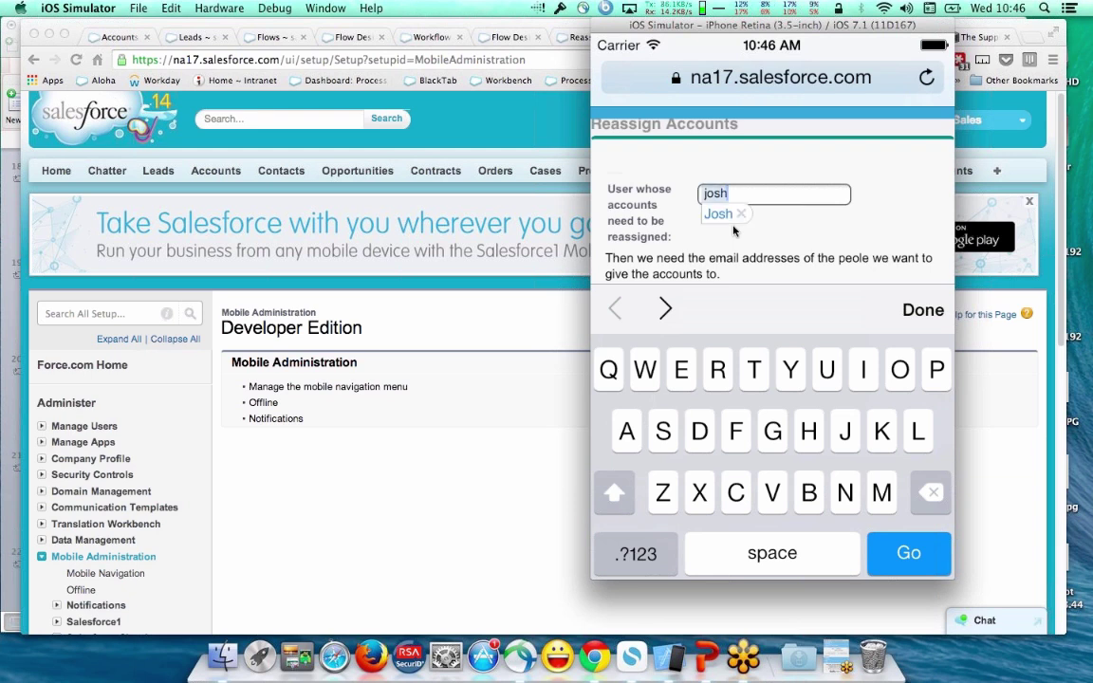
{"action": "type", "text": "@flowcorp"}
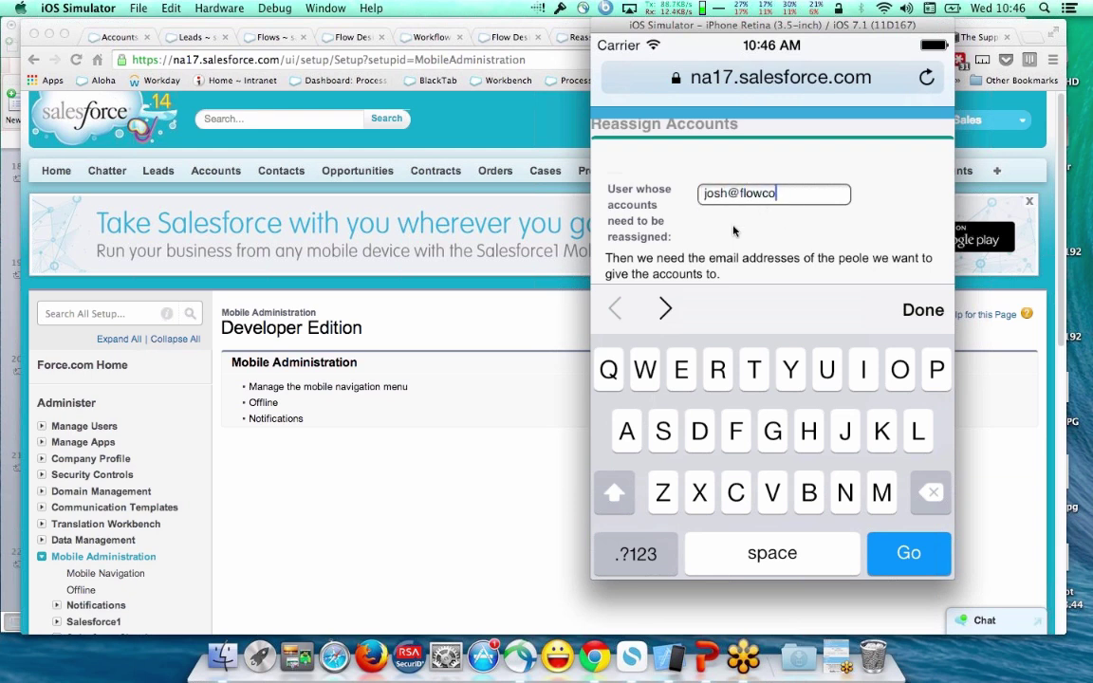
{"action": "key", "text": "BackSpace"}
{"action": "key", "text": "BackSpace"}
{"action": "key", "text": "BackSpace"}
{"action": "key", "text": "BackSpace"}
{"action": "key", "text": "BackSpace"}
{"action": "key", "text": "BackSpace"}
{"action": "key", "text": "BackSpace"}
{"action": "key", "text": "BackSpace"}
{"action": "key", "text": "BackSpace"}
{"action": "key", "text": "BackSpace"}
{"action": "key", "text": "BackSpace"}
{"action": "key", "text": "BackSpace"}
{"action": "key", "text": "BackSpace"}
{"action": "key", "text": "BackSpace"}
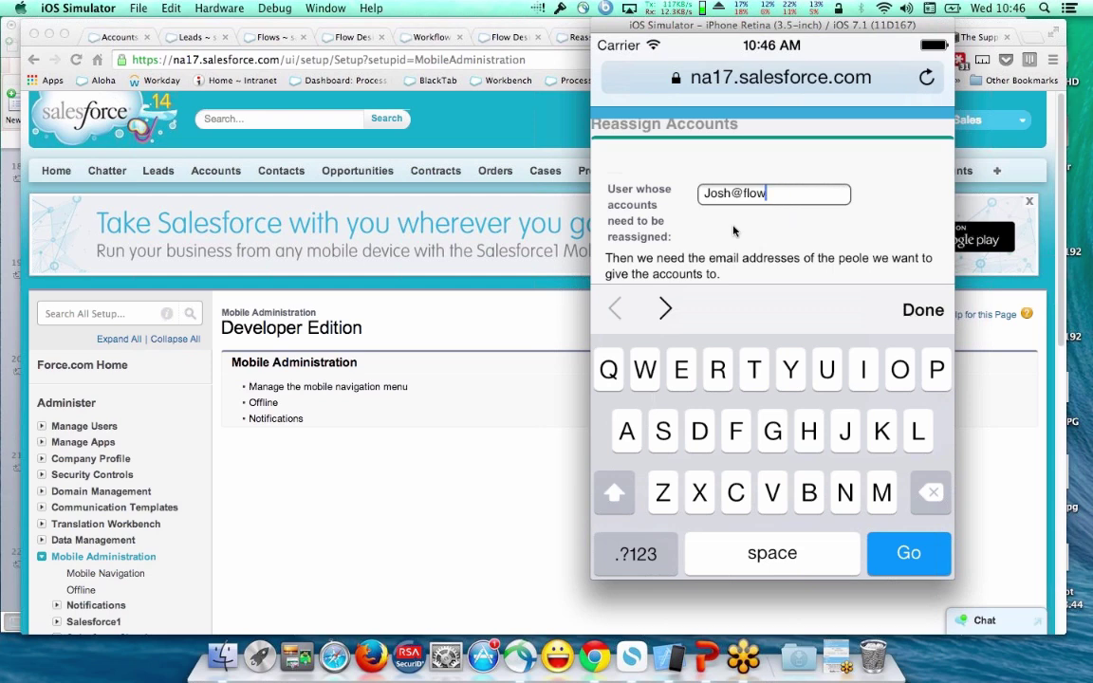
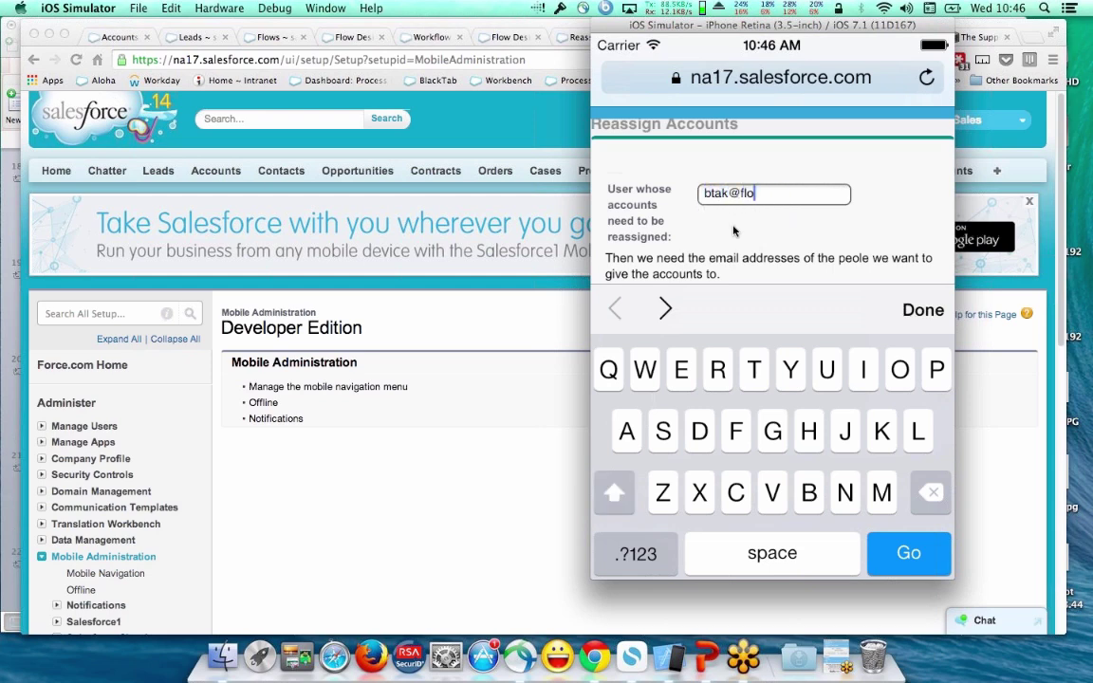
{"action": "key", "text": "Tab"}
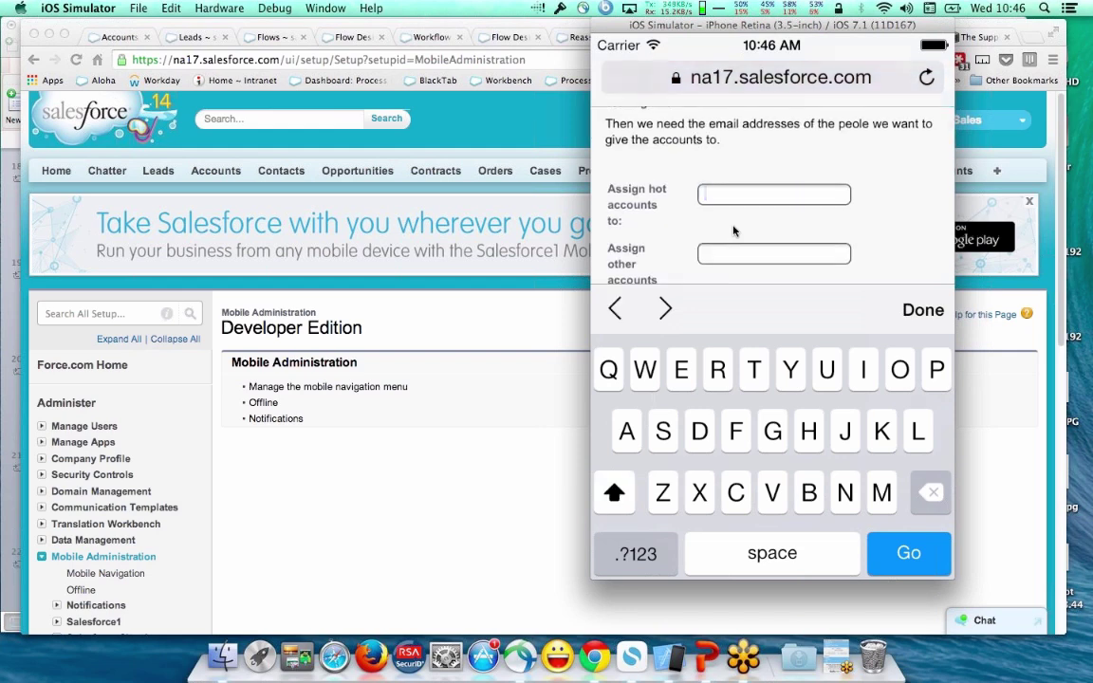
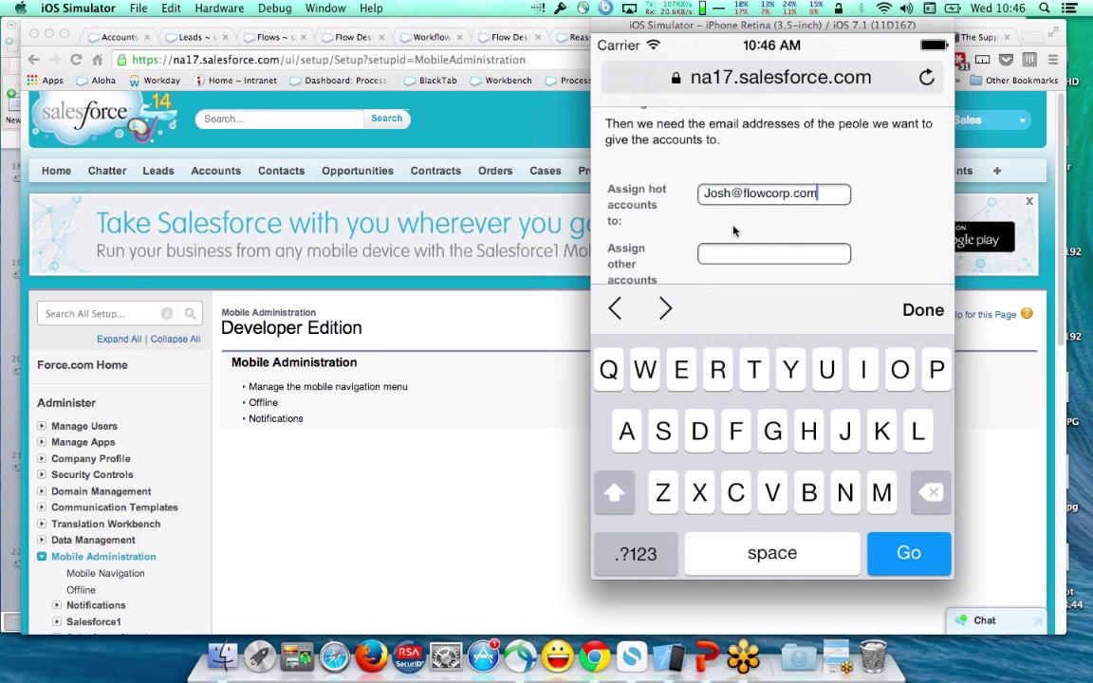
{"action": "key", "text": "Tab"}
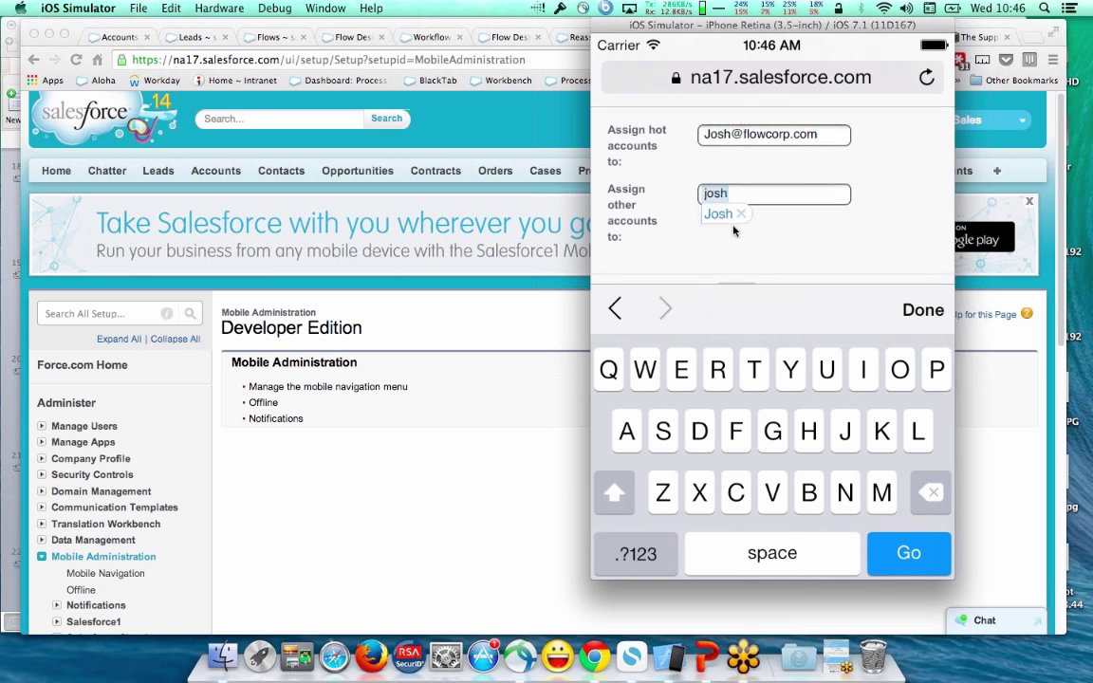
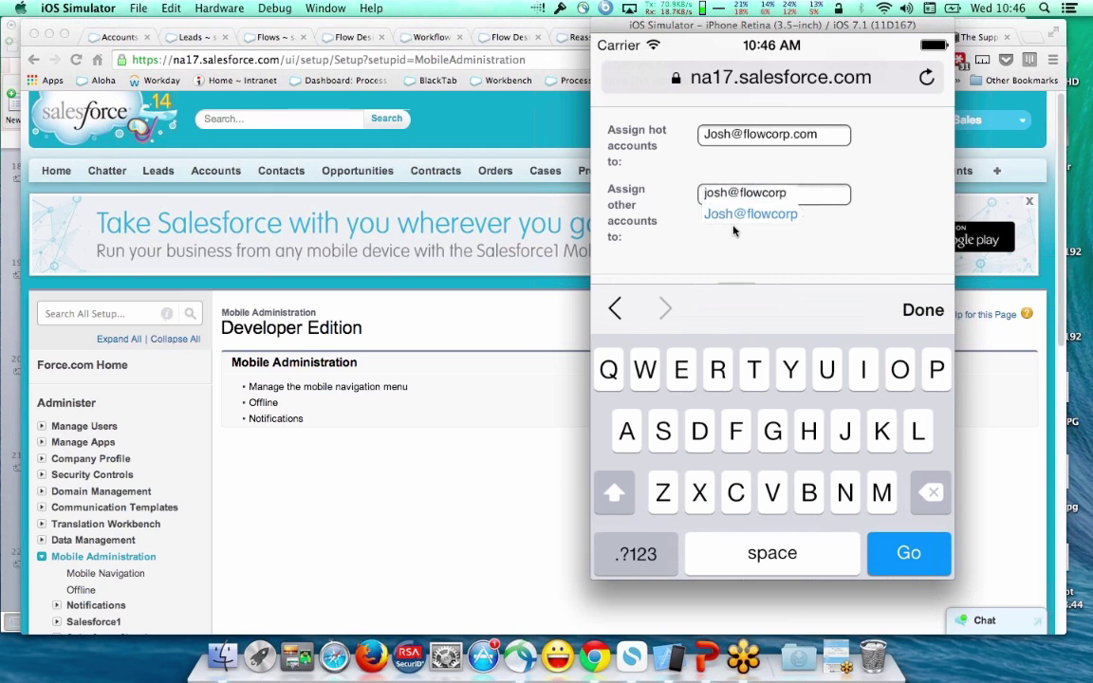
Submit the reassignment, finish the flow, and return to the Chrome window
{"action": "left_click", "coordinate": [918, 314]}
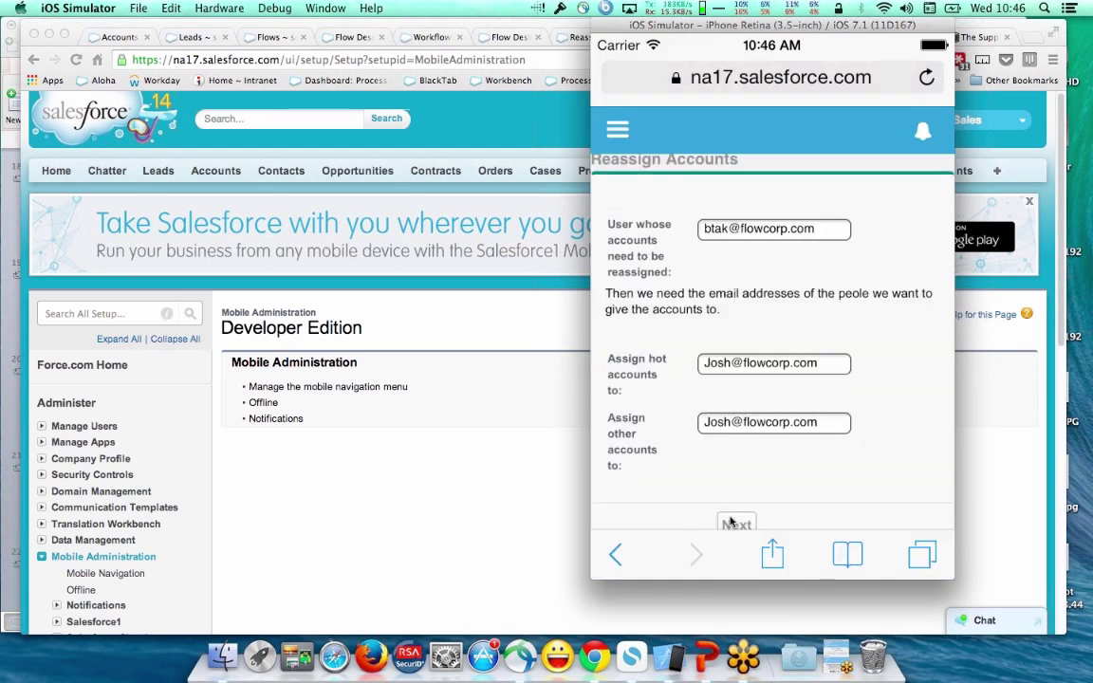
{"action": "left_click", "coordinate": [733, 524]}
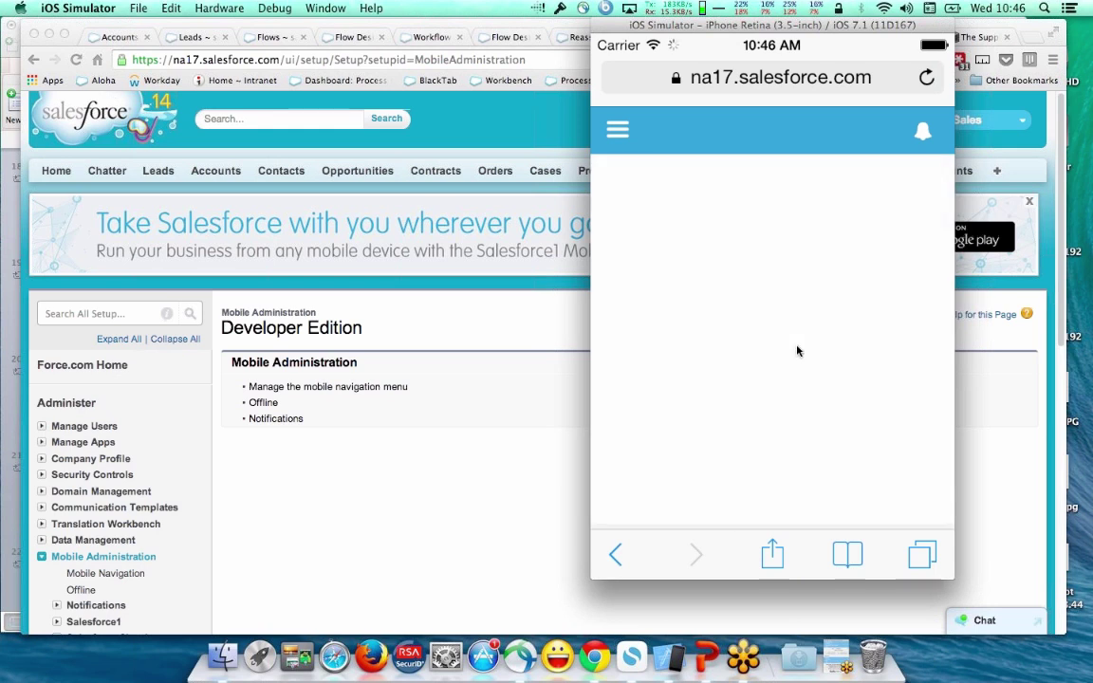
{"action": "left_click", "coordinate": [809, 373]}
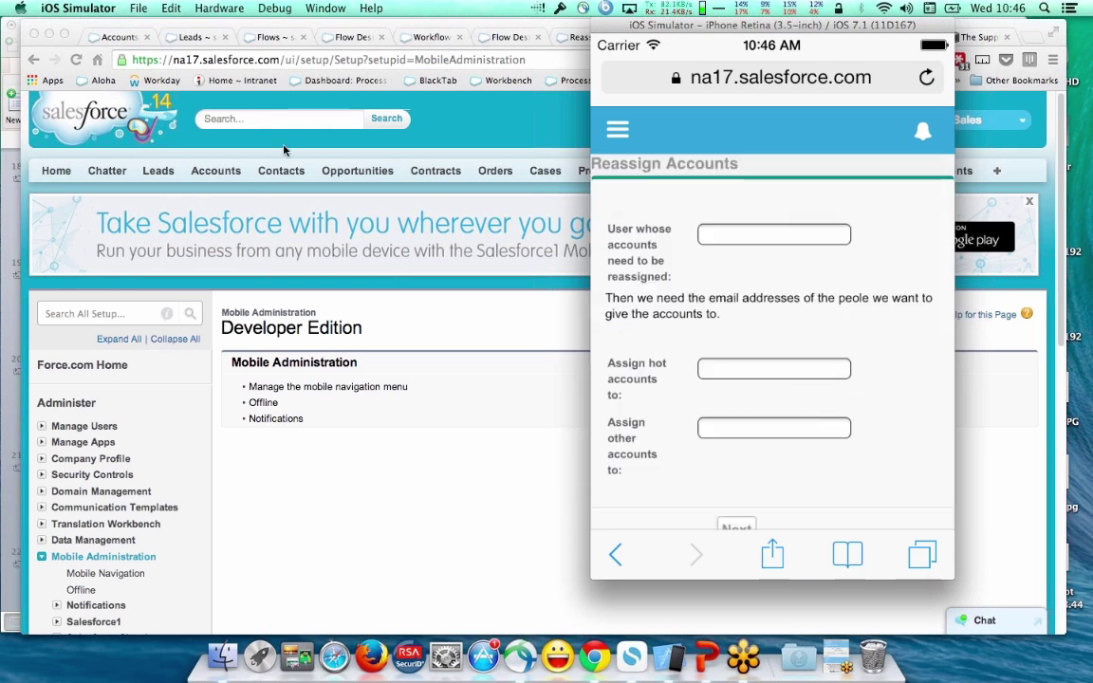
{"action": "left_click", "coordinate": [205, 174]}
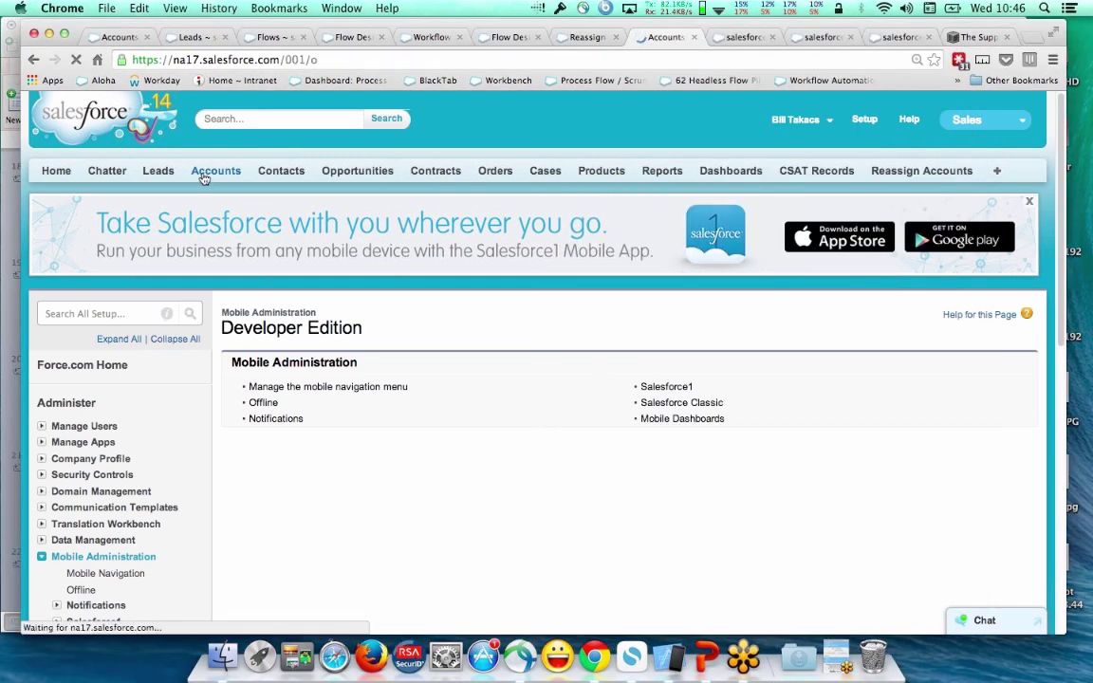
Review the Account with Rating list for the new owners, then return to the Reassign Accounts flow
{"action": "left_click", "coordinate": [488, 362]}
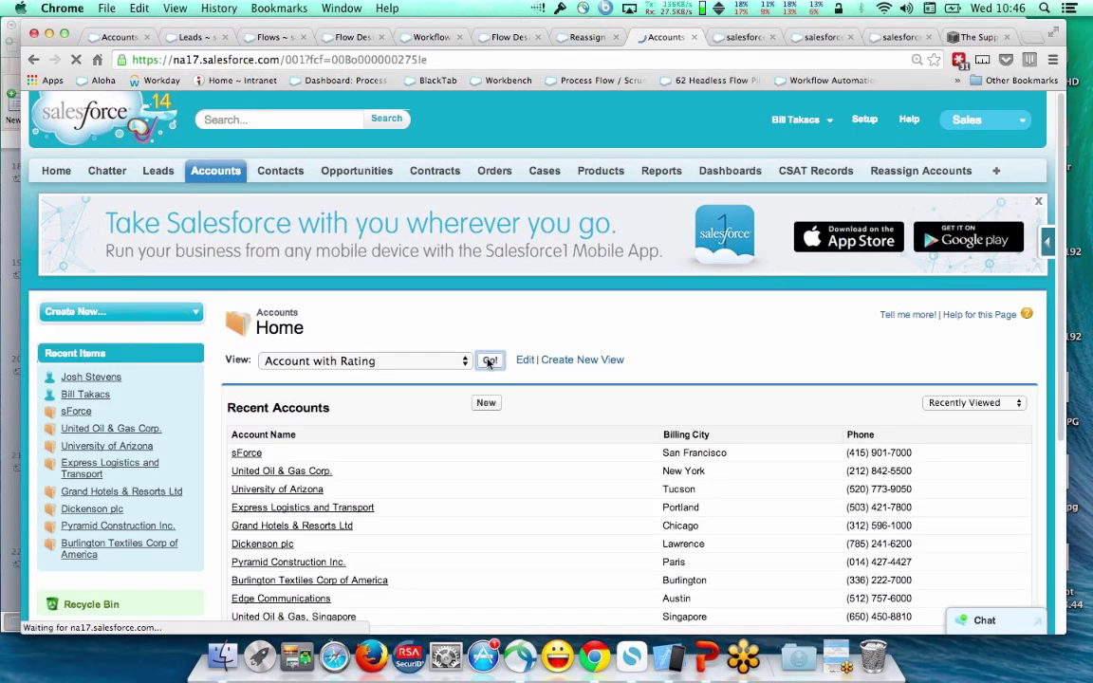
{"action": "right_click", "coordinate": [854, 564]}
{"action": "left_click", "coordinate": [726, 517]}
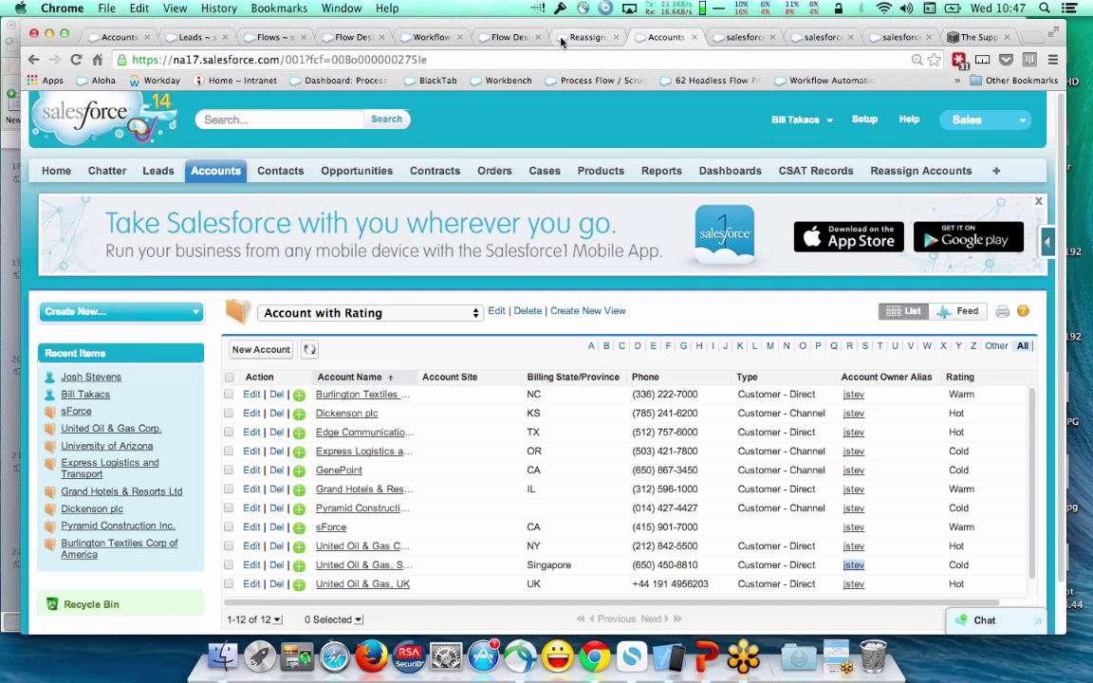
{"action": "left_click", "coordinate": [514, 36]}
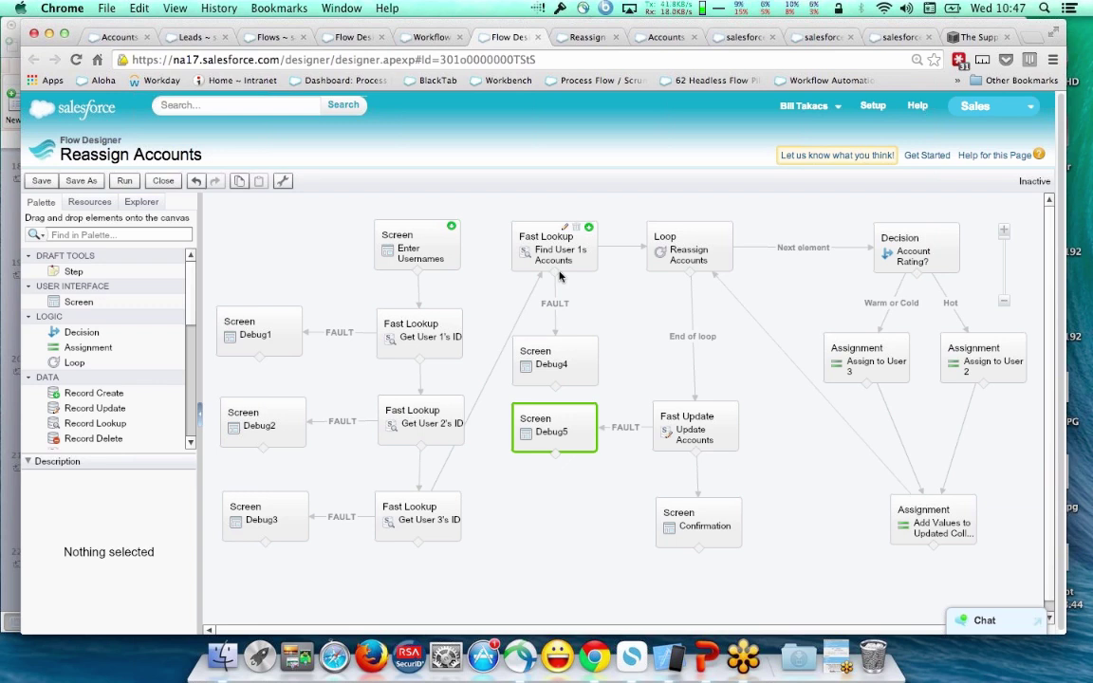
Start the PowerPoint slide show and advance to the closing Survey slide
{"action": "left_click", "coordinate": [701, 662]}
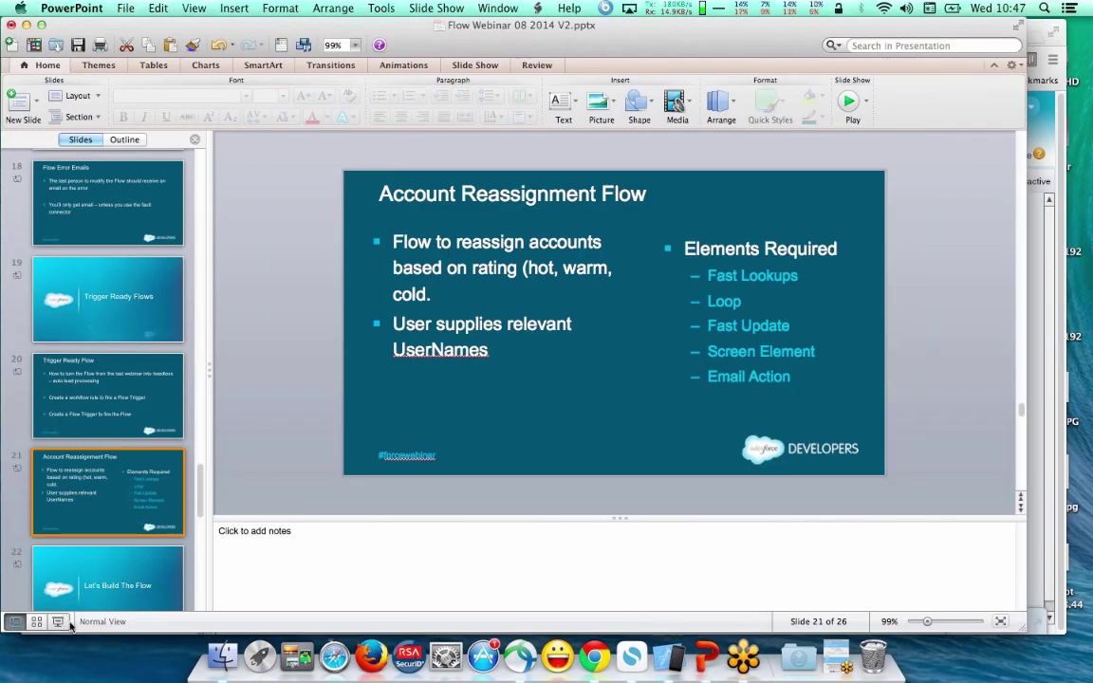
{"action": "left_click", "coordinate": [58, 621]}
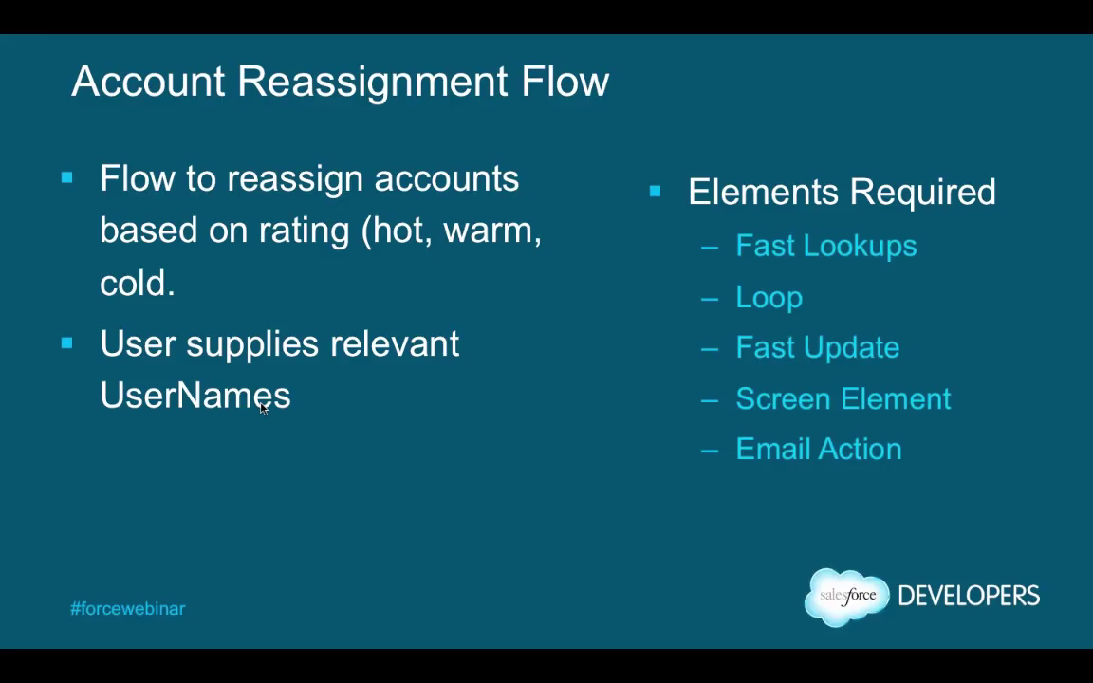
{"action": "key", "text": "Right"}
{"action": "key", "text": "Right"}
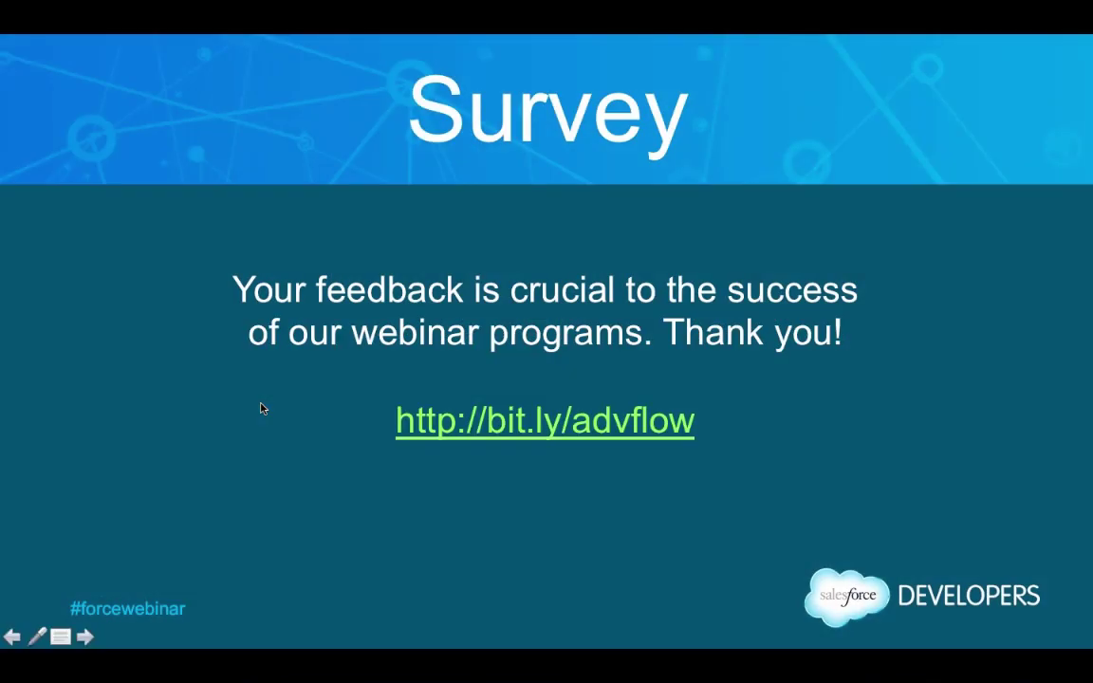